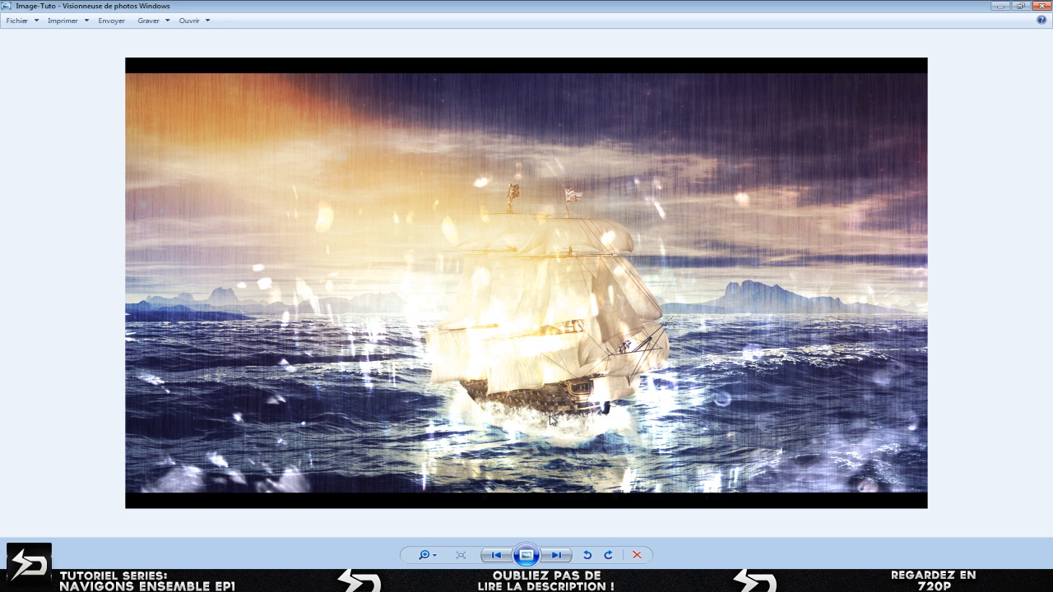
- Close the image viewer and the Tuto folder window
left_click(1041, 5)
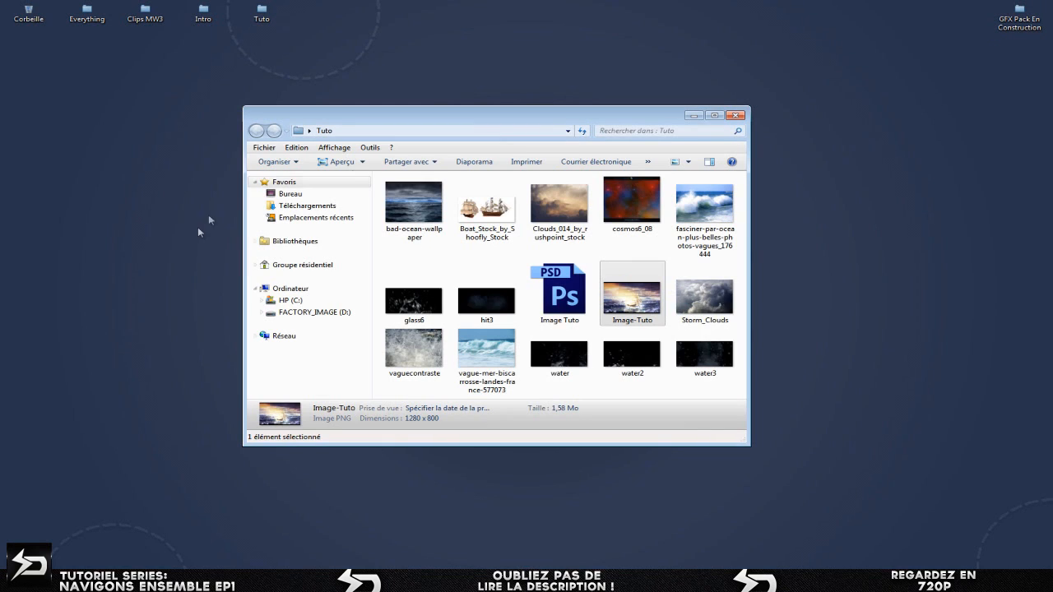
left_click(732, 116)
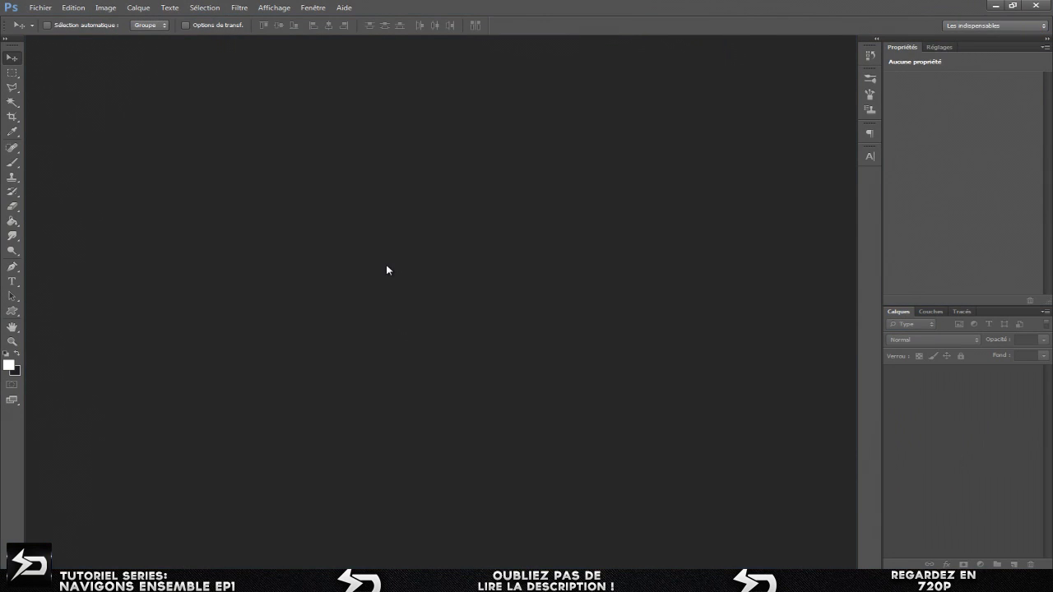
- Open Image-Tuto.png from the Tuto folder in Photoshop and check its pixel dimensions
left_click(41, 8)
left_click(52, 32)
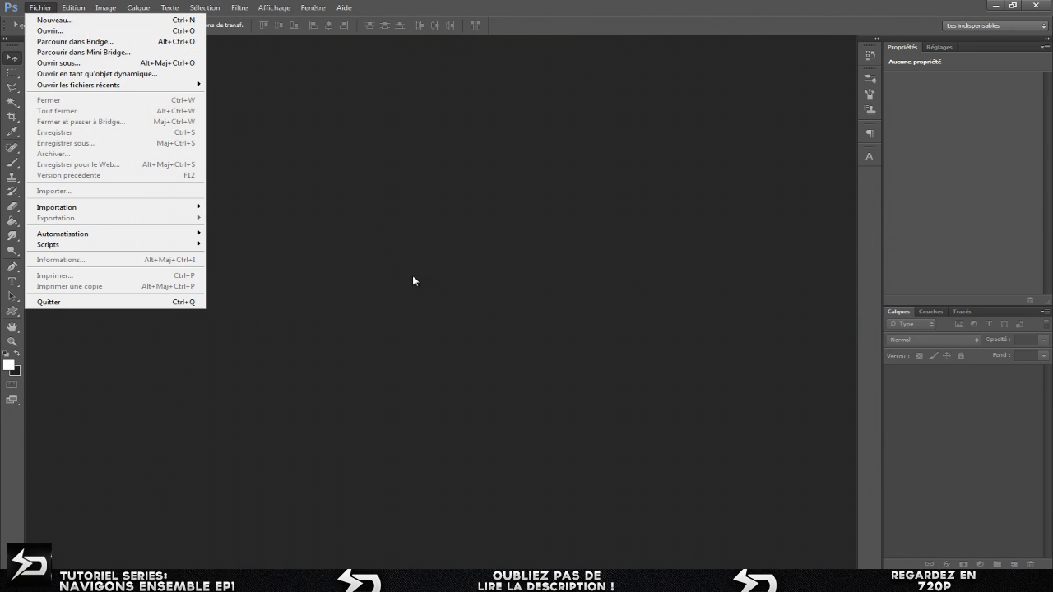
scroll(535, 244, "down", 3)
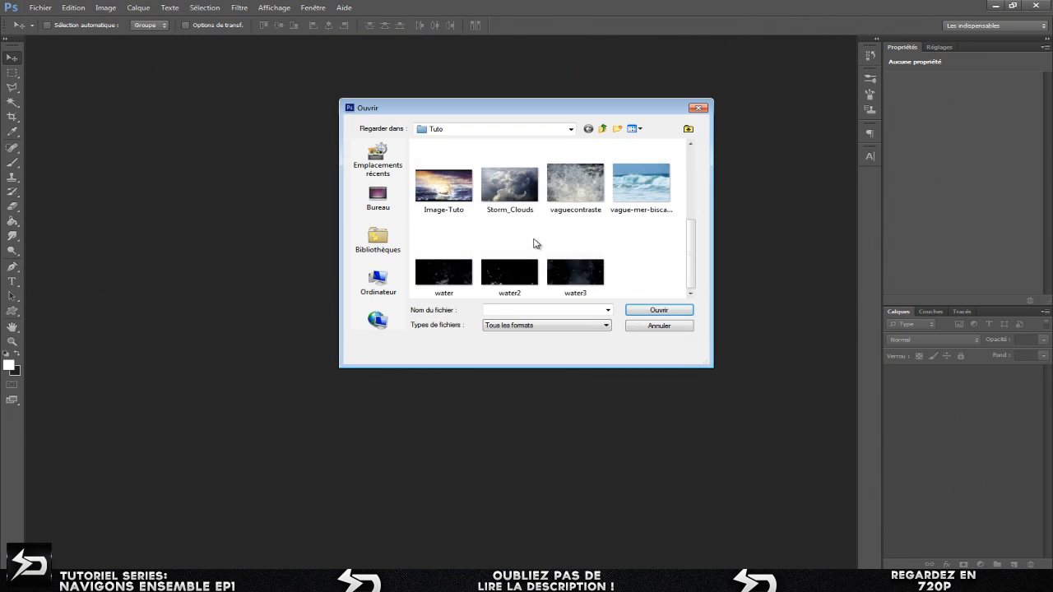
left_click(443, 186)
left_click(648, 310)
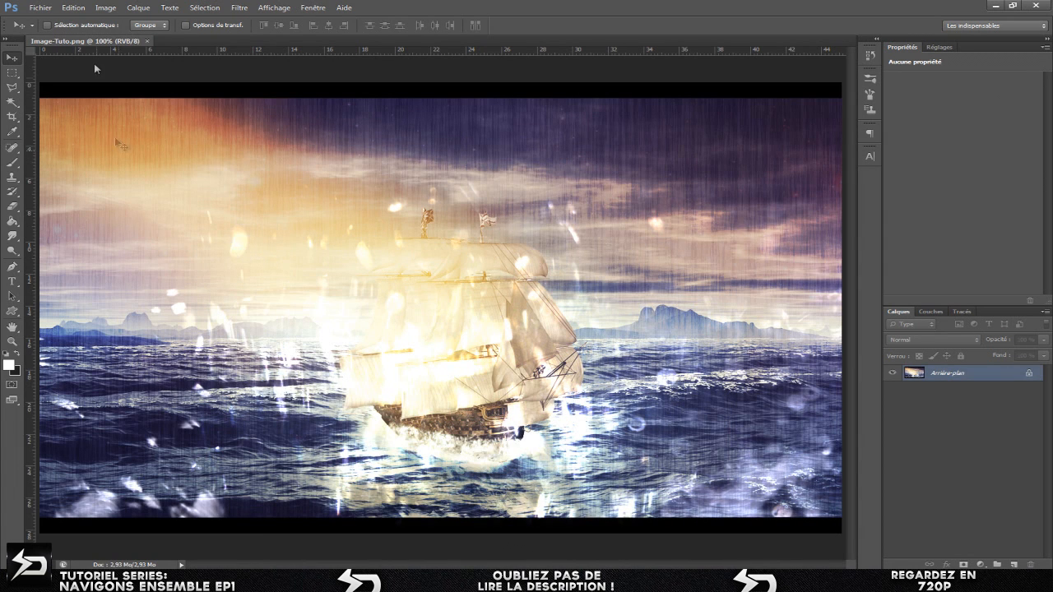
left_click(114, 10)
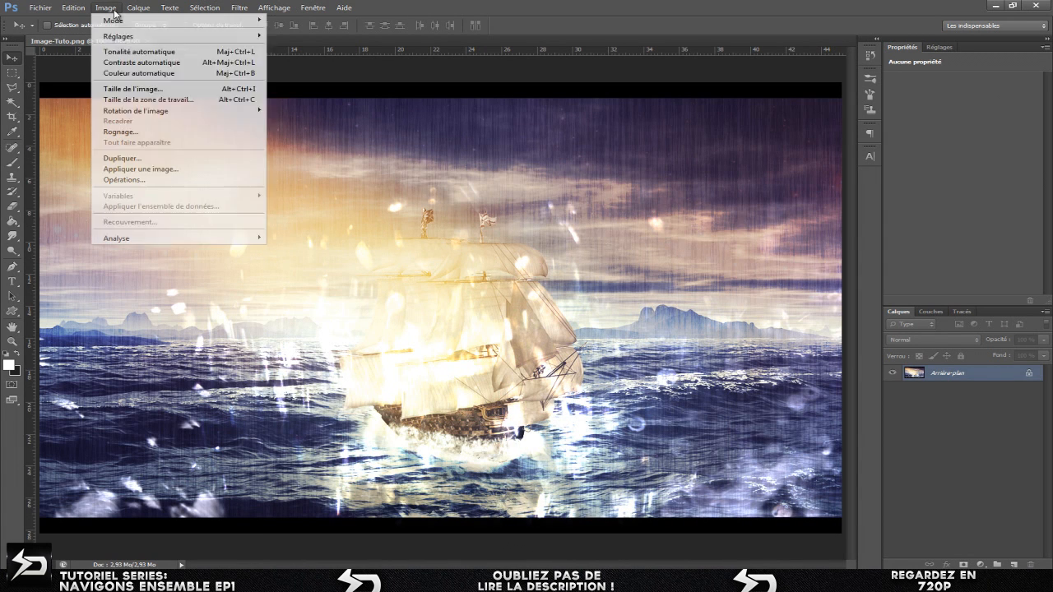
left_click(140, 88)
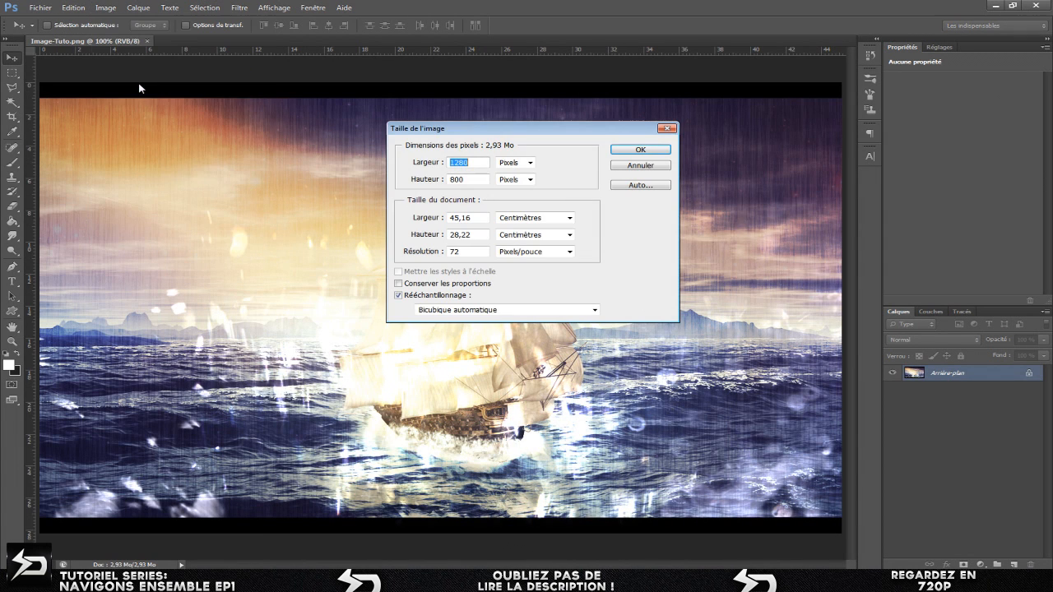
left_click(640, 165)
- Create a new document 1280 pixels wide and 720 pixels high
left_click(40, 11)
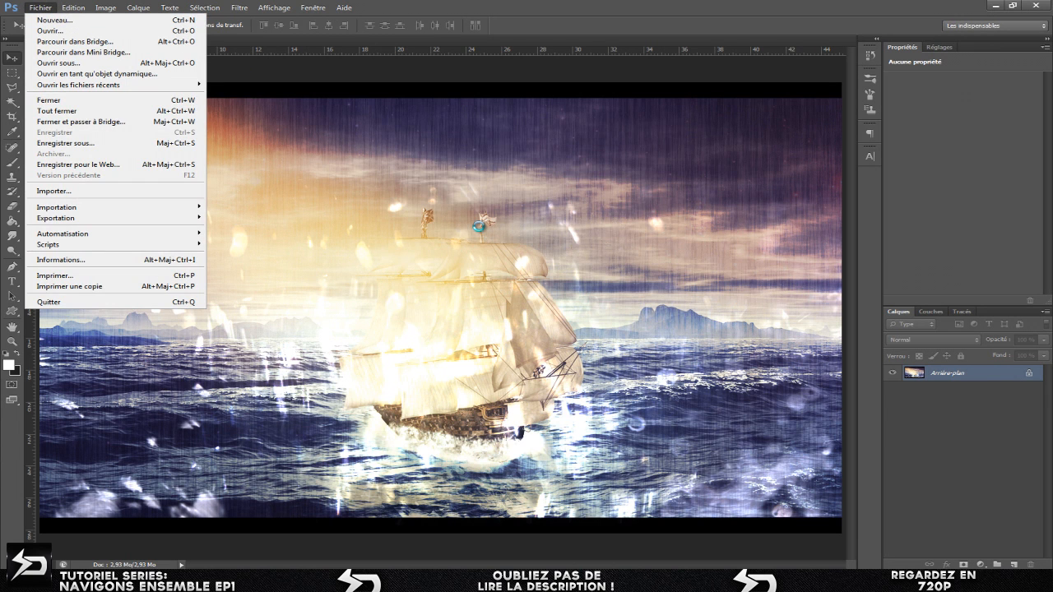
key("ctrl+n")
double_click(235, 147)
type("1280")
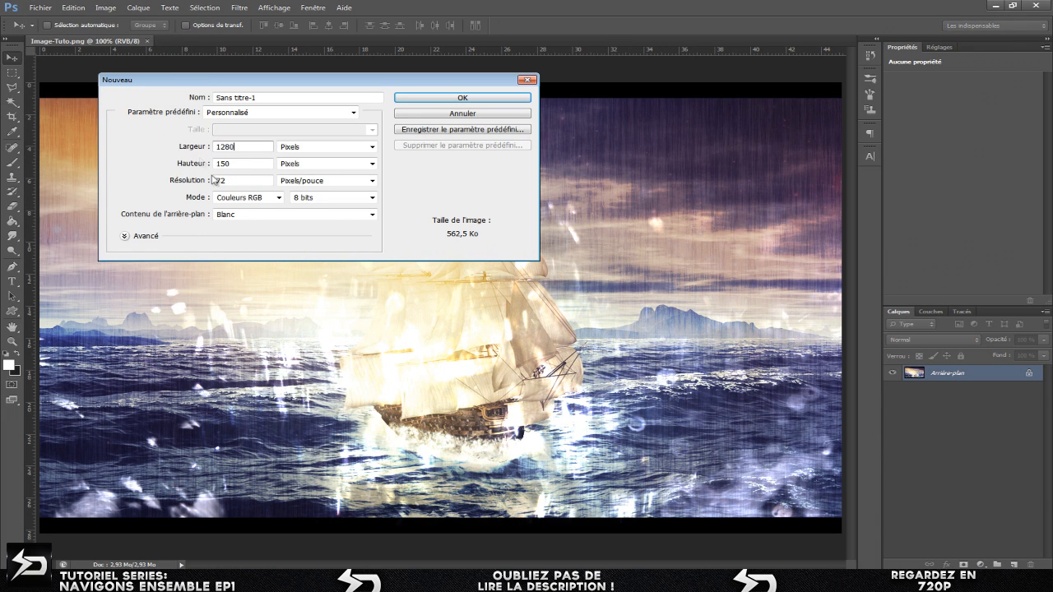
key("Tab")
type("720")
key("Return")
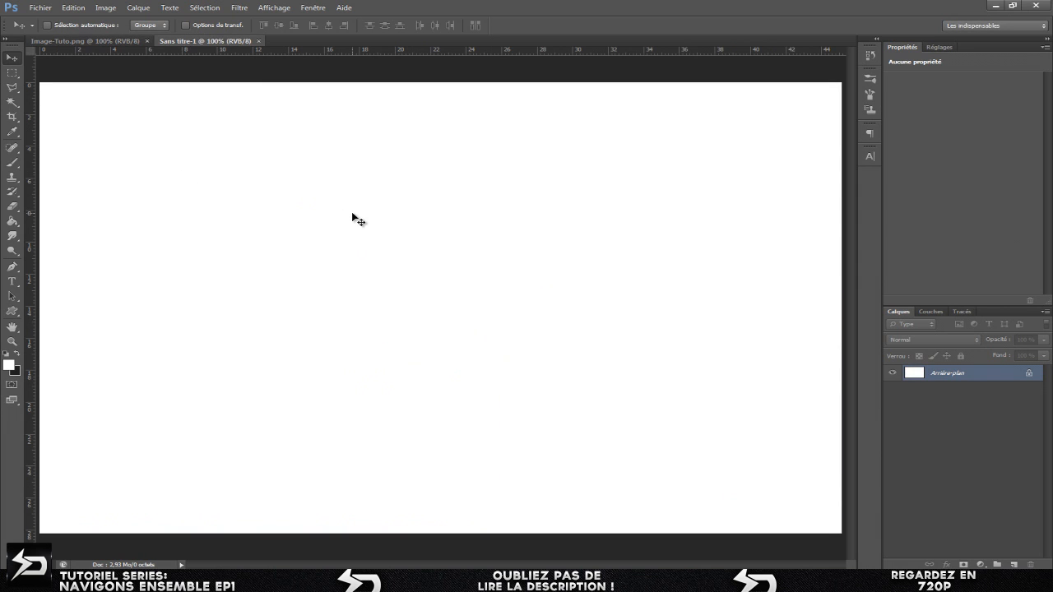
scroll(352, 214, "down", 5)
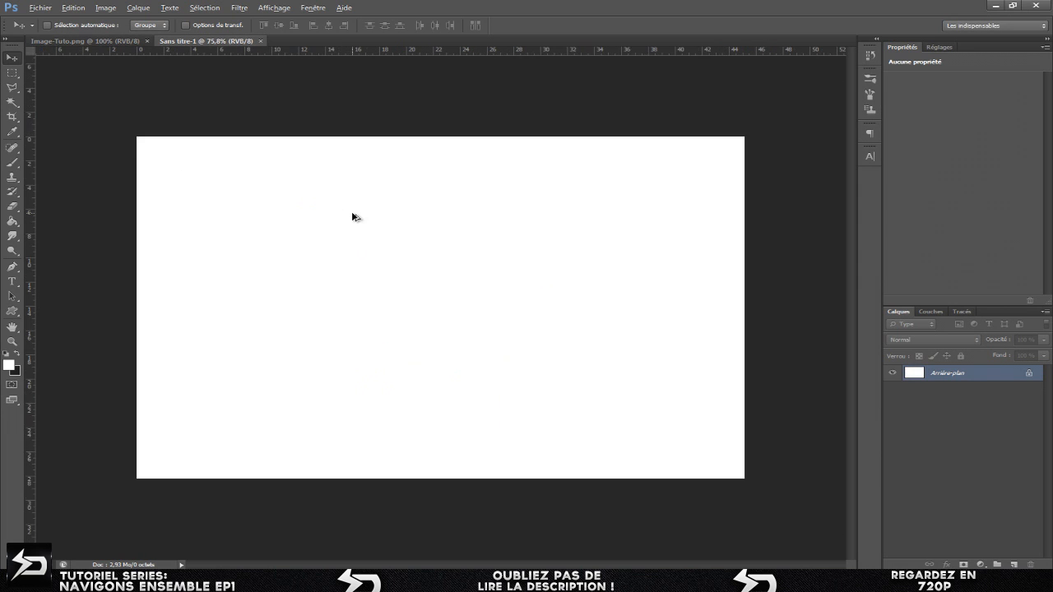
- Convert the locked background of Image-Tuto.png into a regular layer with the default settings
left_click(121, 38)
scroll(423, 289, "down", 3)
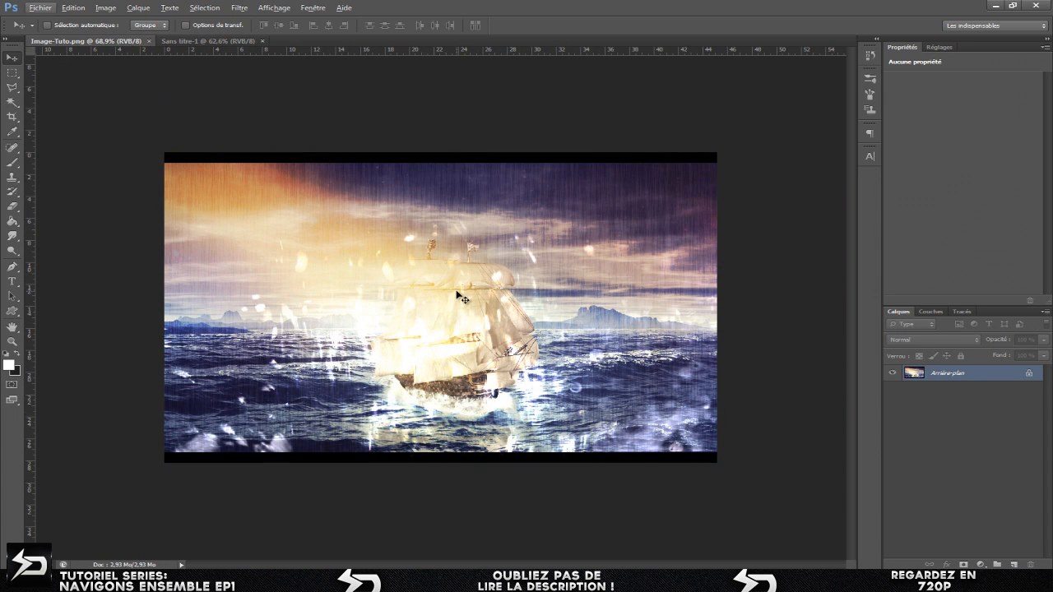
double_click(994, 376)
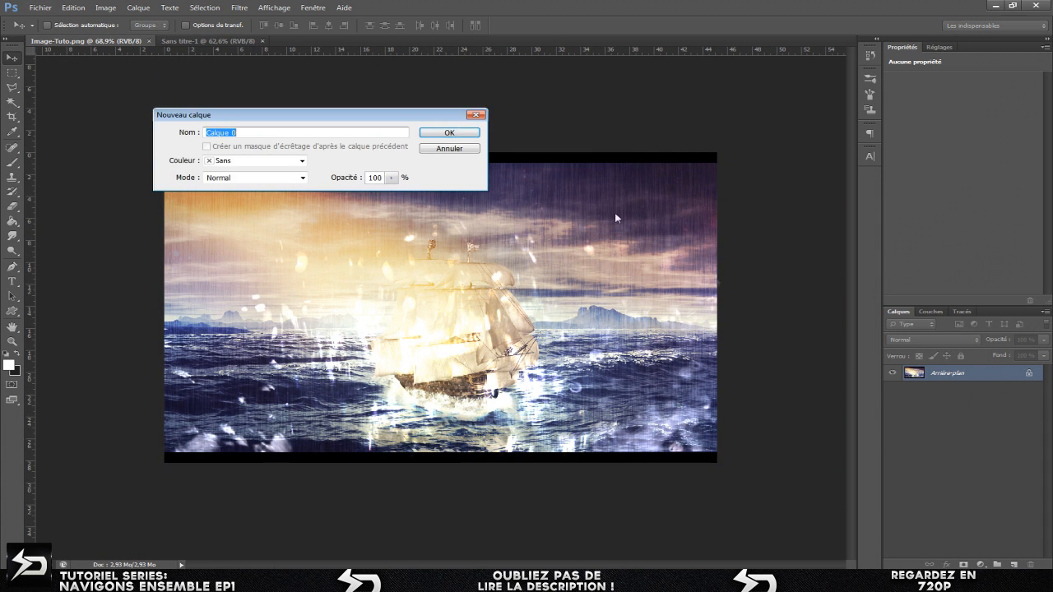
left_click(448, 133)
- Open Image Tuto.psd from the Tuto folder and close Image-Tuto.png without saving its changes
left_click(40, 7)
left_click(50, 31)
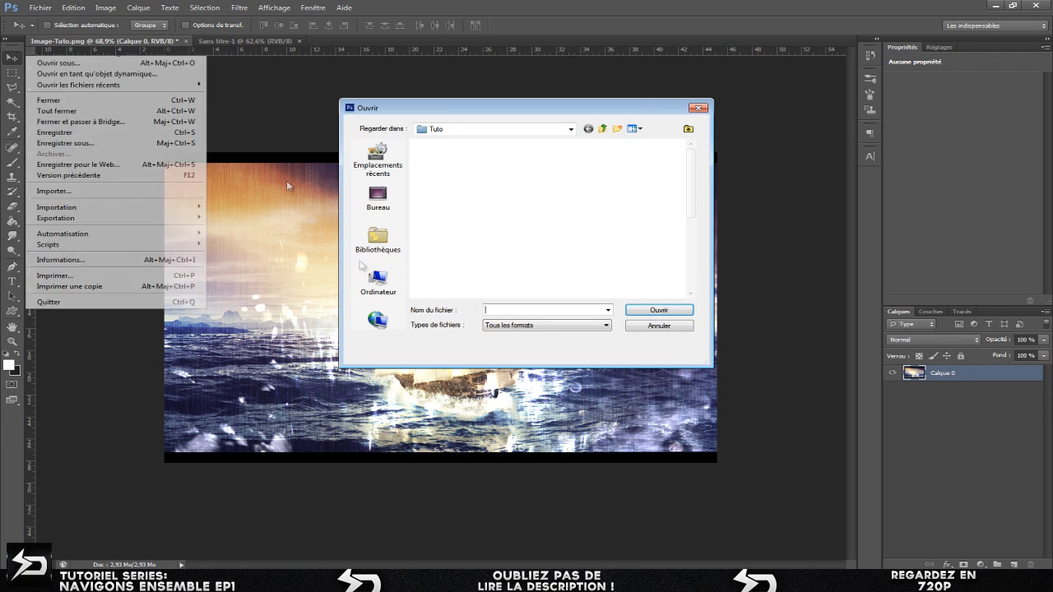
left_click(657, 275)
left_click(663, 310)
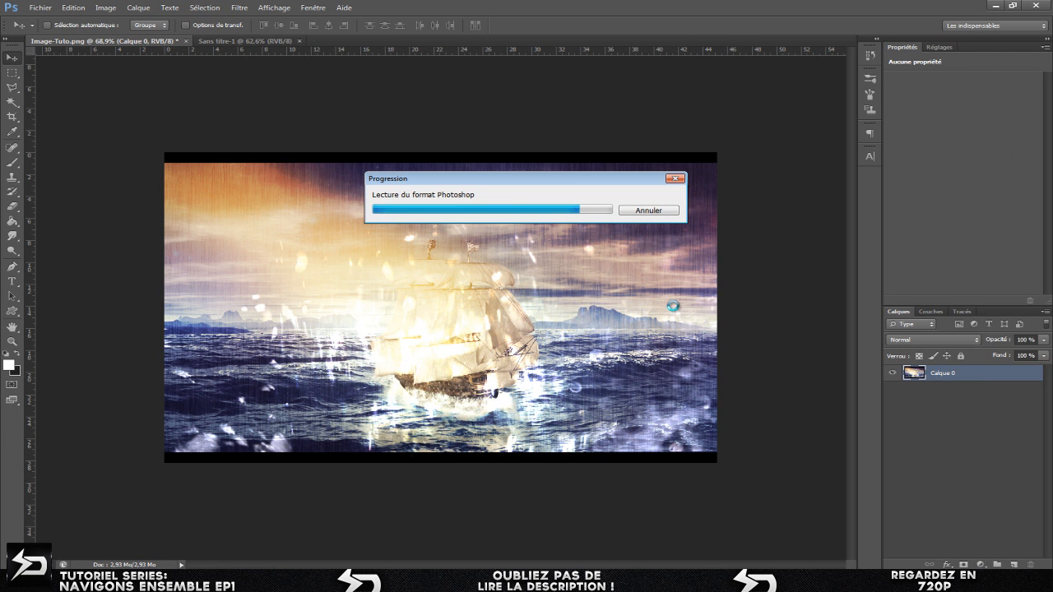
left_click(186, 41)
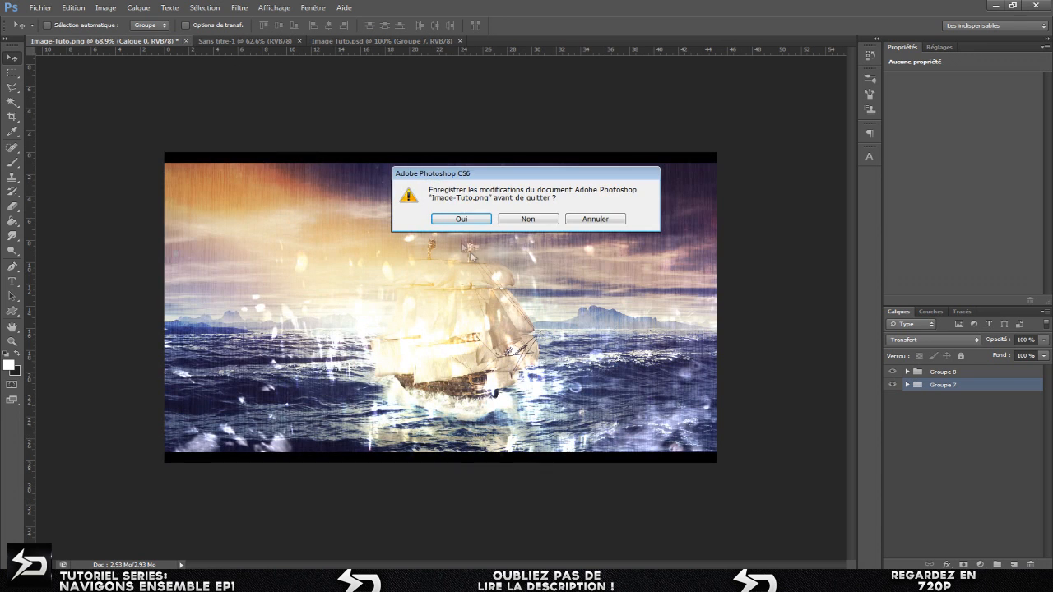
left_click(530, 220)
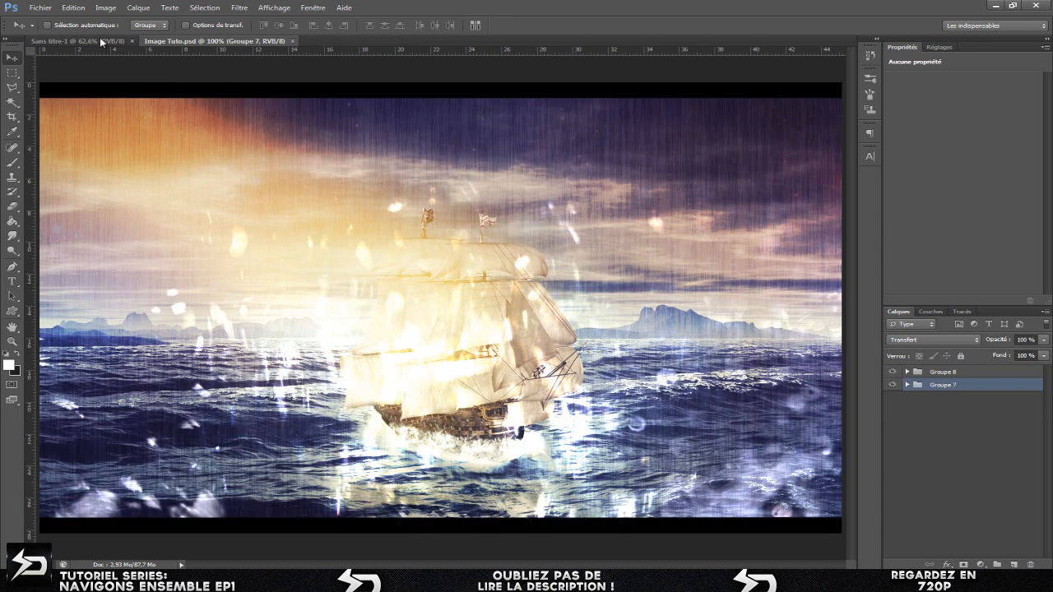
- Examine the layers of Groupe 7 in Image Tuto.psd by expanding and collapsing each of its nested groups
left_click(101, 41)
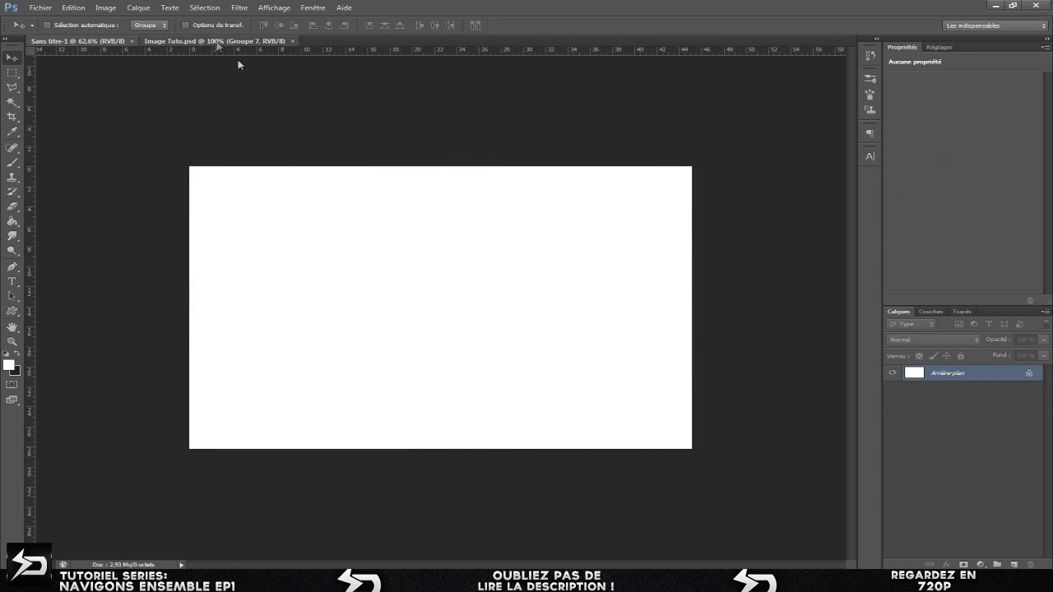
left_click(215, 41)
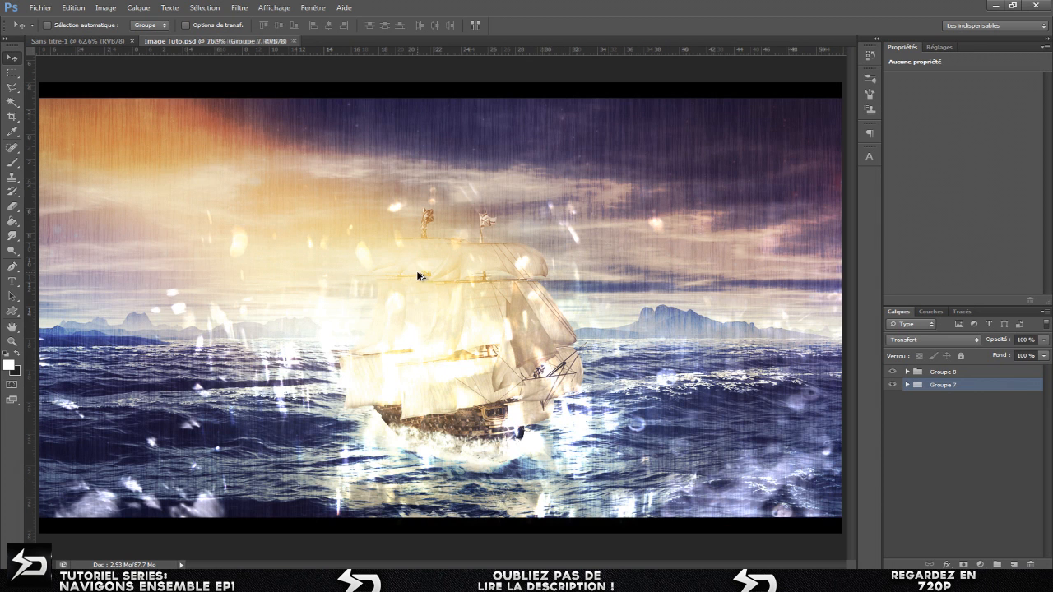
scroll(418, 276, "down", 5)
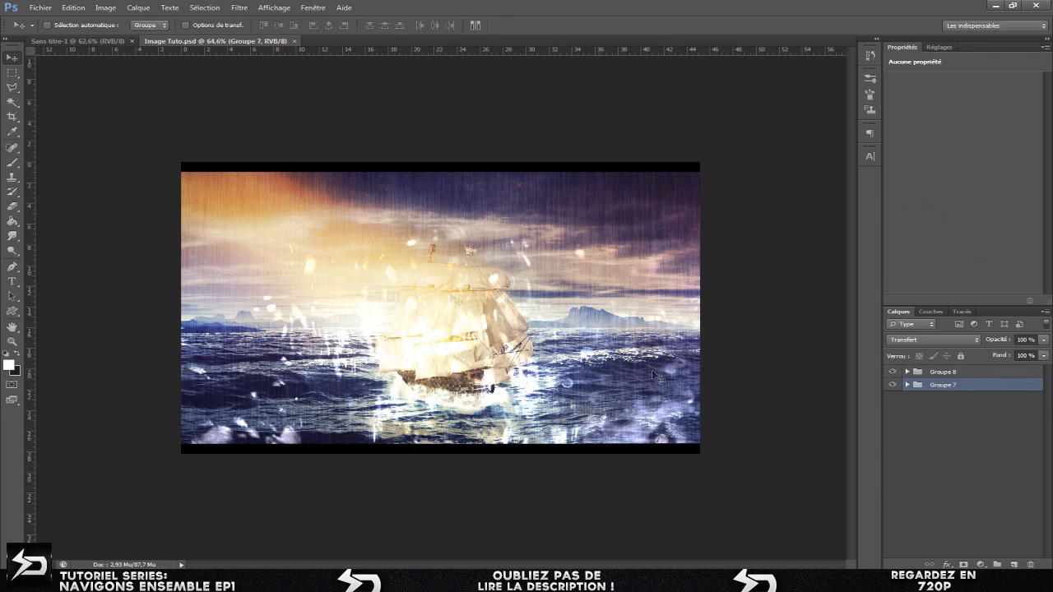
left_click(907, 385)
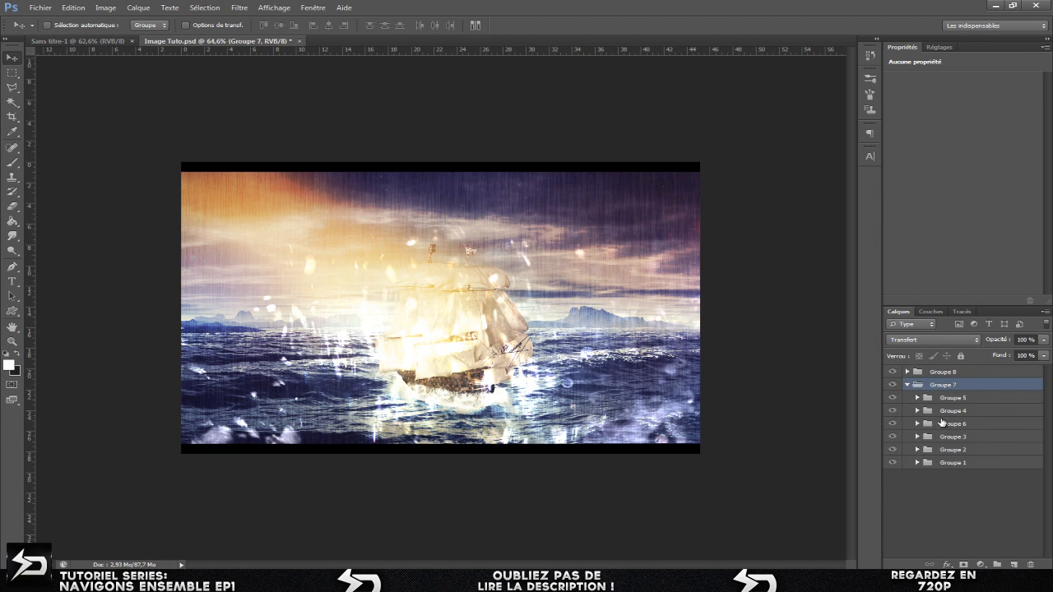
left_click(916, 400)
left_click(917, 398)
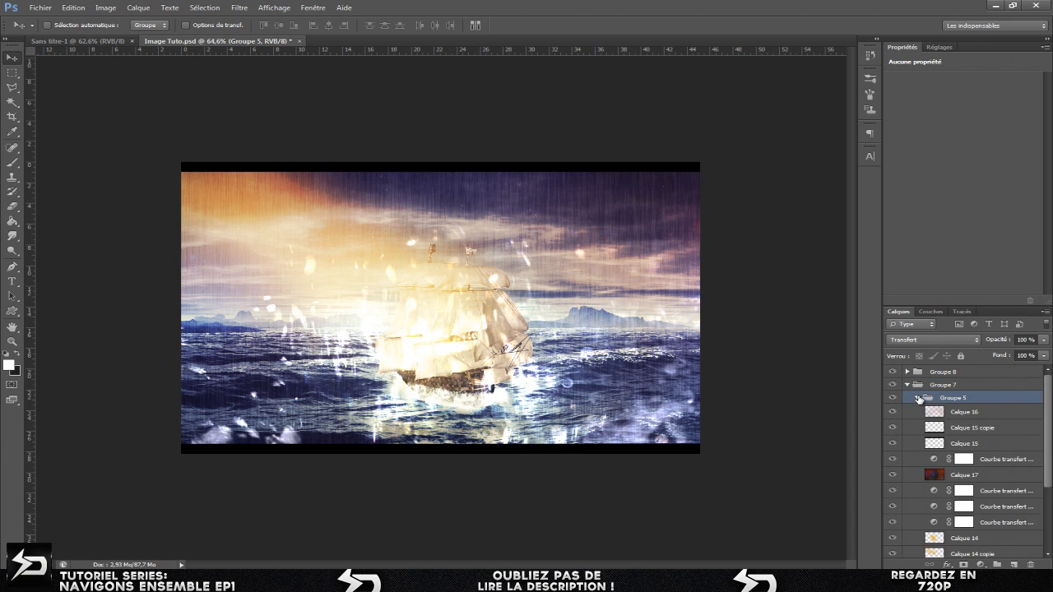
left_click(917, 398)
left_click(917, 411)
left_click(918, 411)
left_click(917, 424)
left_click(917, 424)
left_click(918, 437)
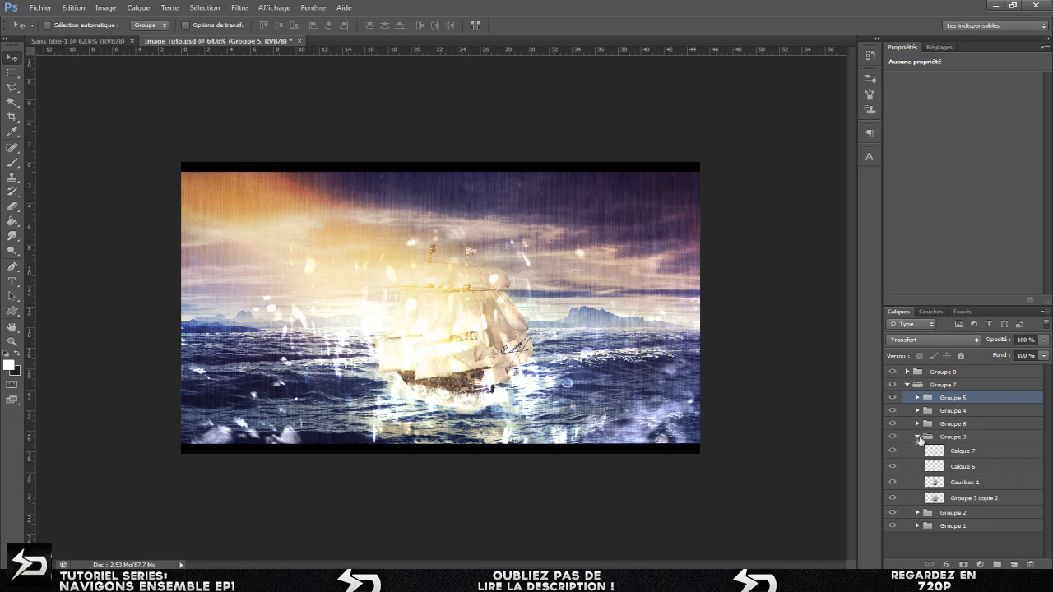
left_click(917, 436)
left_click(918, 450)
left_click(918, 450)
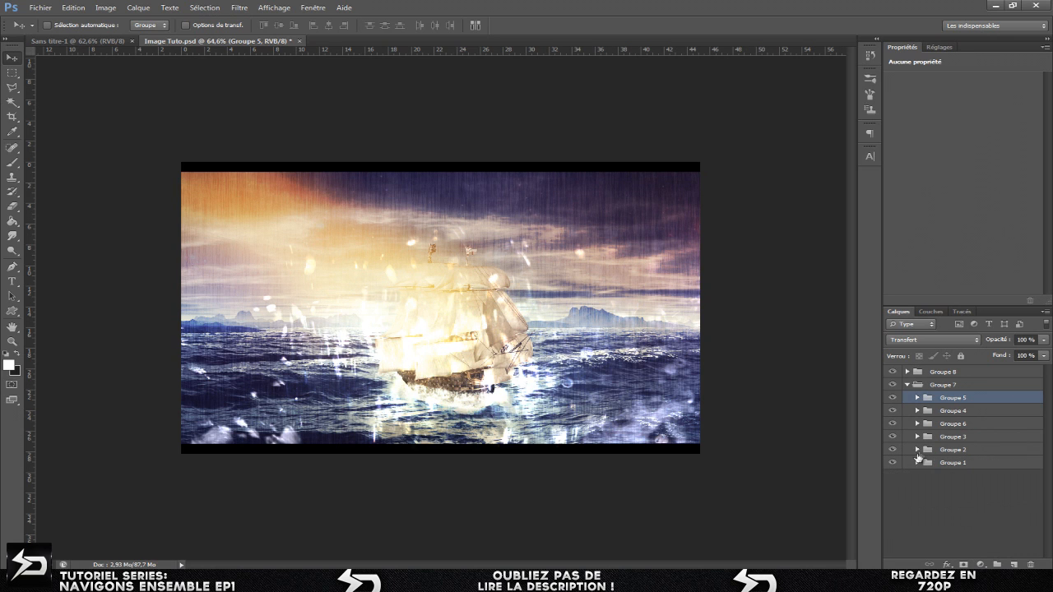
left_click(918, 462)
left_click(917, 463)
left_click(907, 385)
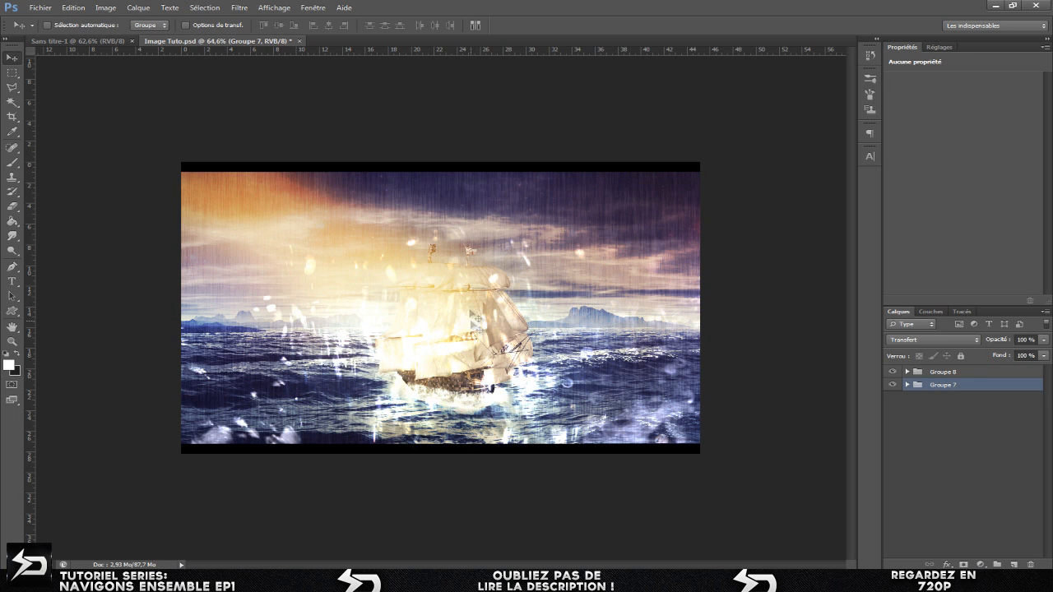
- Close Image Tuto.psd without saving, keeping the blank document open
left_click(75, 40)
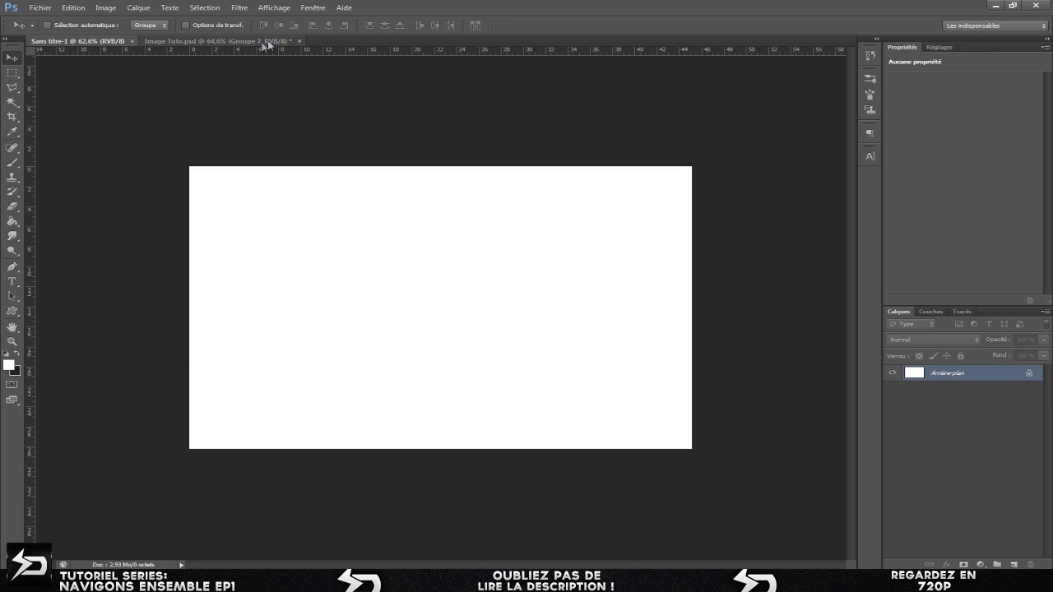
left_click(299, 41)
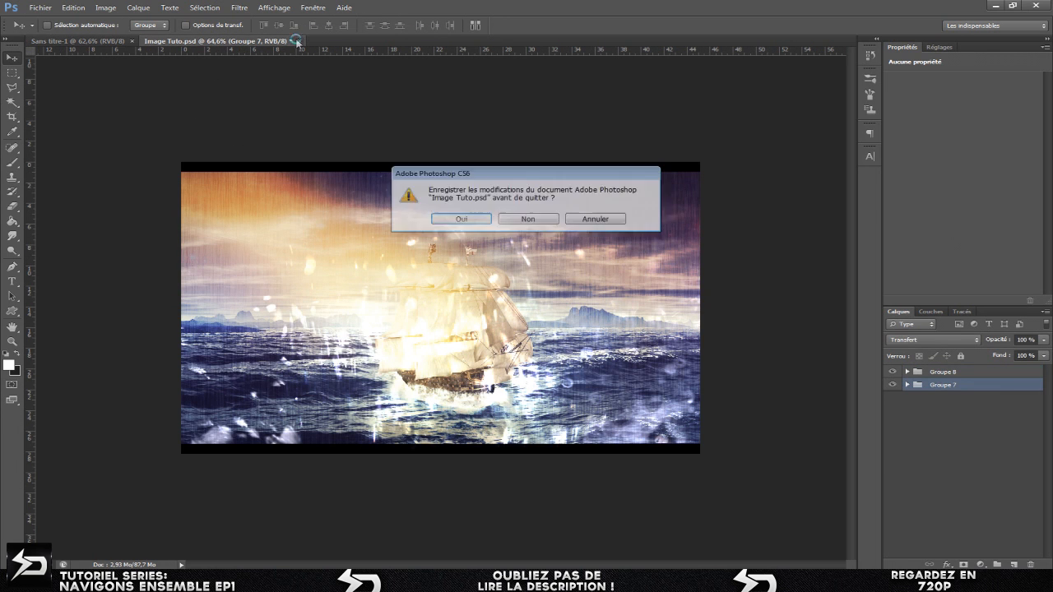
left_click(528, 219)
- Open Boat_Stock_by_Shoofly_Stock.jpg and convert its locked background into a regular layer with the default settings
left_click(40, 8)
left_click(51, 30)
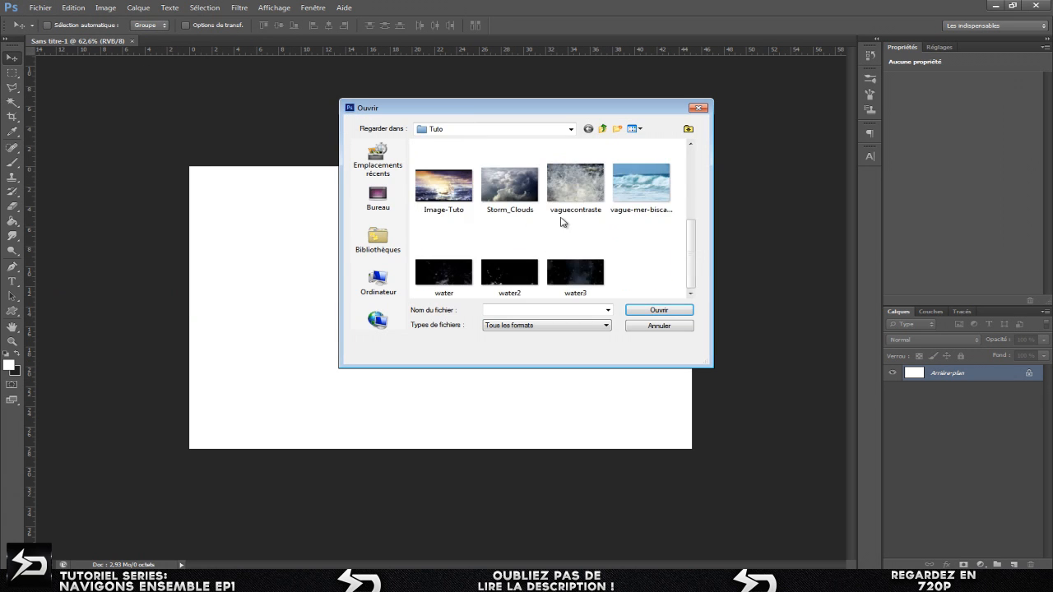
left_click(497, 179)
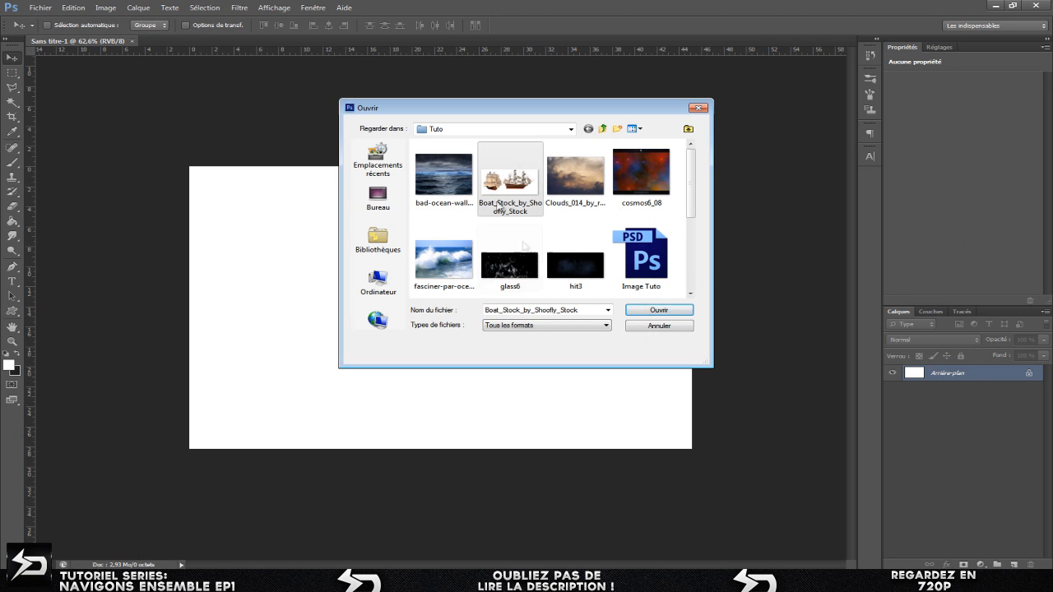
left_click(659, 313)
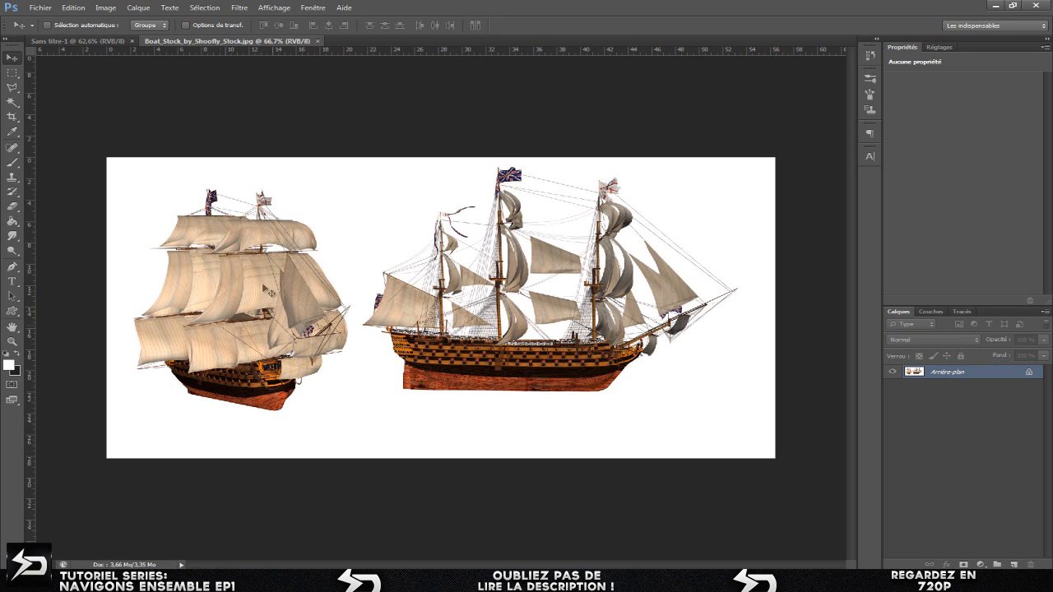
double_click(979, 375)
left_click(448, 134)
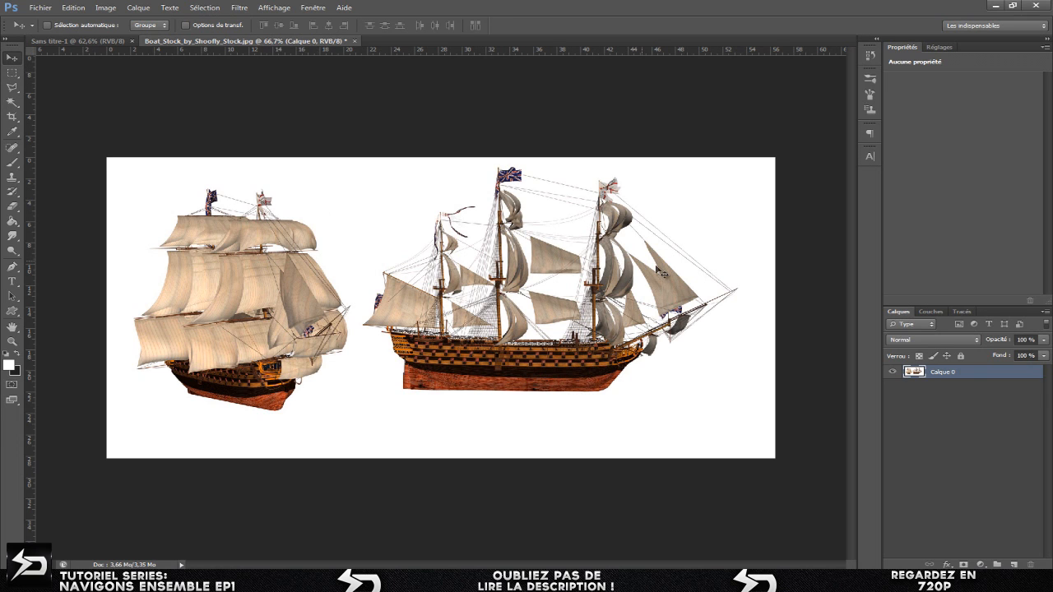
- Select the white background around both ships with the Magic Wand, delete it, and clear the selection
left_click(13, 102)
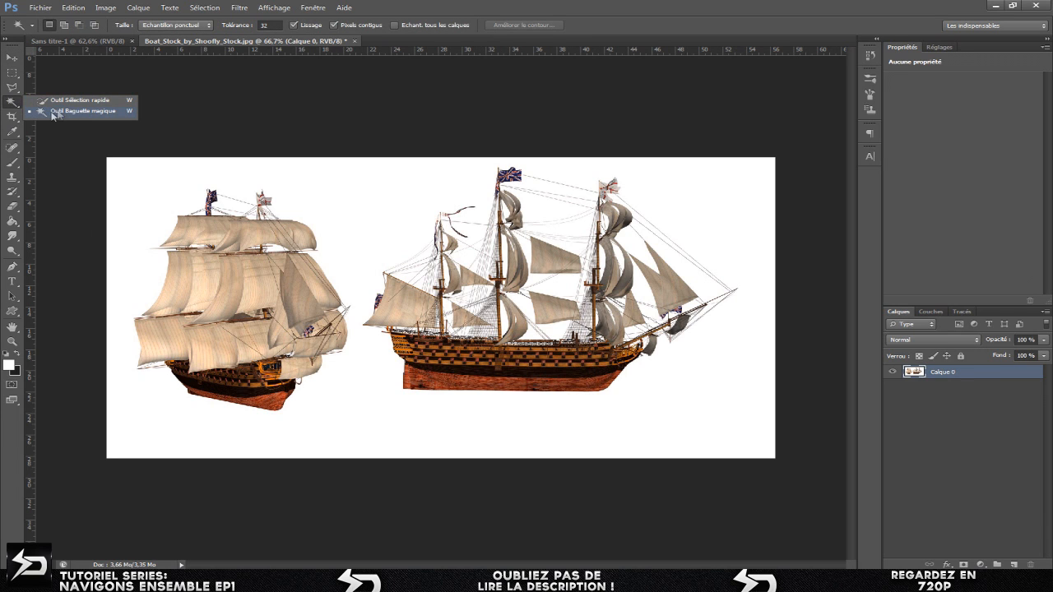
left_click(78, 112)
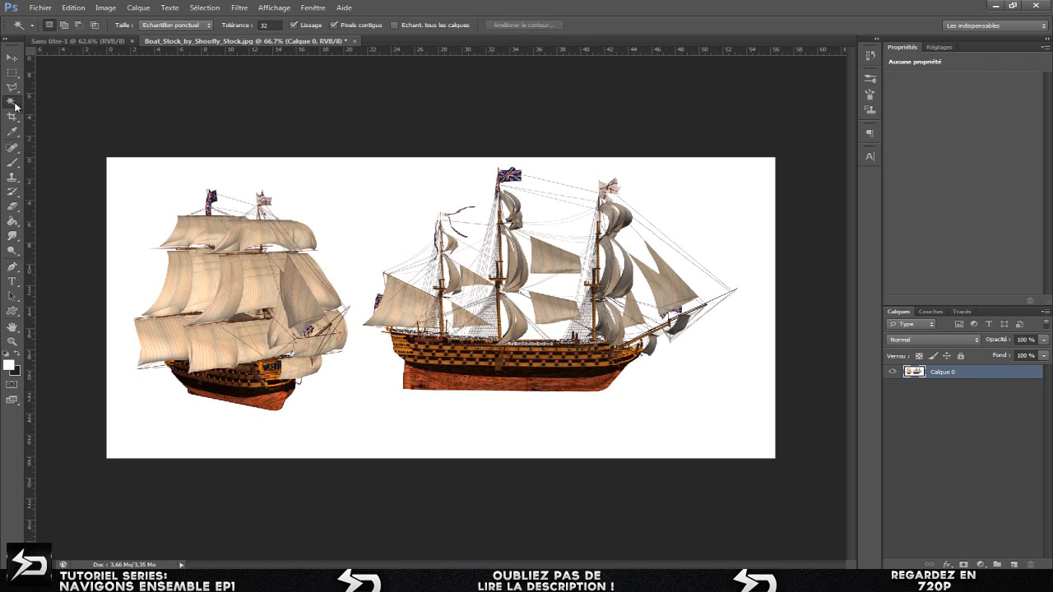
right_click(15, 103)
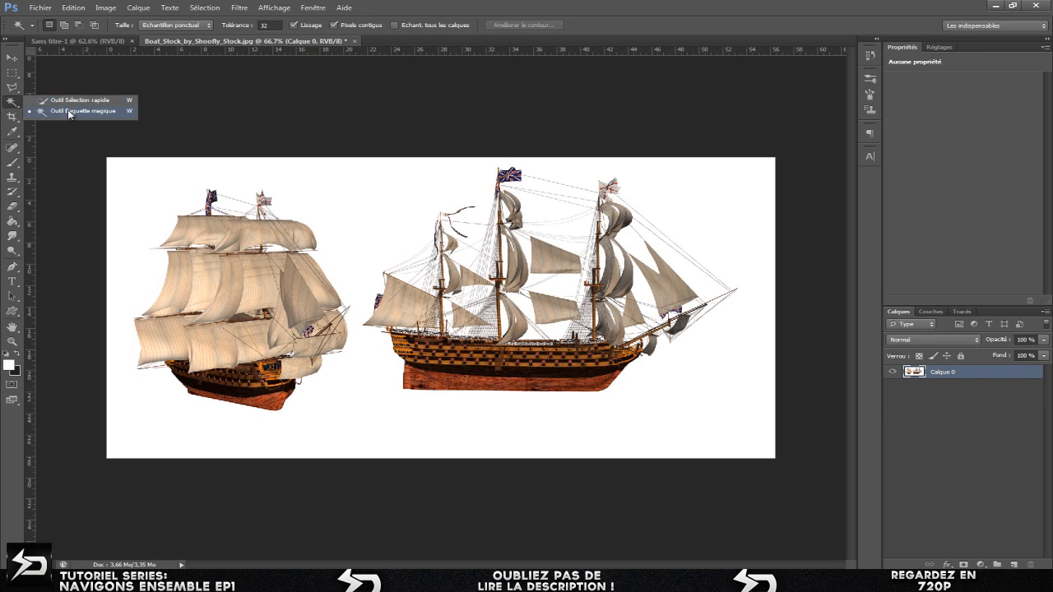
left_click(69, 112)
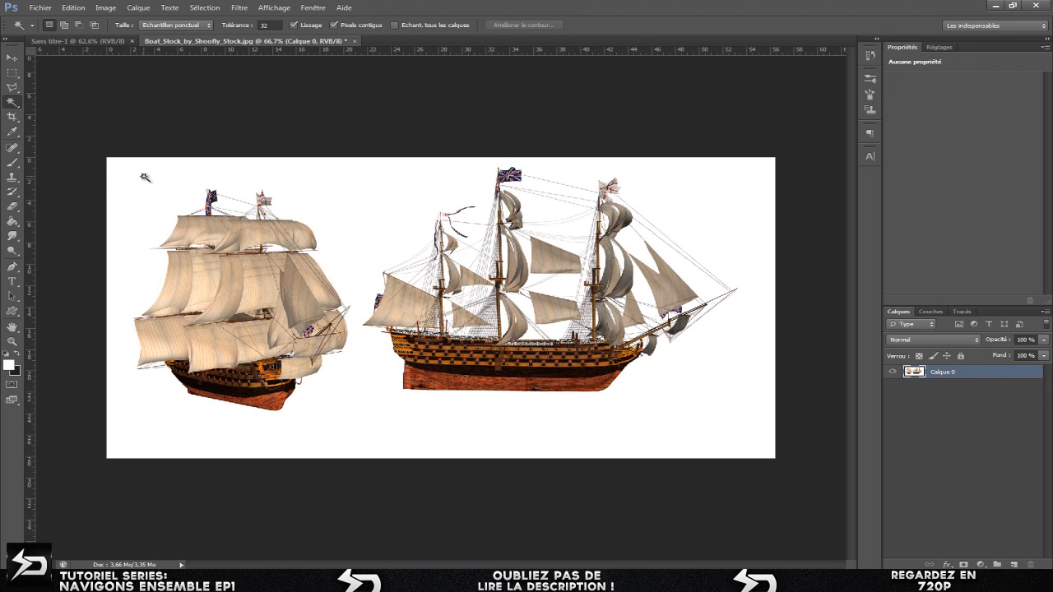
left_click(144, 178)
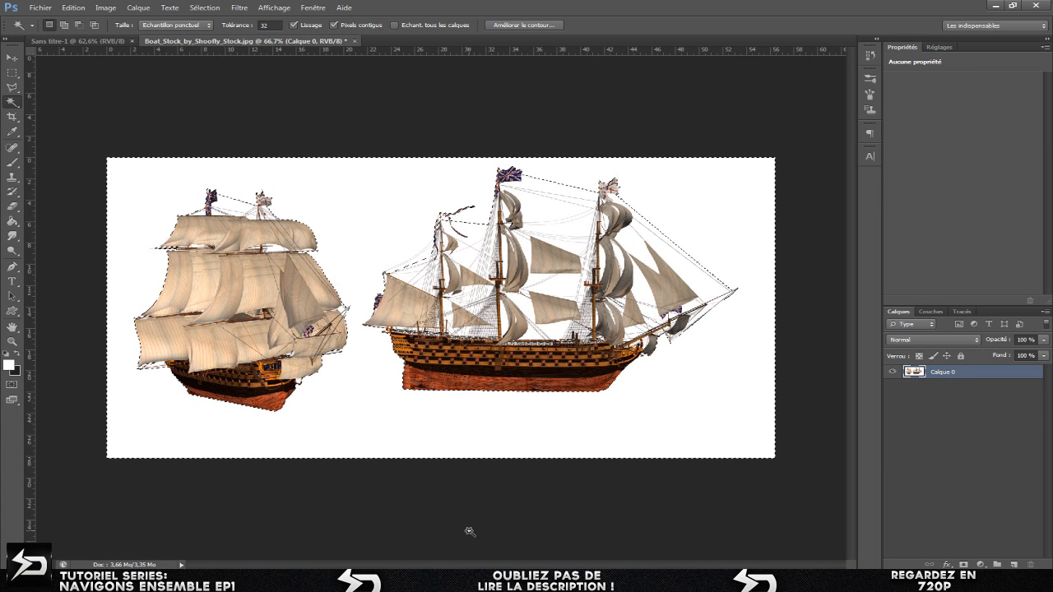
key("Delete")
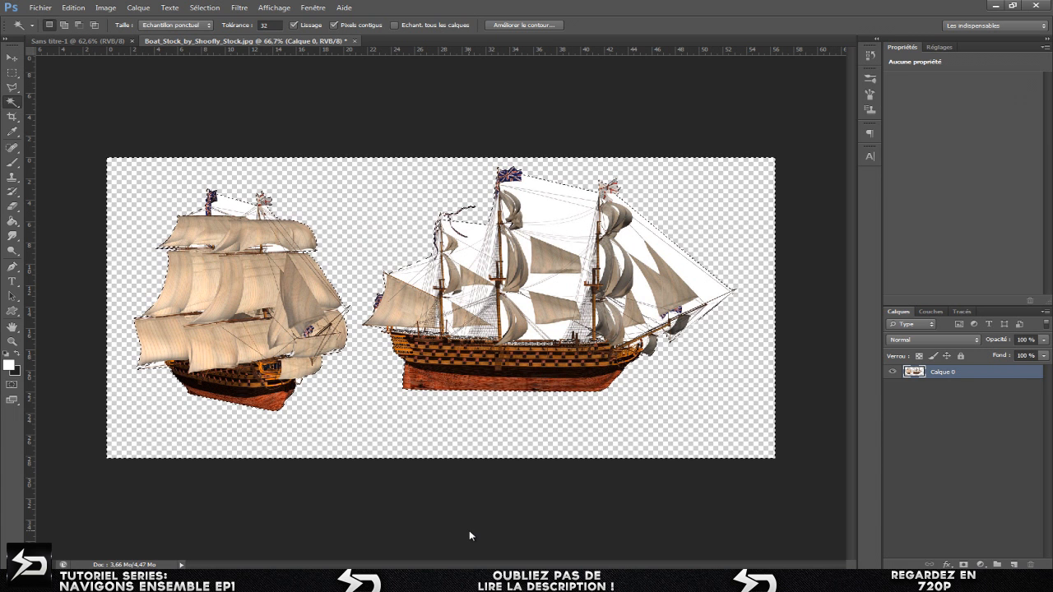
left_click(12, 73)
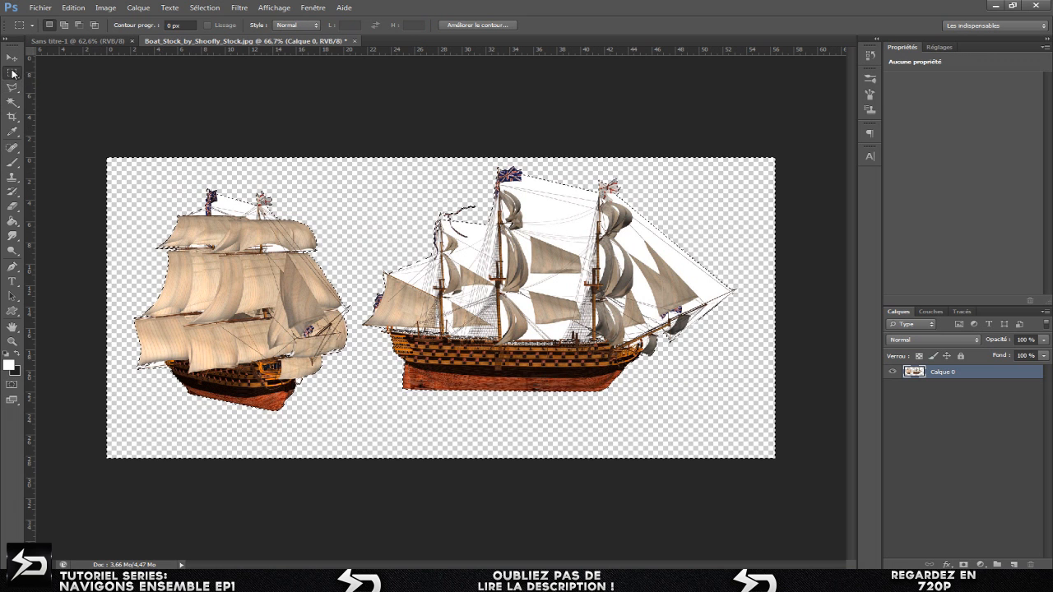
left_click(150, 98)
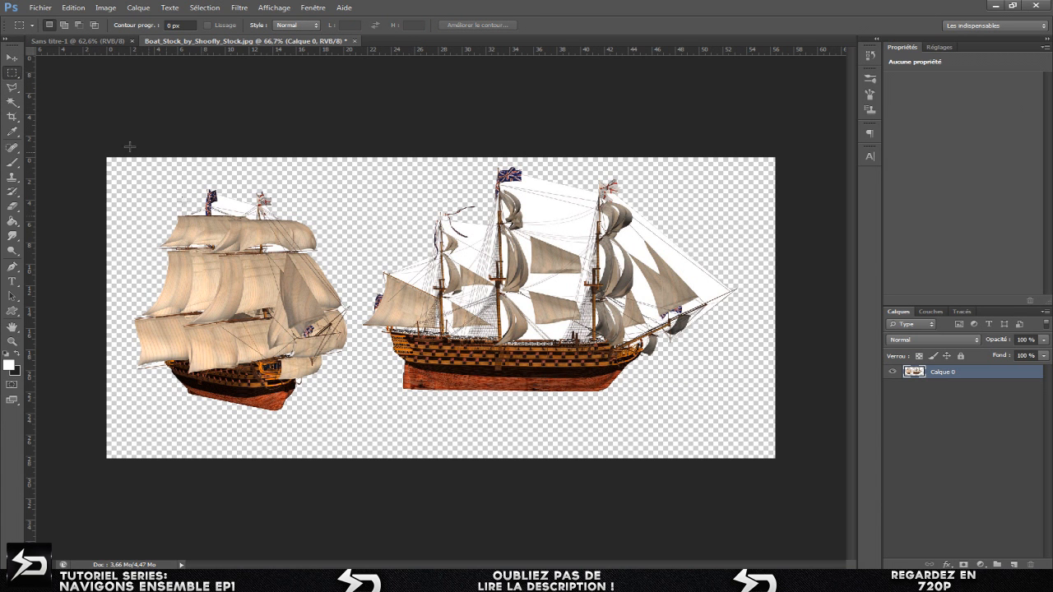
scroll(228, 284, "up", 5)
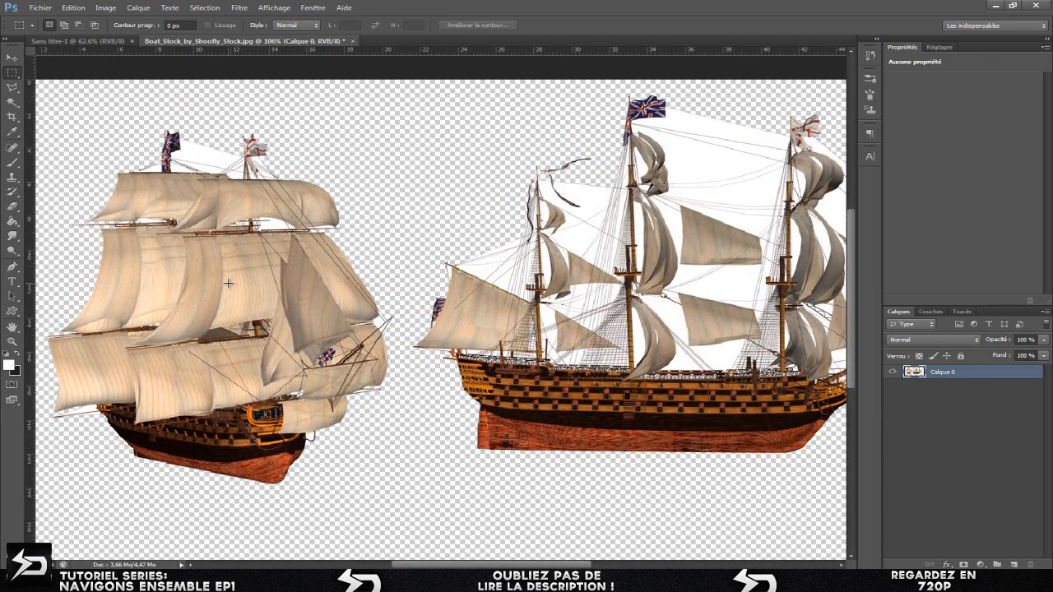
scroll(228, 284, "up", 2)
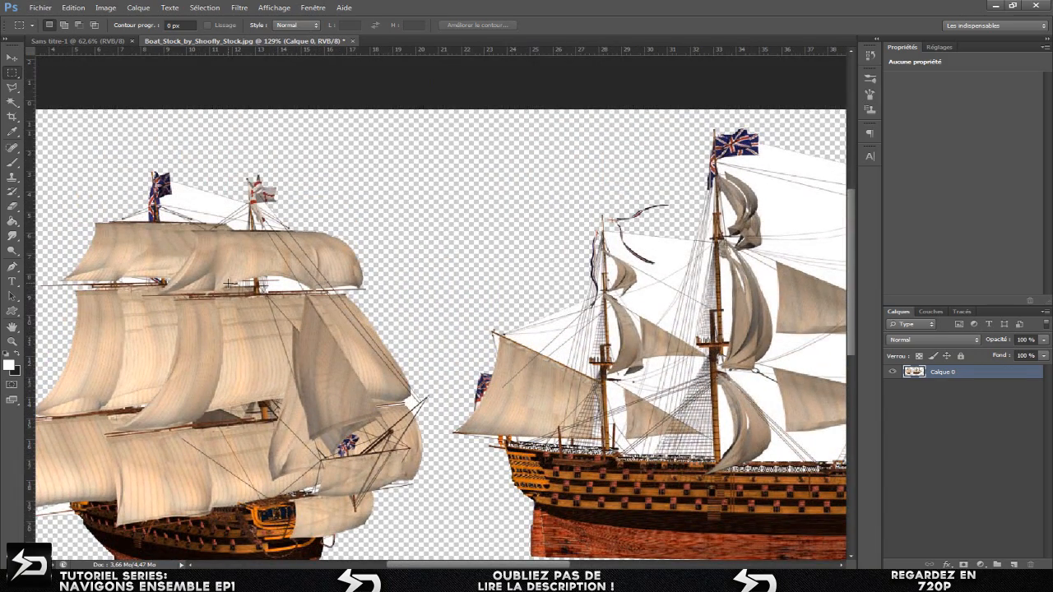
left_click_drag(178, 194, 213, 204)
left_click(197, 188)
- Add a new layer above the ships and set the foreground colour to dark blue 050063
left_click(12, 57)
scroll(216, 202, "down", 5)
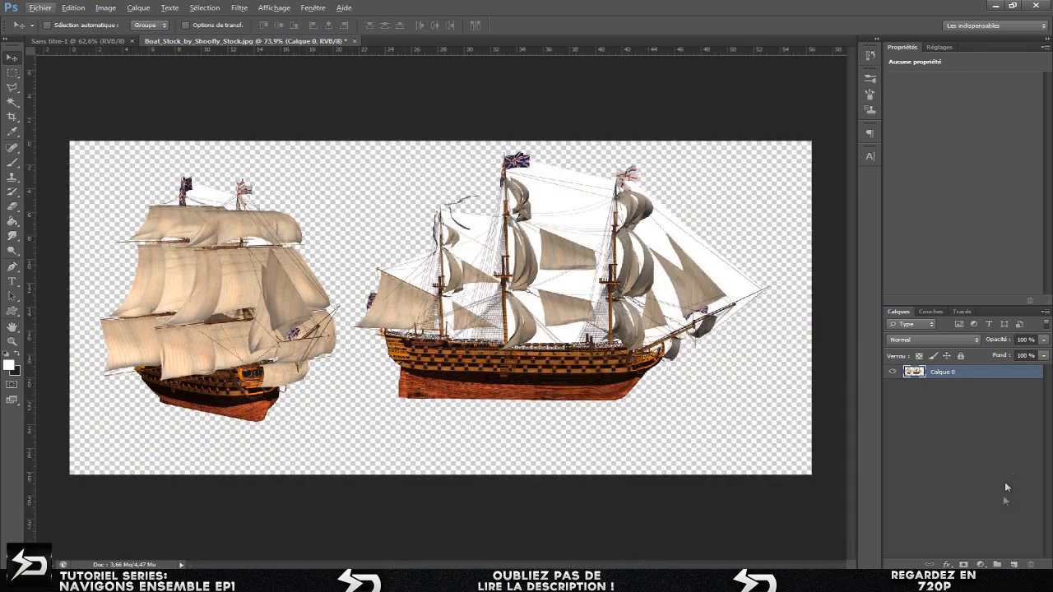
left_click(1014, 564)
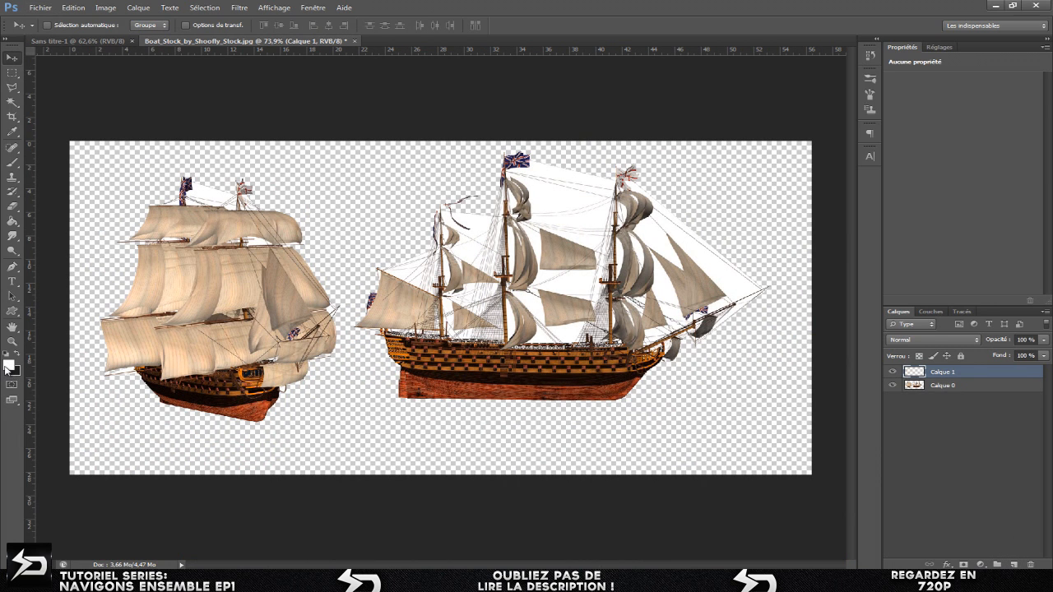
left_click(9, 365)
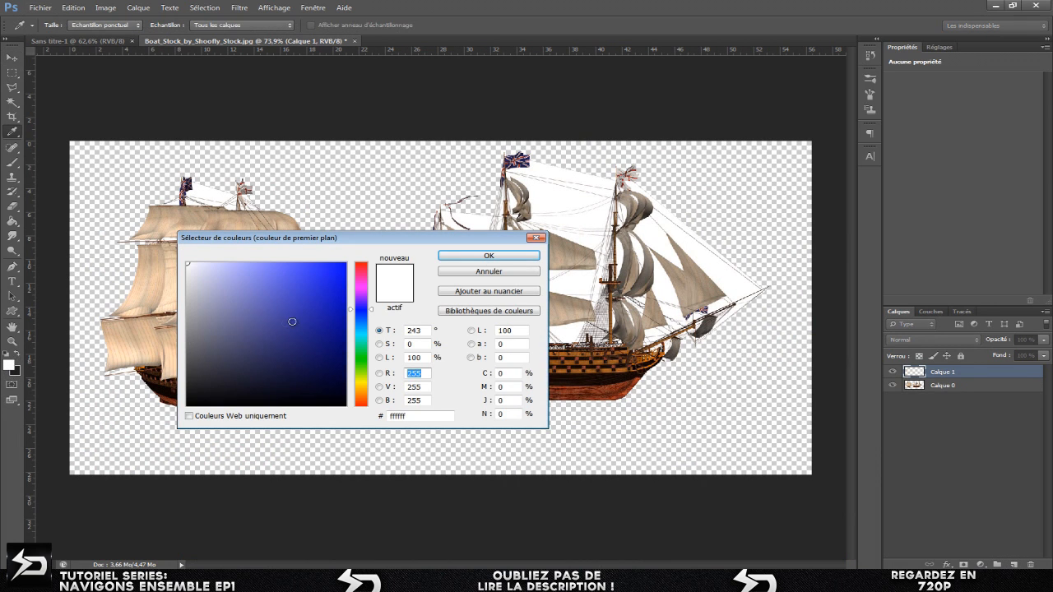
left_click(346, 349)
left_click(489, 256)
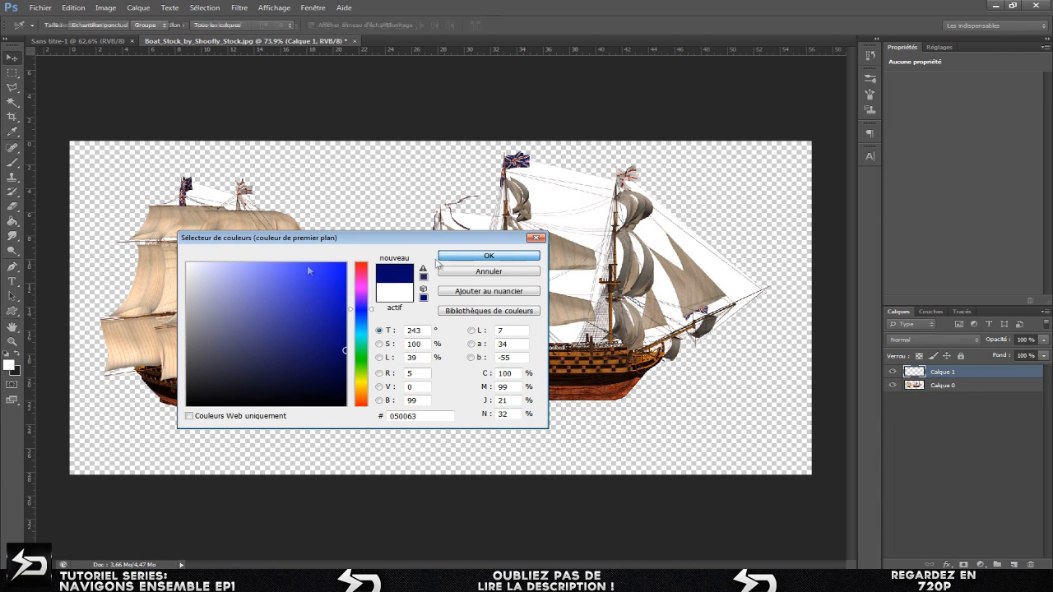
key("v")
- Fill the new layer with the dark-blue foreground colour using the Paint Bucket and place it beneath the ships layer
left_click(14, 221)
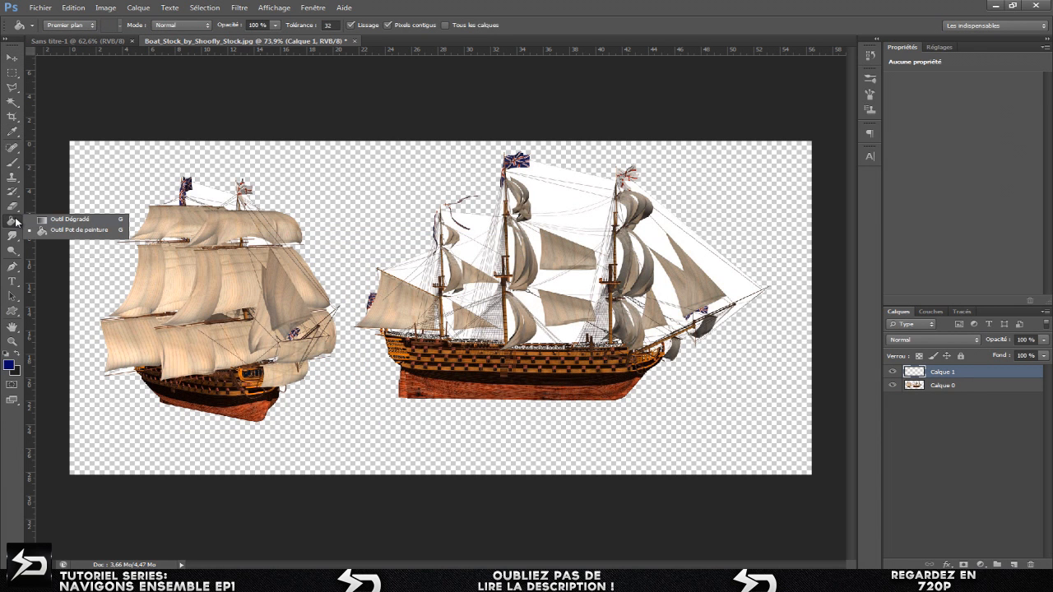
left_click(66, 231)
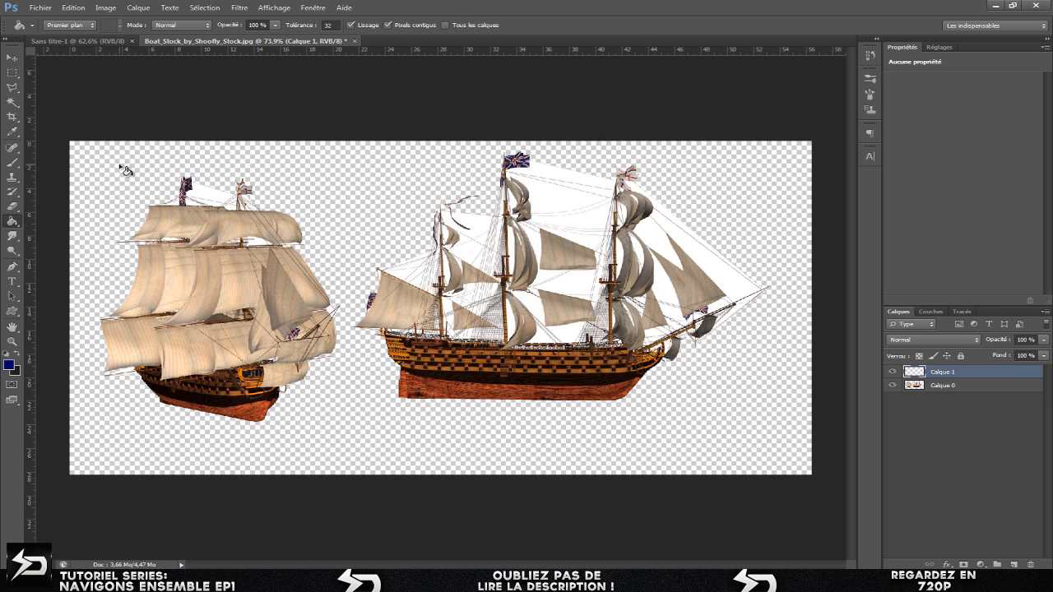
left_click(122, 167)
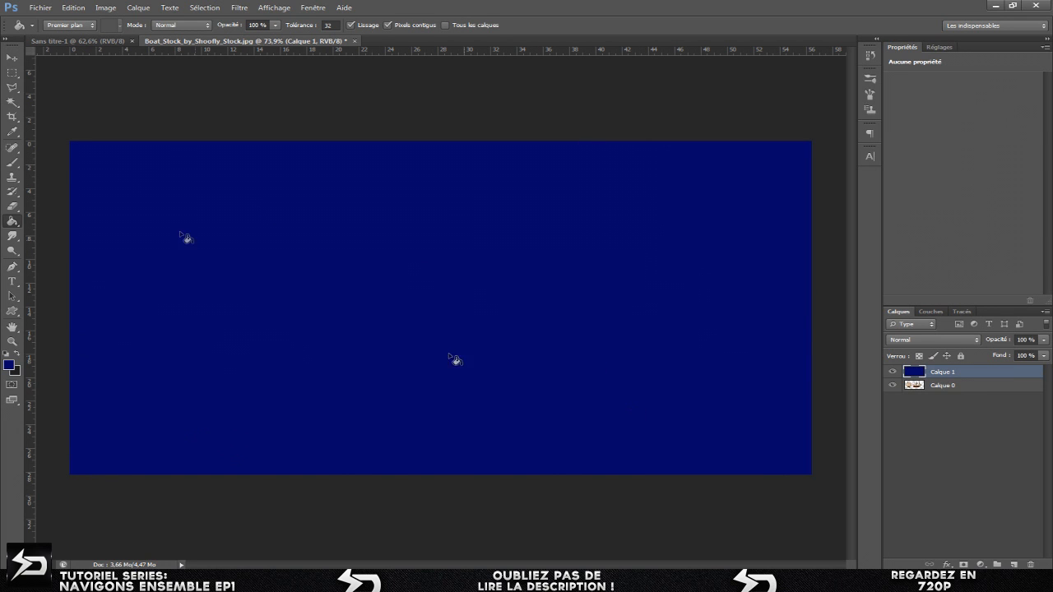
left_click(14, 57)
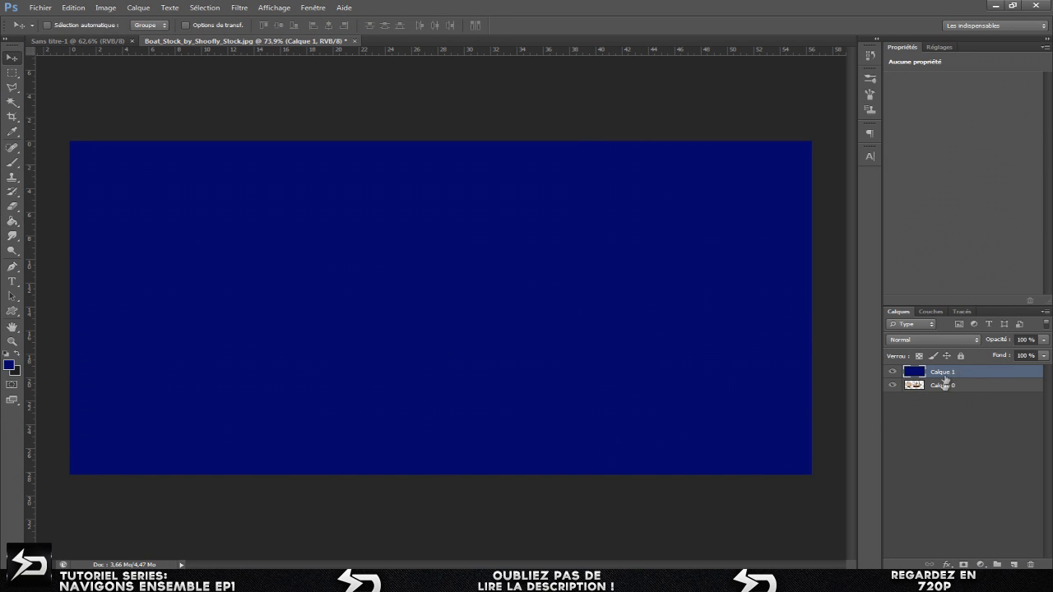
left_click_drag(965, 374, 972, 475)
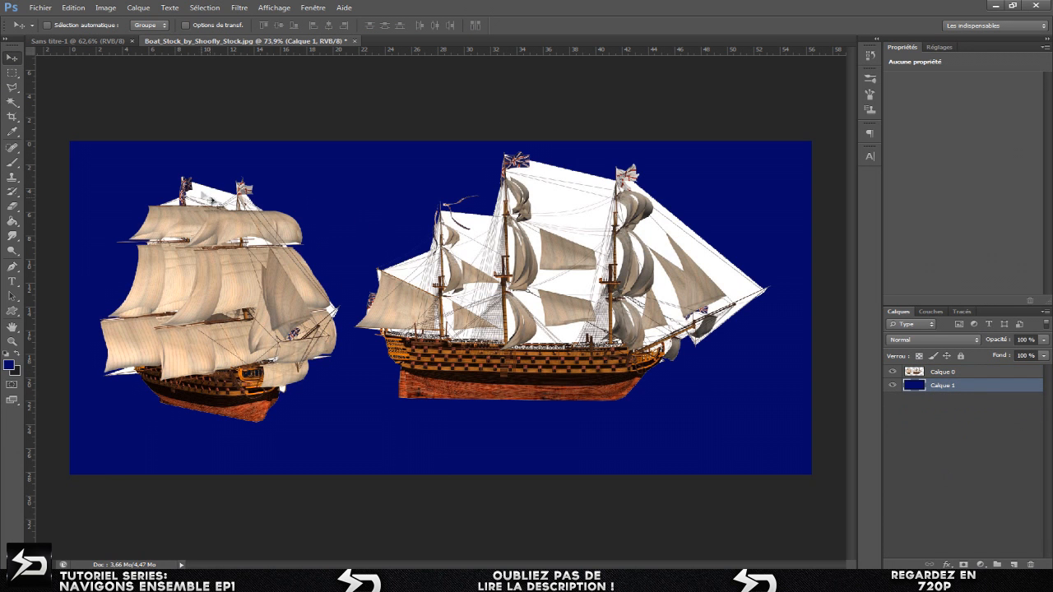
- On Calque 0, remove the white area between the two flags of the left-hand ship using the Magic Wand
scroll(199, 277, "up", 1)
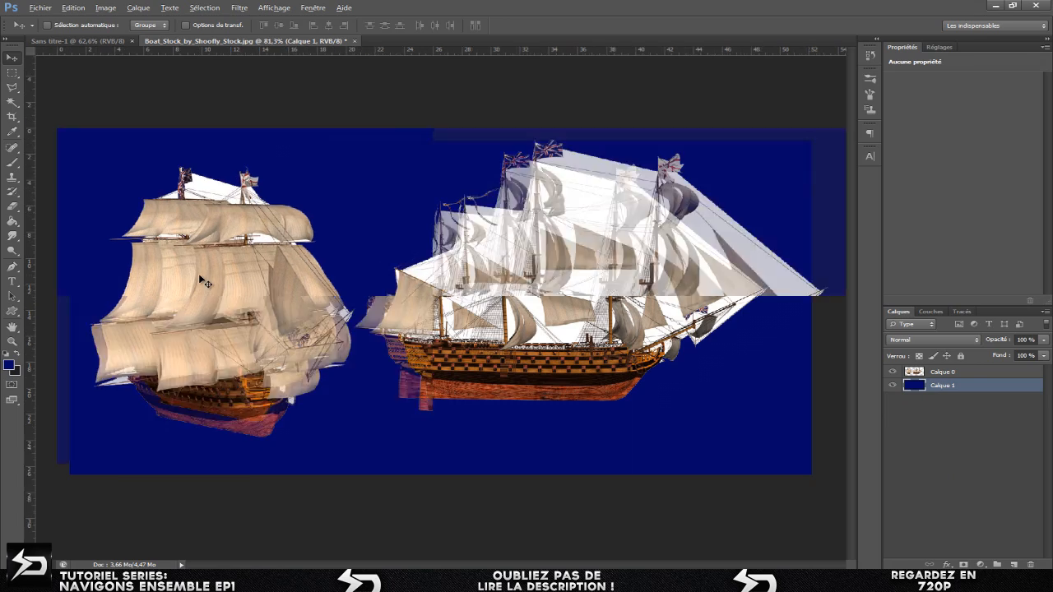
scroll(199, 276, "up", 1)
scroll(199, 277, "up", 1)
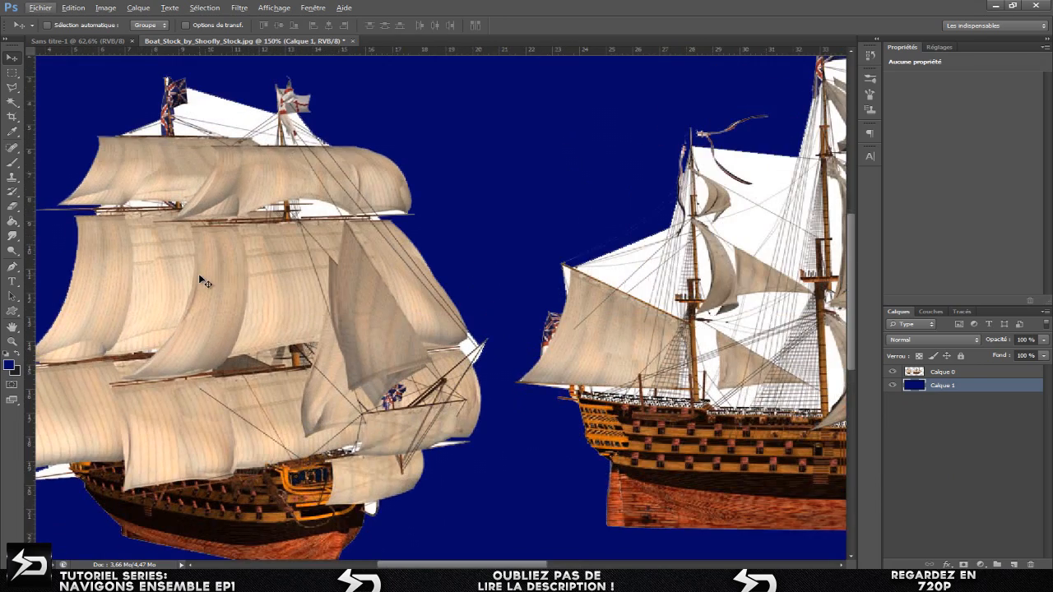
scroll(199, 277, "up", 1)
left_click_drag(478, 564, 454, 564)
left_click_drag(9, 103, 74, 116)
left_click(344, 156)
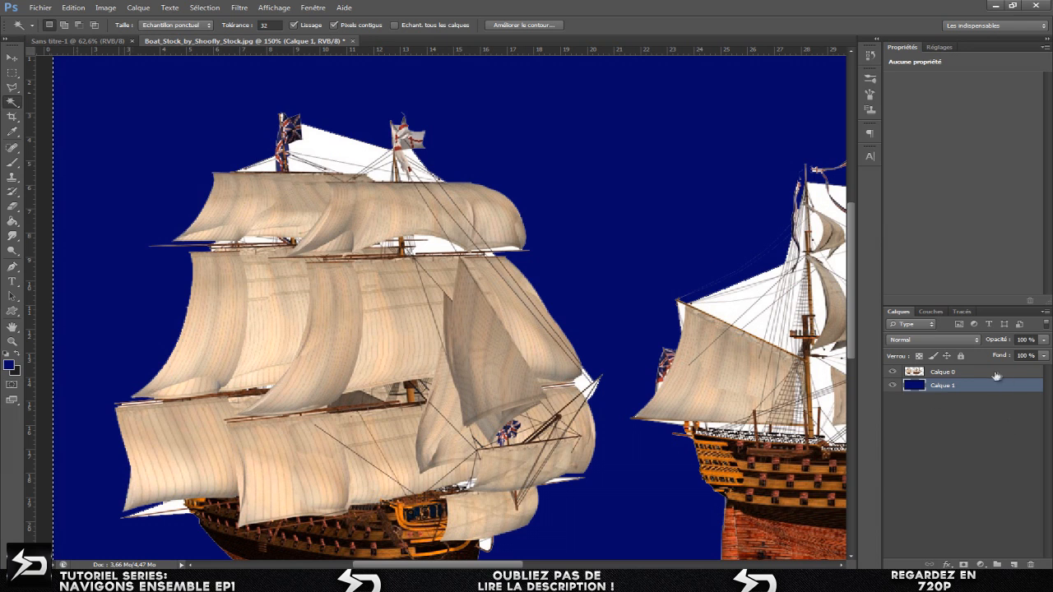
left_click(998, 375)
left_click(329, 144)
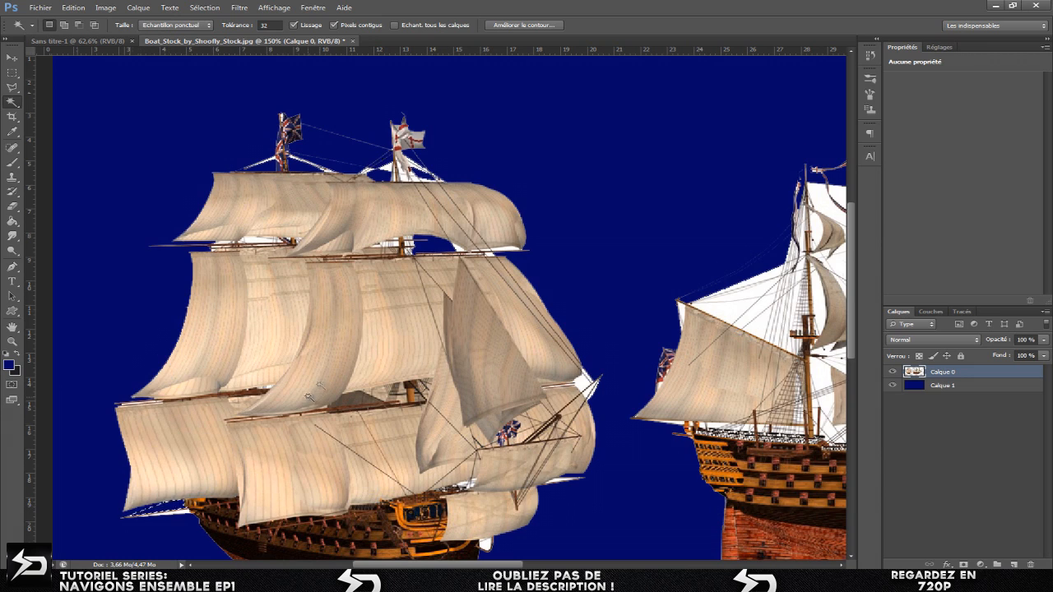
- Remove further white patches in the left-hand ship's rigging and beside its hull, and clear the selection
scroll(279, 409, "down", 1)
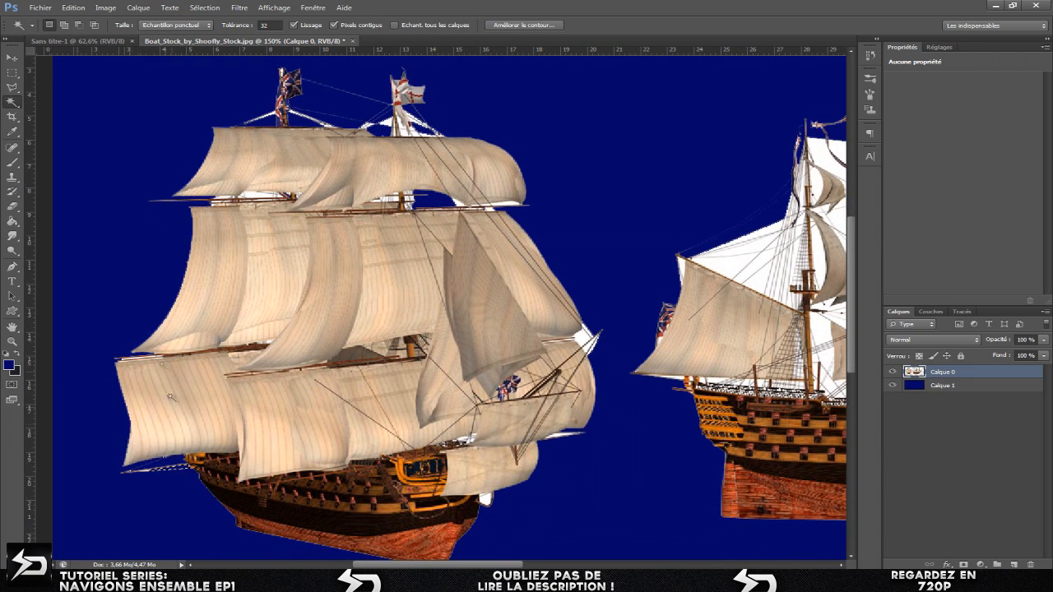
scroll(146, 321, "up", 1)
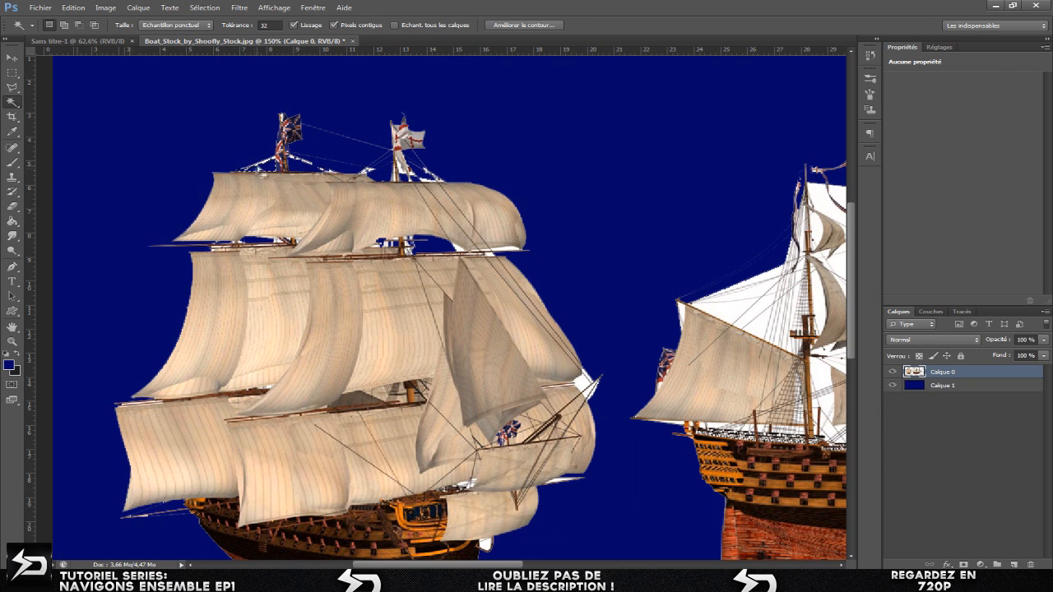
left_click(164, 153)
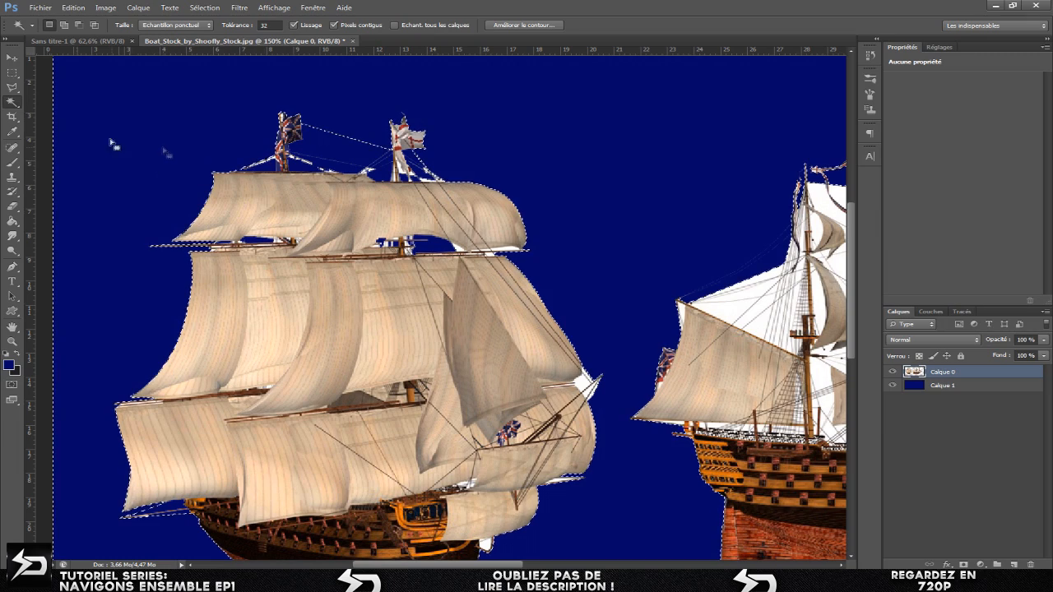
left_click(13, 72)
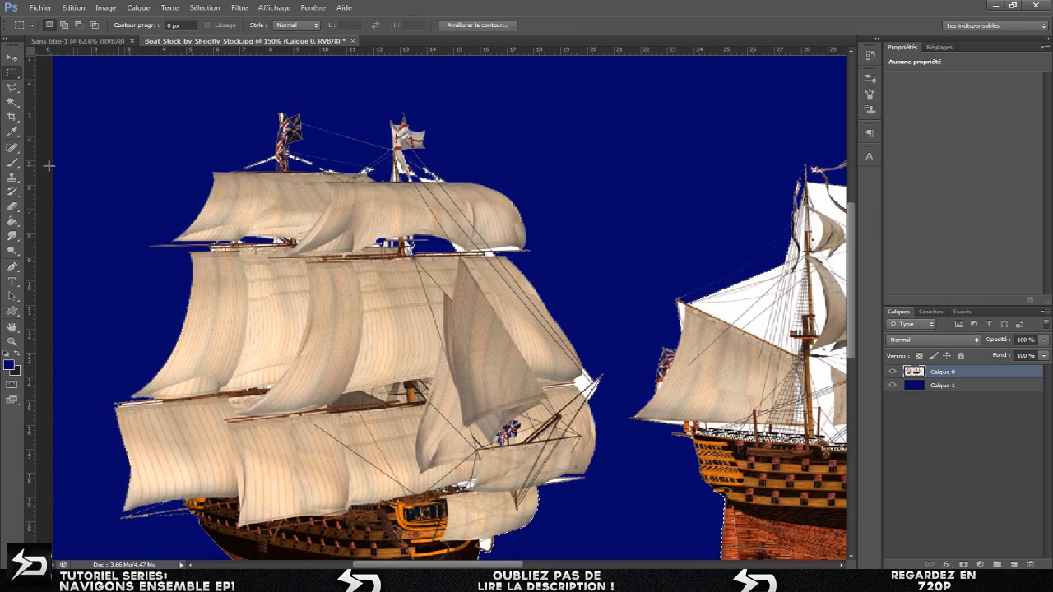
- Delete the dark-blue backing layer Calque 1, leaving only the ships layer
scroll(288, 257, "down", 3)
scroll(288, 258, "down", 5)
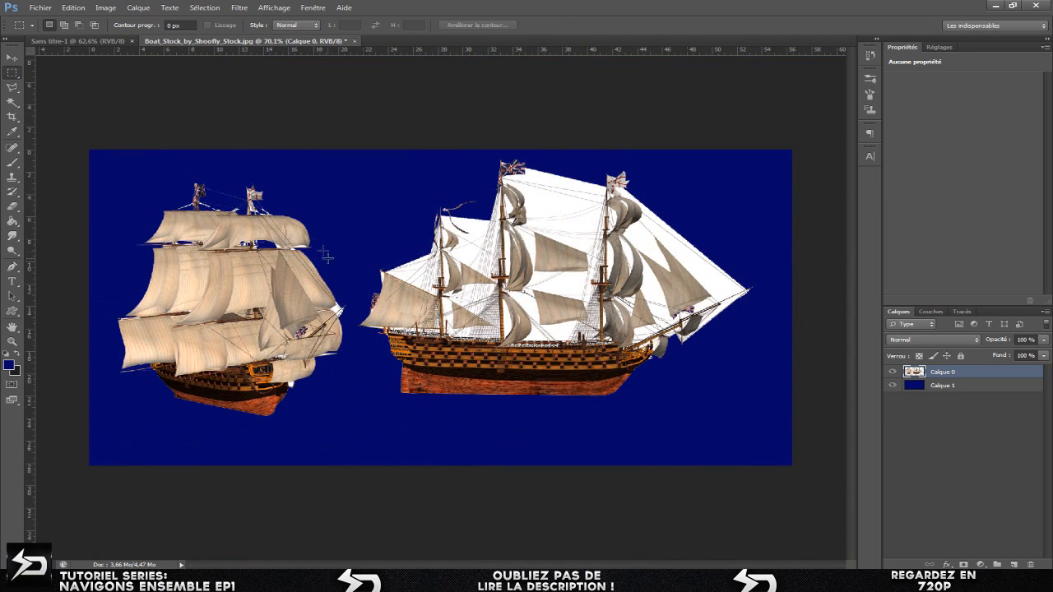
left_click(13, 57)
left_click(920, 387)
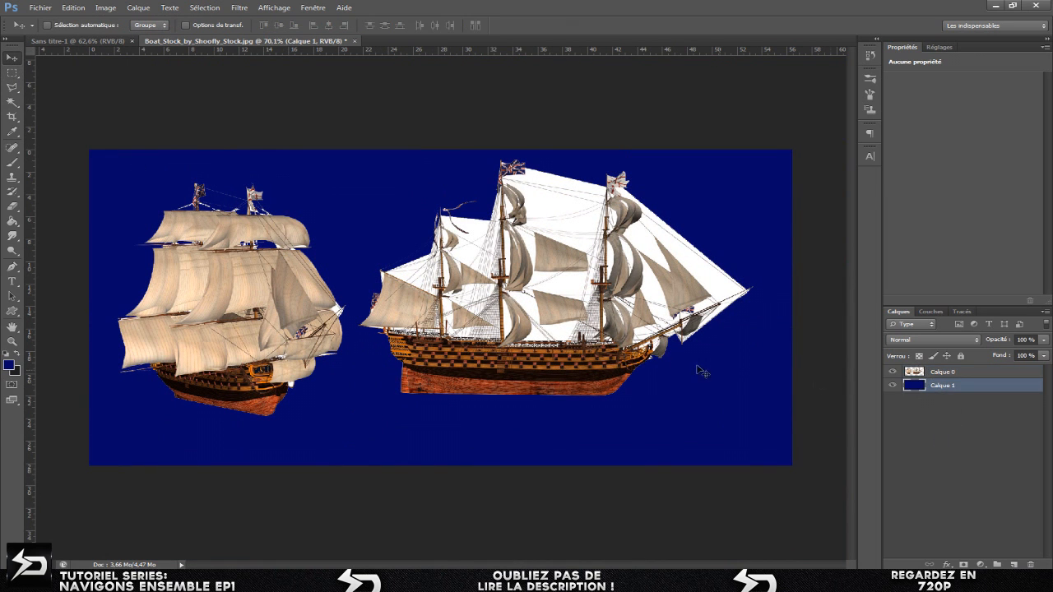
key("Delete")
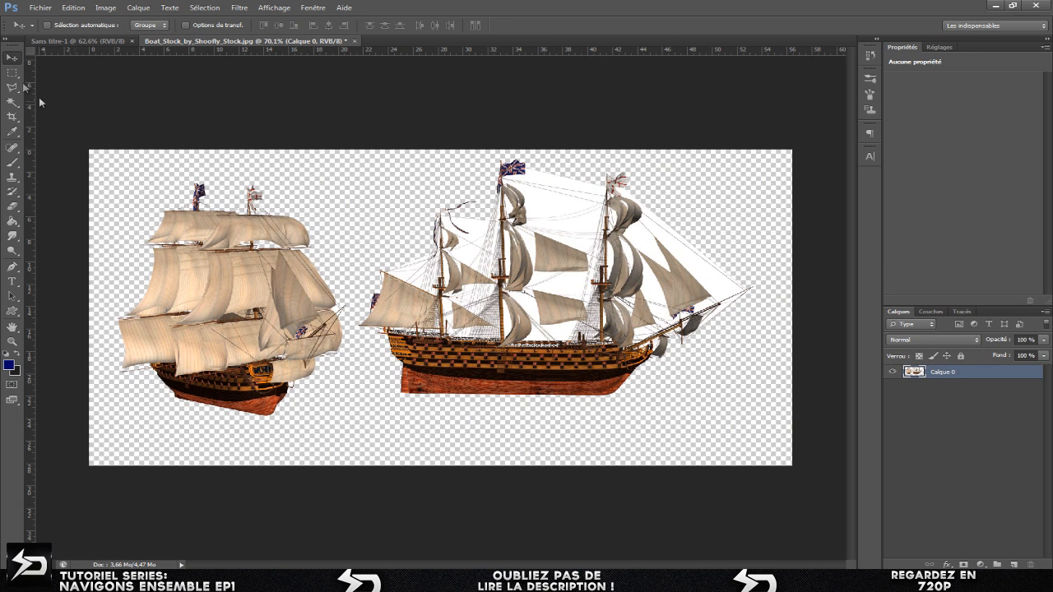
- Copy the left-hand ship to its own layer from a rectangular selection and move the copy toward the other ship
left_click(12, 73)
left_click_drag(85, 147, 357, 430)
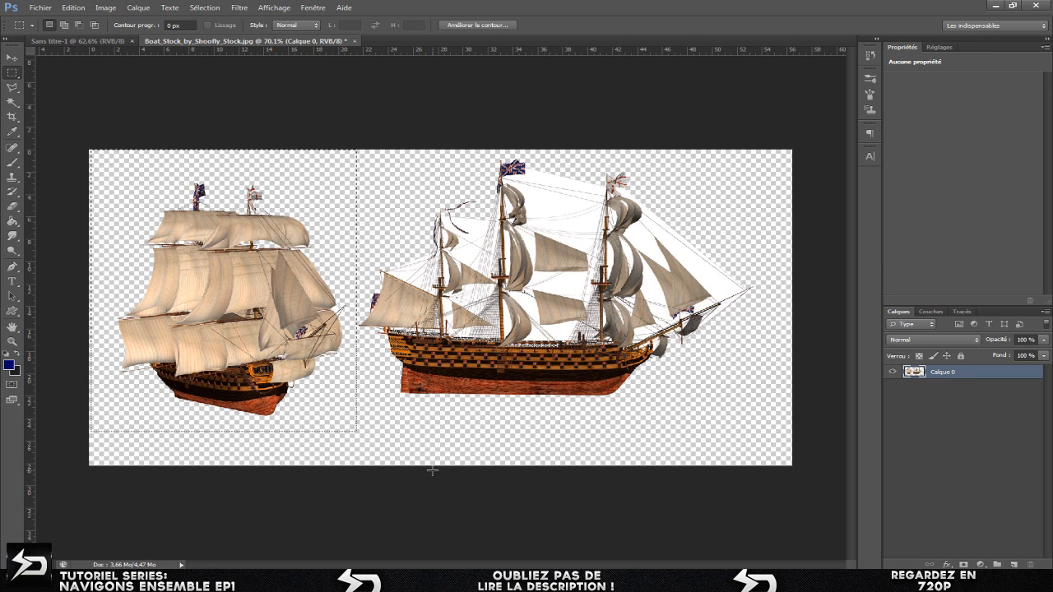
key("ctrl+j")
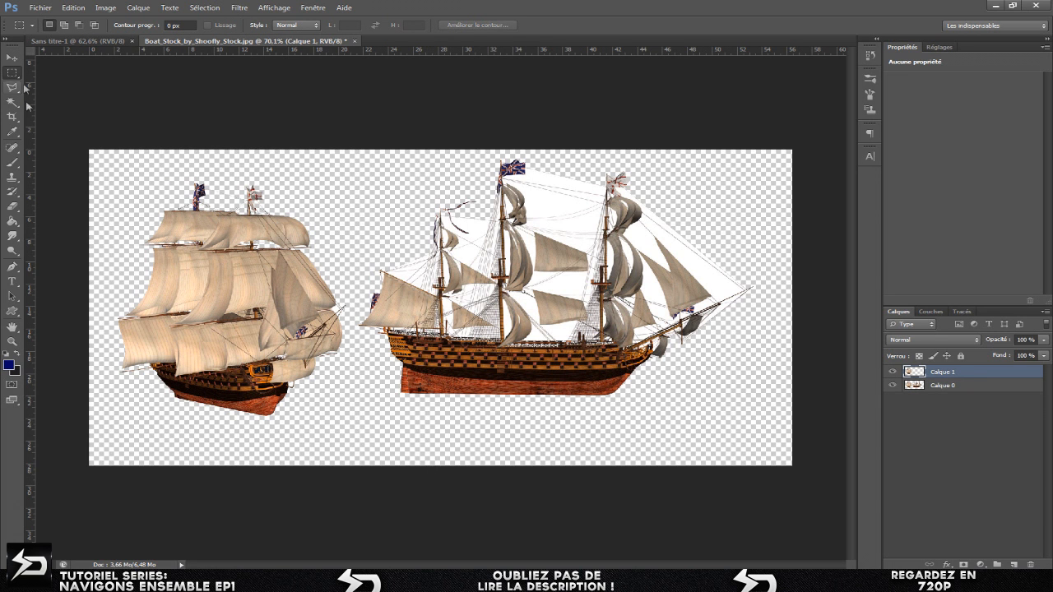
left_click(12, 57)
left_click_drag(206, 254, 370, 206)
left_click_drag(426, 283, 470, 186)
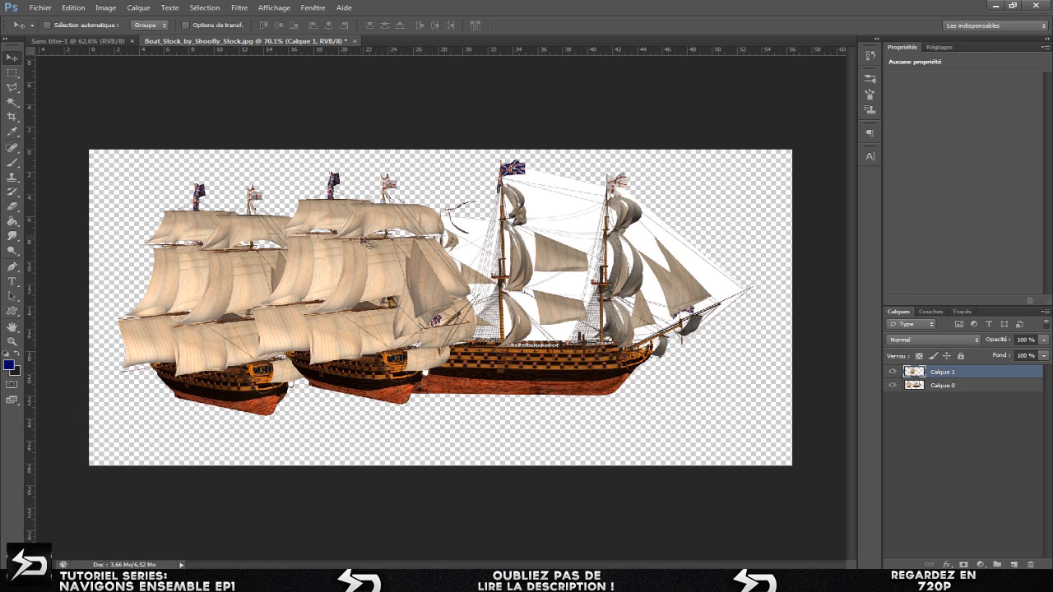
- Open the bad-ocean-wallpaper image and place it across the canvas of Sans titre-1
left_click(78, 40)
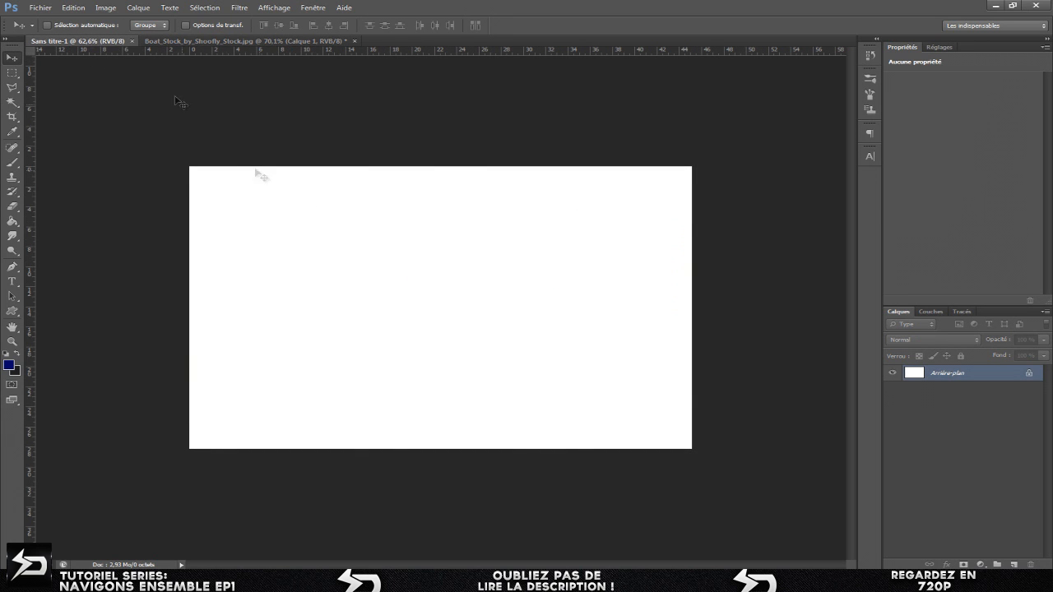
left_click(34, 9)
left_click(50, 31)
left_click(461, 171)
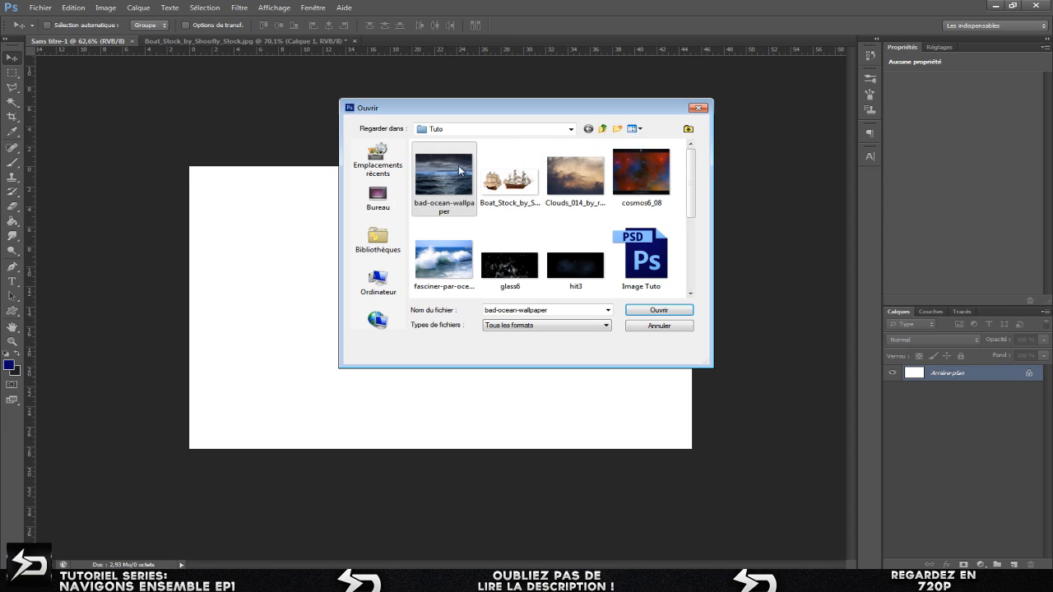
left_click(659, 311)
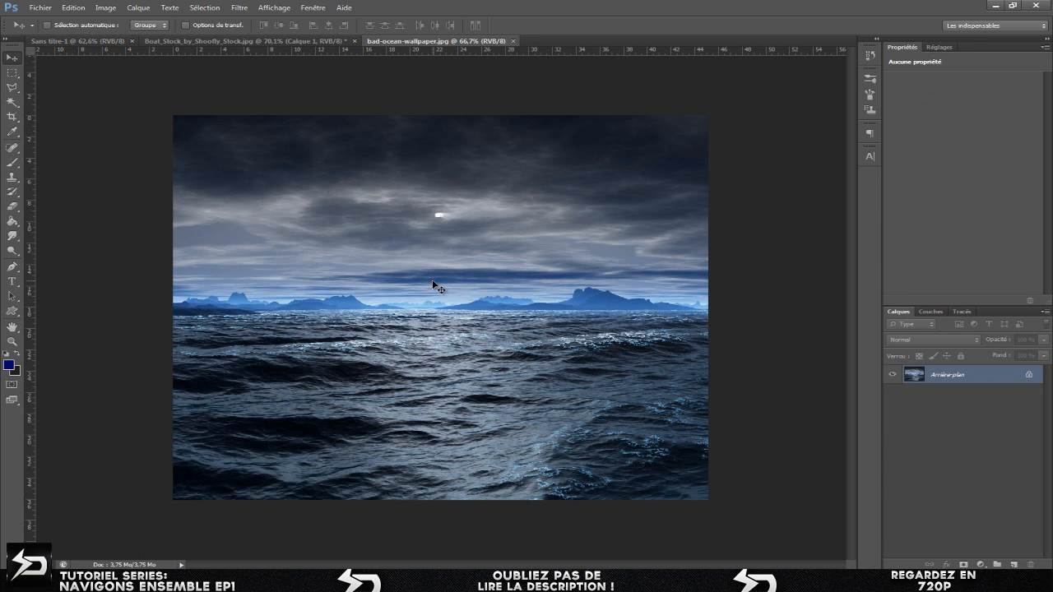
left_click_drag(371, 204, 376, 265)
left_click_drag(398, 326, 413, 284)
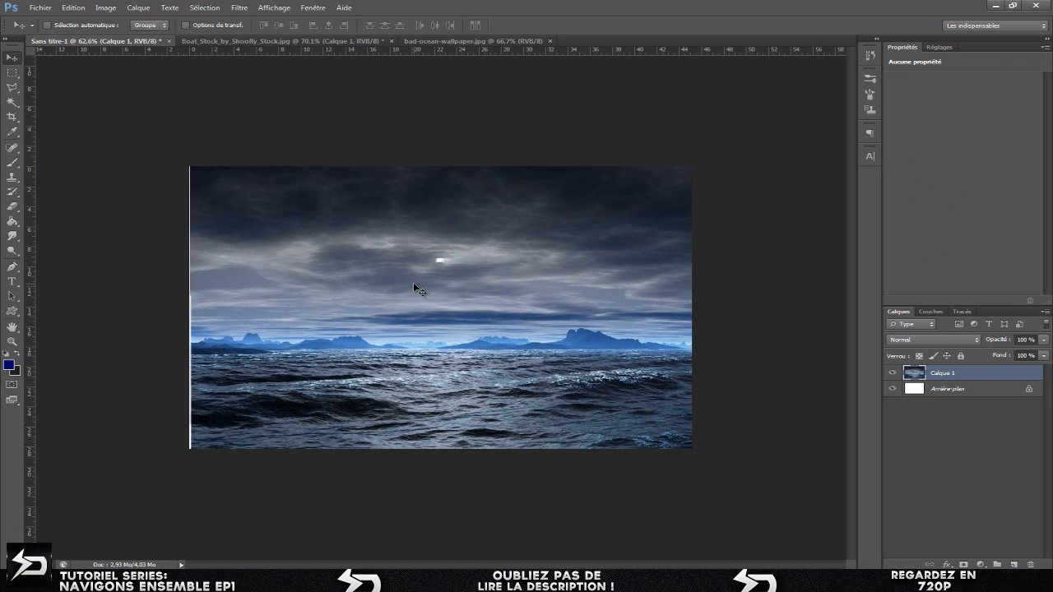
- Delete the white Arrière-plan layer and close the bad-ocean-wallpaper.jpg document
left_click(975, 395)
key("Delete")
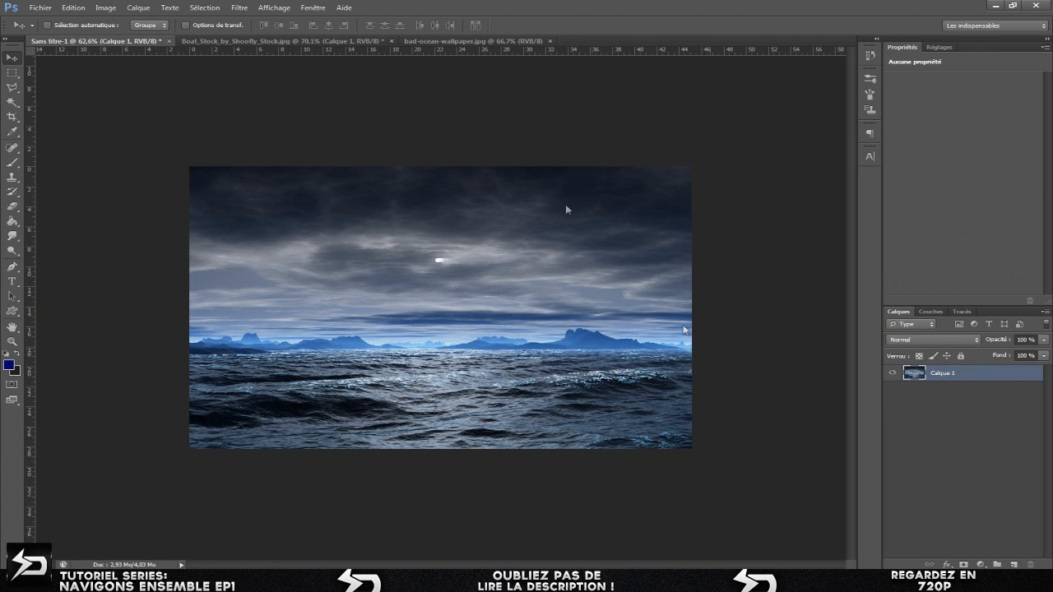
left_click(463, 41)
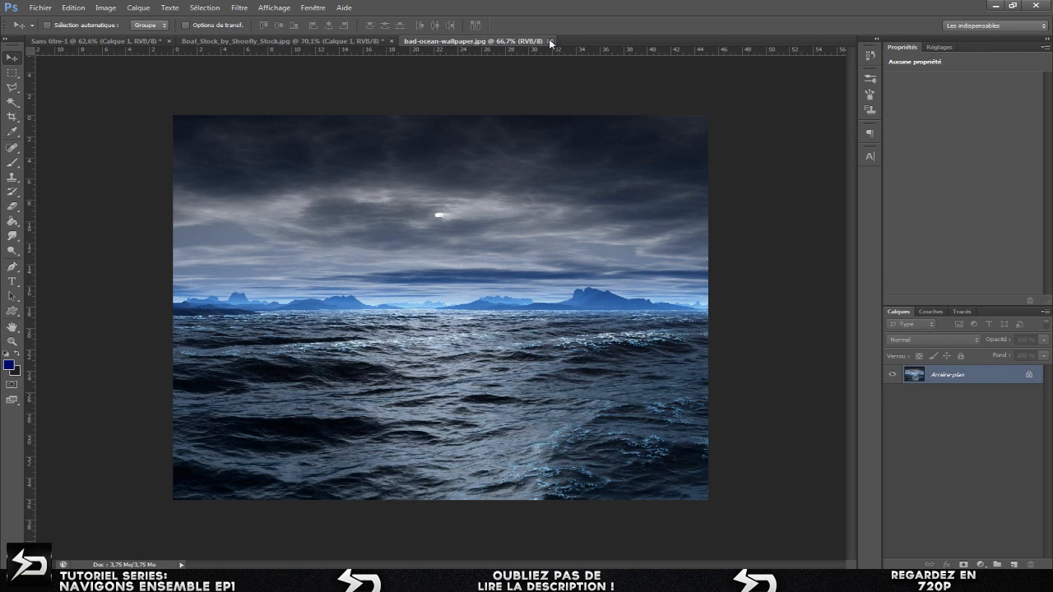
left_click(550, 41)
- Bring the copied ship from Boat_Stock_by_Shoofly_Stock.jpg into Sans titre-1 and place it mid-canvas over the sea
left_click(305, 40)
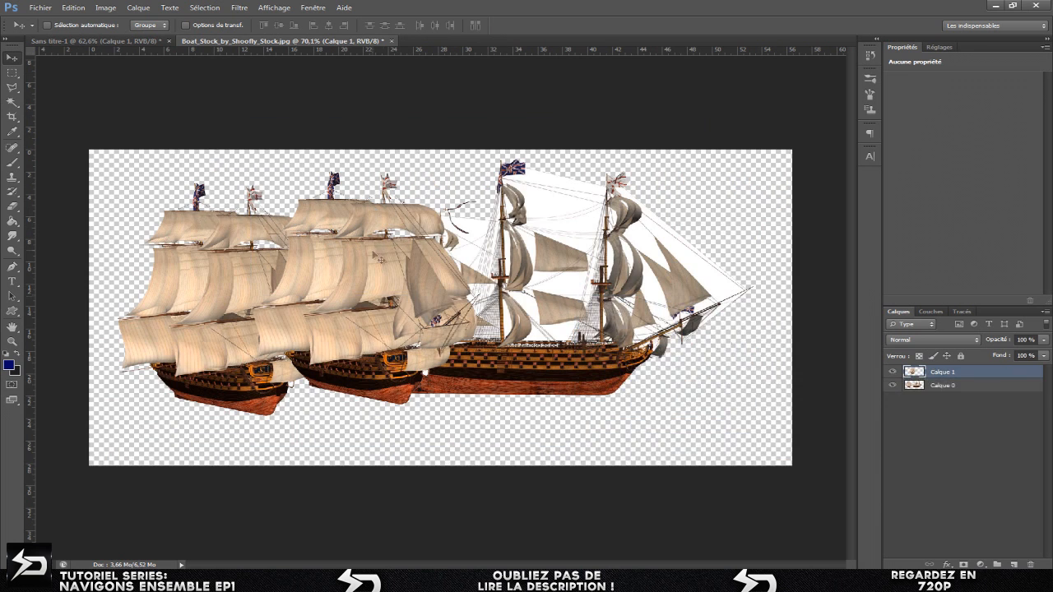
left_click_drag(374, 245, 407, 344)
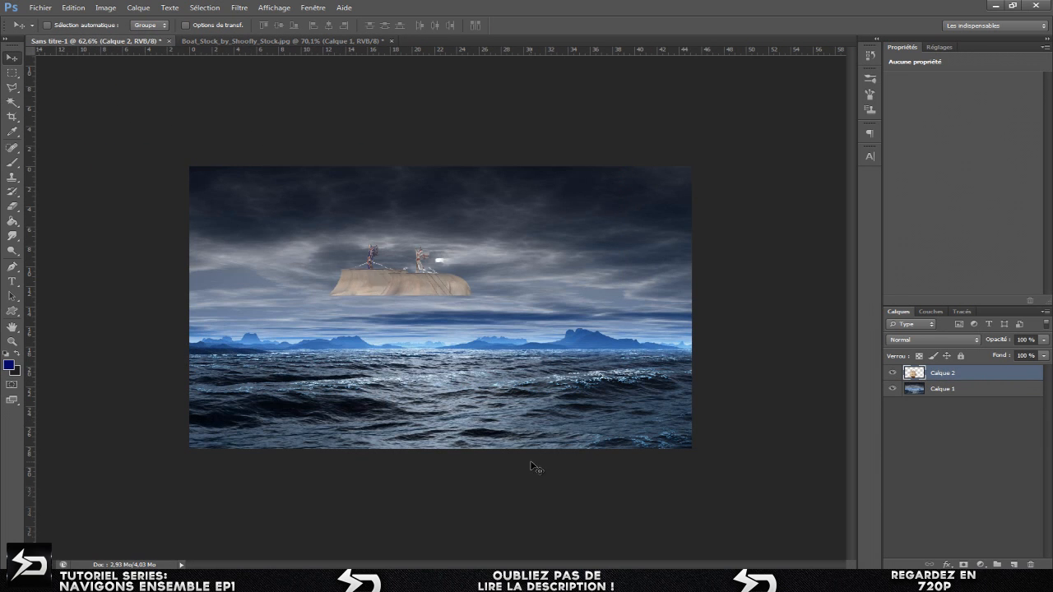
left_click_drag(423, 389, 447, 349)
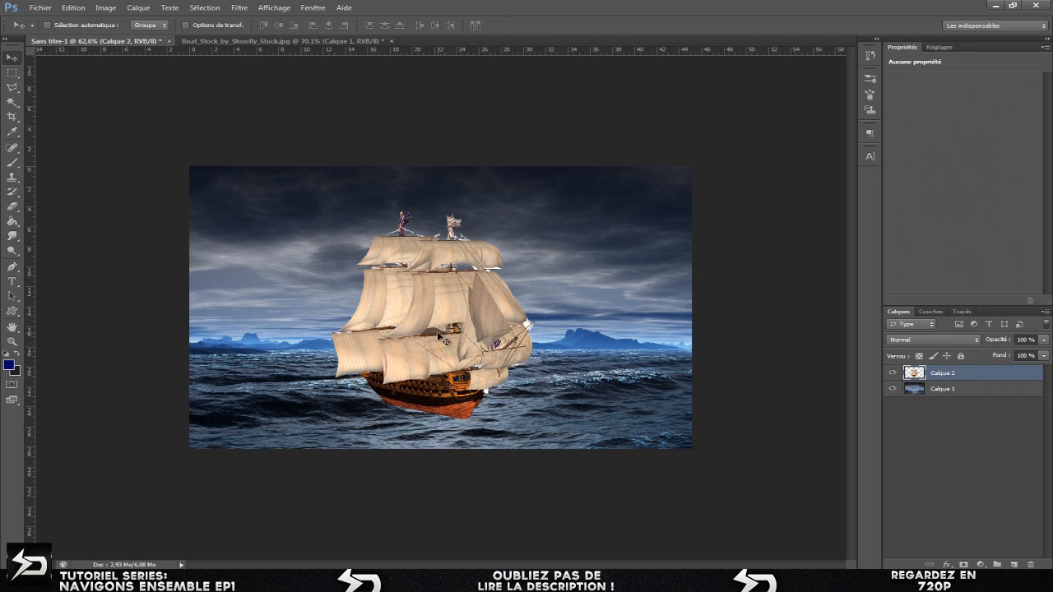
- Remove the white patches around the ship's bowsprit tip on Calque 2 using the Magic Wand, and clear the selection
scroll(480, 311, "up", 6)
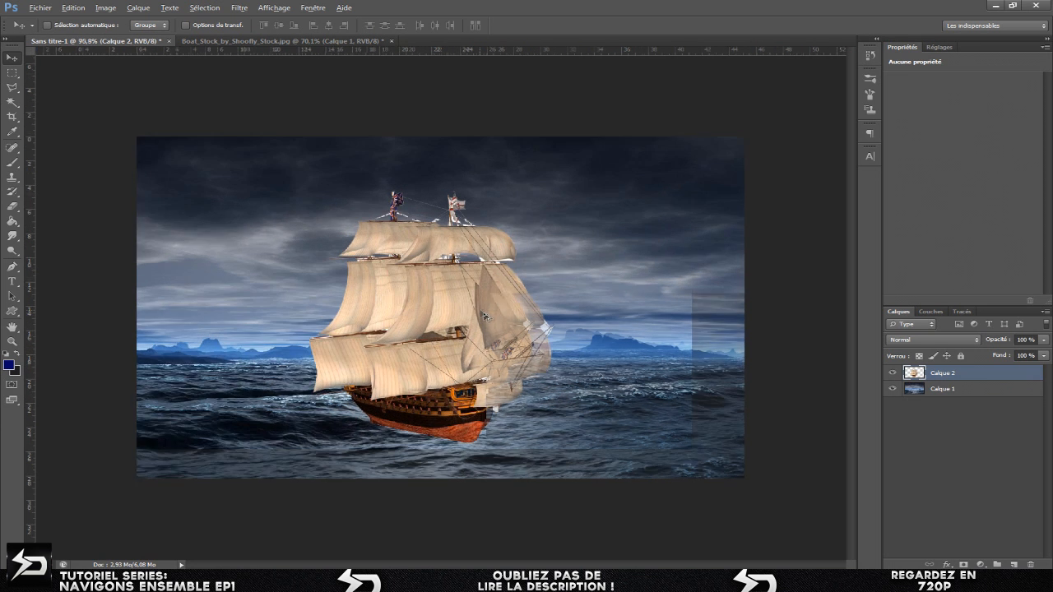
left_click(12, 103)
left_click(587, 338)
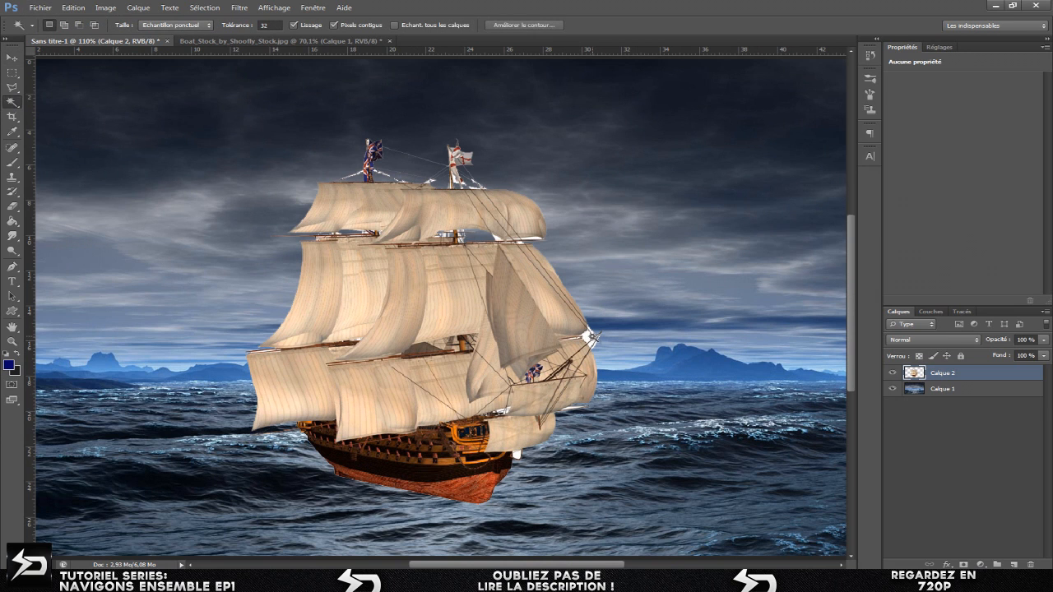
key("Delete")
key("ctrl+d")
left_click(594, 344)
key("ctrl+d")
left_click(338, 234)
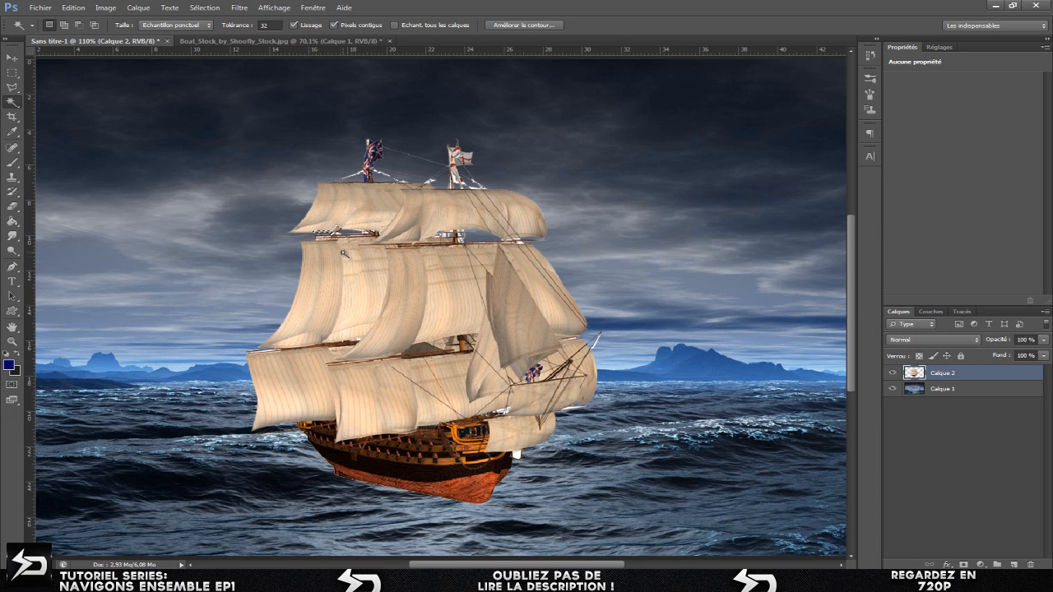
left_click(11, 73)
left_click(12, 58)
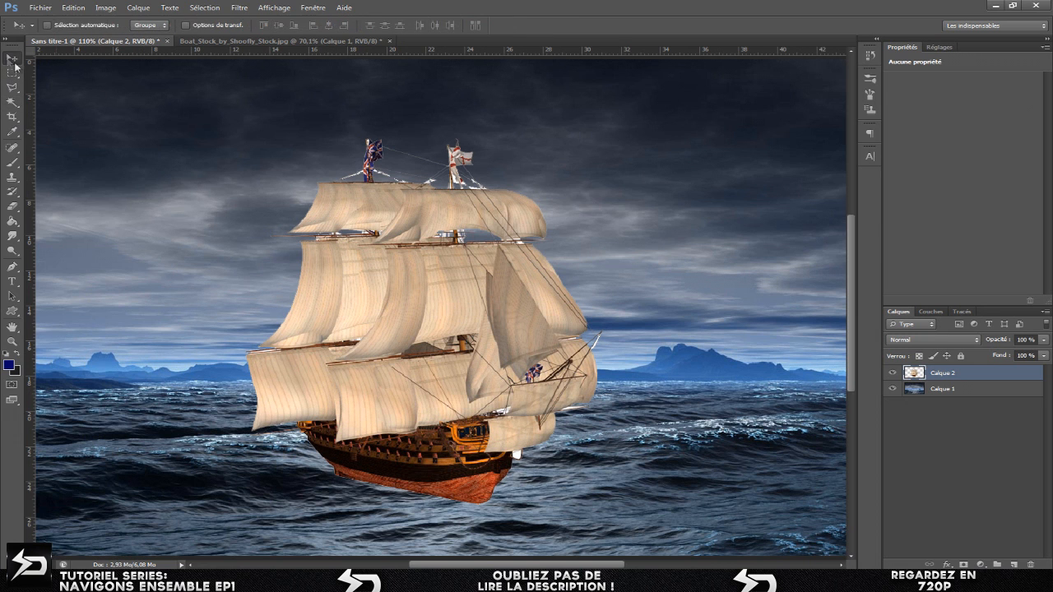
- Shift the ship slightly right and down, and scale it to about 61.5% of its size
scroll(290, 260, "down", 5)
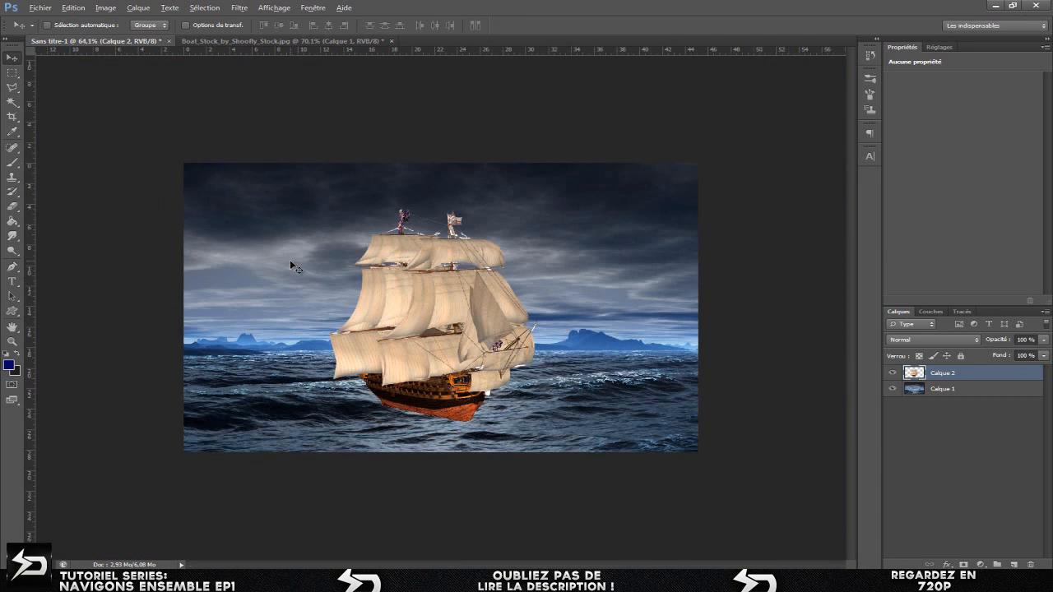
left_click_drag(418, 303, 455, 307)
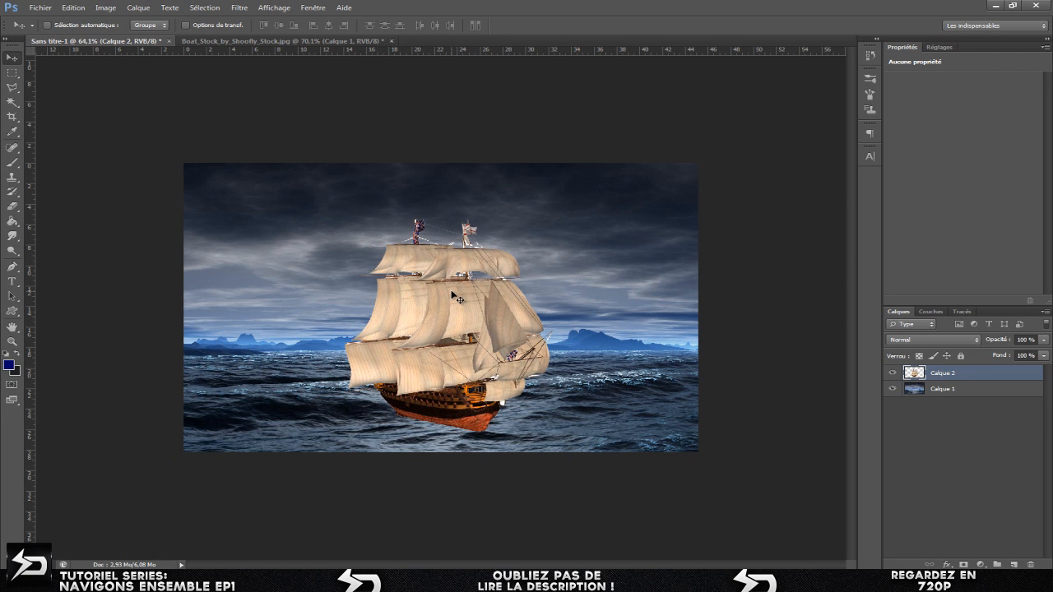
key("ctrl+t")
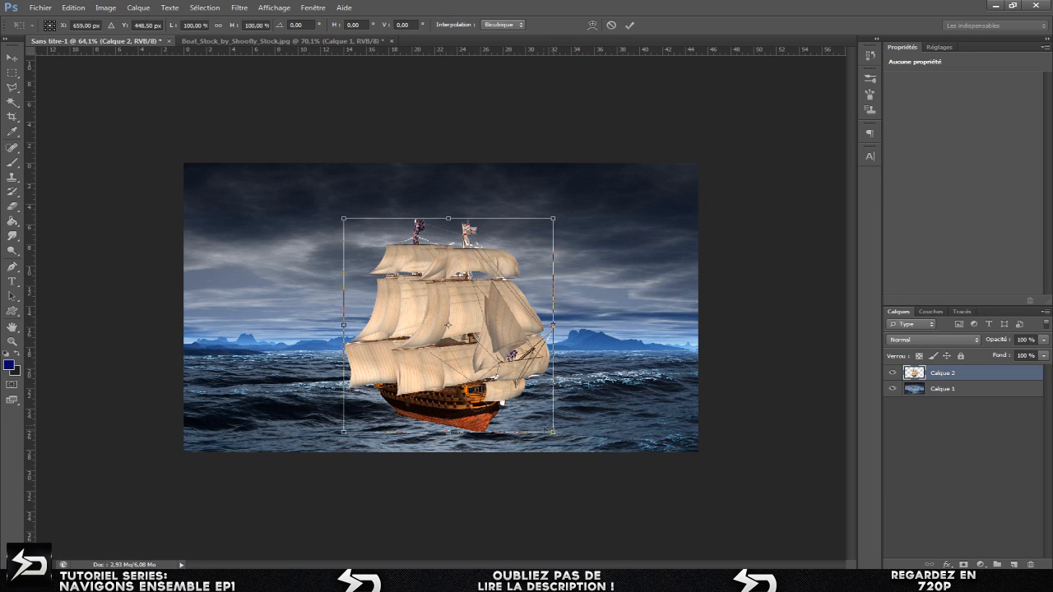
left_click_drag(553, 431, 473, 350)
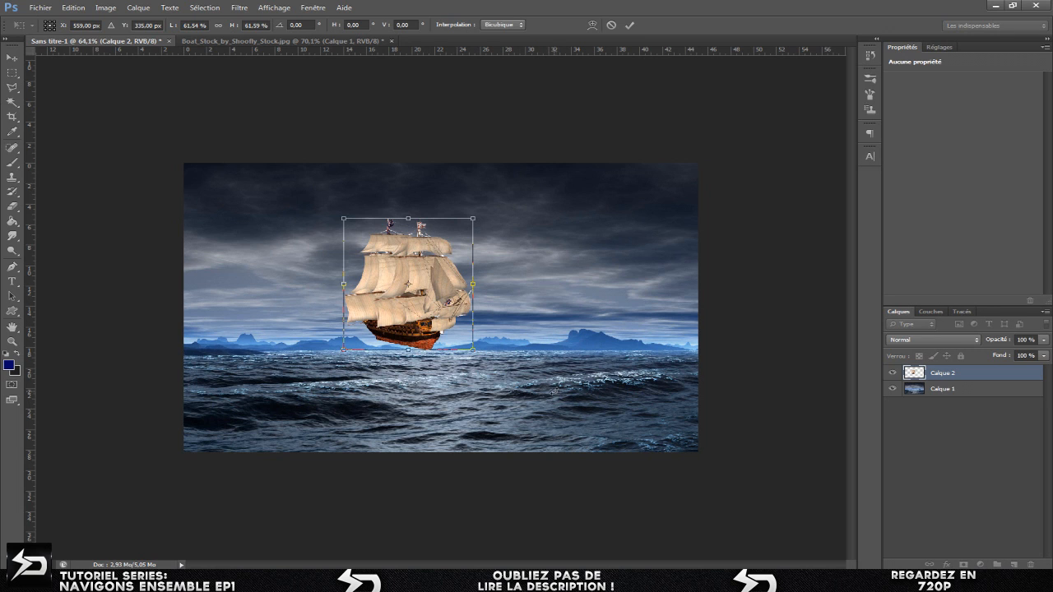
key("Return")
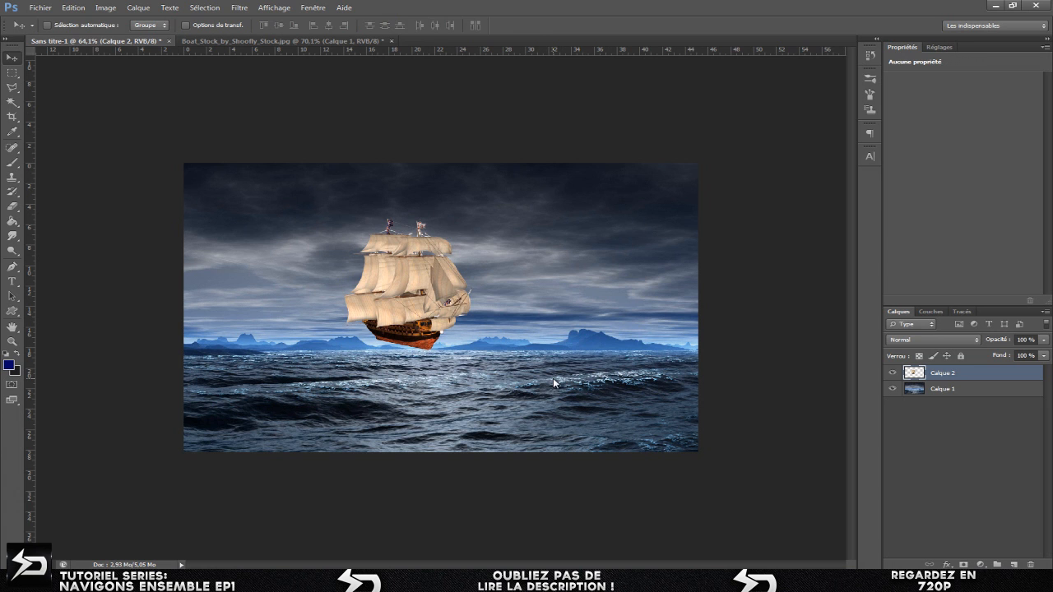
- Enlarge the ship to about 129.7% and reposition it lower on the water, slightly right of centre
left_click_drag(404, 284, 442, 351)
key("ctrl+t")
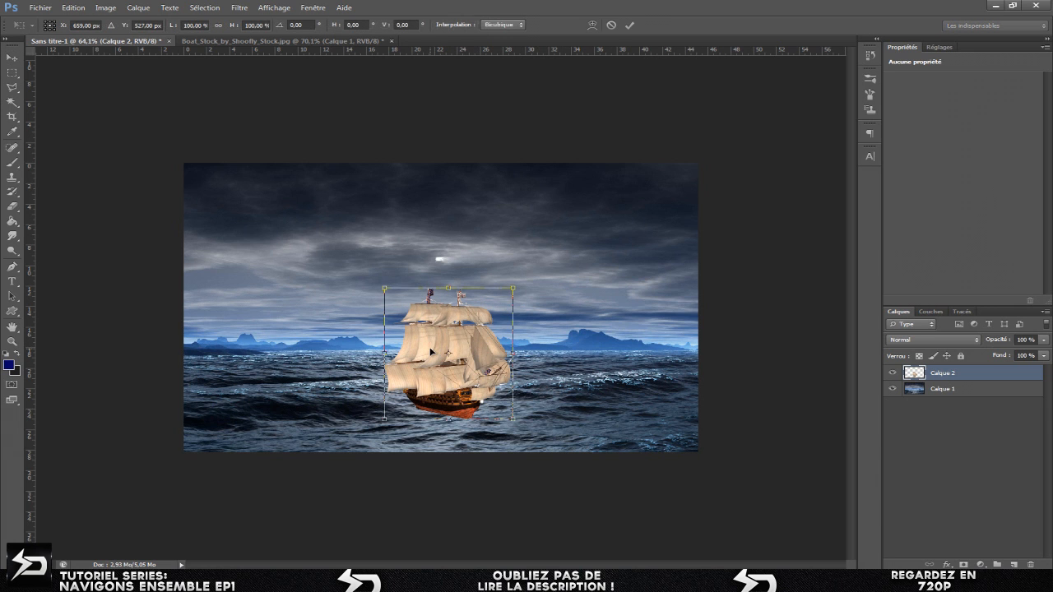
left_click_drag(380, 287, 345, 246)
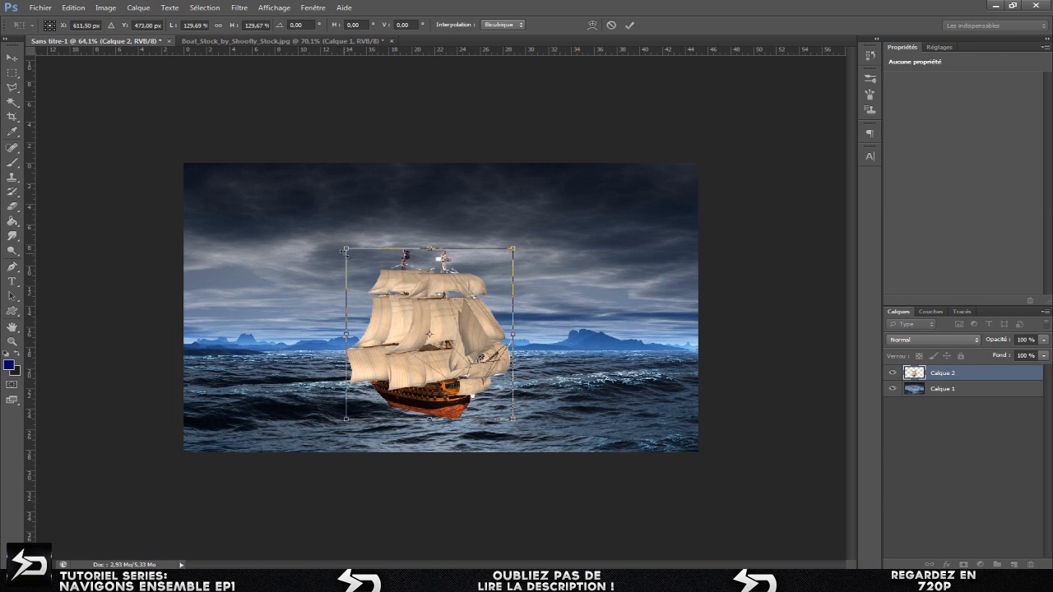
key("Return")
scroll(465, 366, "up", 3)
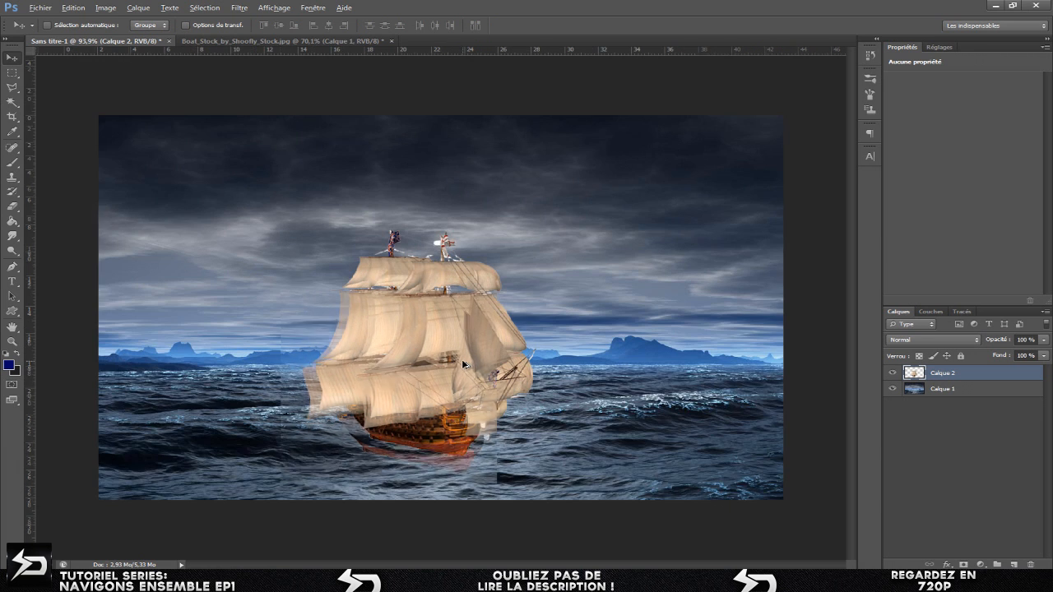
left_click_drag(434, 393, 465, 392)
scroll(465, 392, "down", 2)
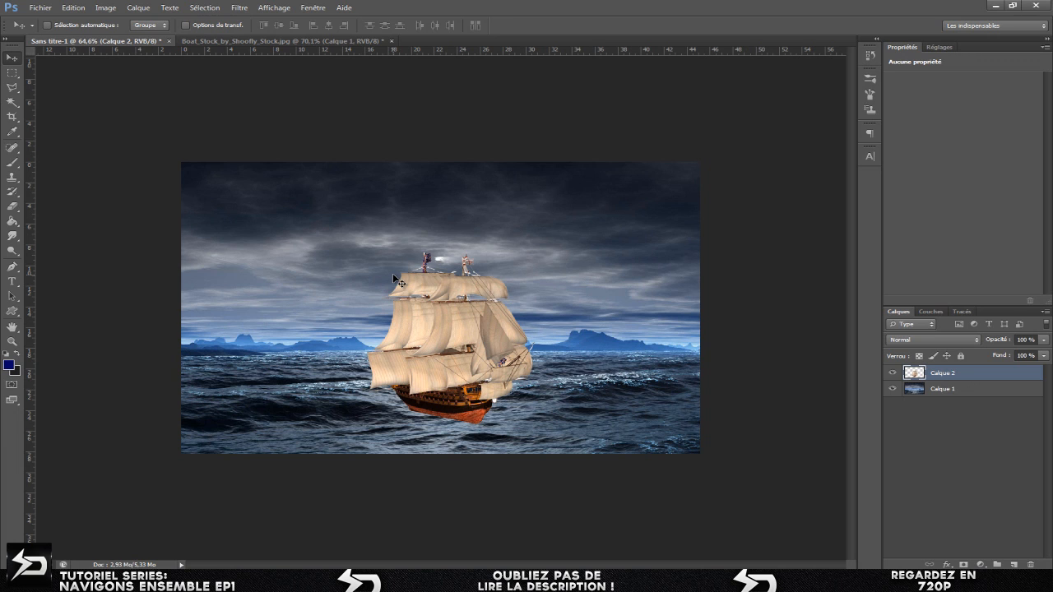
- Duplicate the ship layer Calque 2 and apply Flou directionnel to the copy with angle 0° and distance 150 pixels
key("ctrl+j")
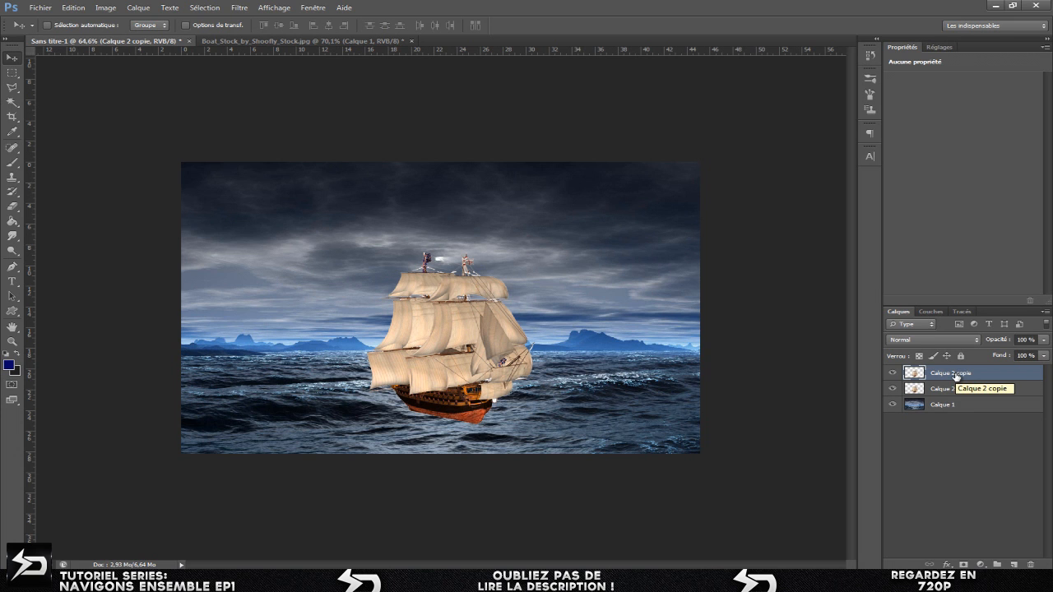
left_click(239, 8)
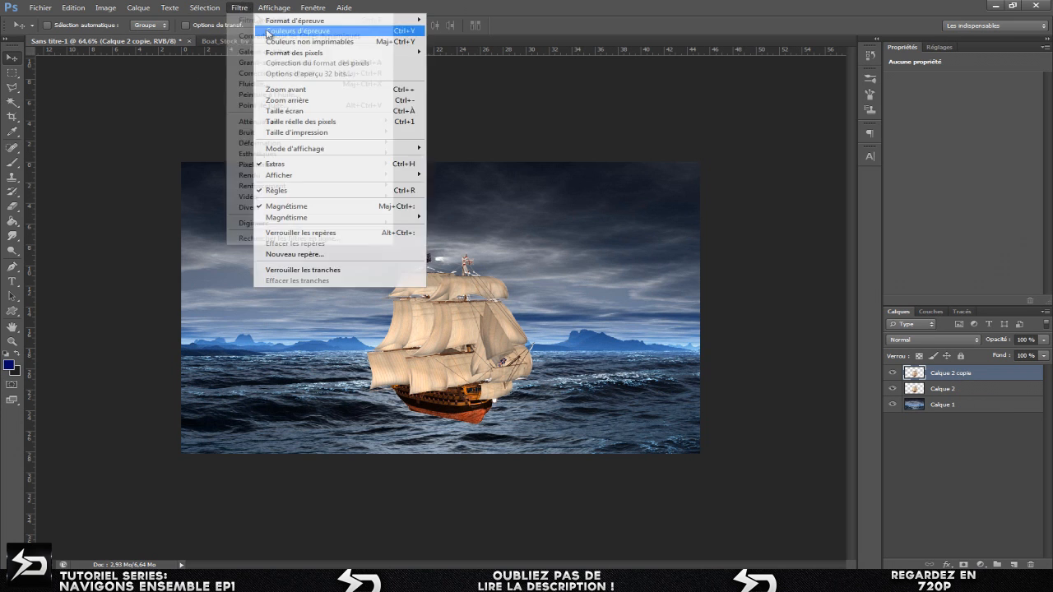
mouse_move(285, 122)
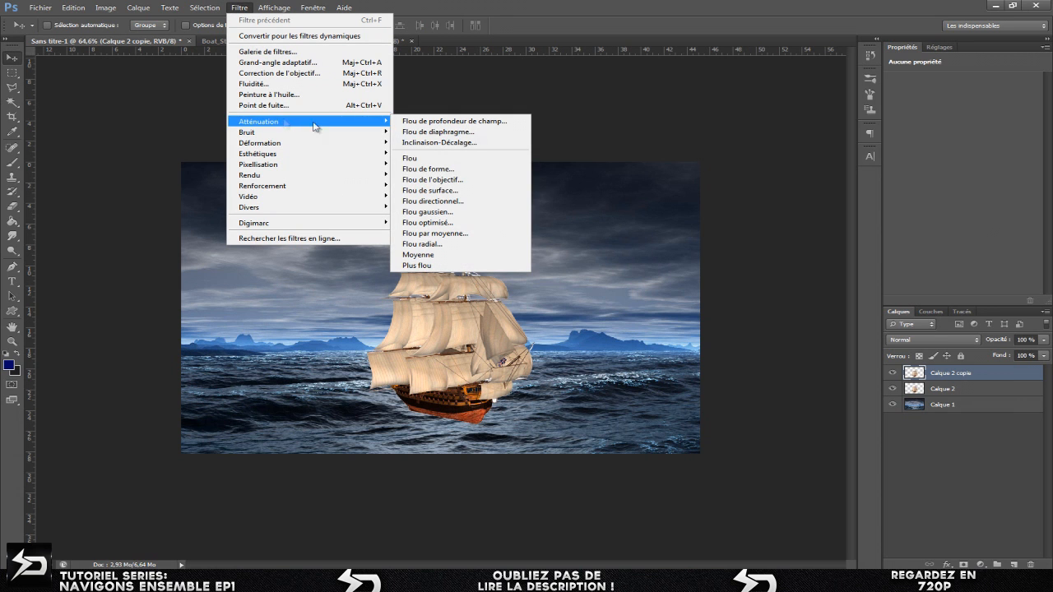
left_click(437, 202)
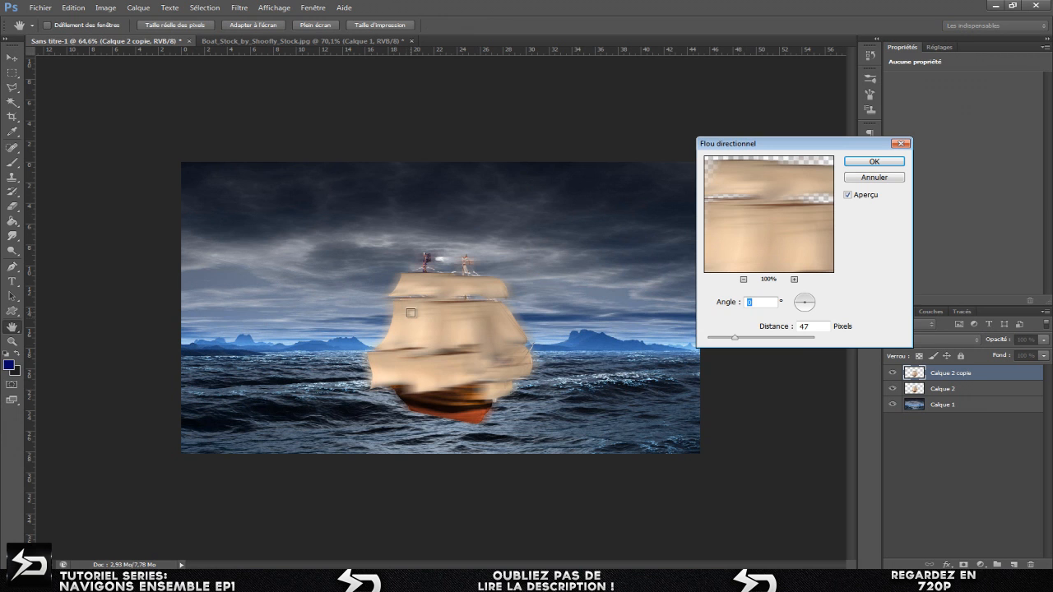
mouse_move(774, 344)
left_mouse_down()
mouse_move(762, 343)
mouse_move(795, 341)
mouse_move(769, 341)
left_mouse_up()
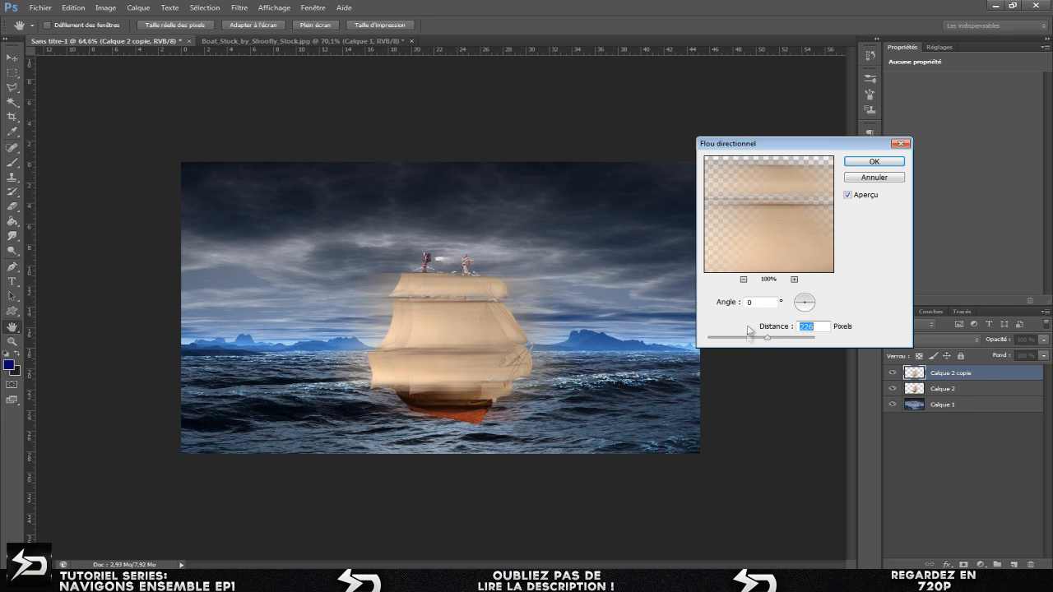
mouse_move(767, 338)
left_mouse_down()
mouse_move(738, 341)
mouse_move(757, 344)
left_mouse_up()
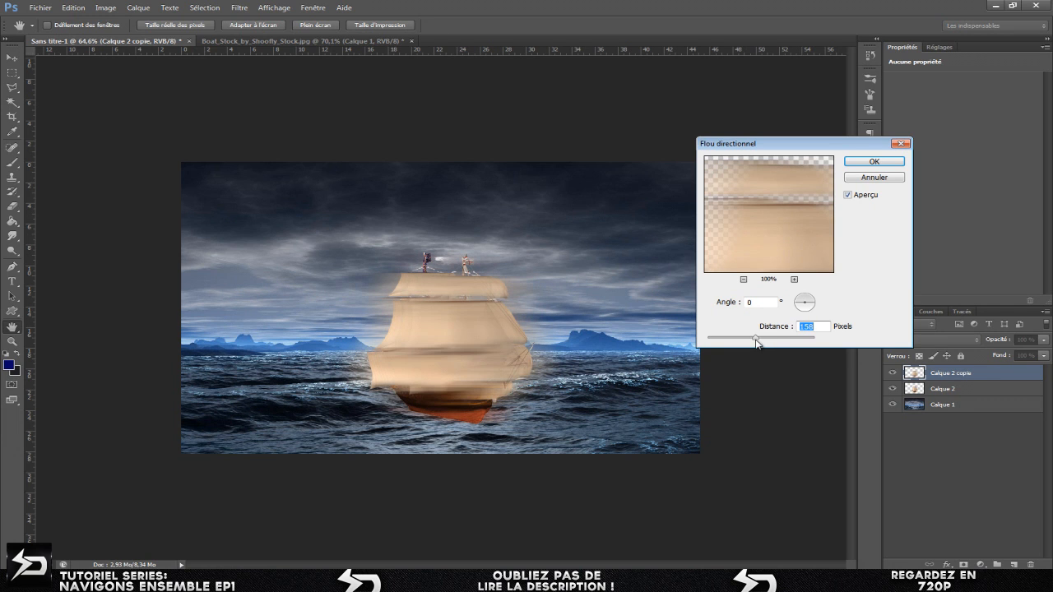
left_click_drag(767, 339, 762, 340)
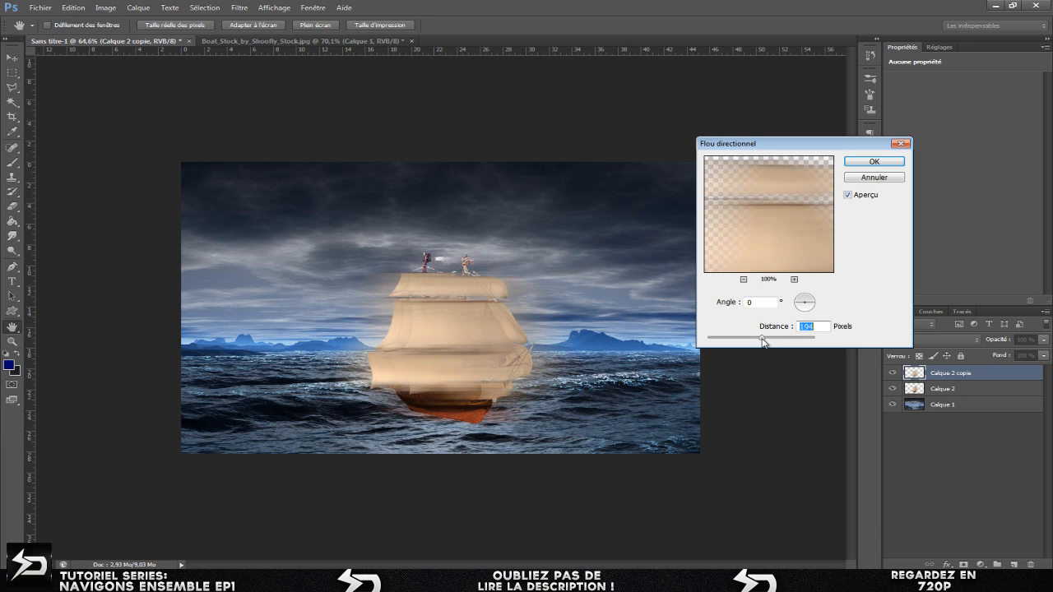
left_click(811, 327)
type("150")
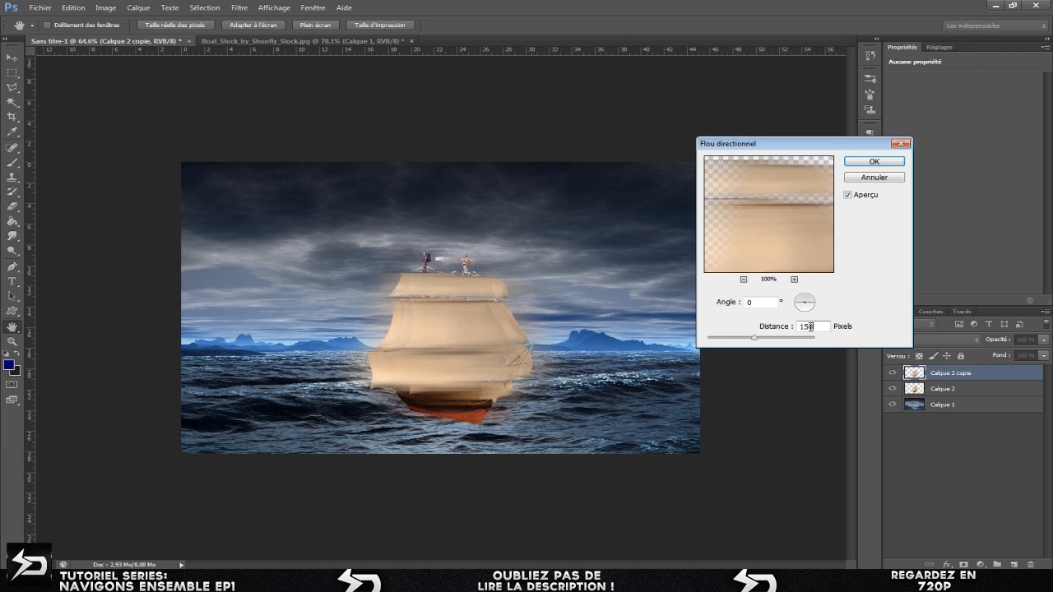
left_click(874, 163)
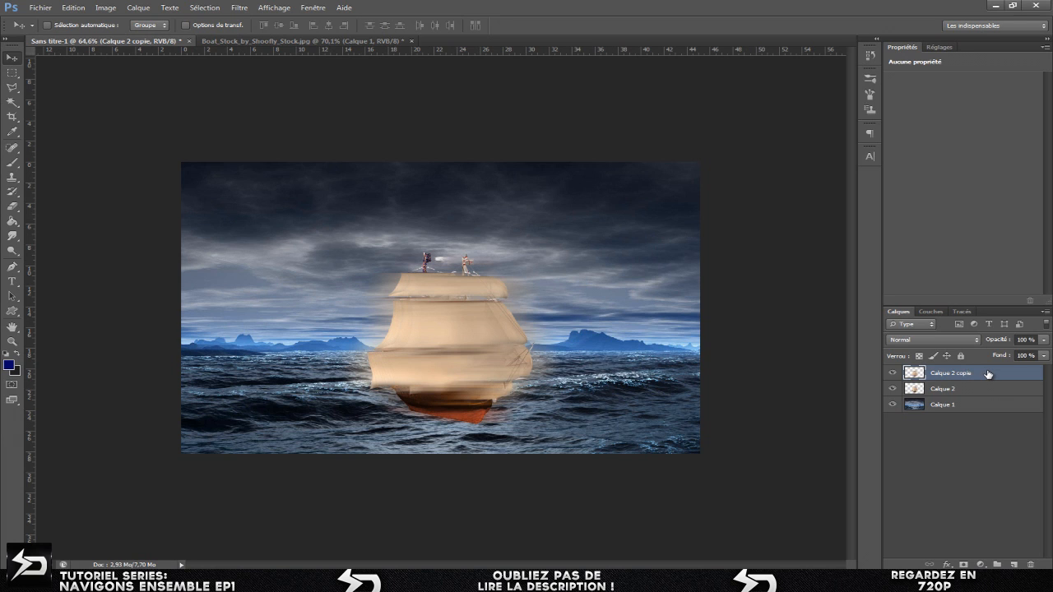
- Place the blurred layer Calque 2 copie beneath Calque 2 and set its blend mode to Densité couleur -
left_click_drag(988, 374, 975, 396)
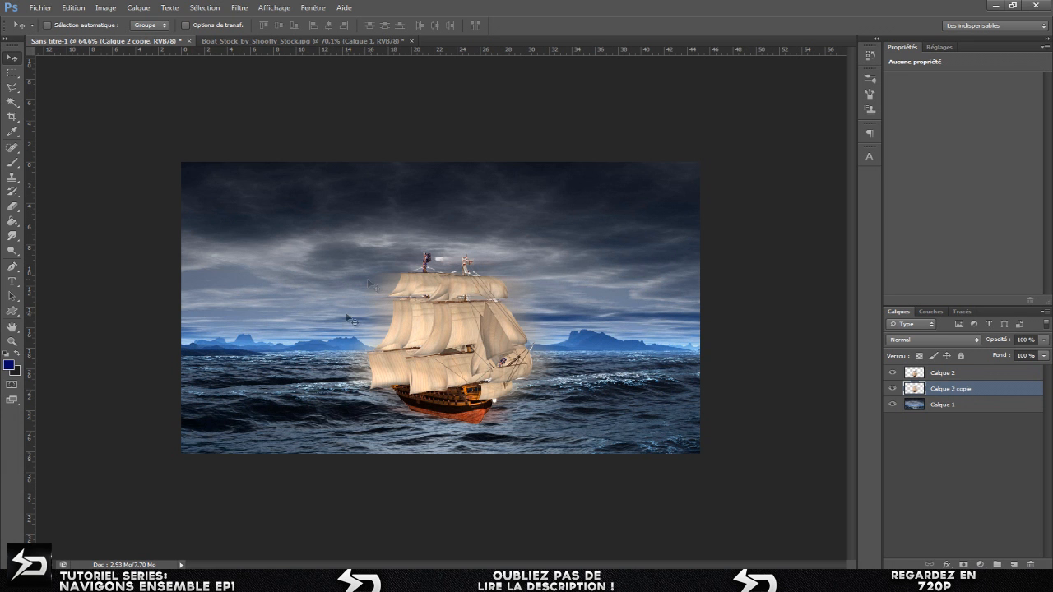
scroll(386, 322, "up", 3)
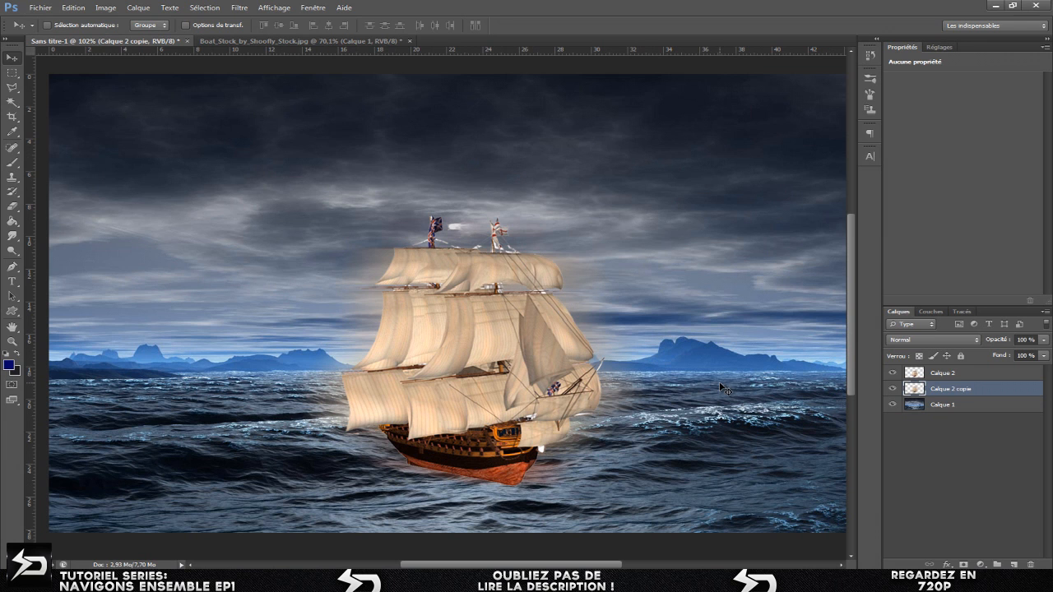
left_click(927, 346)
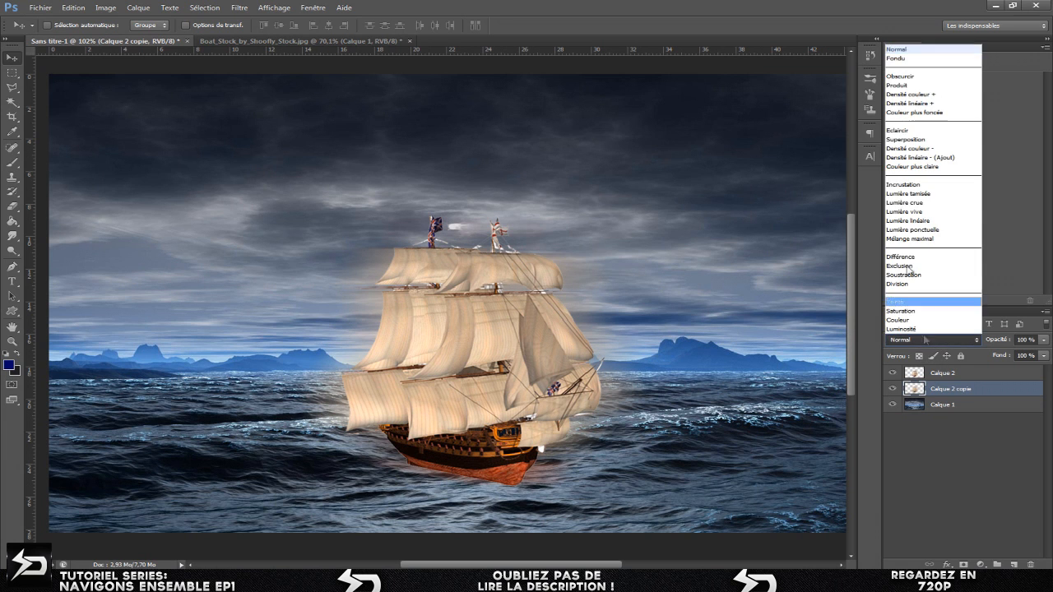
left_click(895, 201)
key("shift+minus")
key("shift+minus")
key("shift+minus")
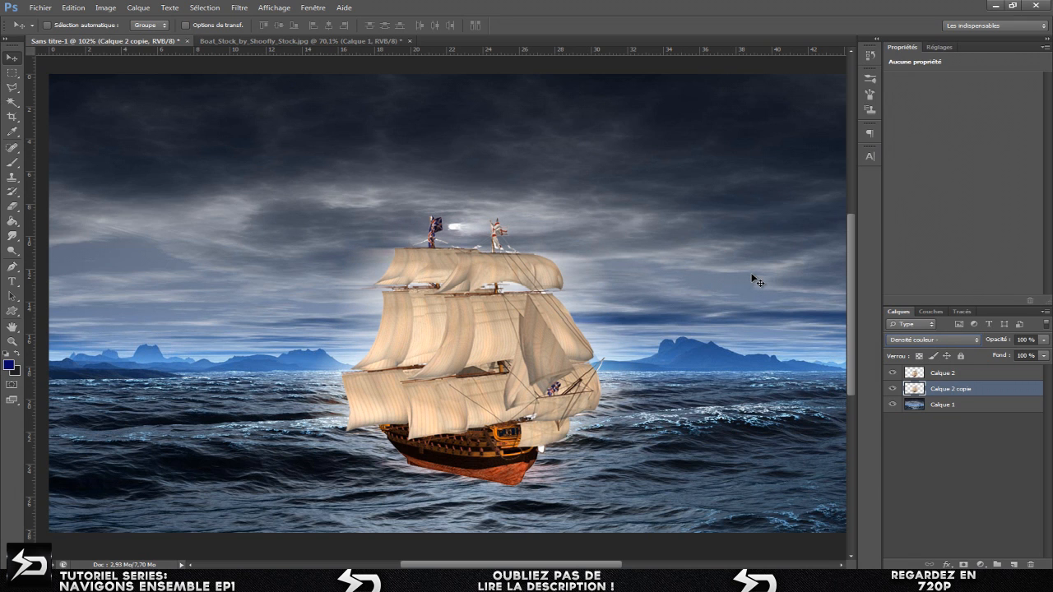
- Set the blend mode of the blurred layer Calque 2 copie to Densité linéaire - (Ajout)
key("shift+plus")
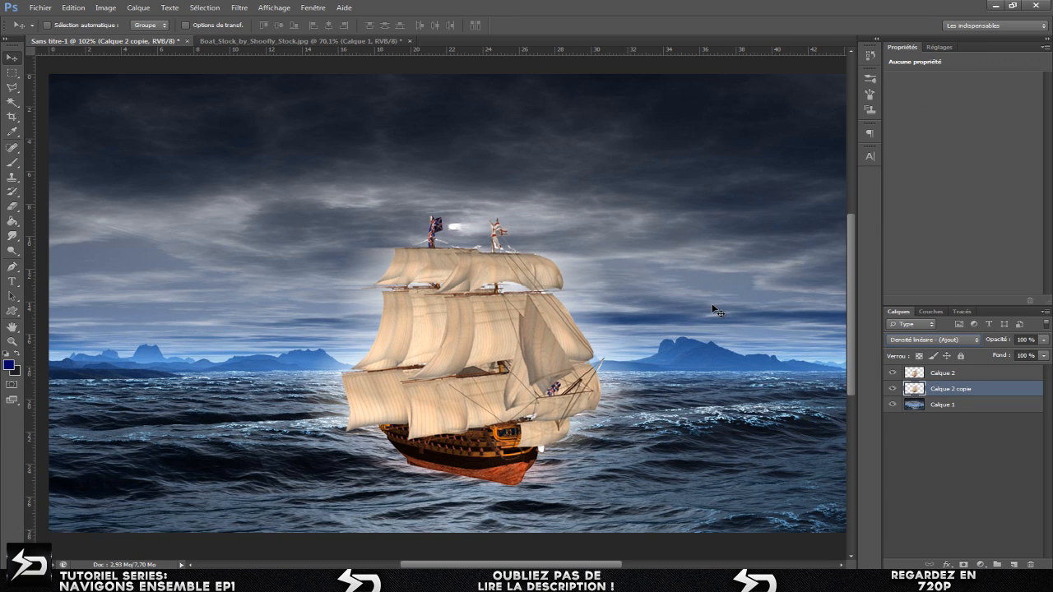
left_click(928, 339)
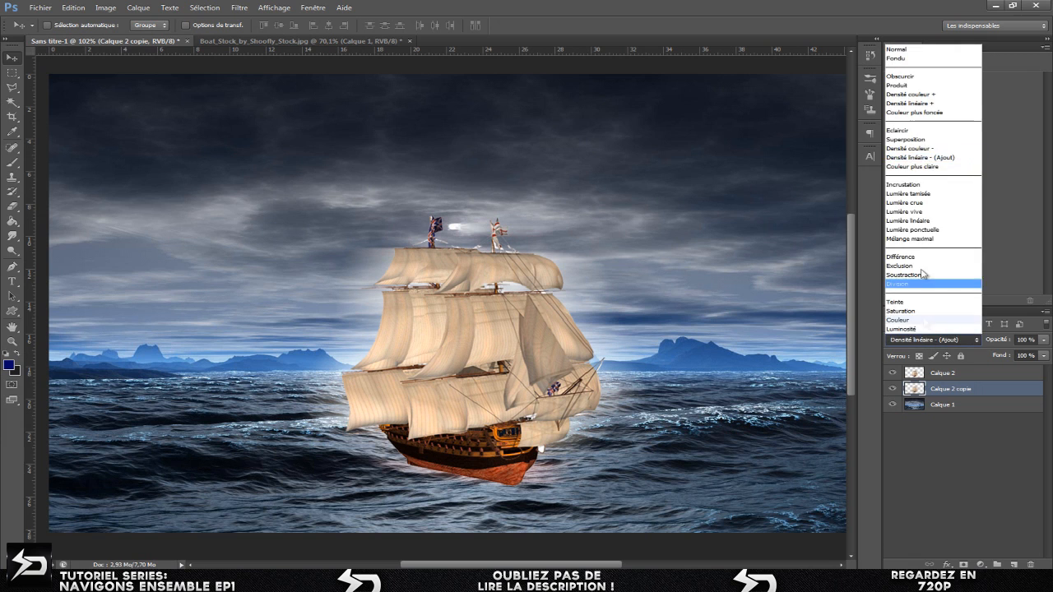
left_click(925, 159)
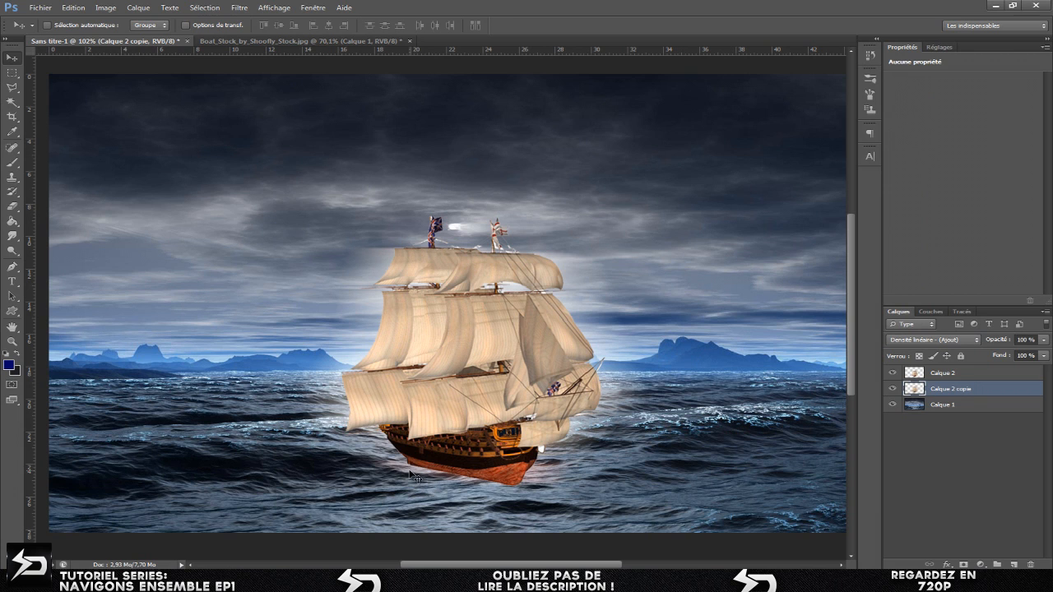
key("m")
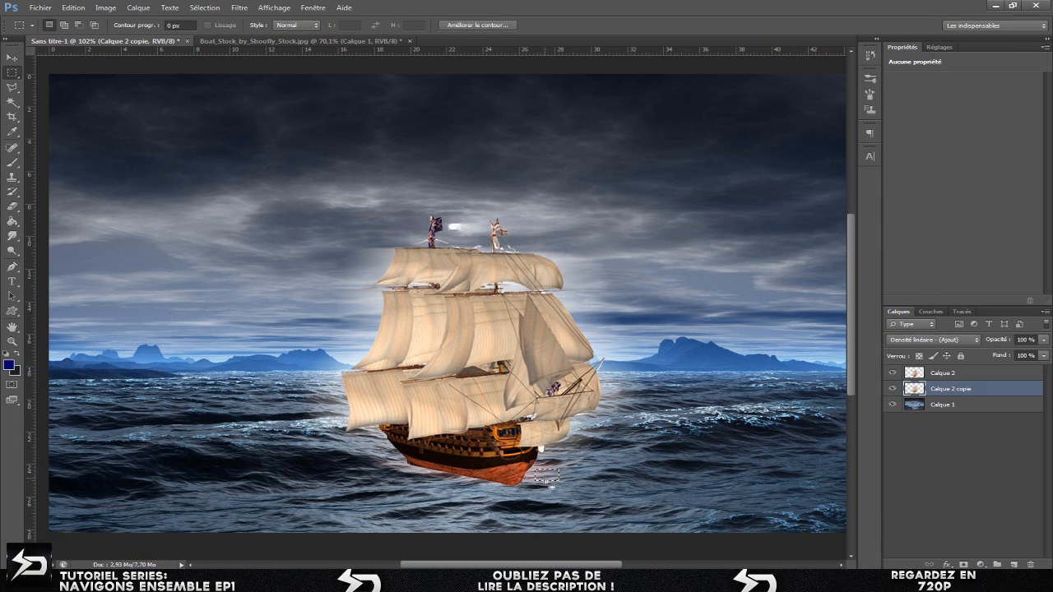
left_click_drag(563, 264, 570, 459)
left_click(608, 373)
left_click_drag(393, 471, 386, 462)
left_click_drag(321, 388, 347, 338)
left_click(348, 264)
left_click_drag(344, 241, 356, 271)
left_click(164, 160)
left_click(11, 57)
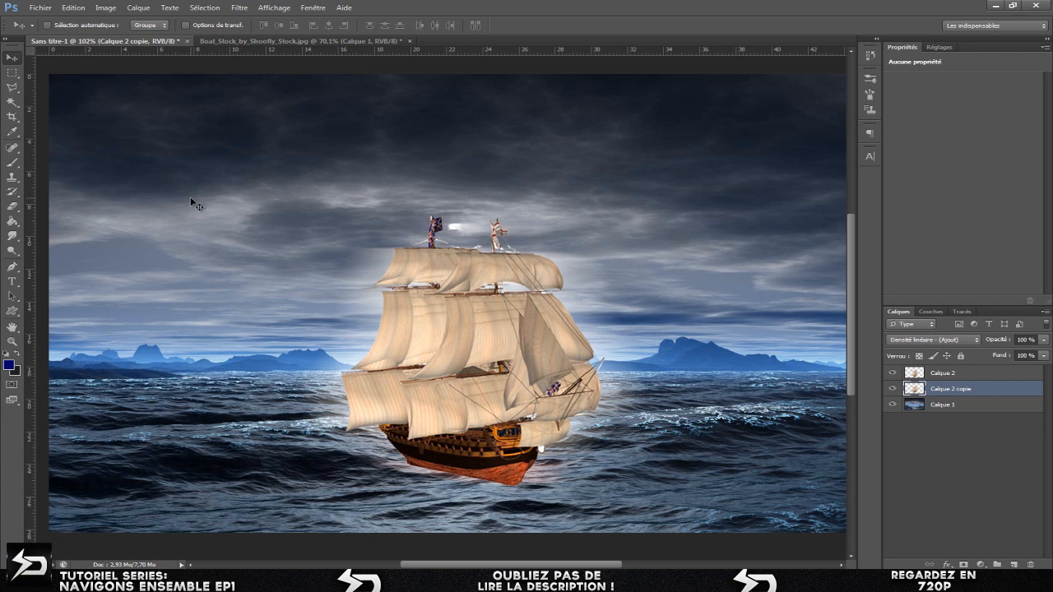
- Select Calque 2 and Calque 2 copie together and move the ship with its glow slightly right and down
scroll(191, 196, "down", 3)
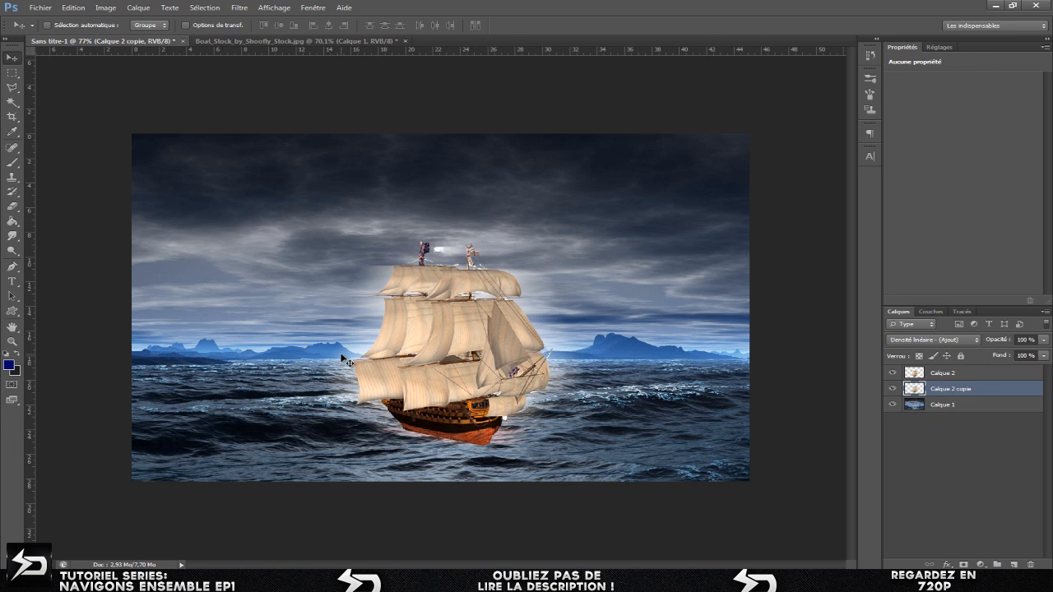
scroll(345, 361, "up", 2)
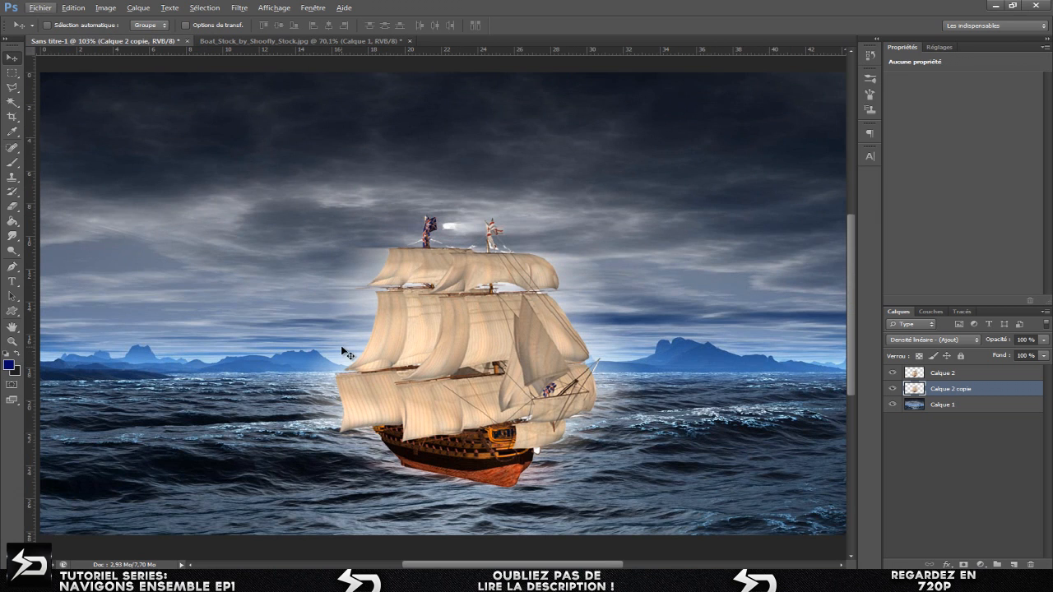
scroll(346, 354, "down", 1)
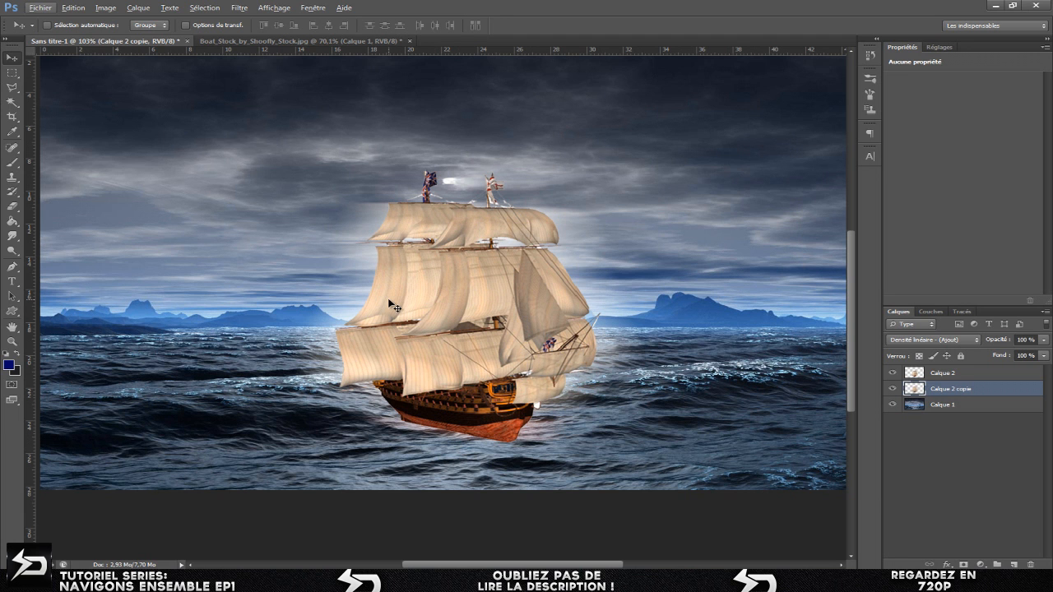
scroll(388, 301, "down", 3)
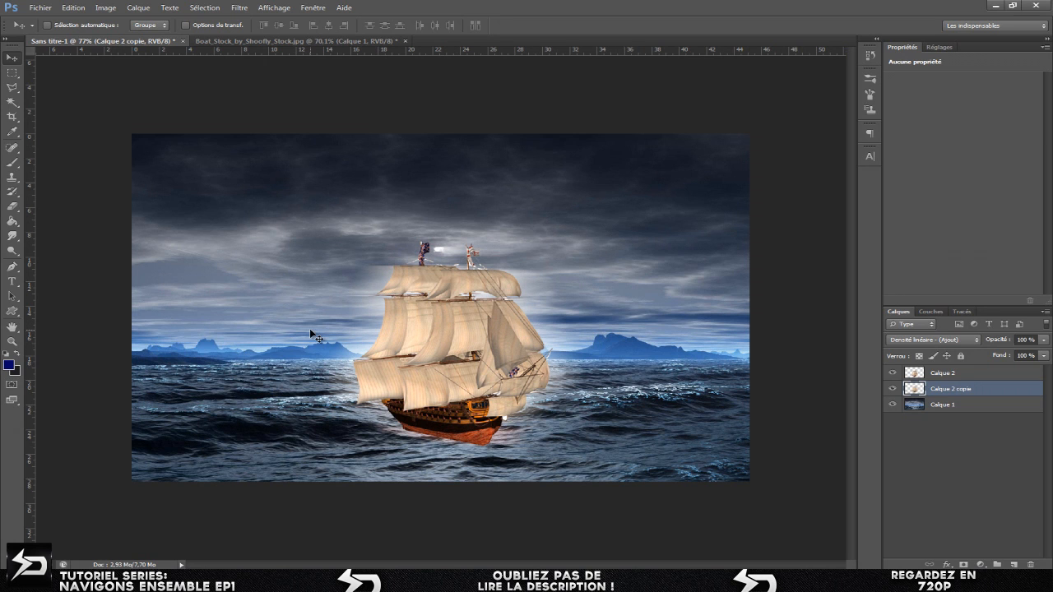
left_click(969, 376, "shift")
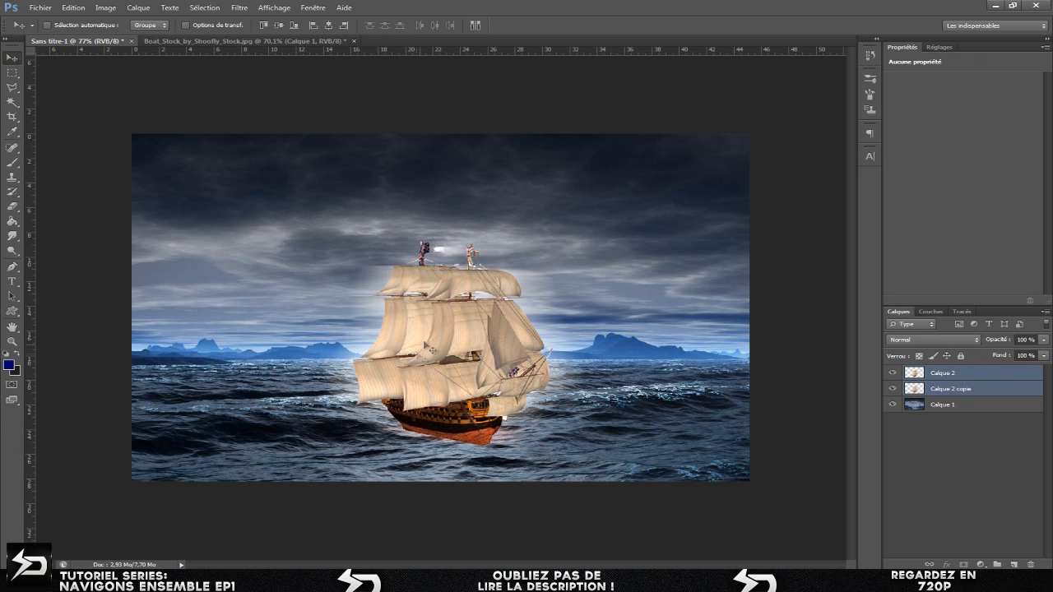
left_click_drag(438, 328, 459, 342)
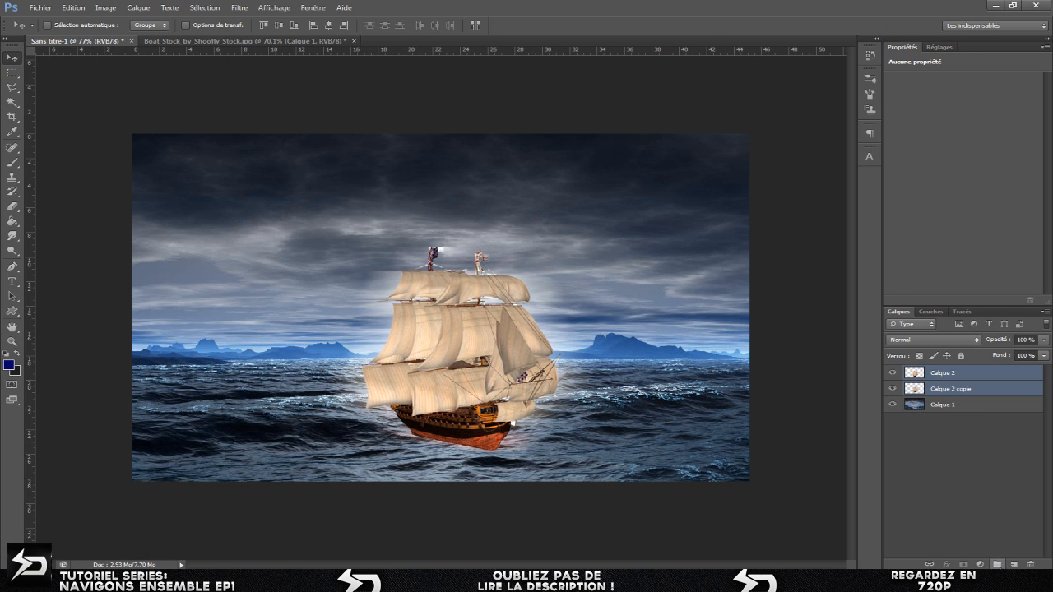
- Create a layer group above Calque 1, place Calque 2 and Calque 2 copie inside it, and collapse it
left_click(993, 565)
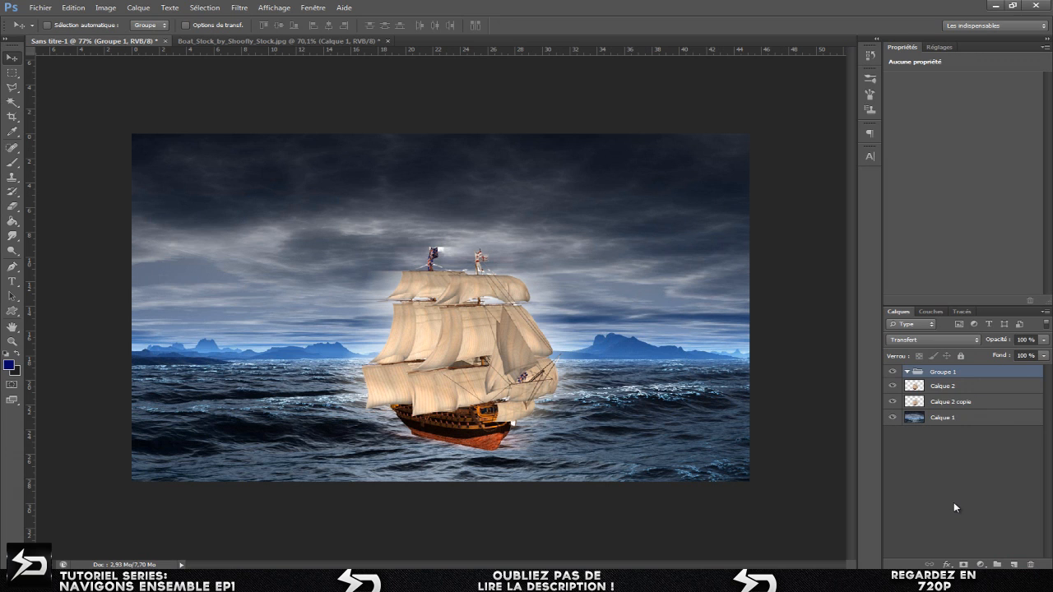
left_click(968, 390)
left_click_drag(963, 391, 959, 376)
left_click(988, 403)
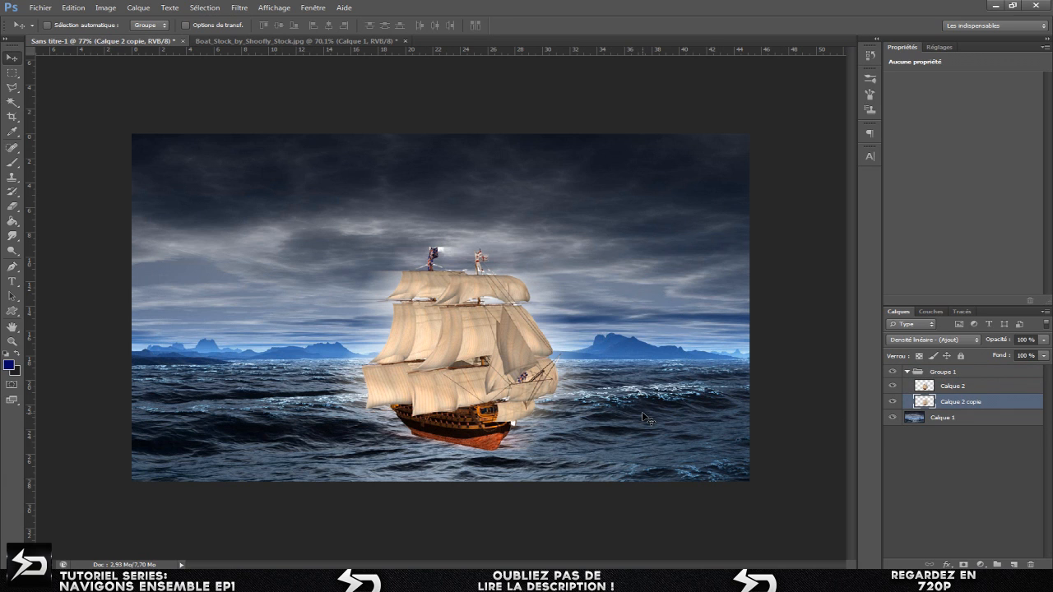
left_click(907, 372)
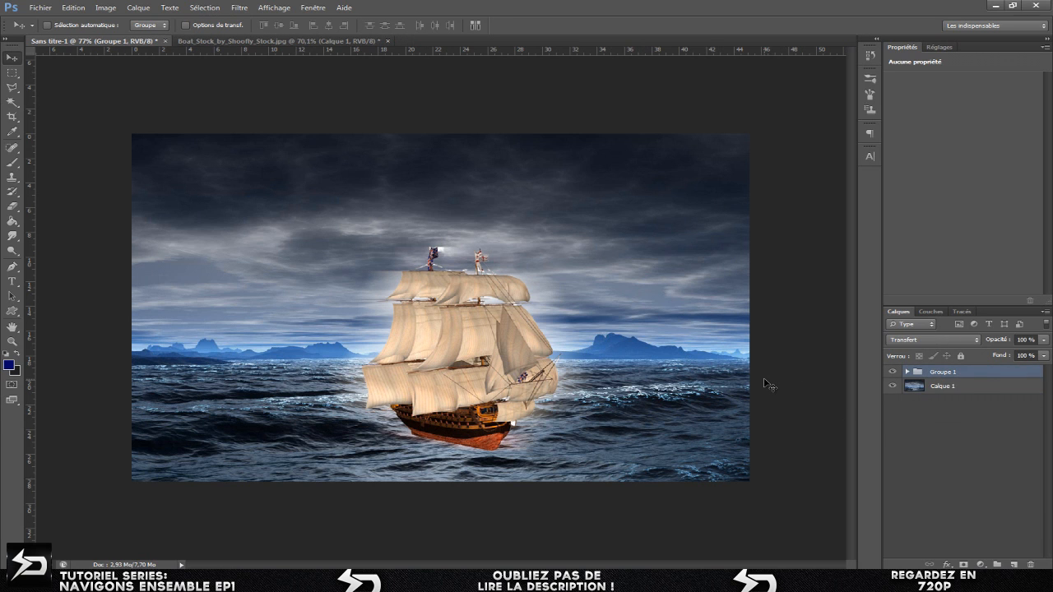
- Rename the new layer group as Bateau
double_click(944, 373)
type("b")
key("Return")
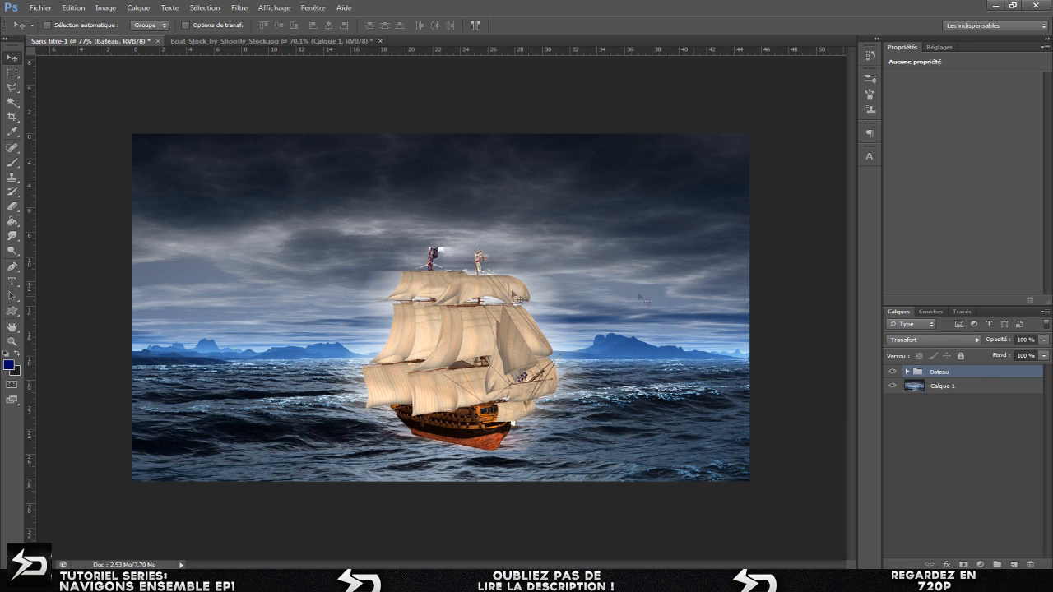
- Reposition the whole Bateau group very slightly up and left on the water, and expand it to show its layers
mouse_move(389, 337)
left_mouse_down()
mouse_move(474, 329)
mouse_move(379, 325)
left_mouse_up()
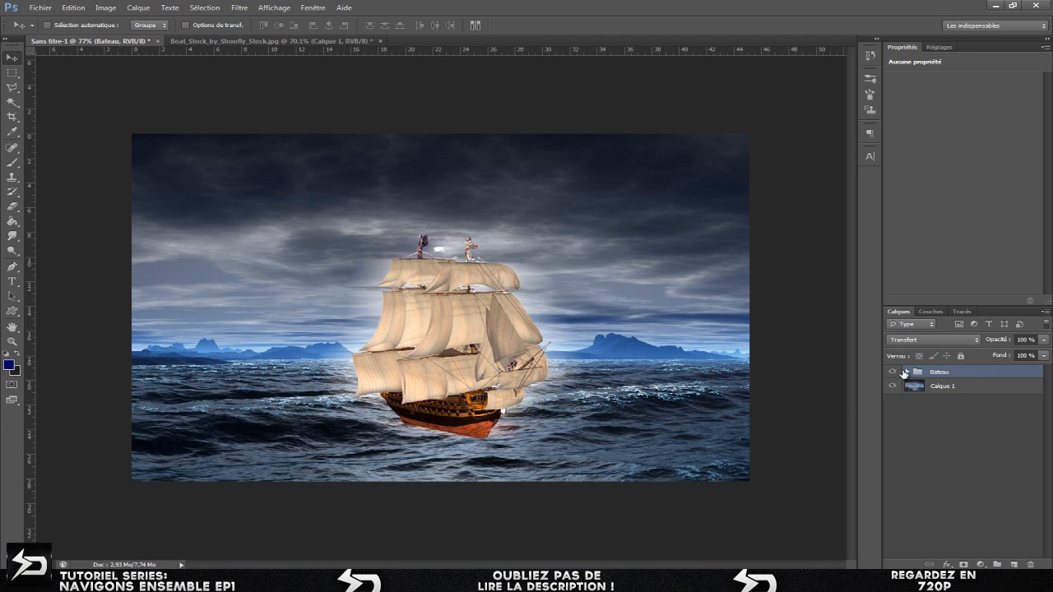
left_click(906, 372)
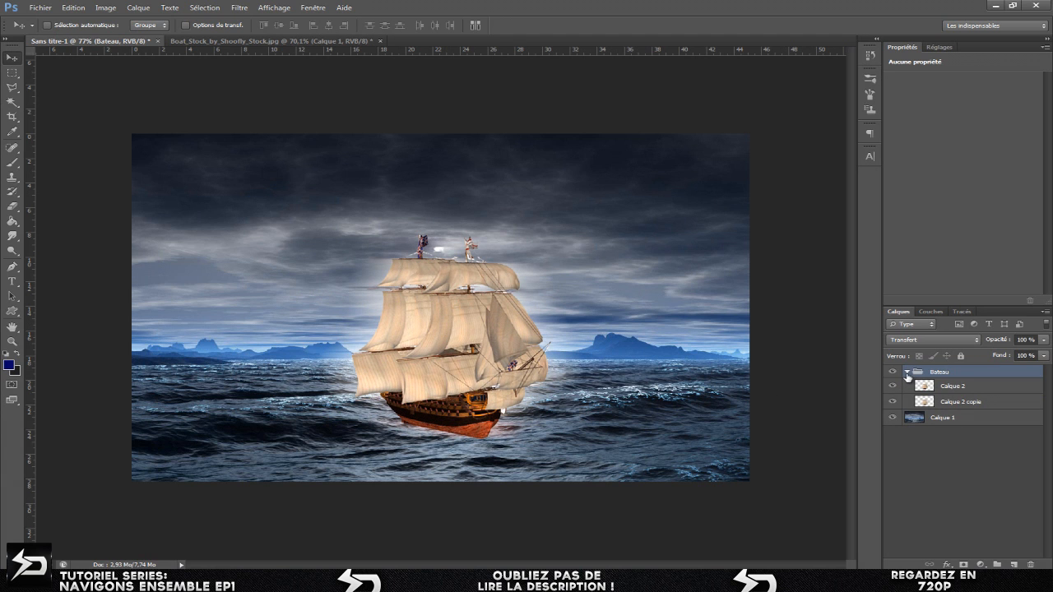
left_click(906, 372)
mouse_move(483, 372)
left_mouse_down()
mouse_move(488, 383)
mouse_move(484, 376)
left_mouse_up()
left_click(907, 372)
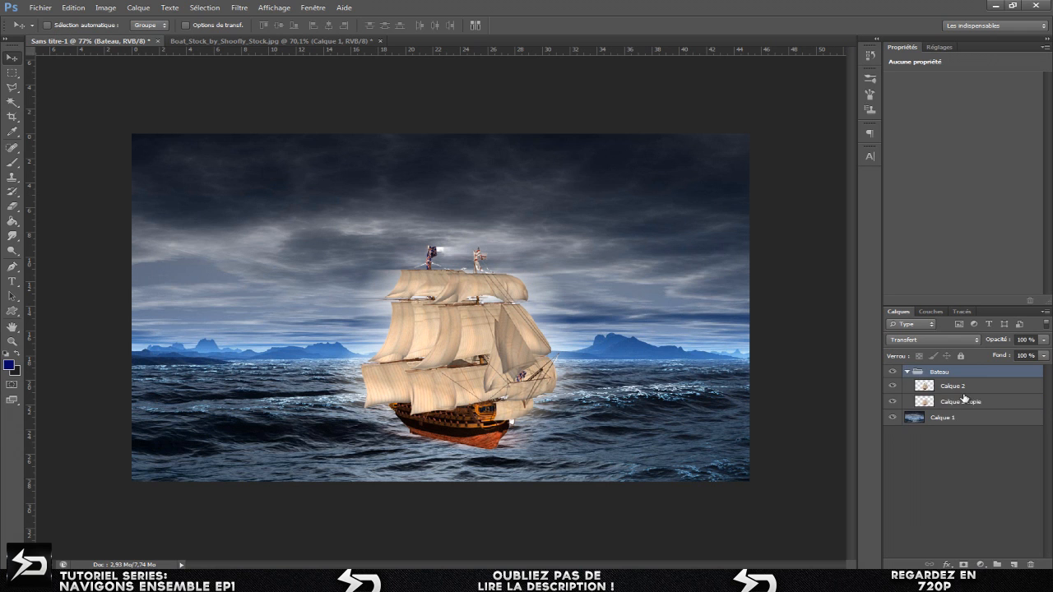
- Duplicate the ship layer Calque 2 and flip the copy upside down with Symétrie axe vertical
left_click(903, 402)
left_click(893, 386)
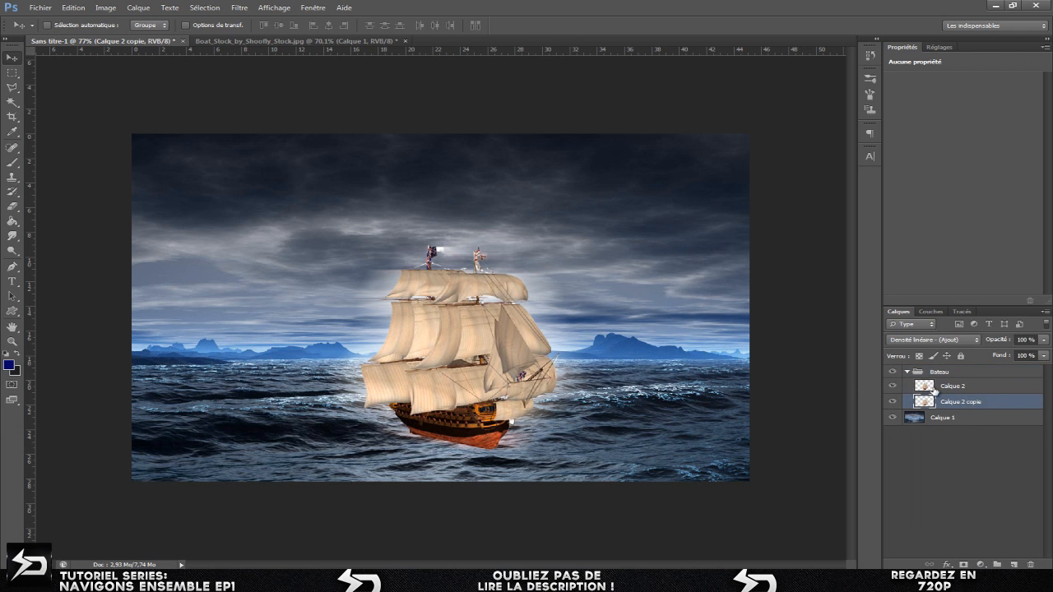
left_click(952, 385)
key("ctrl+j")
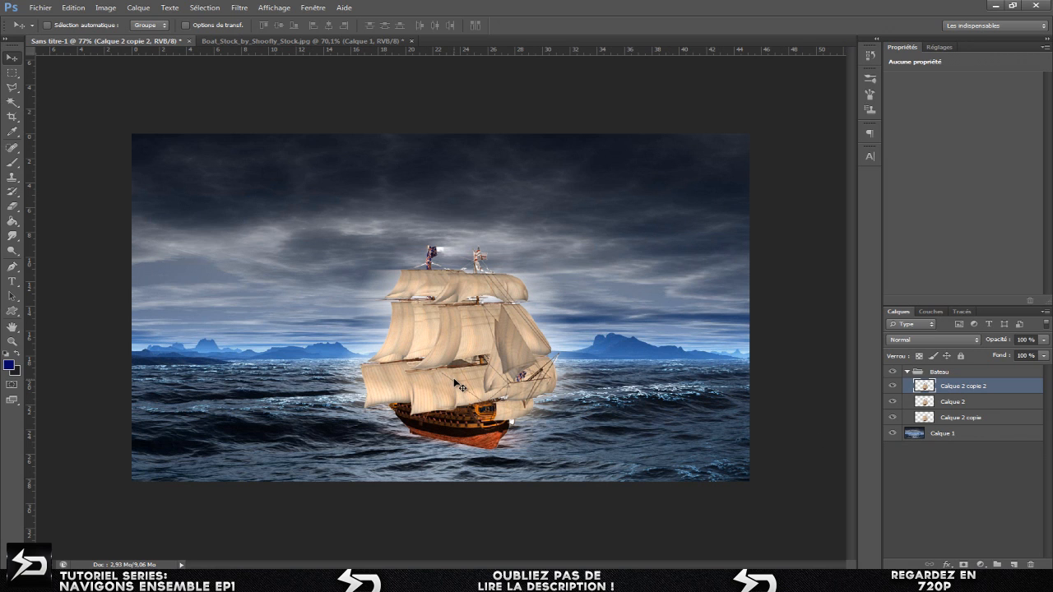
key("ctrl+t")
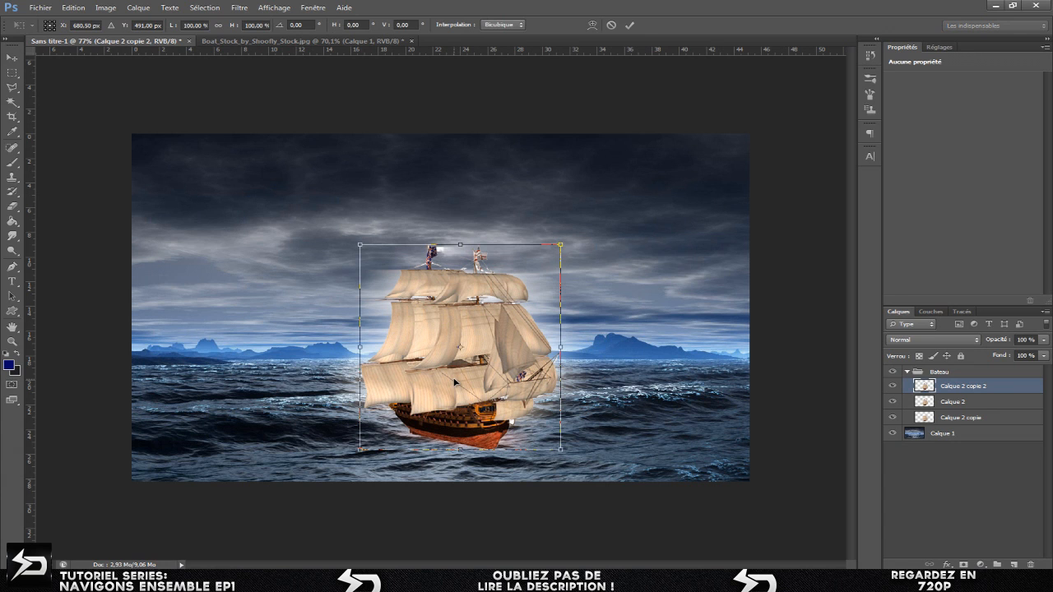
right_click(455, 381)
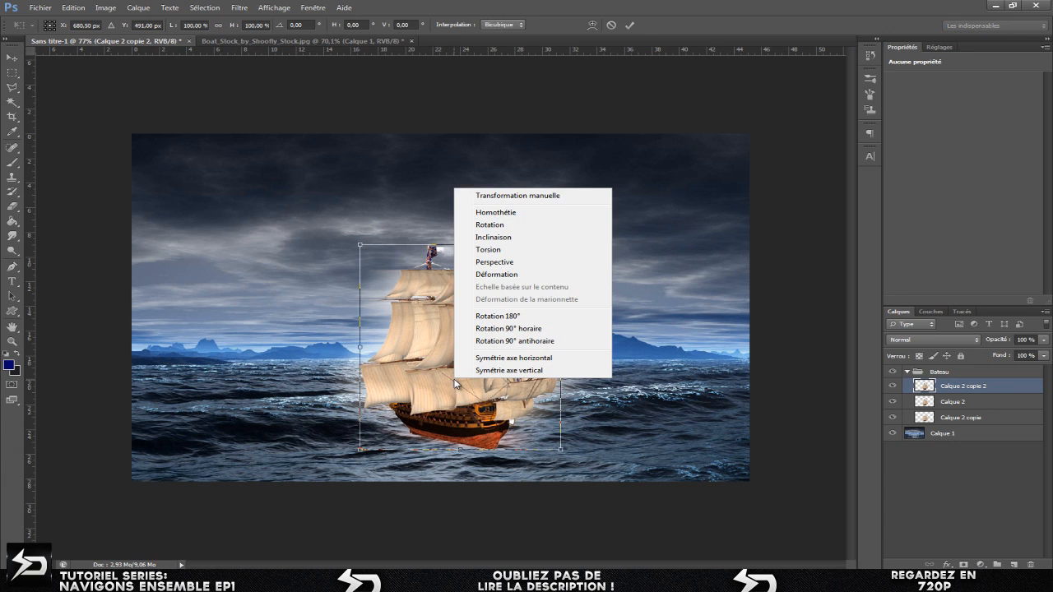
left_click(512, 371)
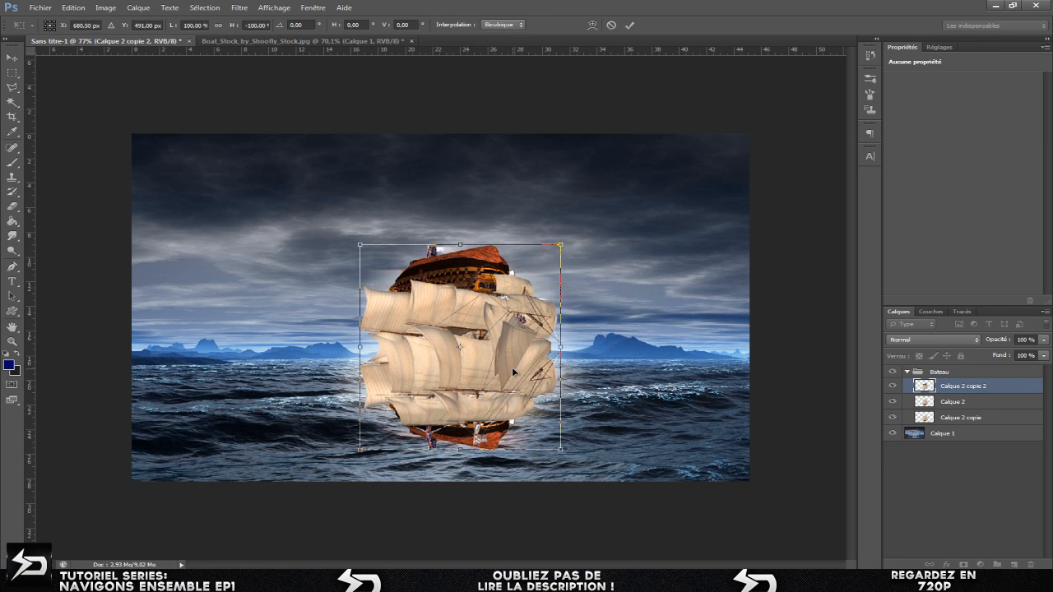
key("Return")
- Move the flipped ship copy directly below the original hull, so that the two keels face each other
left_click_drag(498, 373, 301, 336)
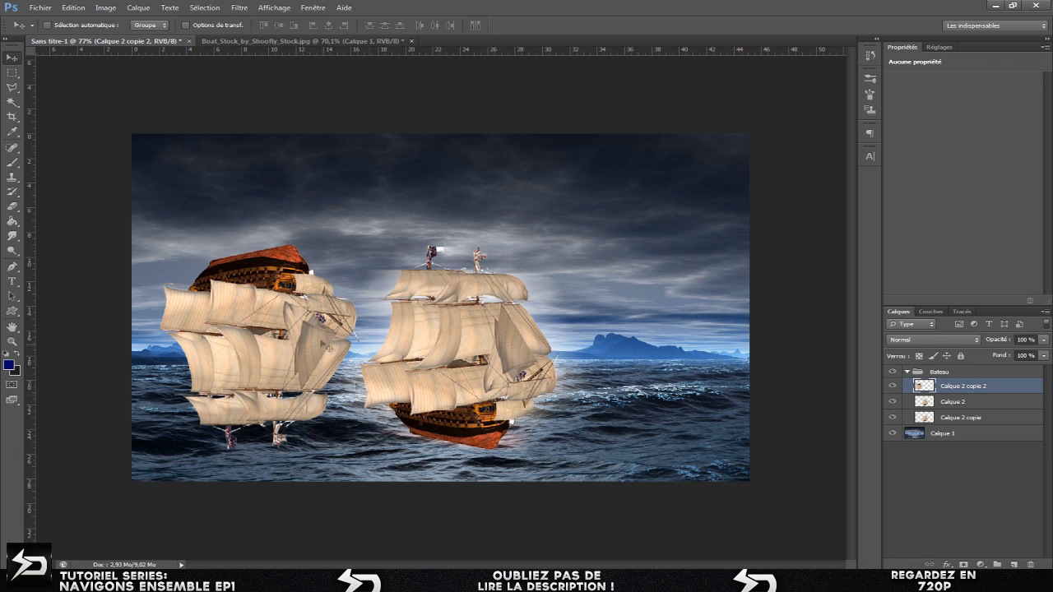
left_click_drag(271, 281, 474, 481)
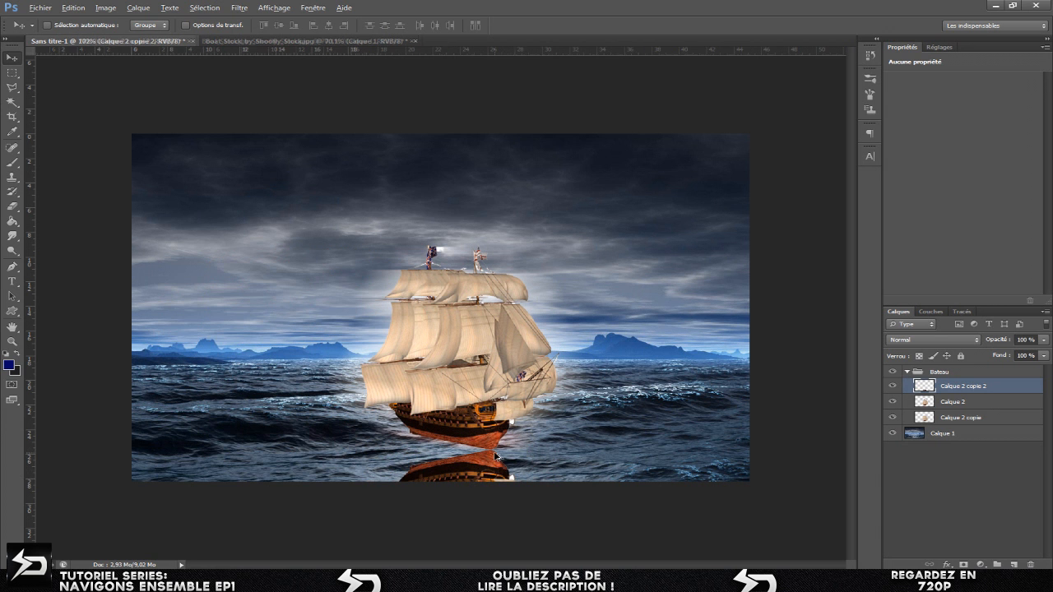
scroll(496, 456, "up", 6)
left_click_drag(489, 484, 490, 483)
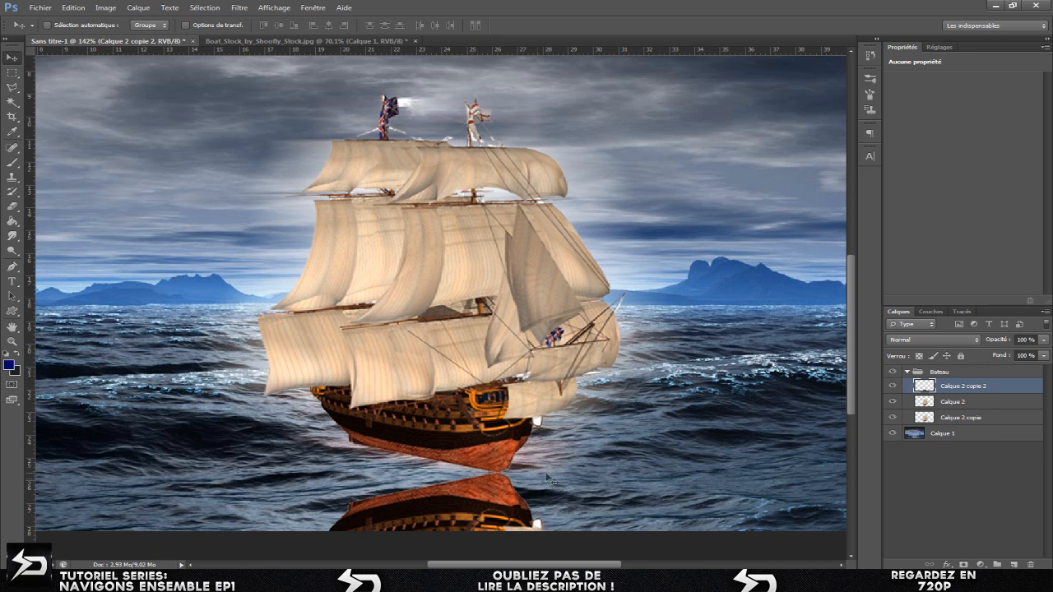
- Nudge the flipped copy slightly up and sideways to align its keel just under the ship's keel
key("Up")
key("Up")
key("Up")
key("Down")
key("Left")
key("Left")
key("Right")
key("Right")
key("Left")
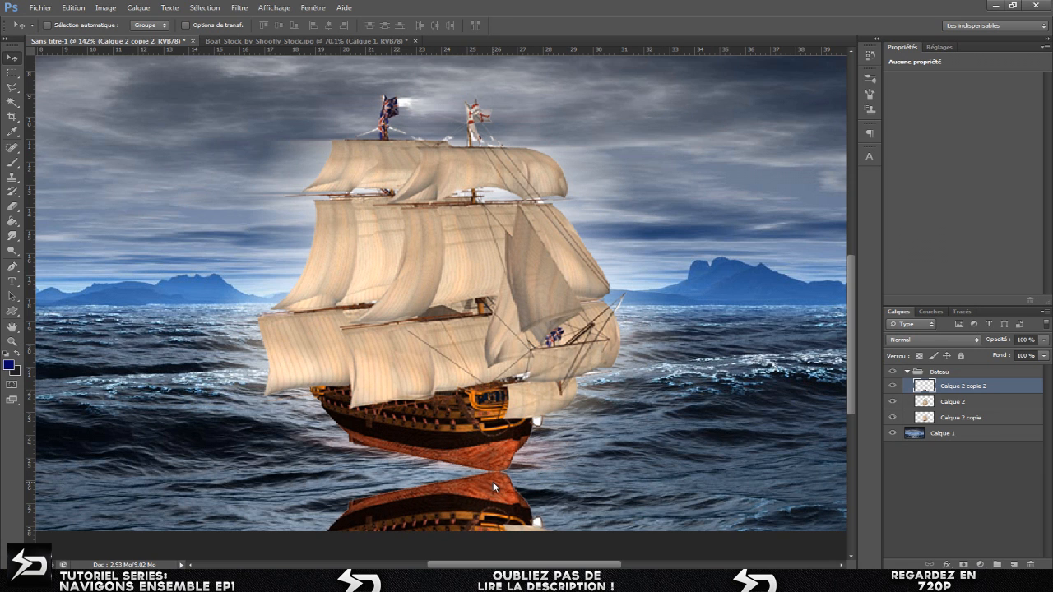
- Apply an Incrustation couleur layer effect in black (000000) to Calque 2 copie 2 and collapse its effects list
key("ctrl+0")
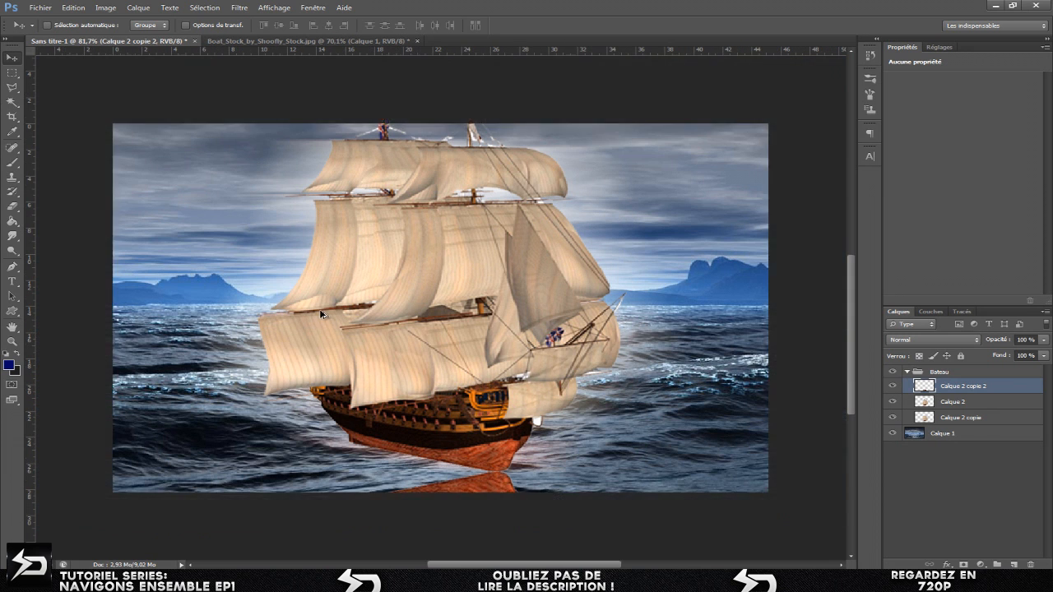
double_click(1003, 388)
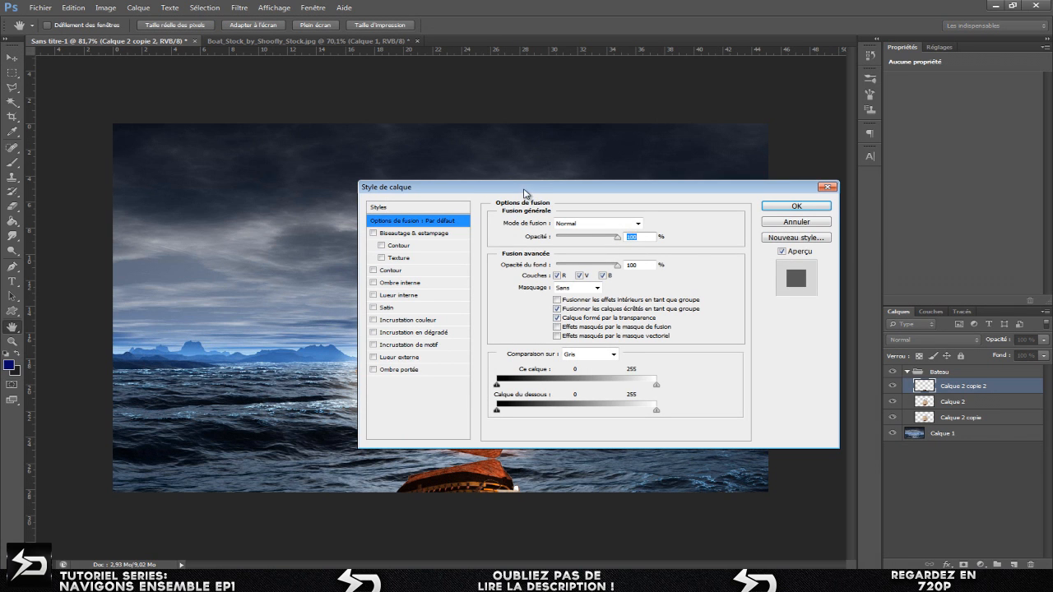
left_click_drag(527, 187, 672, 188)
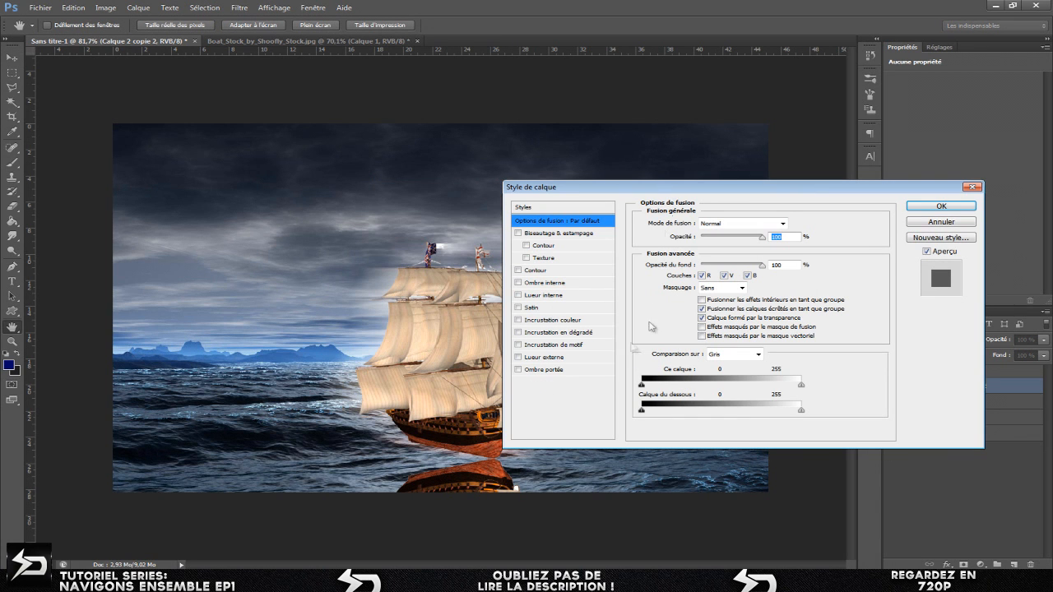
left_click(548, 320)
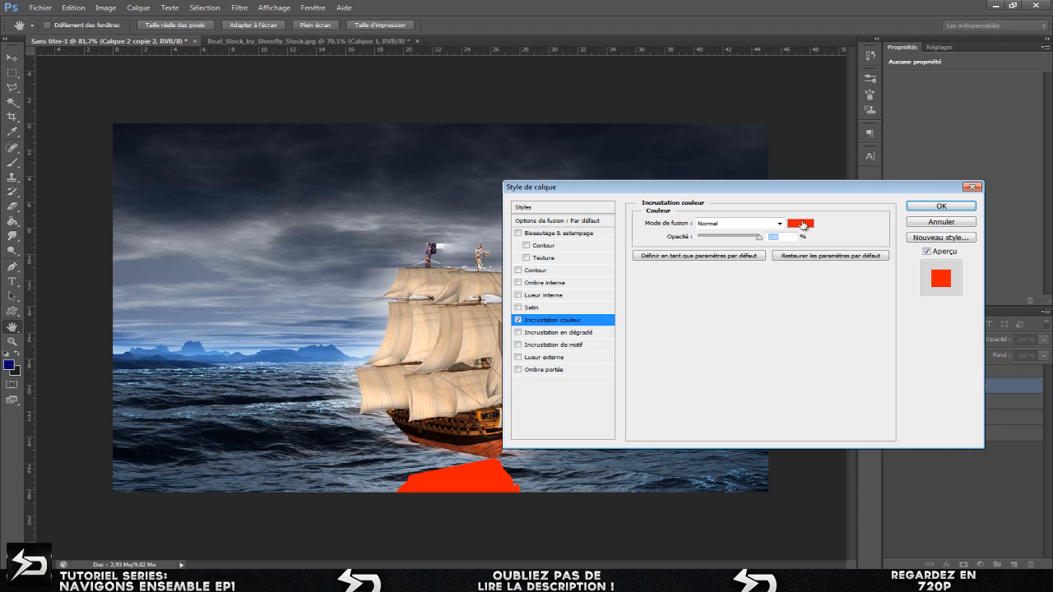
left_click(801, 223)
left_click_drag(252, 369, 201, 463)
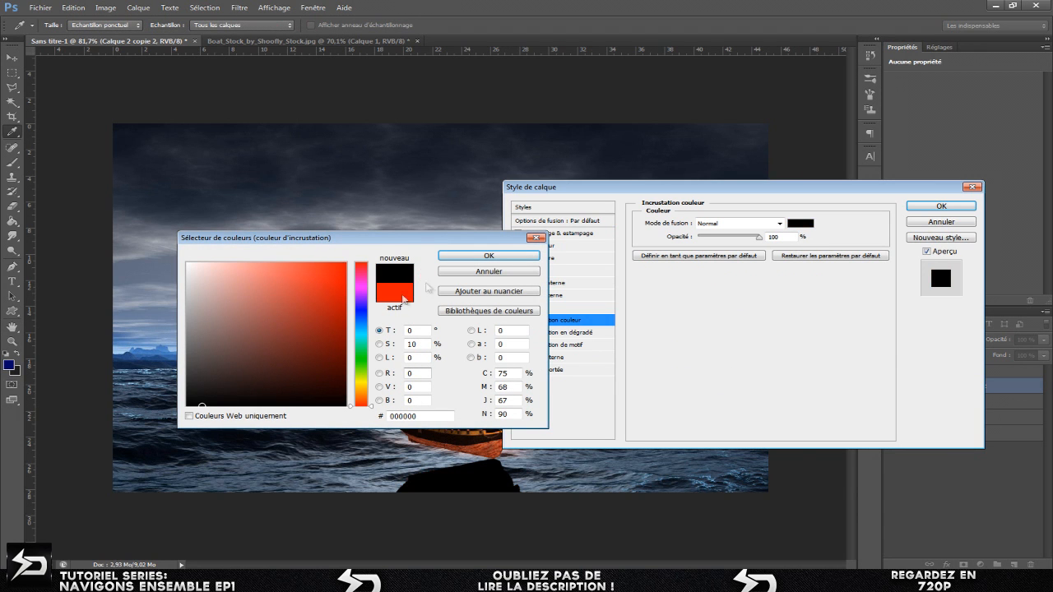
left_click(488, 255)
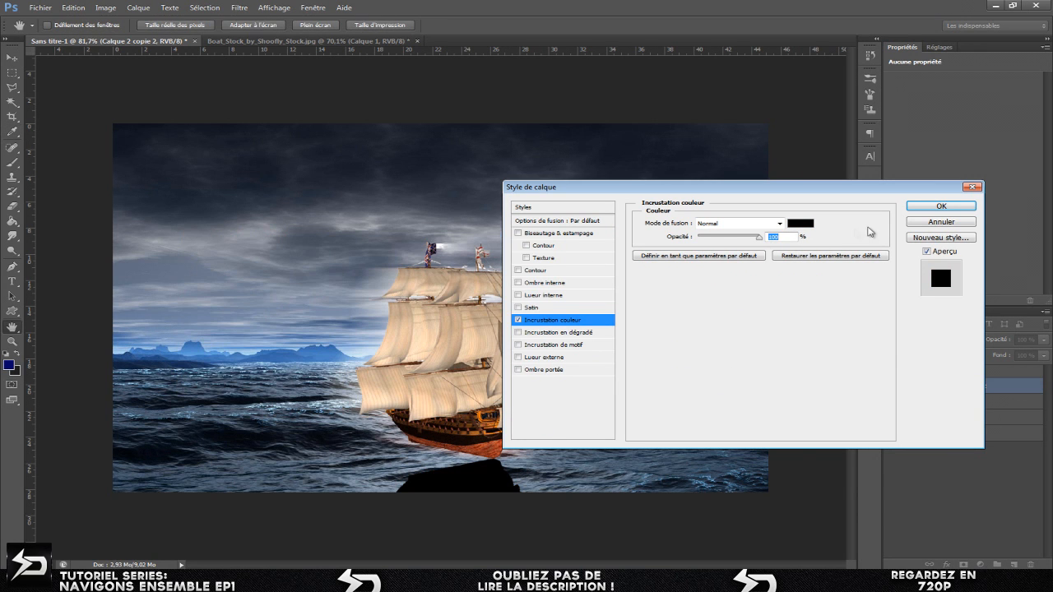
left_click(942, 205)
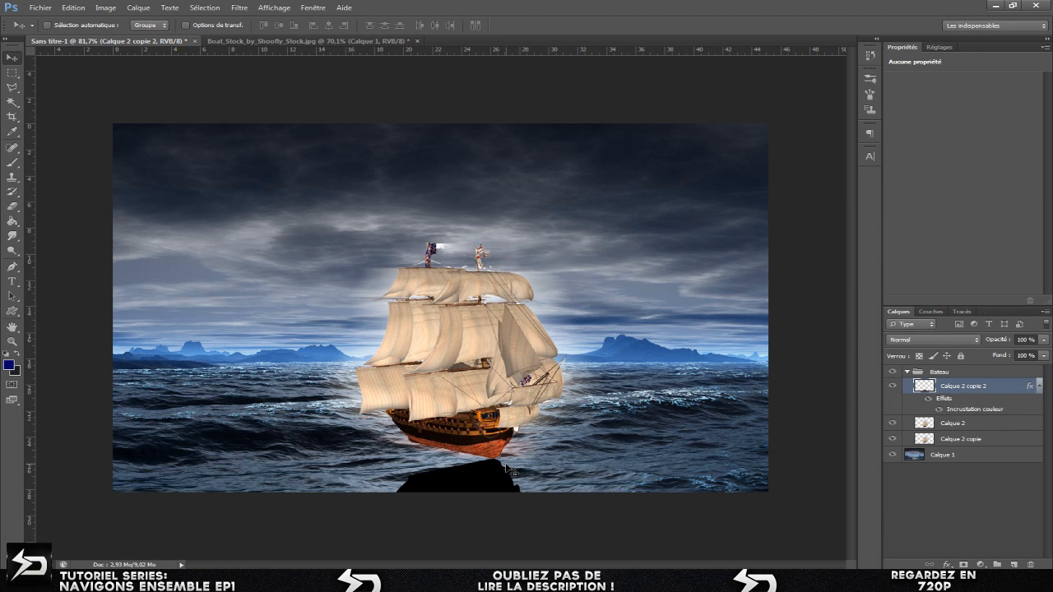
left_click(1037, 385)
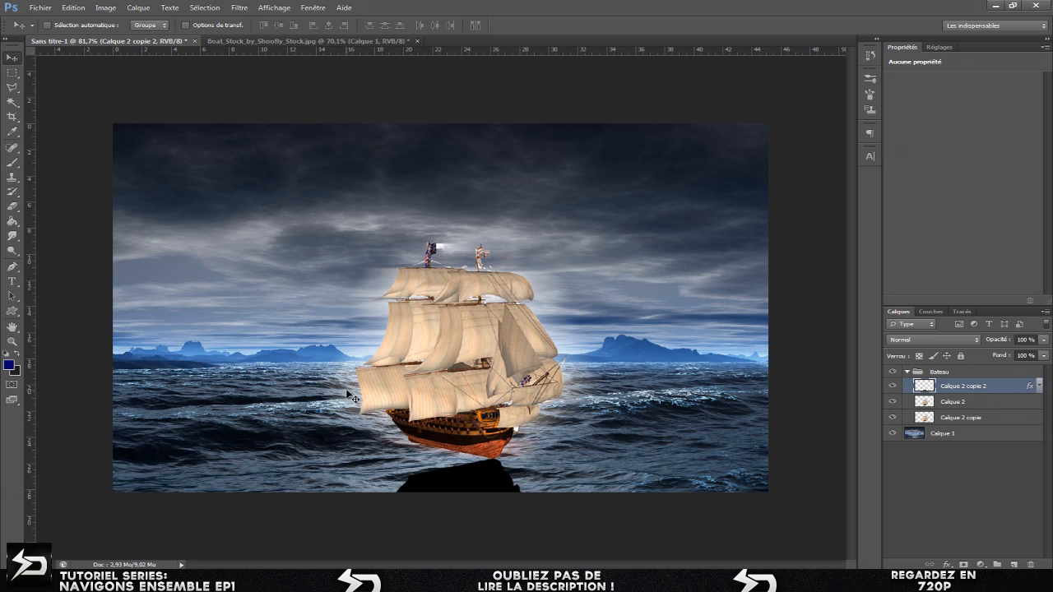
- Blur the black flipped ship layer Calque 2 copie 2 with a 25-pixel Flou gaussien
left_click(240, 8)
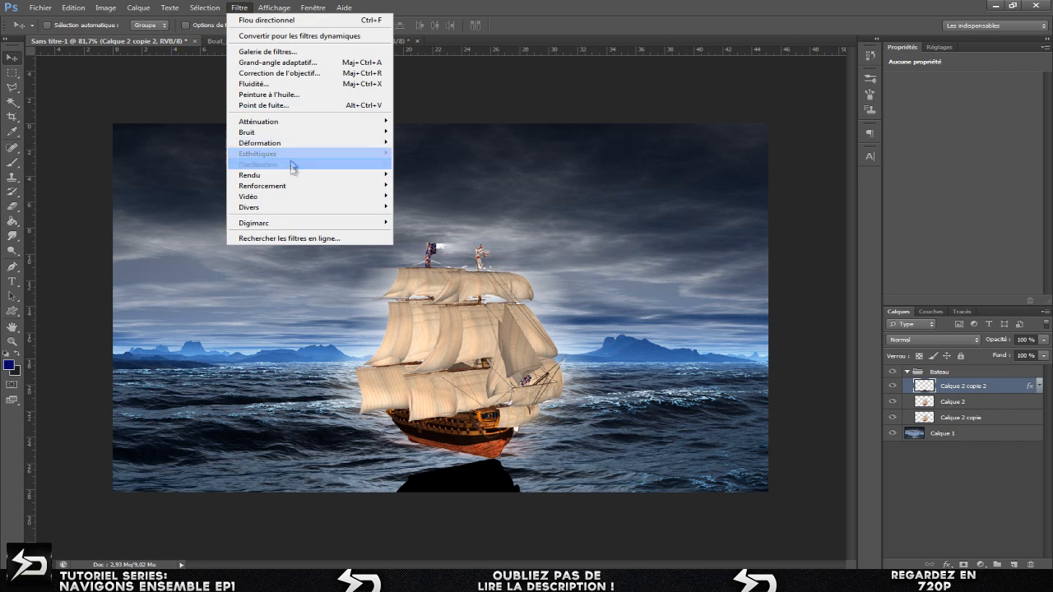
mouse_move(290, 123)
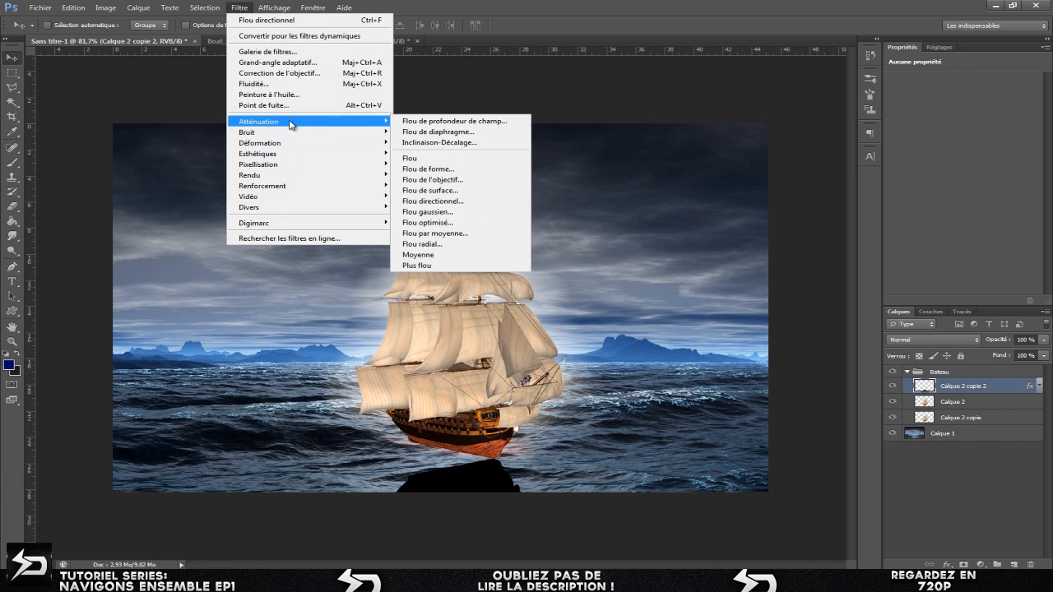
left_click(434, 213)
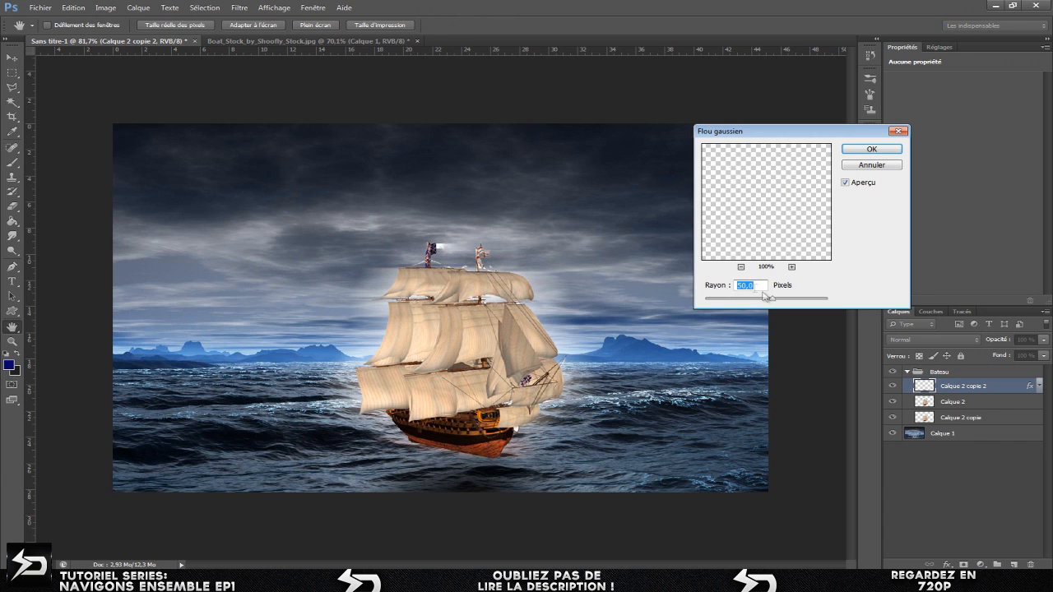
left_click(735, 301)
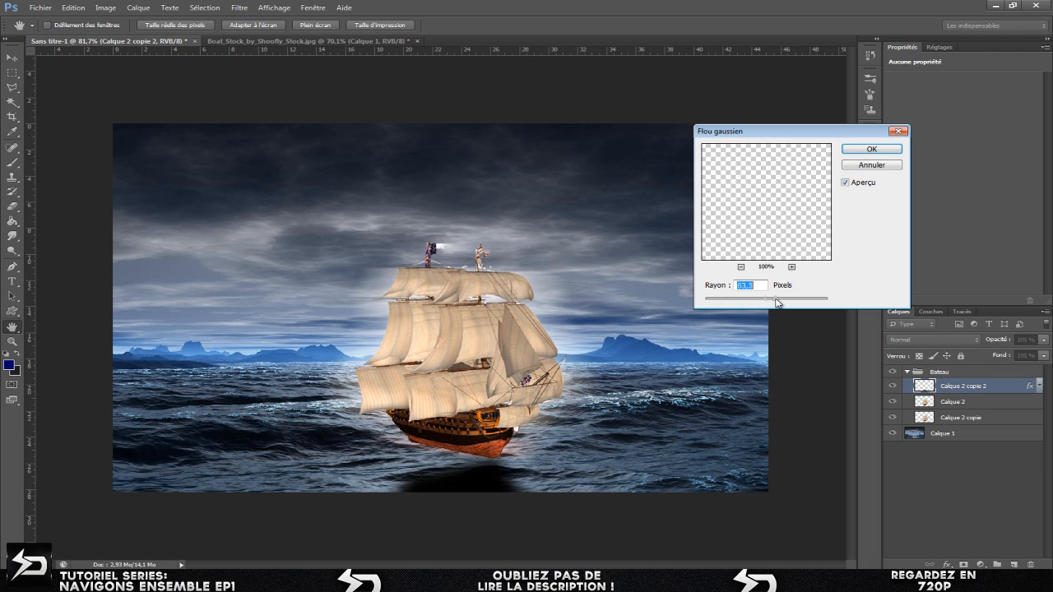
left_click_drag(777, 303, 763, 303)
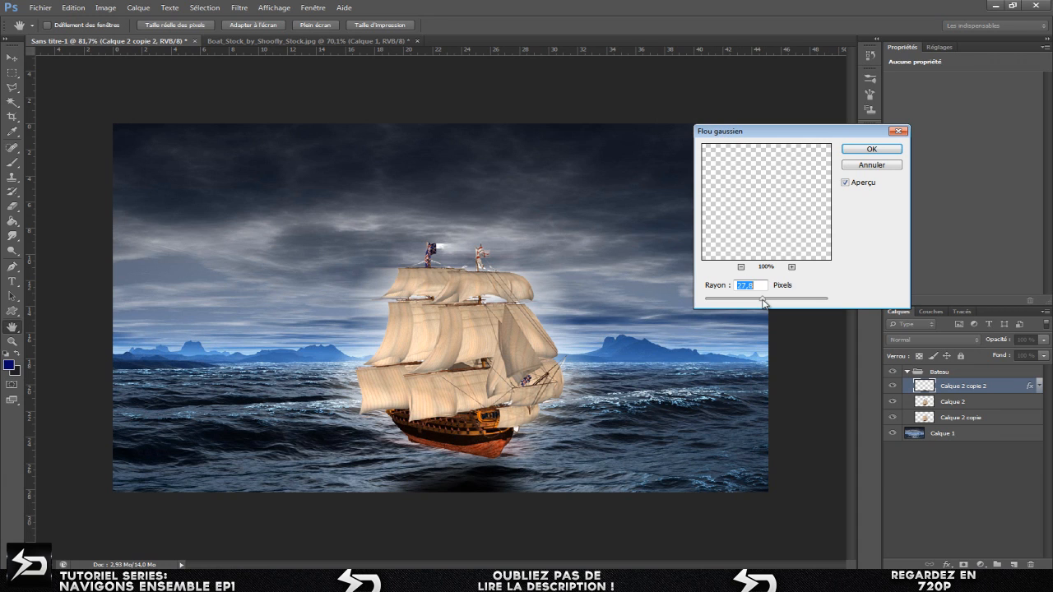
type("25")
left_click(847, 149)
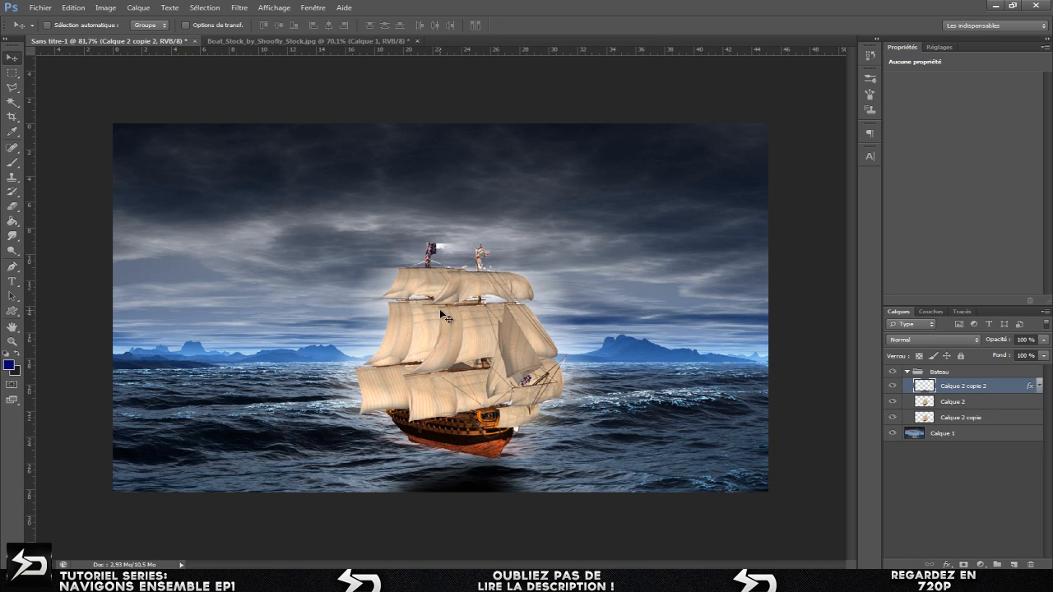
- Duplicate the blurred shadow, rotate the copy about 13° and move it up and sideways under the ship's hull
key("ctrl+j")
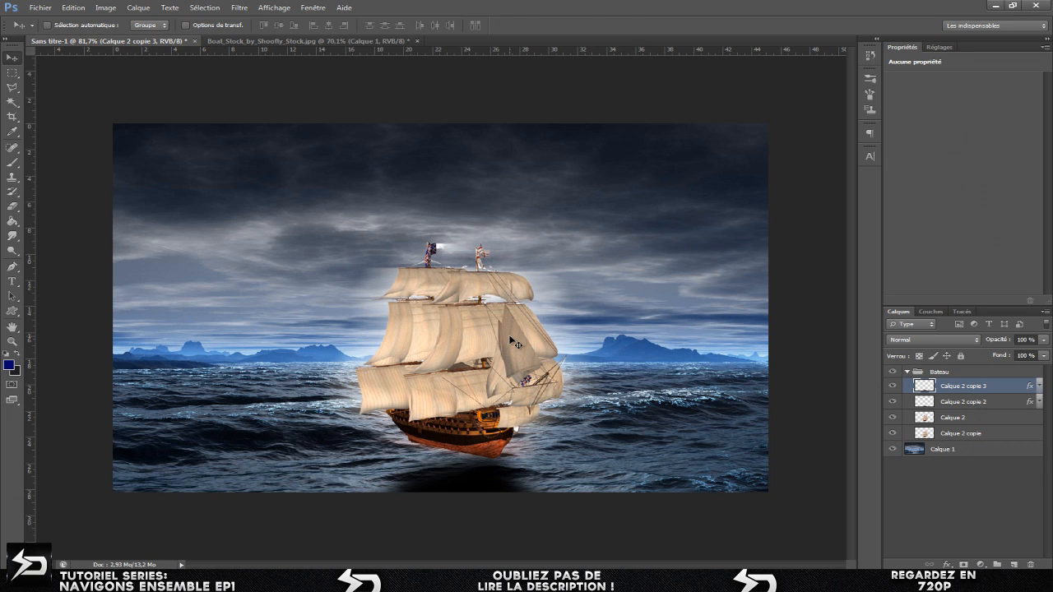
key("ctrl+t")
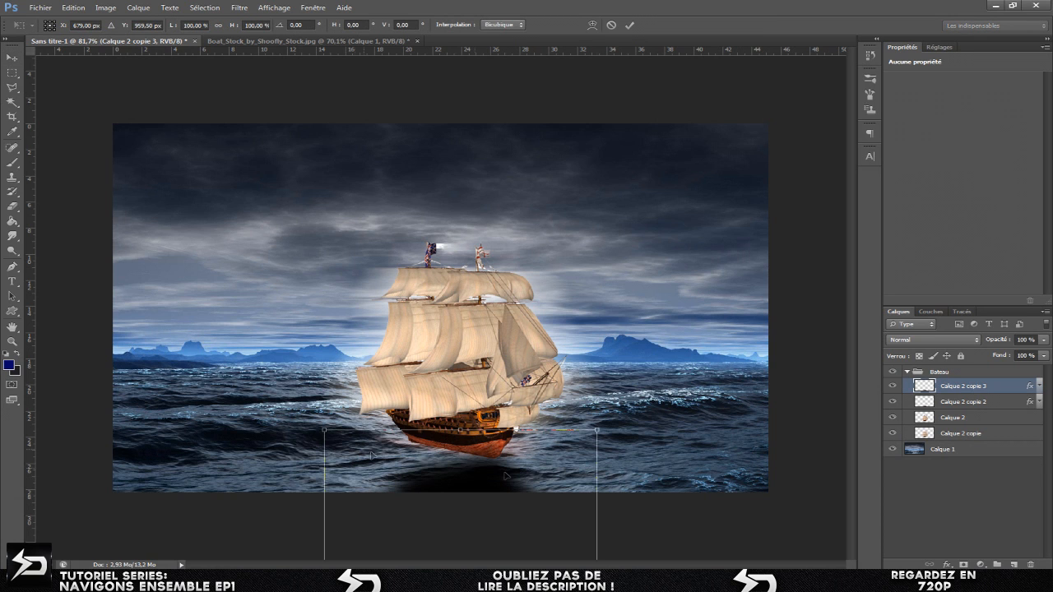
mouse_move(631, 455)
left_mouse_down()
mouse_move(632, 464)
mouse_move(593, 331)
mouse_move(630, 465)
left_mouse_up()
left_click_drag(449, 477, 403, 431)
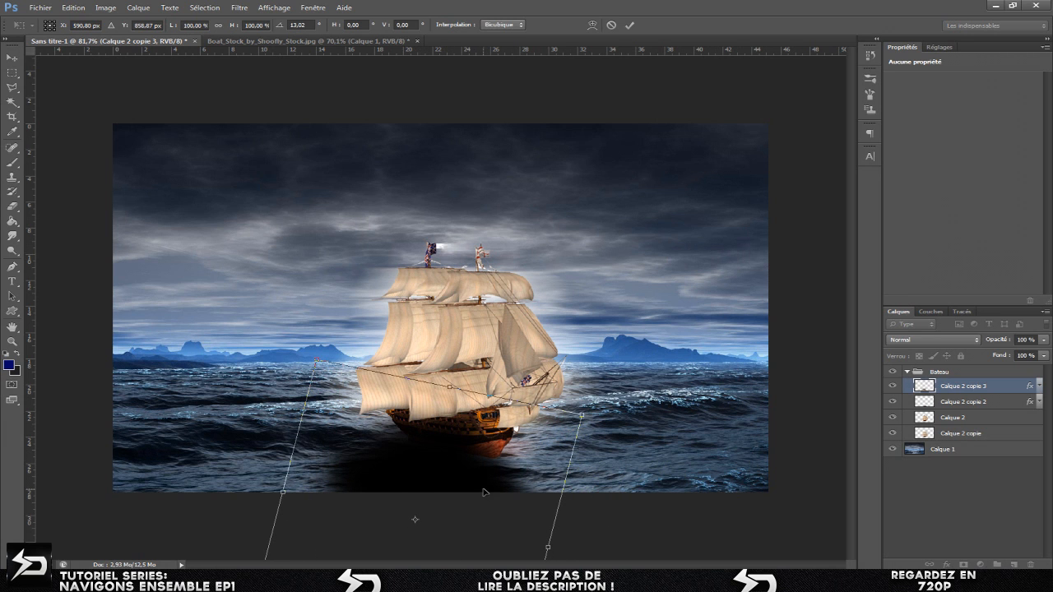
key("Return")
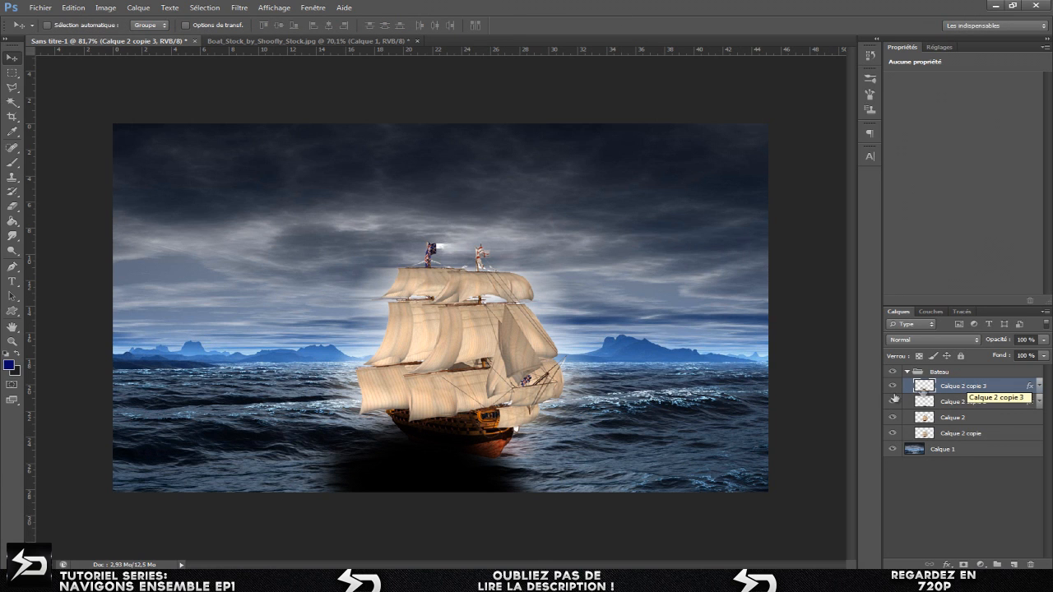
- Move Calque 2 copie 3 beneath Calque 2 copie in the Bateau group and set its blending mode to Incrustation
left_click_drag(948, 390, 946, 442)
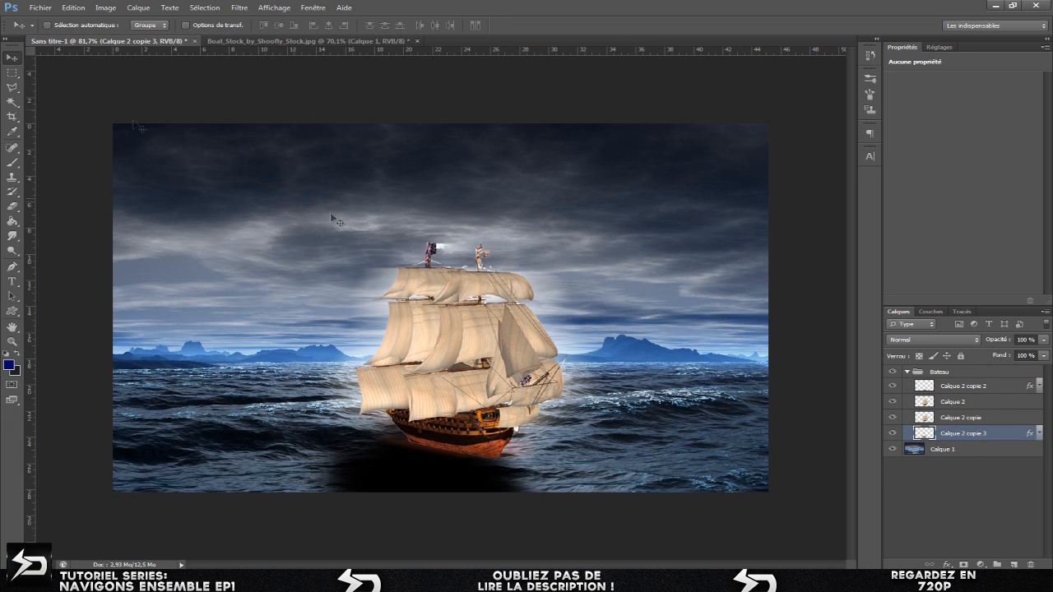
left_click(935, 340)
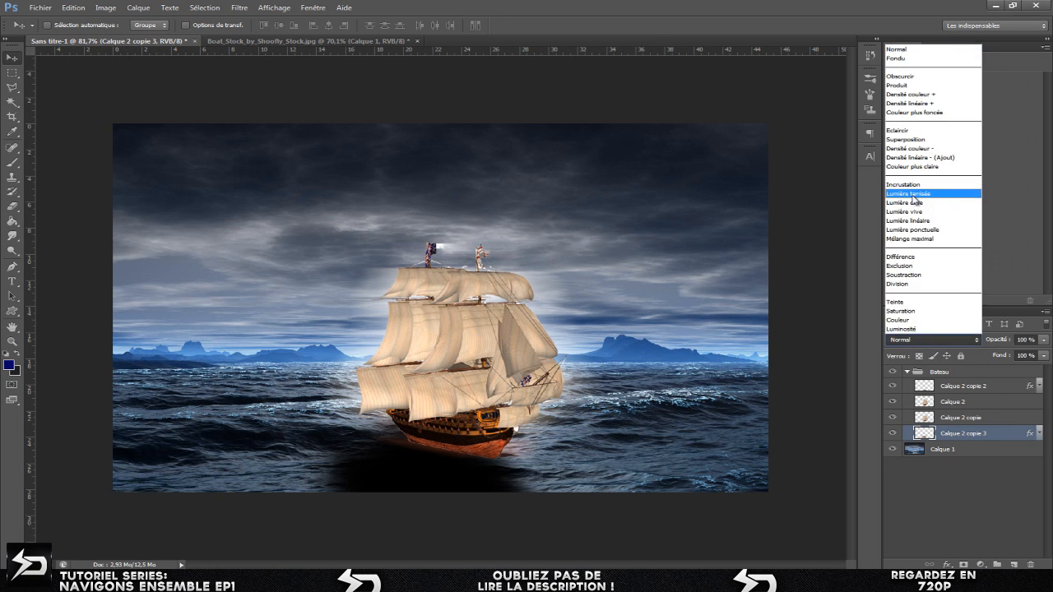
left_click(913, 194)
key("Up")
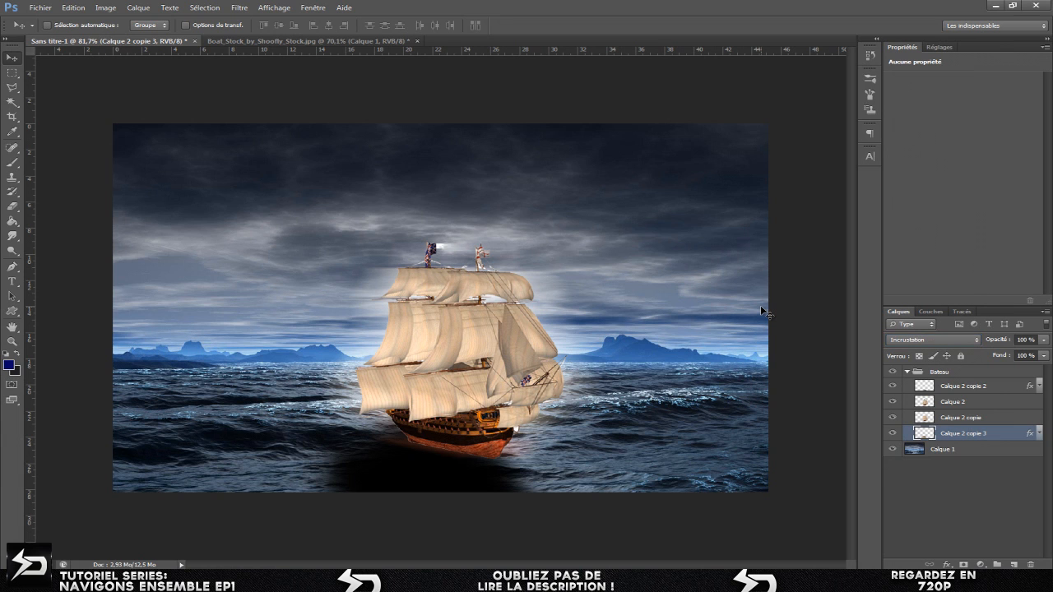
- Try different opacities for the Calque 2 copie 3 shadow and set it to 40 %
left_click(1025, 340)
type("50")
type("70")
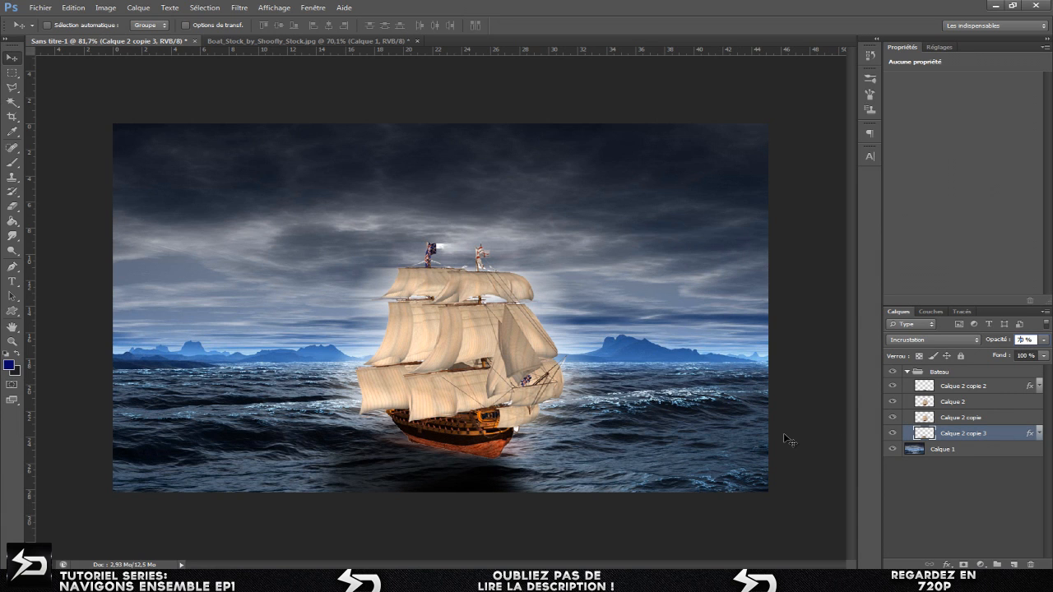
type("90")
type("40")
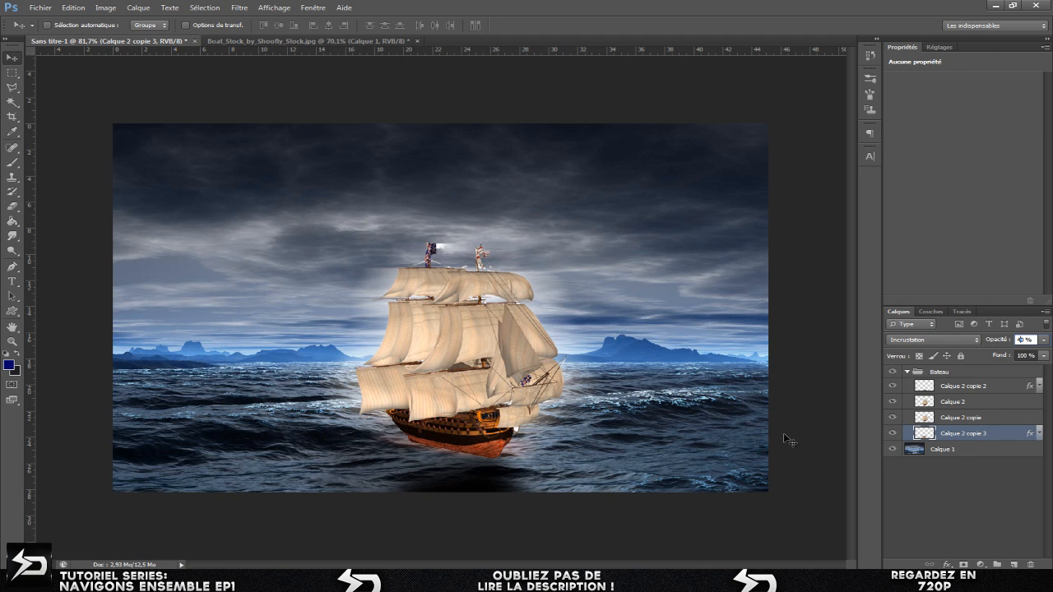
key("Return")
- Set the opacity of the shadow layer Calque 2 copie 2 to 80 %
left_click(979, 387)
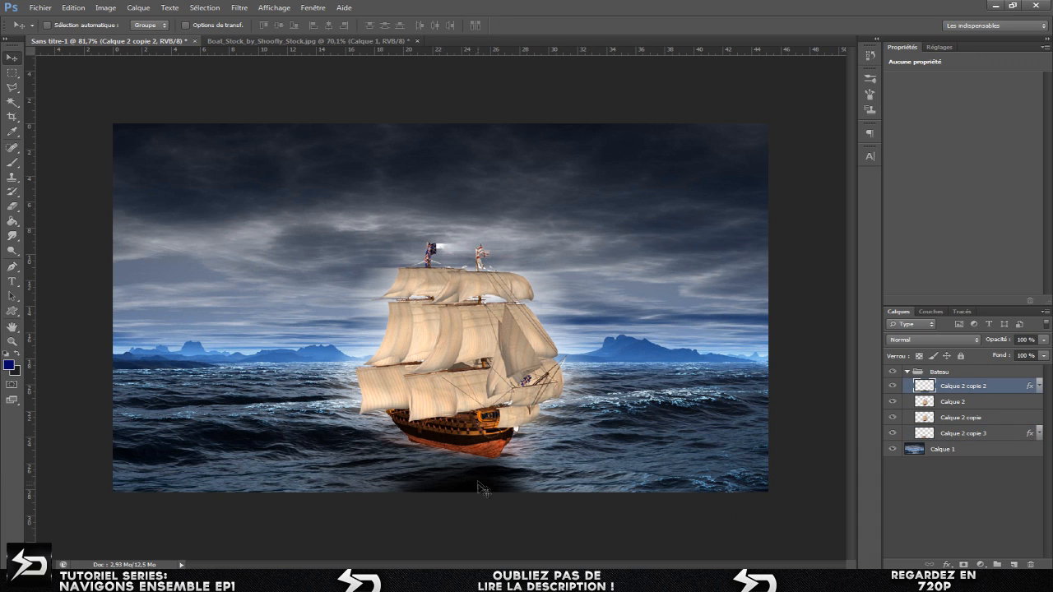
left_click(1025, 340)
type("40")
key("Return")
type("80")
key("Return")
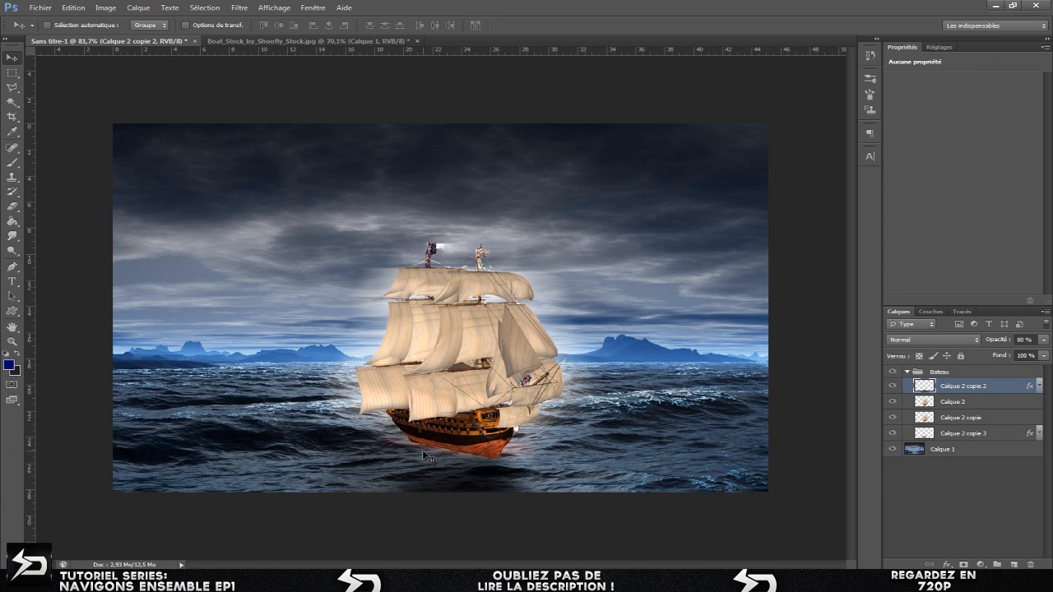
- Duplicate the ship layer Calque 2 and flip the copy upside down with Symétrie axe vertical
left_click(996, 402)
left_click(892, 401)
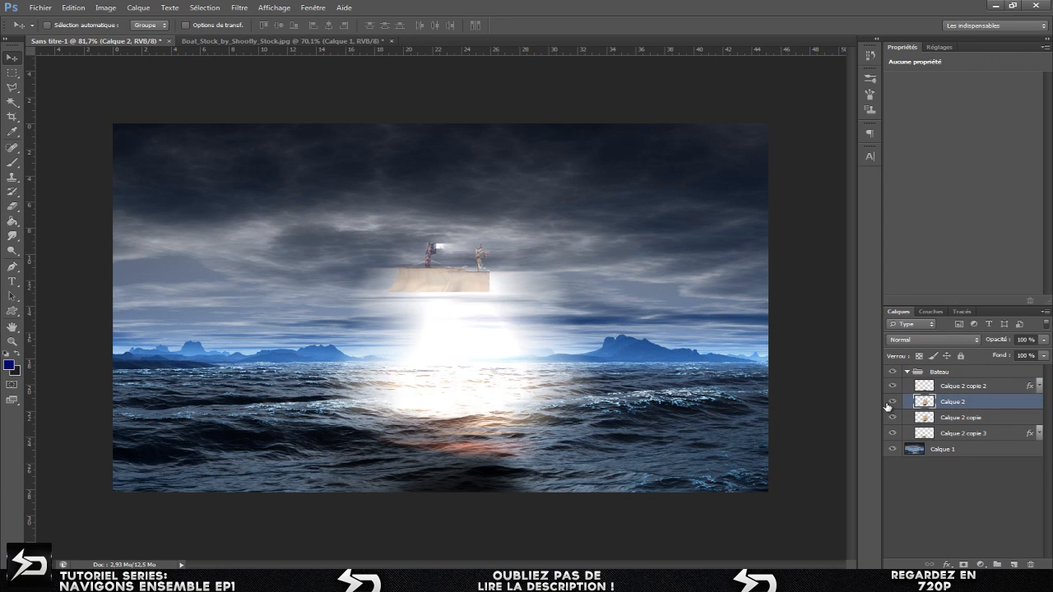
left_click(893, 402)
key("ctrl+j")
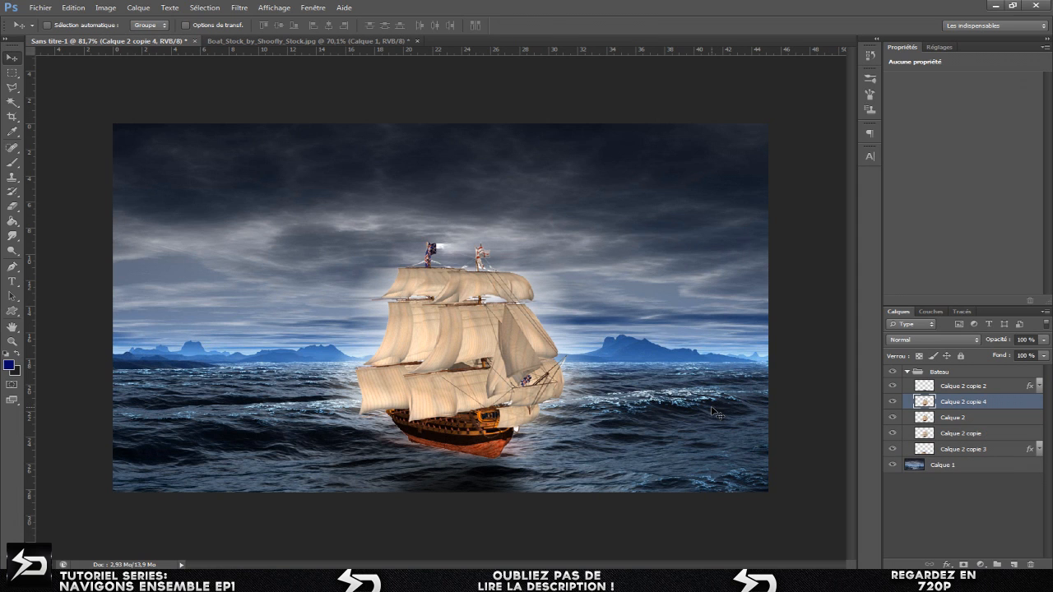
key("ctrl+t")
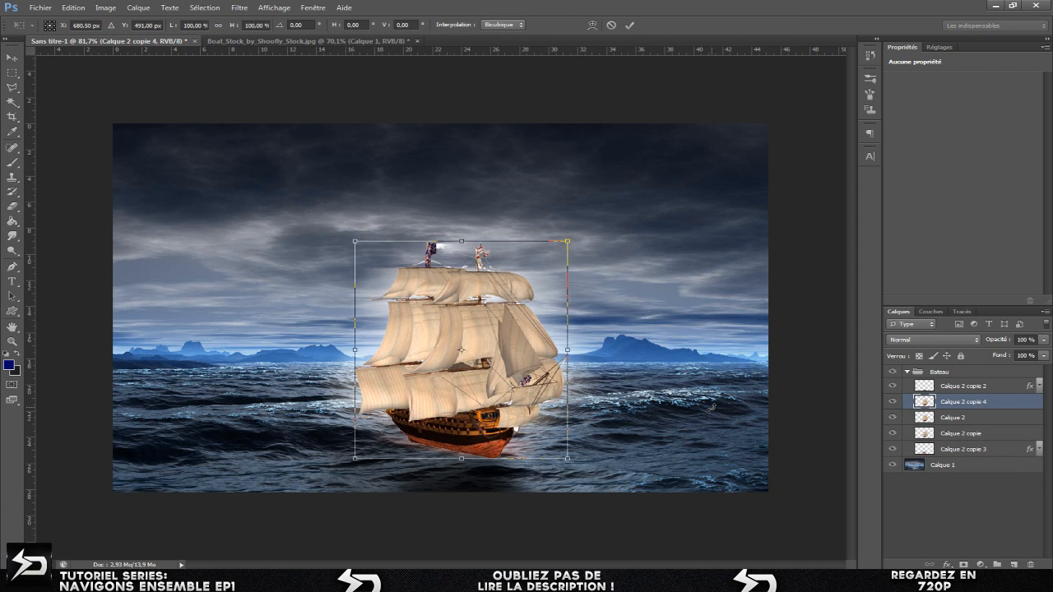
right_click(505, 383)
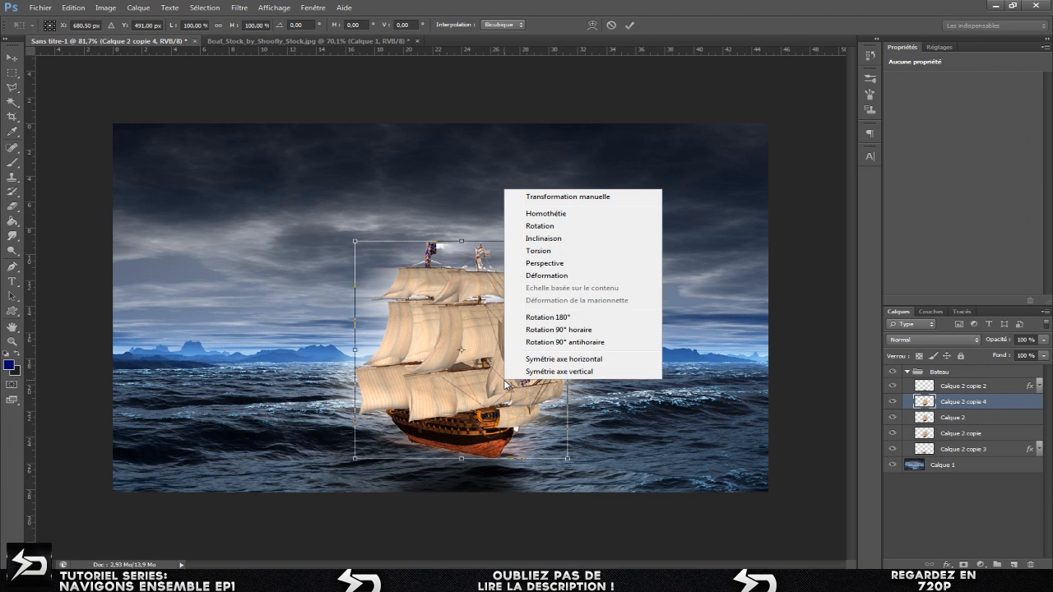
left_click(583, 372)
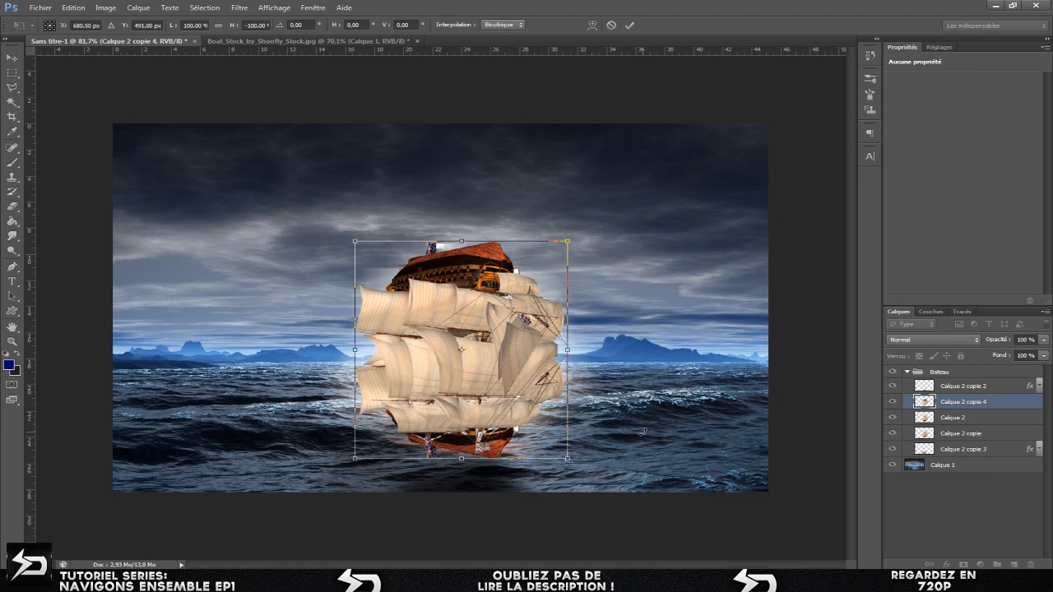
key("Return")
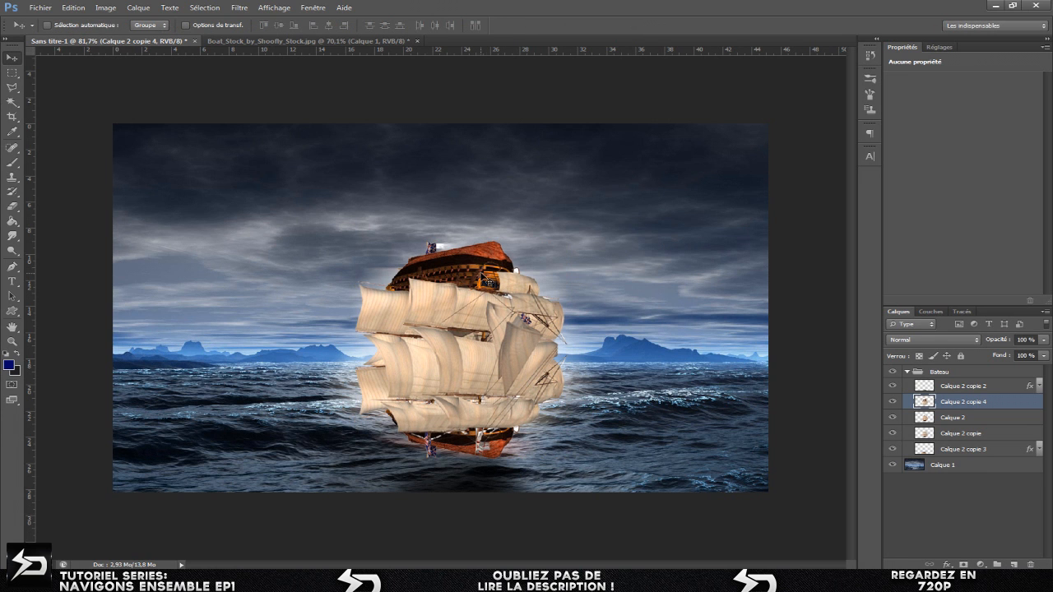
- Move the flipped ship copy down below the original hull as its reflection, leaving the two keels facing each other
left_click_drag(487, 283, 486, 466)
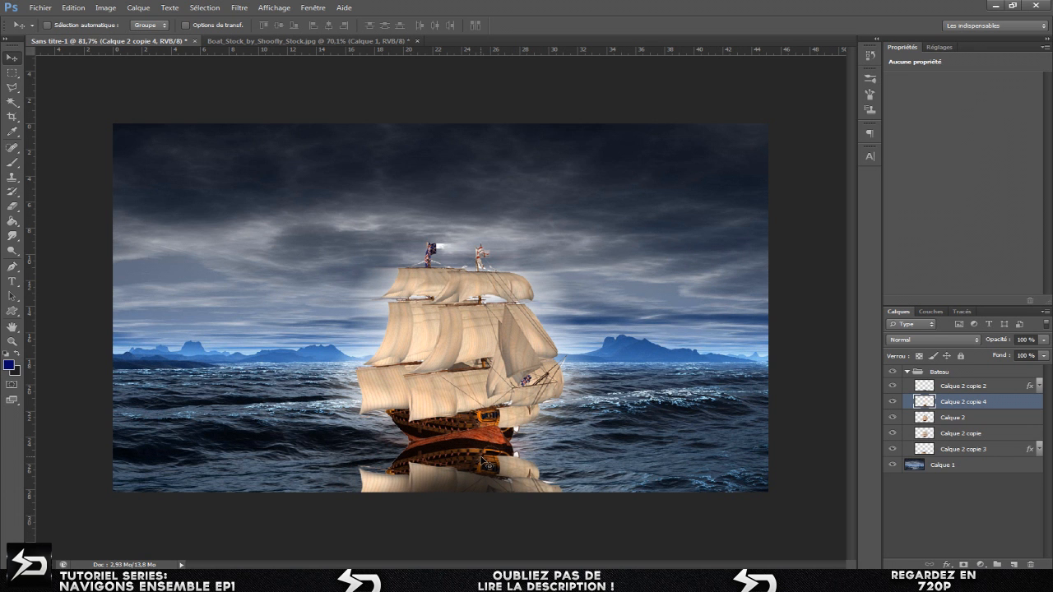
scroll(486, 466, "up", 5)
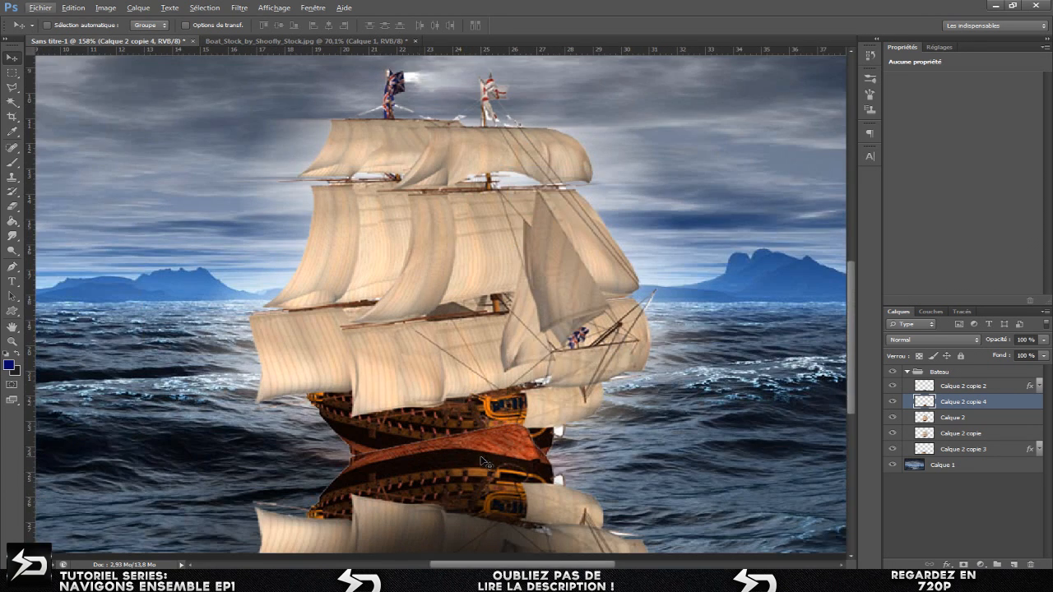
scroll(520, 321, "down", 3)
left_click_drag(501, 336, 505, 408)
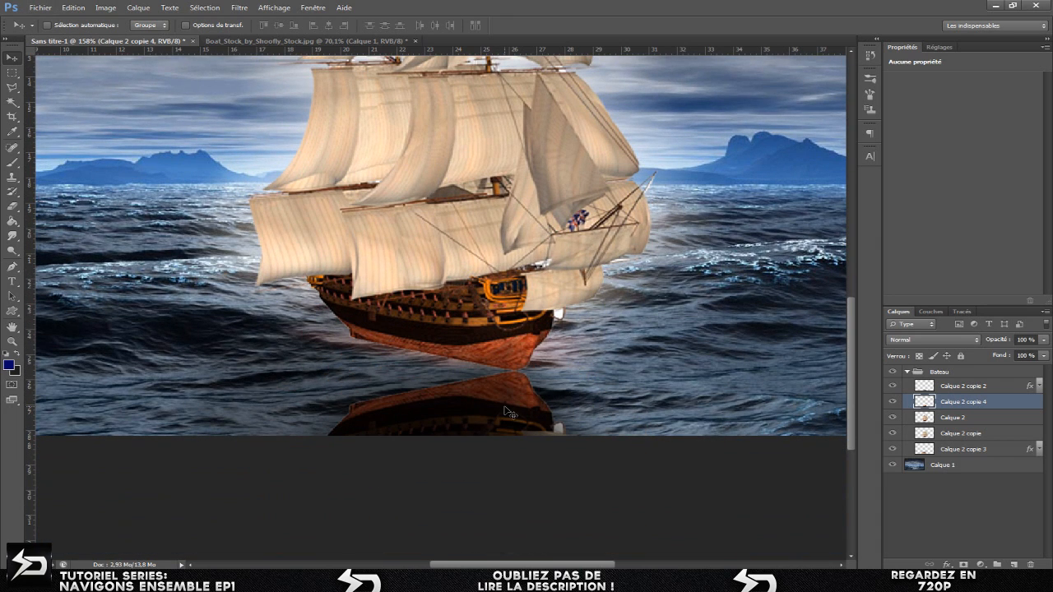
- Nudge the reflected ship upward until its keel overlaps the lower part of the original hull
key("Up")
key("Up")
key("Up")
key("Up")
key("Up")
key("Up")
key("Up")
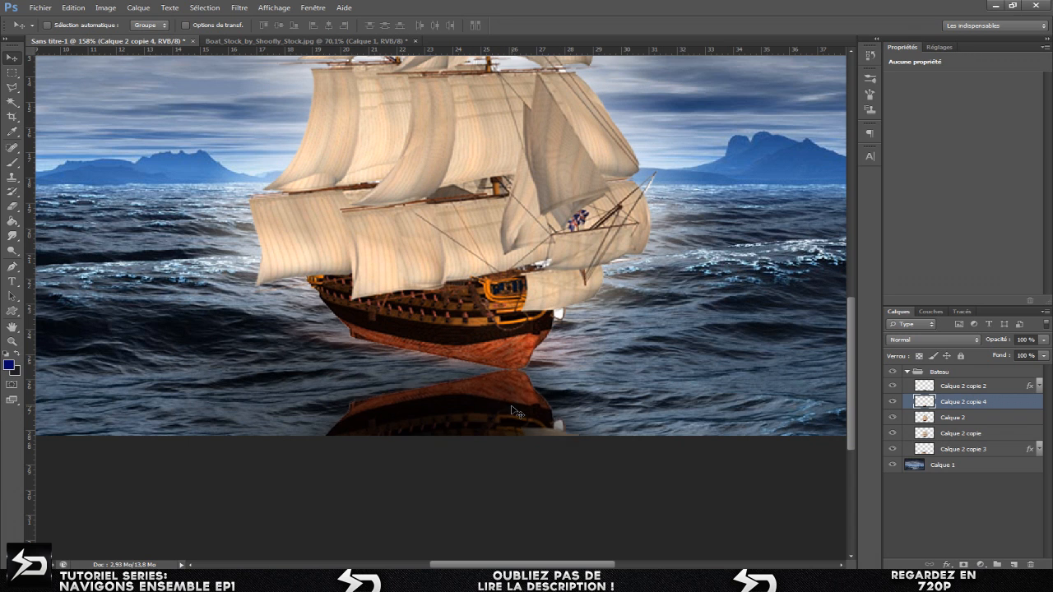
key("Up")
key("Up")
key("Up")
key("Up")
key("Up")
key("Up")
key("Up")
key("Up")
key("Up")
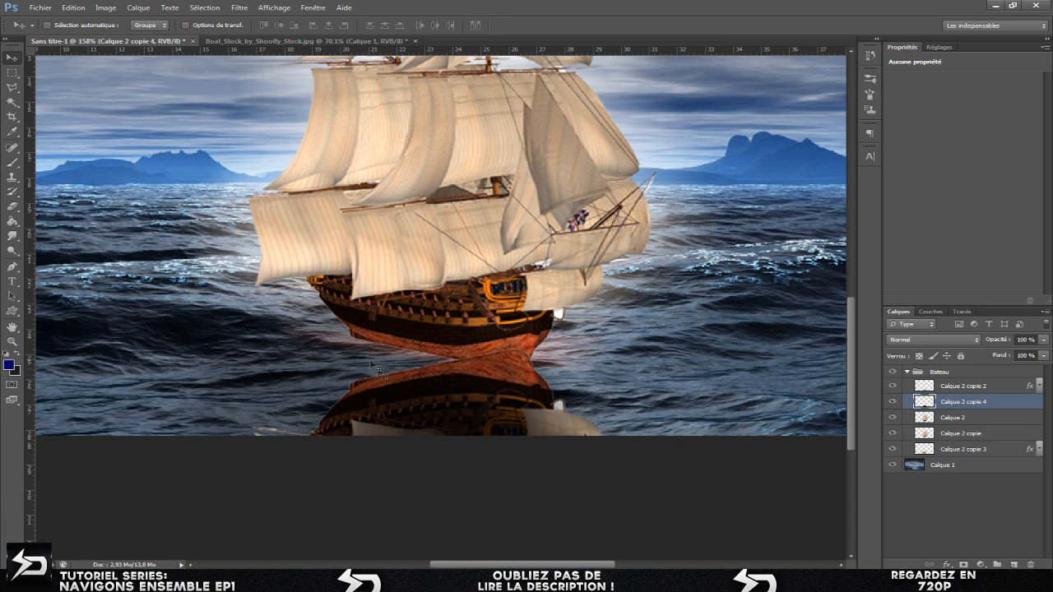
key("Up")
key("Up")
key("Up")
key("Up")
key("Up")
key("Up")
key("Up")
key("Up")
key("Up")
key("Up")
key("Up")
key("Up")
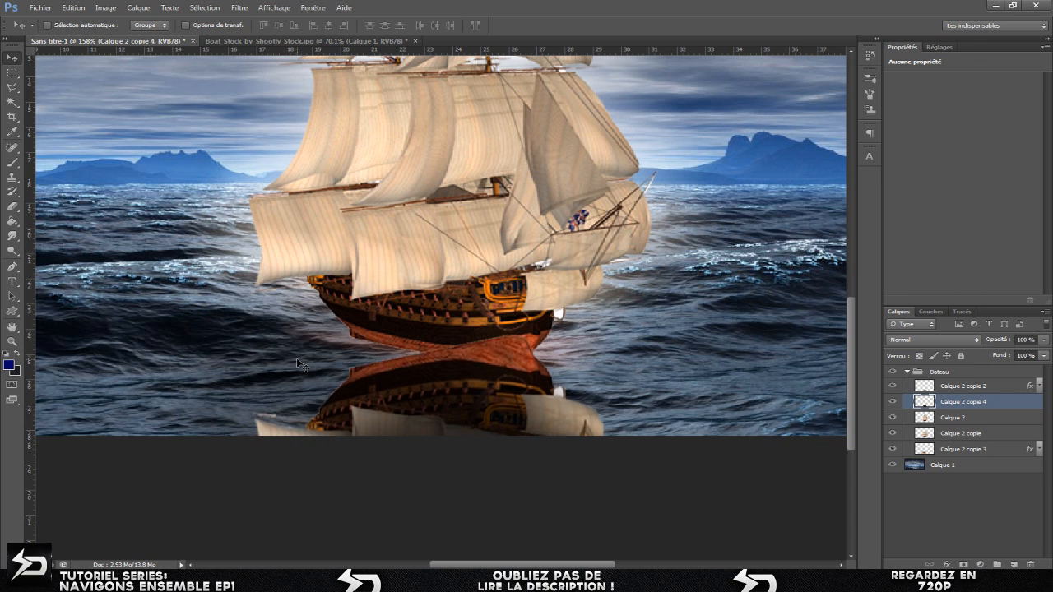
key("Up")
key("Up")
key("Up")
key("Up")
key("Up")
key("Up")
key("Up")
key("Up")
key("Up")
key("Up")
key("Up")
key("Up")
key("Up")
key("Up")
key("Up")
key("Up")
key("Up")
key("Up")
key("Up")
key("Up")
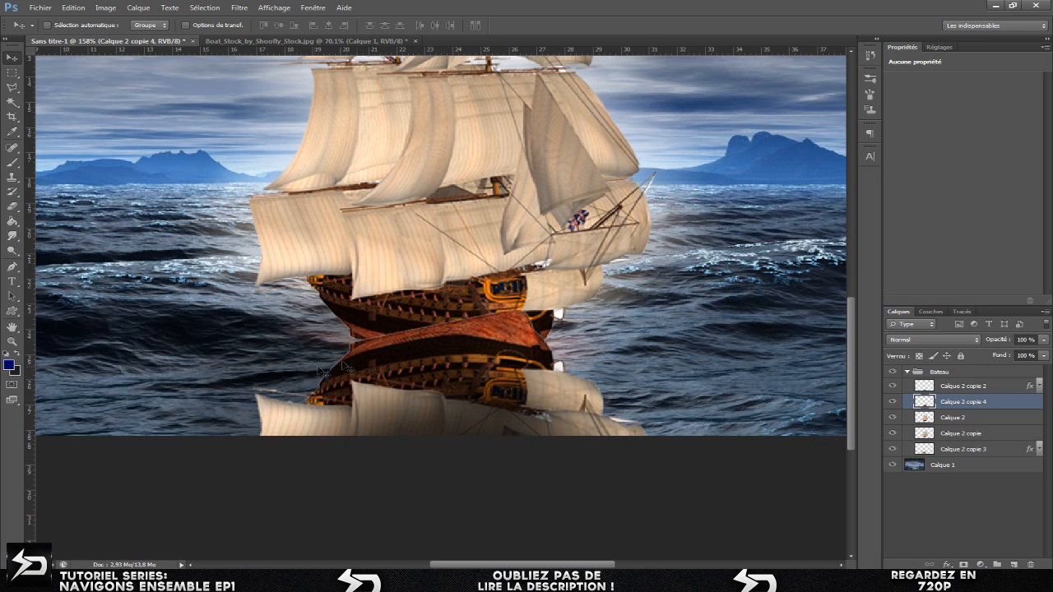
key("Up")
key("Up")
key("Up")
key("Up")
key("Up")
key("Up")
key("Up")
key("Up")
key("Up")
key("Up")
key("Up")
key("Up")
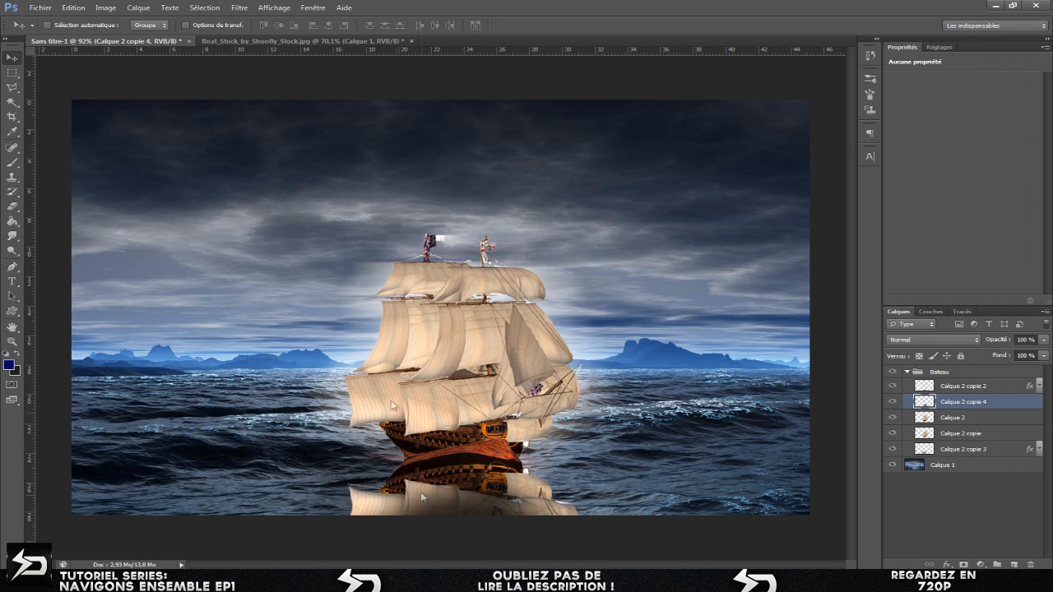
- Apply the Soufflerie filter to the reflection layer Calque 2 copie 4 with the Zigzag effect coming from Droite
left_click(241, 9)
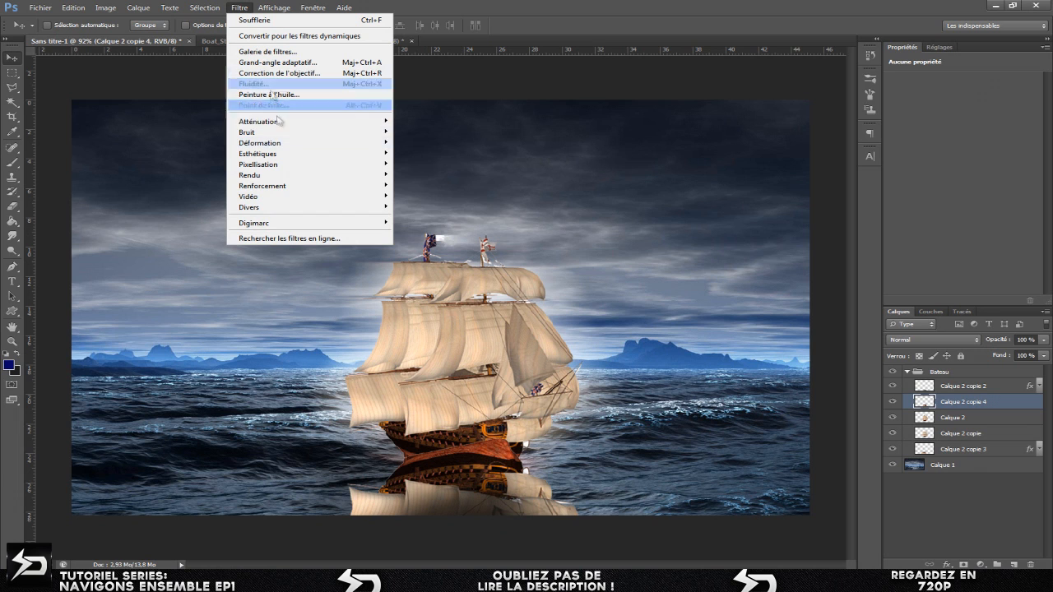
mouse_move(286, 146)
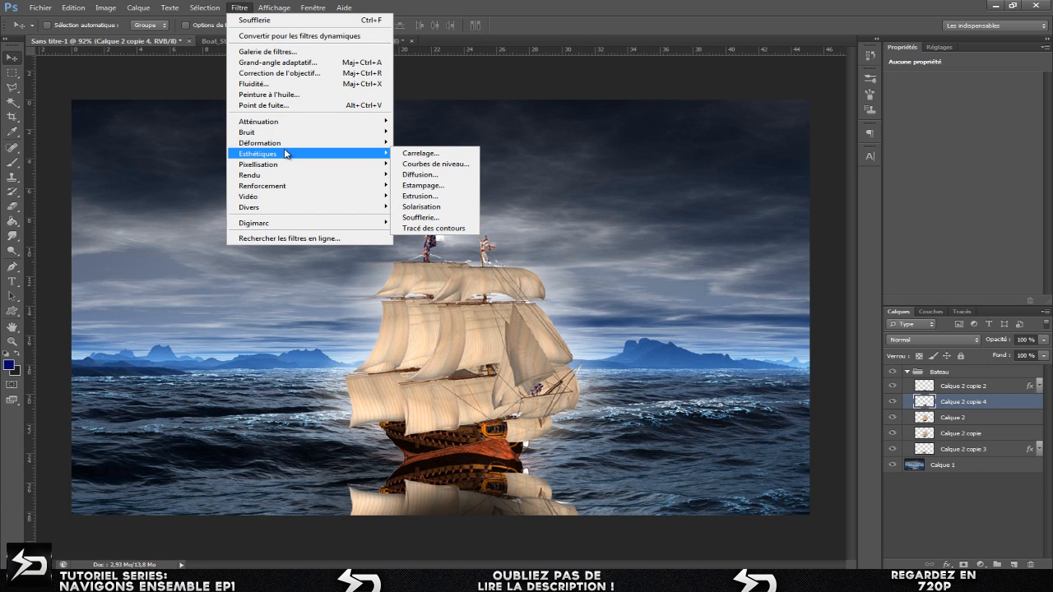
left_click(434, 218)
left_click_drag(530, 249, 520, 208)
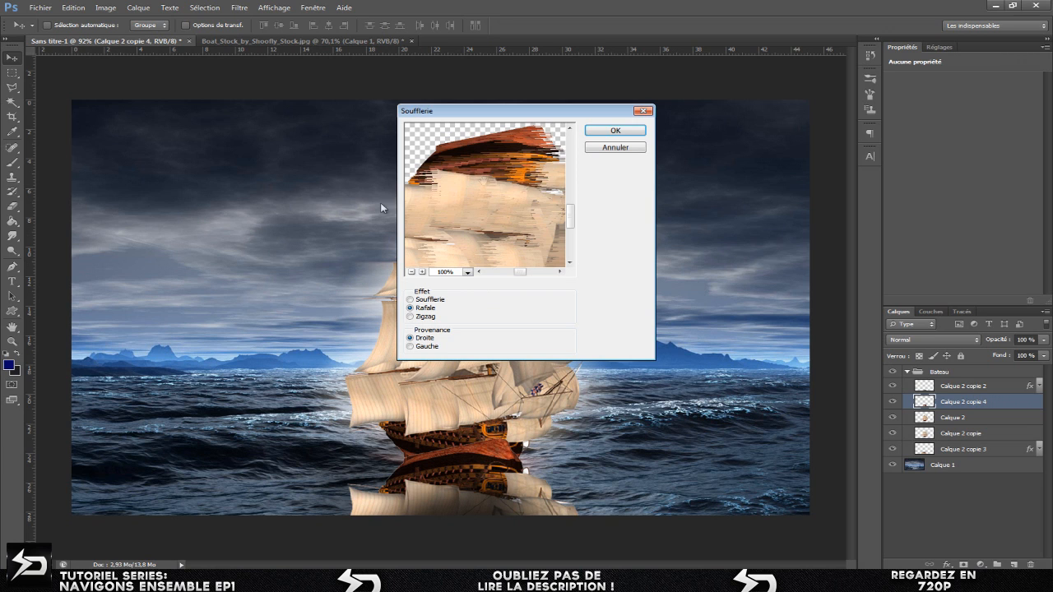
left_click(428, 317)
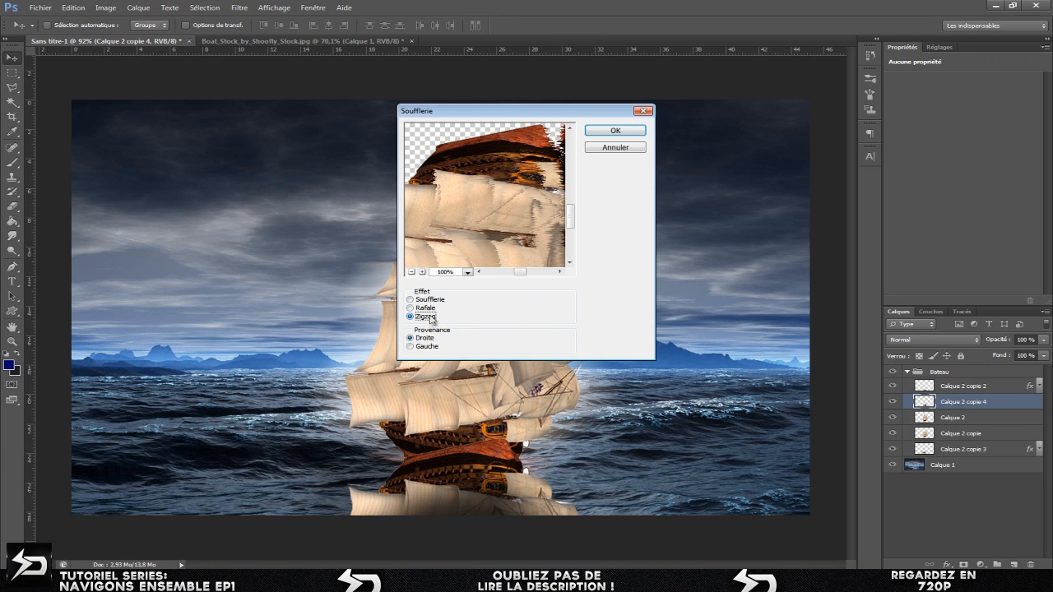
left_click(429, 300)
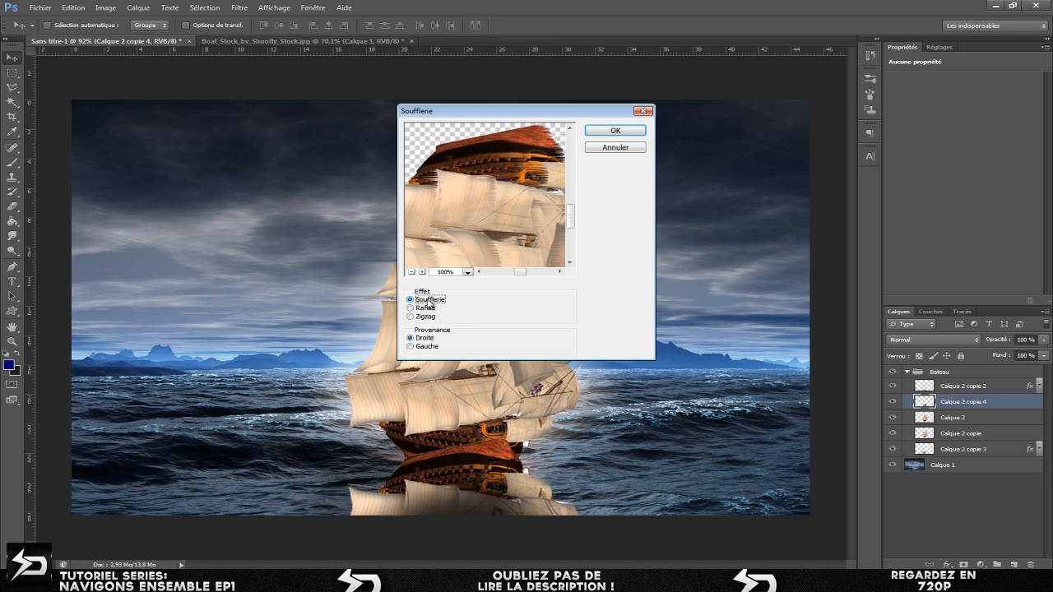
left_click(424, 348)
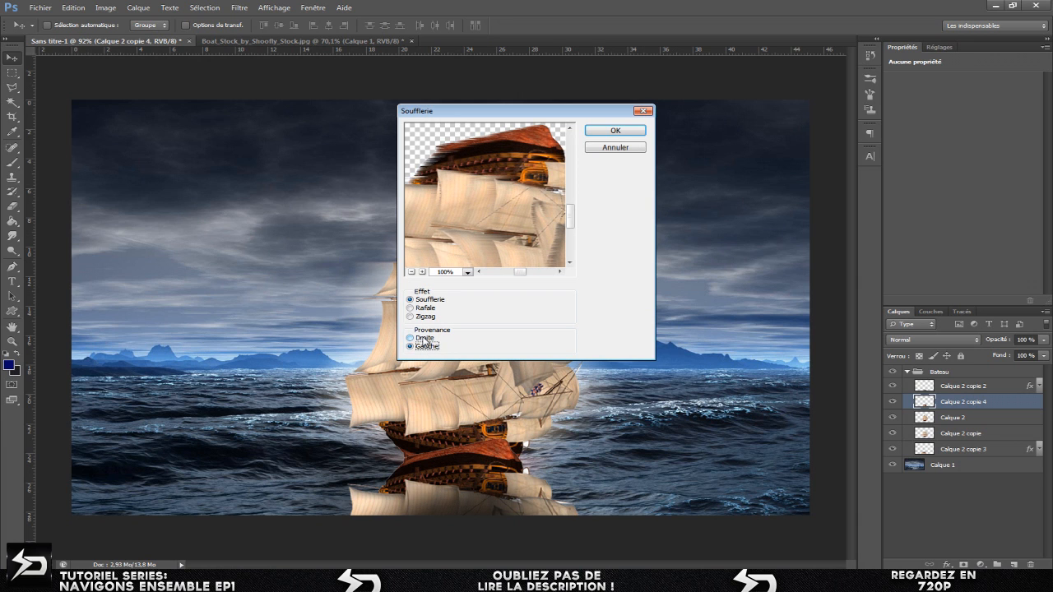
left_click(424, 338)
left_click(424, 308)
left_click(423, 317)
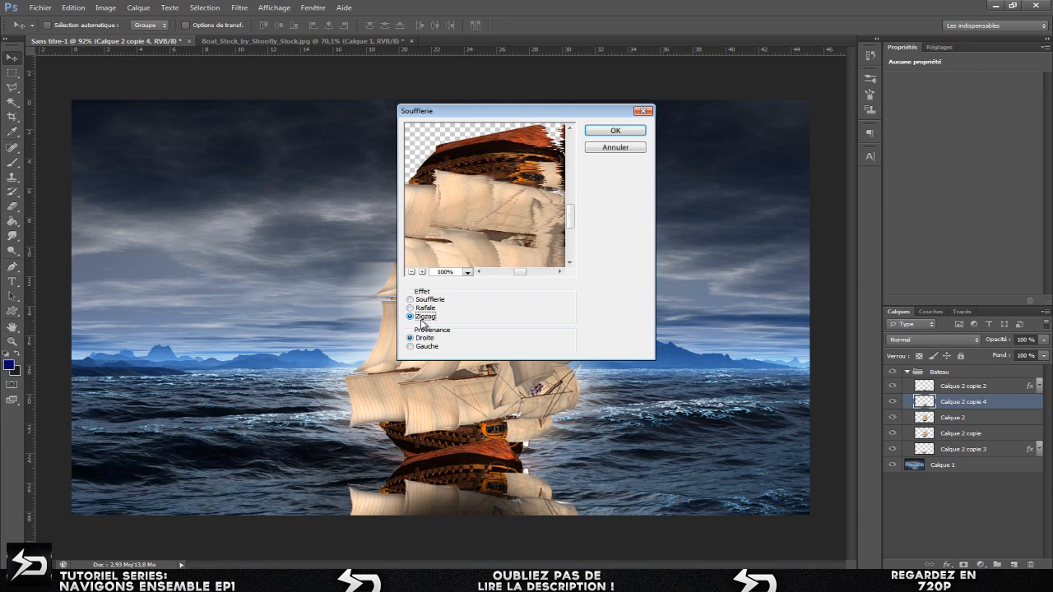
left_click(605, 134)
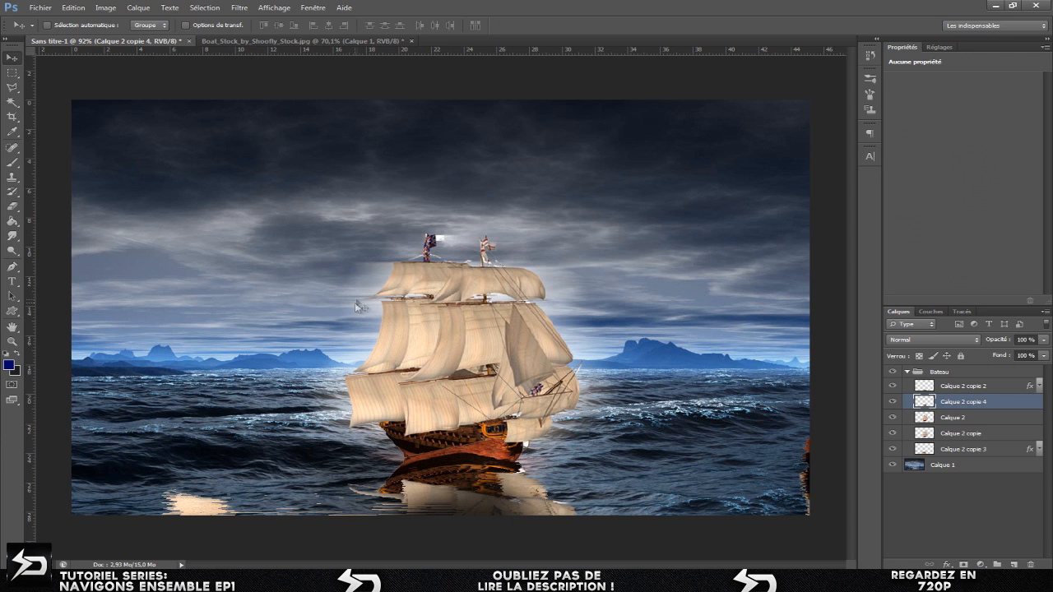
- Erase the stray reflection fragments left by the filter near the lower-left and lower-right edges of the image
left_click(12, 205)
mouse_move(202, 424)
left_mouse_down()
mouse_move(183, 442)
mouse_move(190, 525)
mouse_move(230, 494)
left_mouse_up()
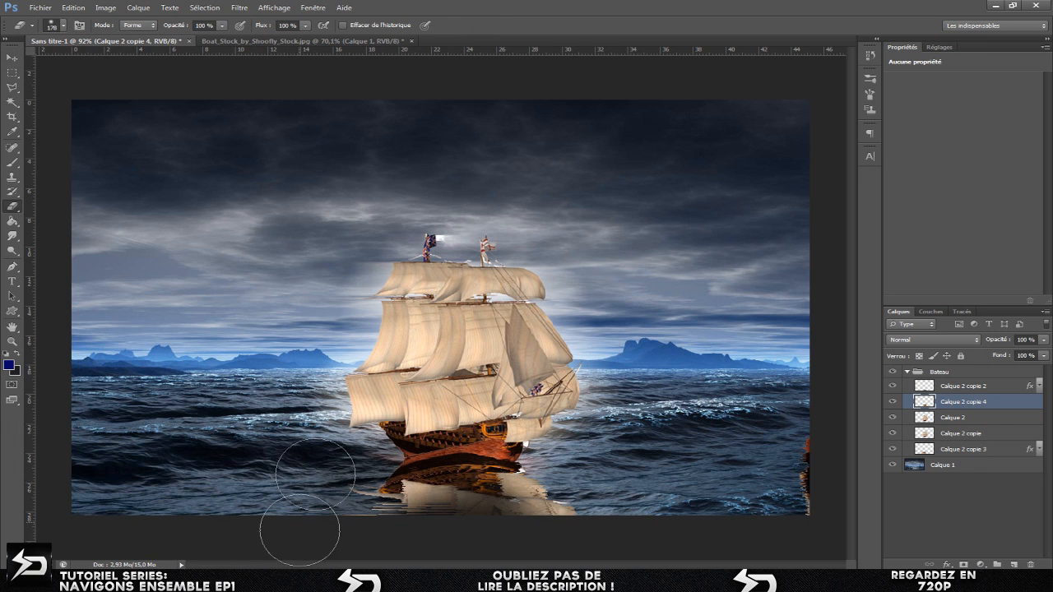
mouse_move(804, 428)
left_mouse_down()
mouse_move(799, 493)
mouse_move(796, 469)
mouse_move(790, 494)
left_mouse_up()
left_click(11, 58)
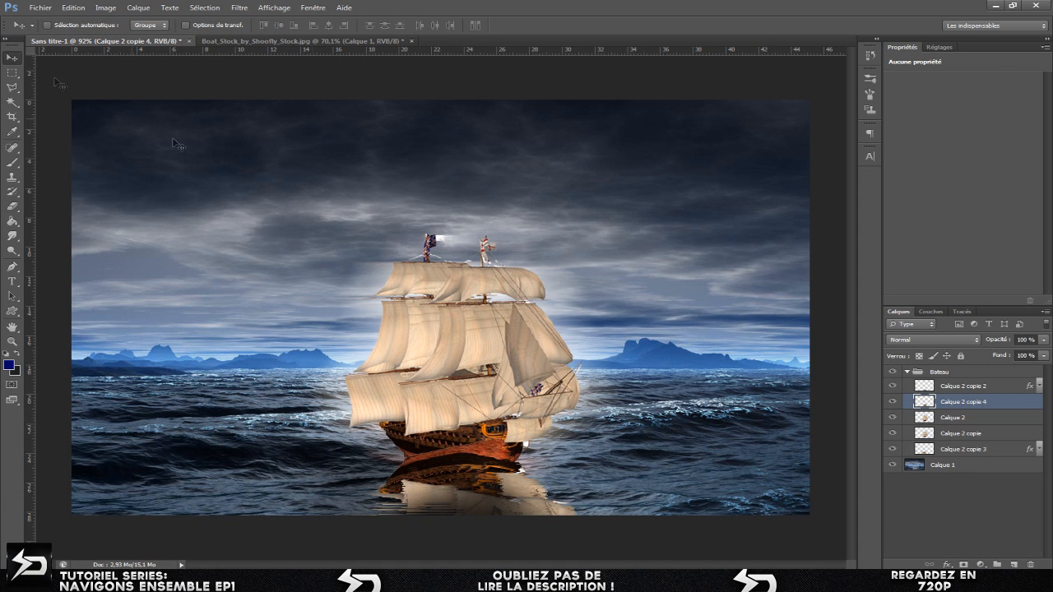
- Set the blend mode of the reflection layer Calque 2 copie 4 to Incrustation
left_click(932, 341)
left_click(933, 340)
left_click(934, 341)
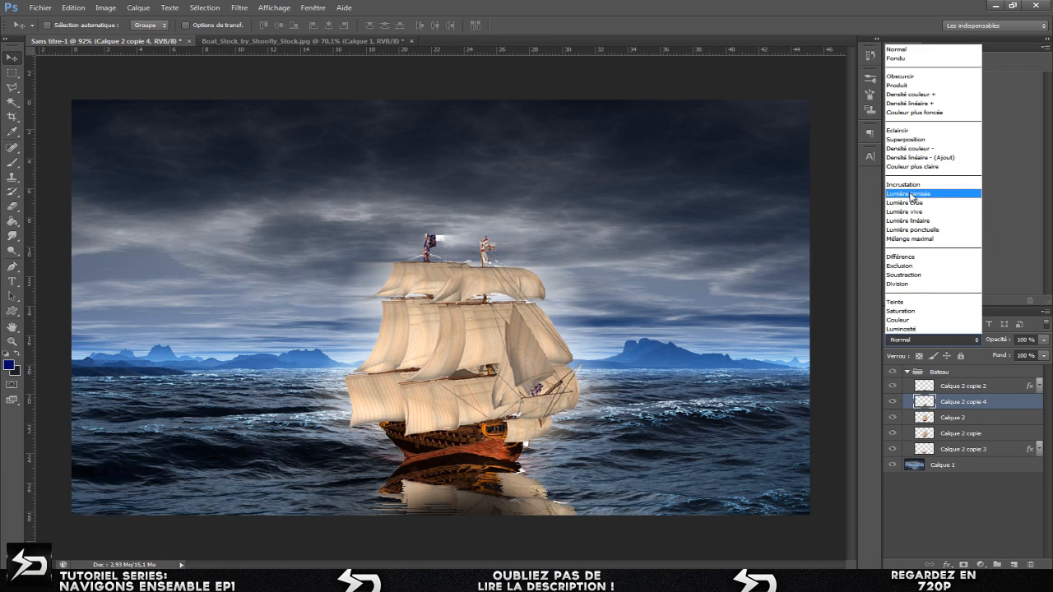
left_click(916, 184)
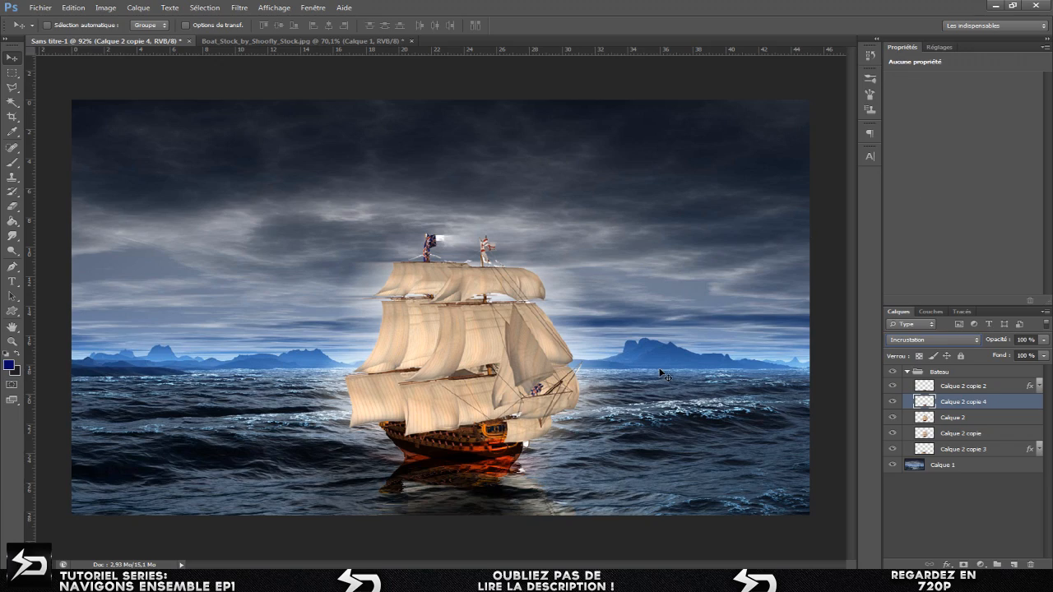
- Erase the part of the reflection that overlaps the hull with a soft 60 px eraser, hiding and reshowing Calque 2 to locate it
scroll(391, 428, "up", 5)
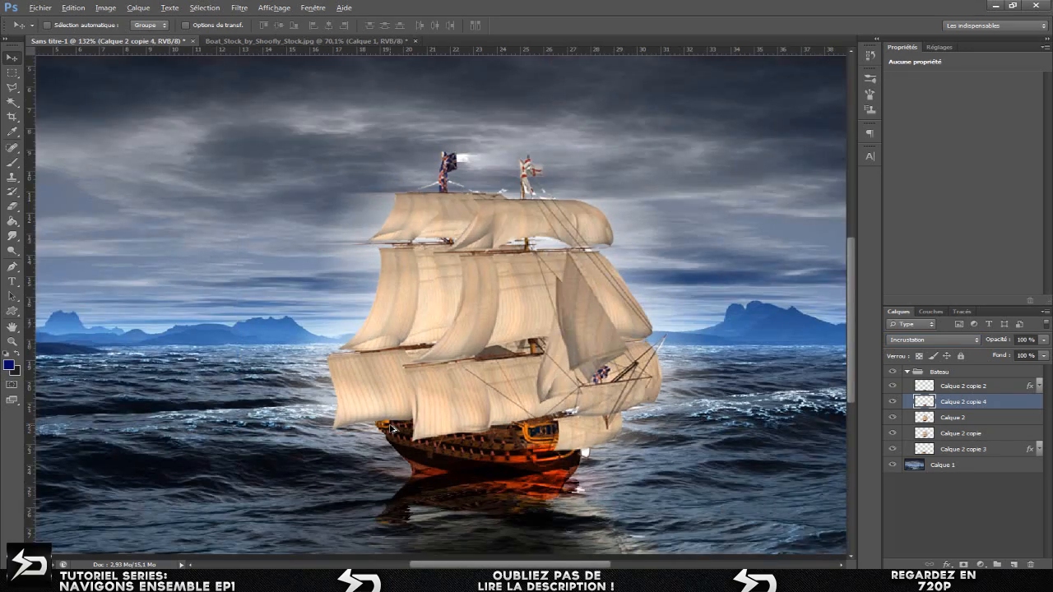
scroll(390, 425, "up", 3)
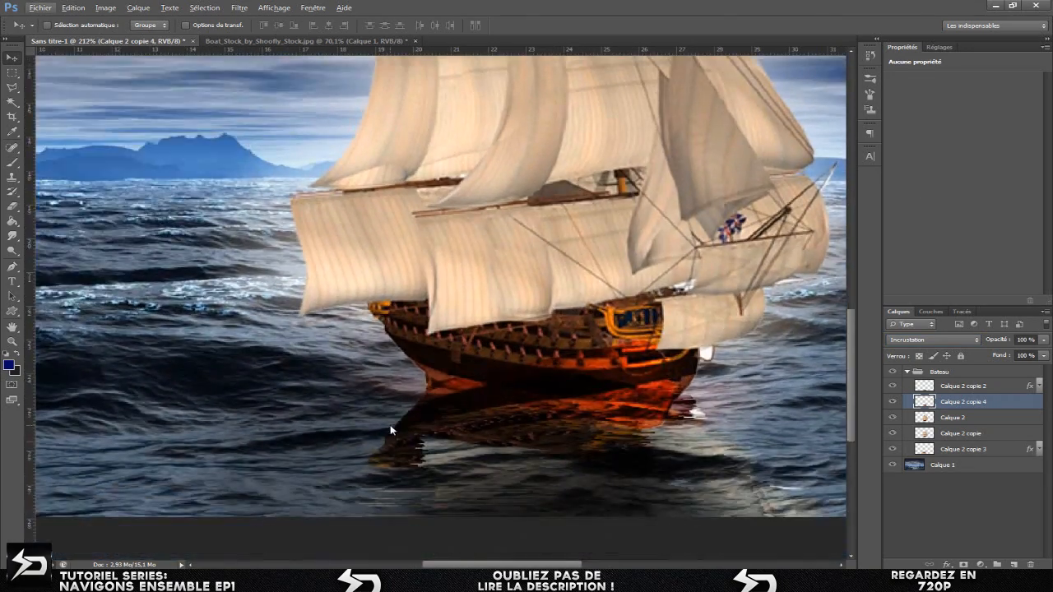
left_click(12, 206)
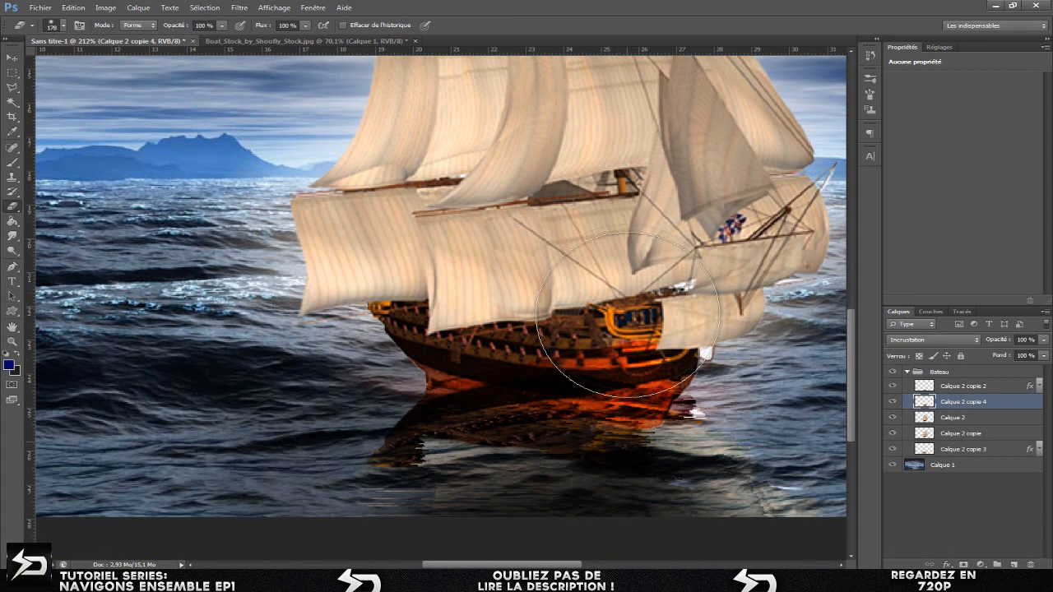
left_click(65, 28)
left_click_drag(61, 61, 45, 60)
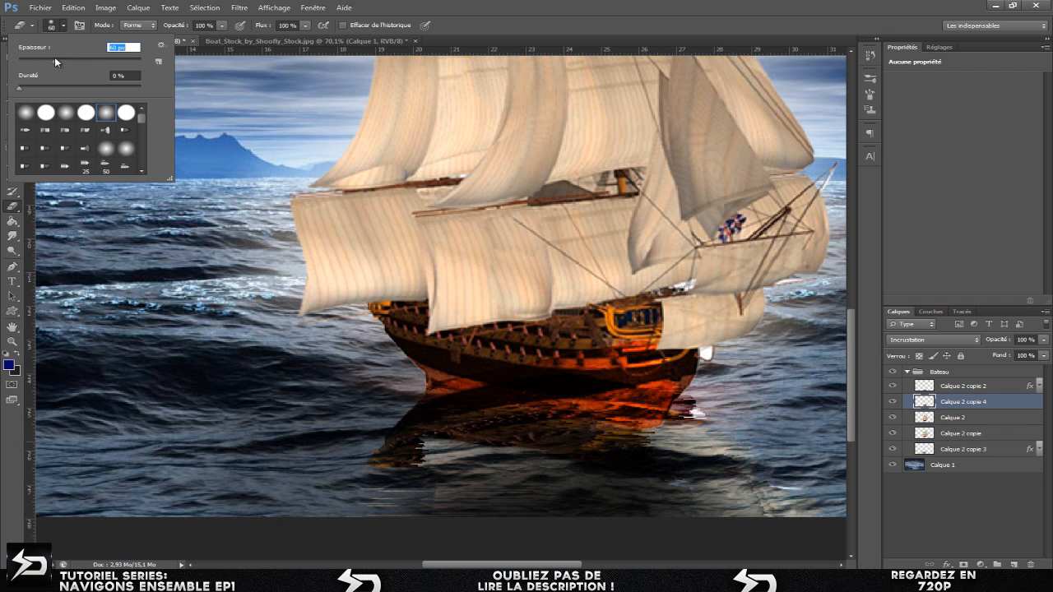
left_click(67, 28)
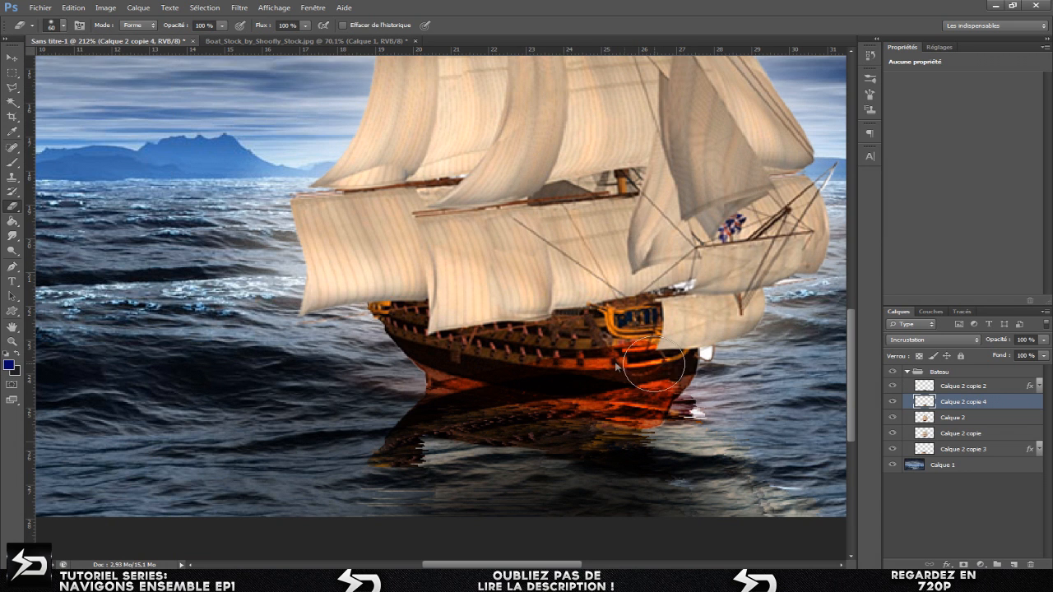
left_click(893, 418)
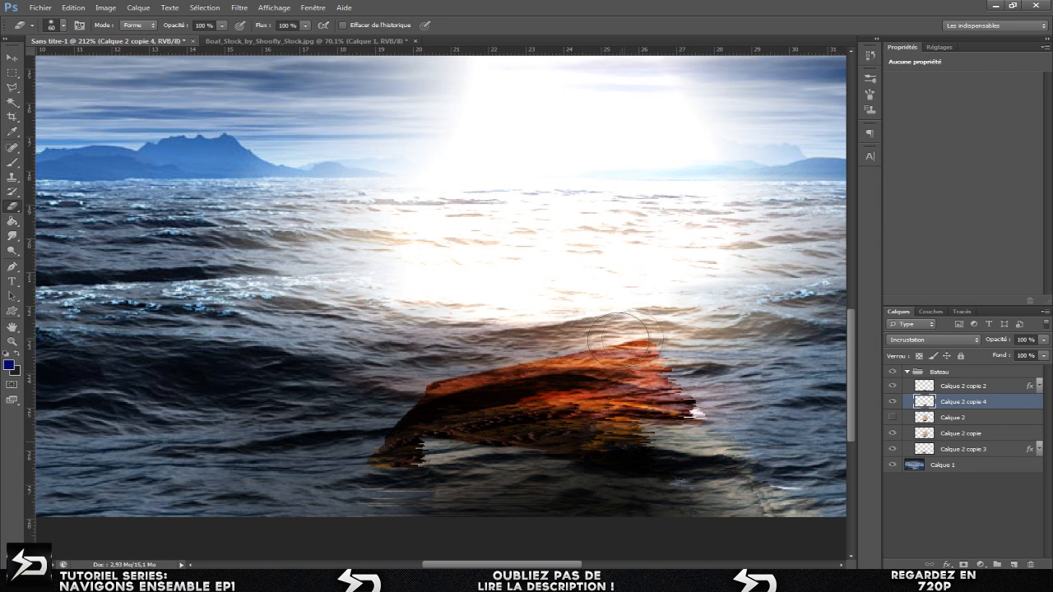
left_click(893, 418)
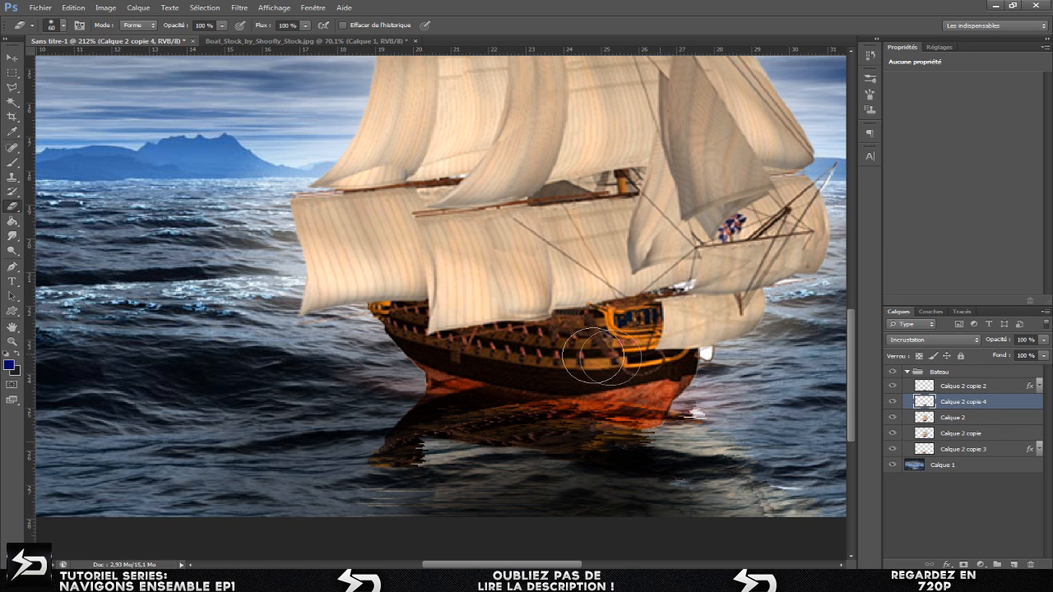
key("v")
- Try other blend modes up to Eclaircir on the reflection layer, and restore Incrustation
scroll(273, 232, "down", 4)
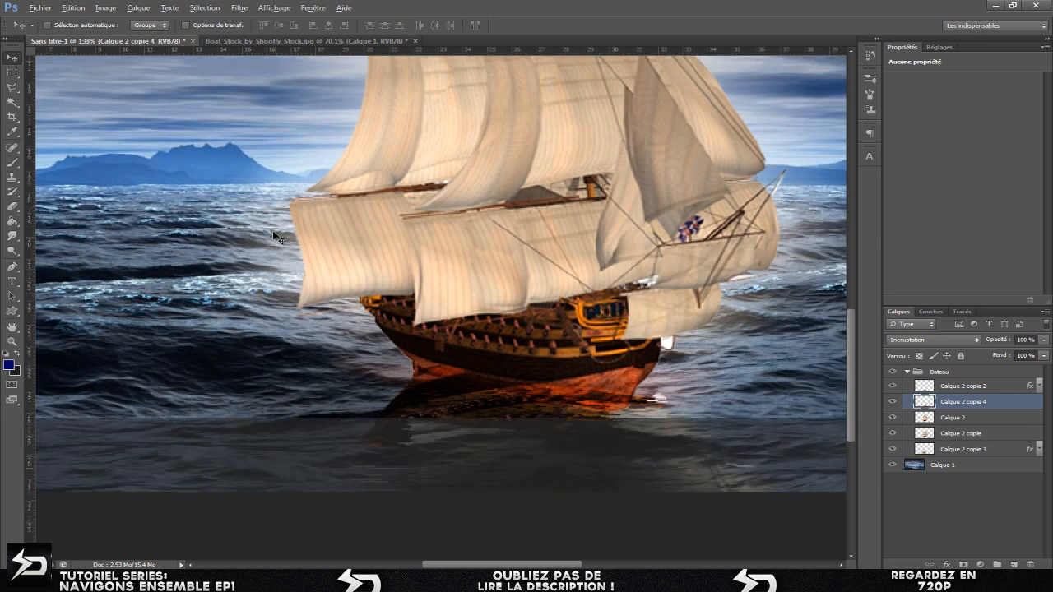
scroll(395, 363, "up", 2)
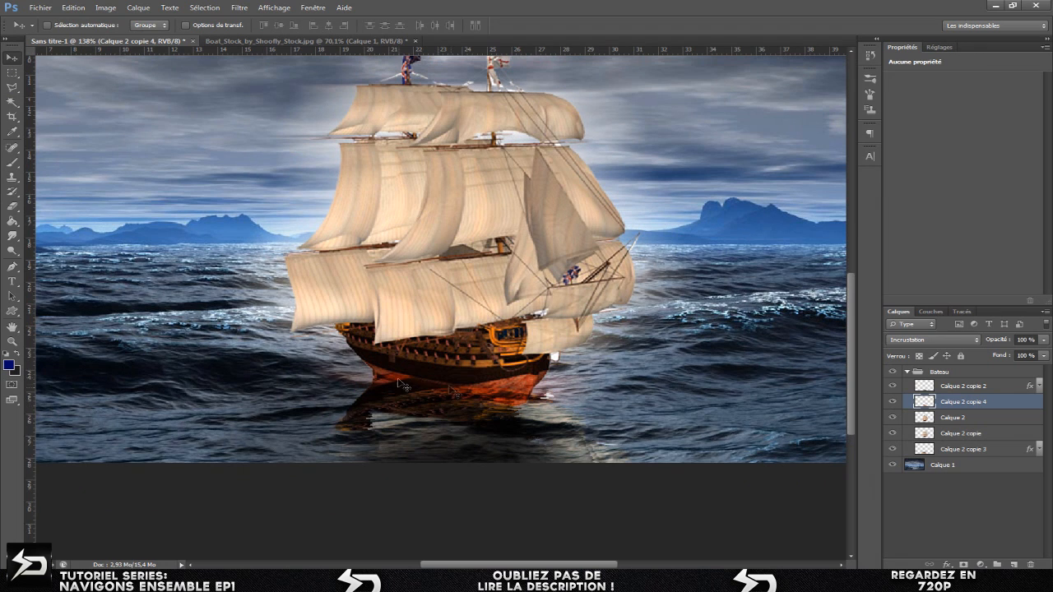
left_click(940, 343)
left_click(938, 341)
left_click(938, 340)
left_click(909, 197)
key("Up")
key("Up")
key("Up")
key("Up")
key("Up")
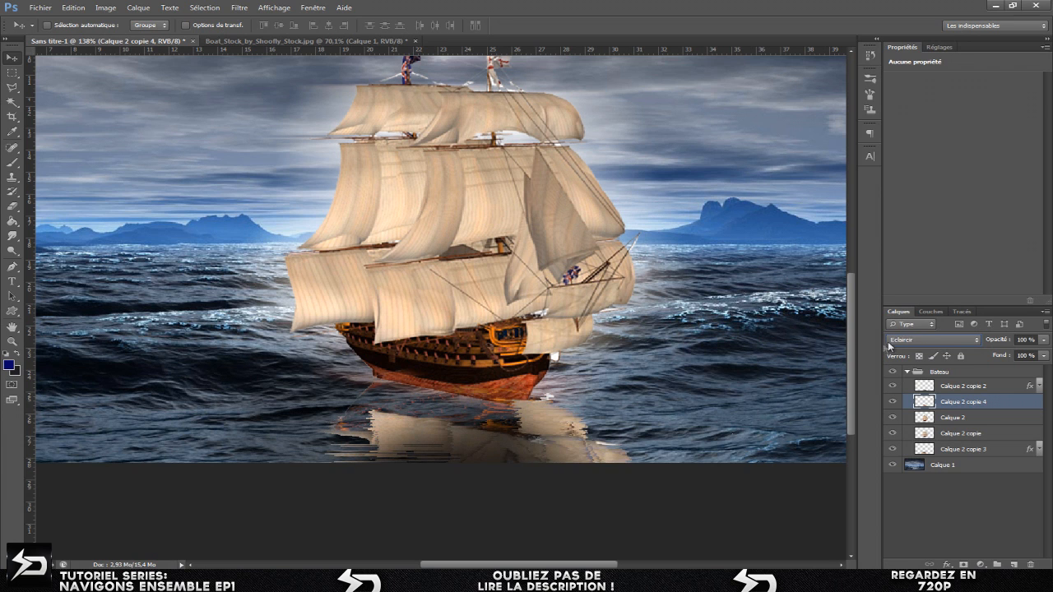
left_click(893, 346)
left_click(910, 197)
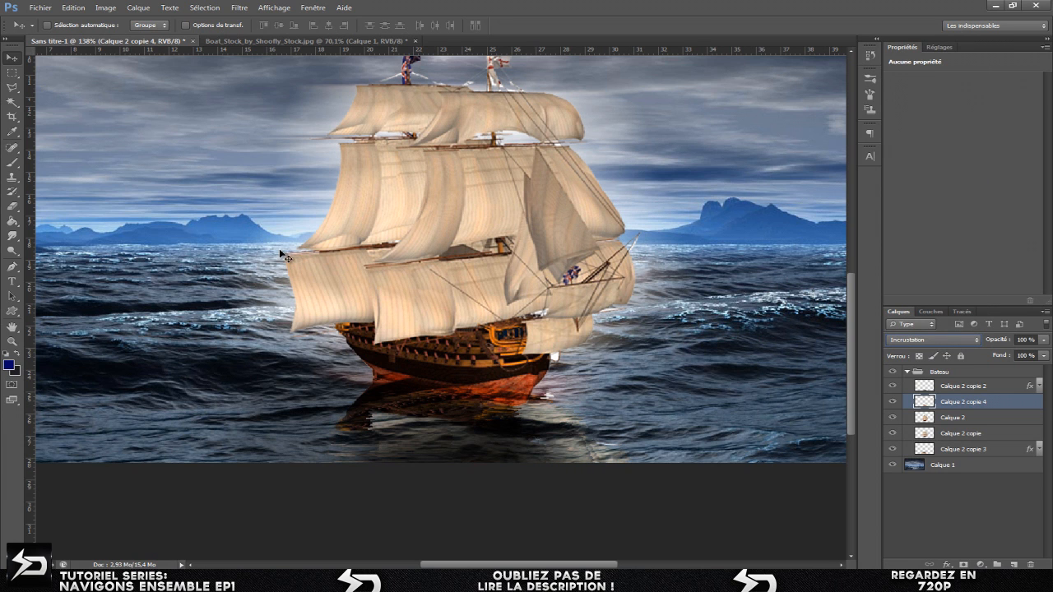
- Set the opacity of the reflection layer Calque 2 copie 4 to 60 %
left_click(1017, 340)
key("BackSpace")
type("7")
key("BackSpace")
type("5")
key("BackSpace")
type("4")
key("BackSpace")
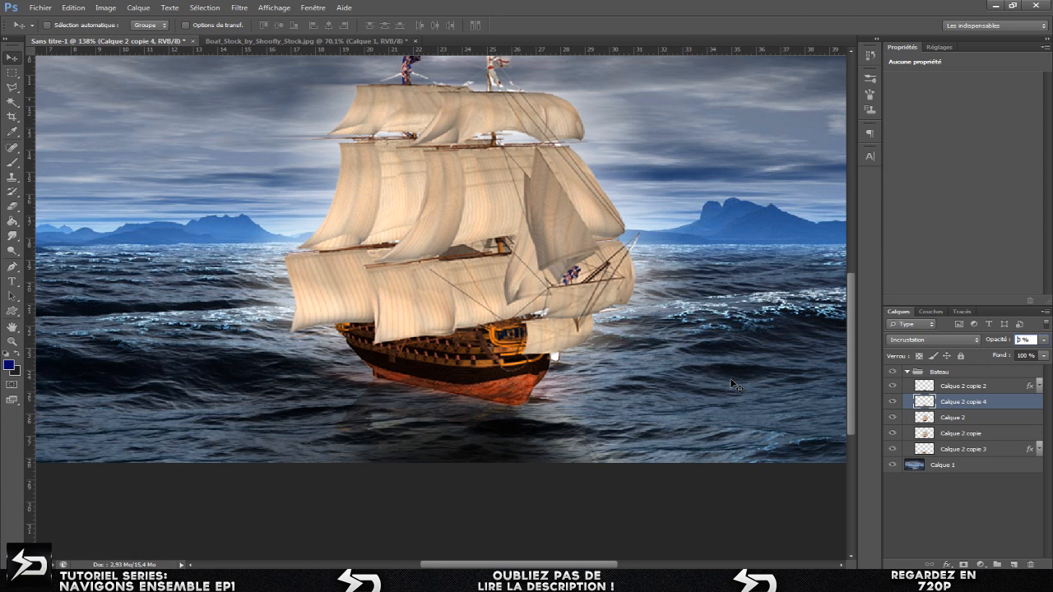
type("6")
key("Return")
scroll(676, 327, "down", 4)
scroll(676, 326, "down", 1)
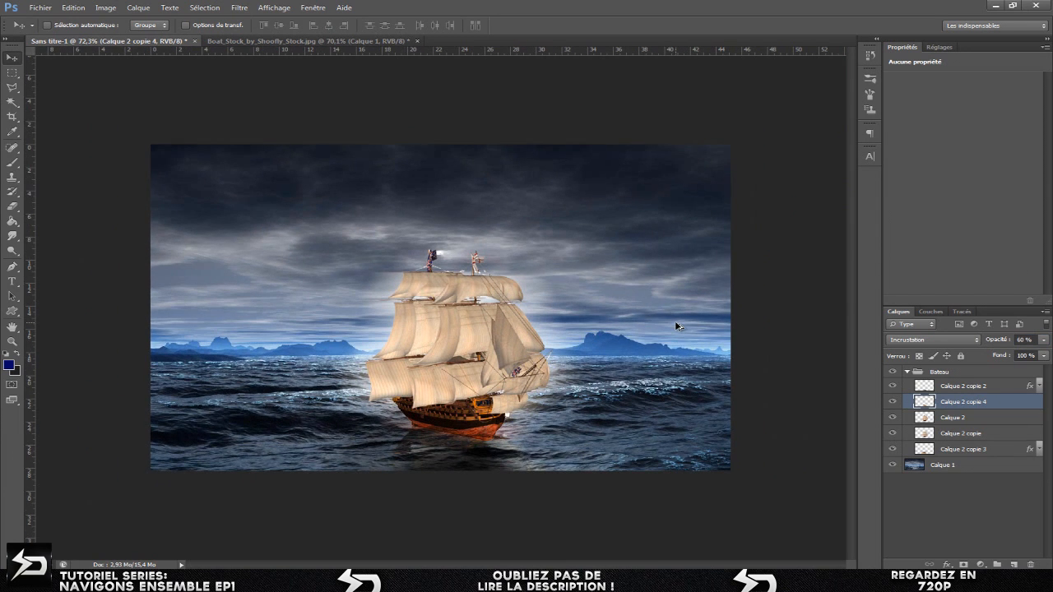
scroll(535, 393, "up", 1)
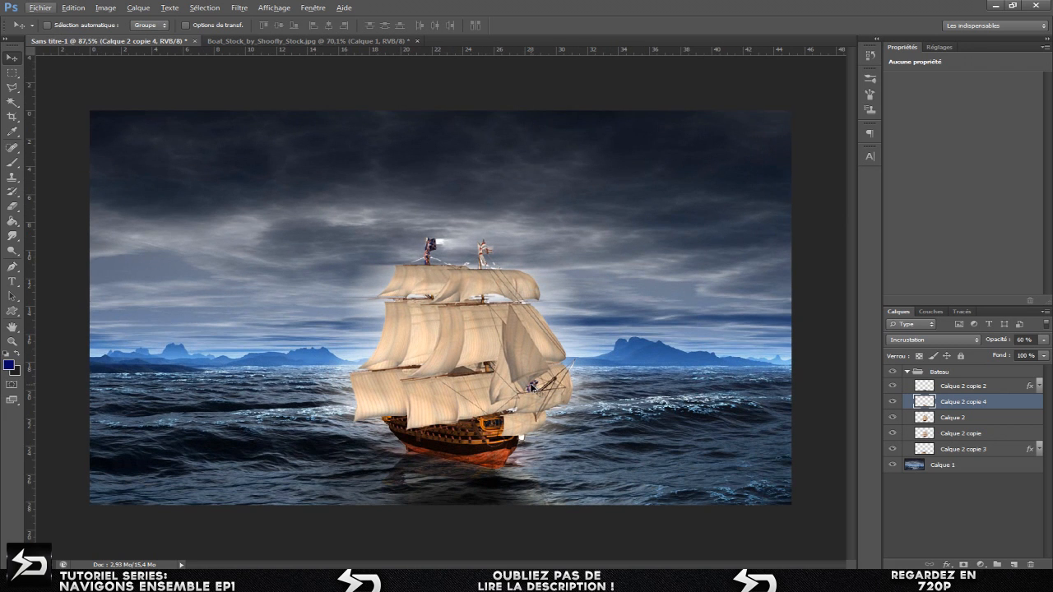
- Collapse the Bateau group and toggle its visibility off and on to compare the scene with and without the ship
left_click(907, 372)
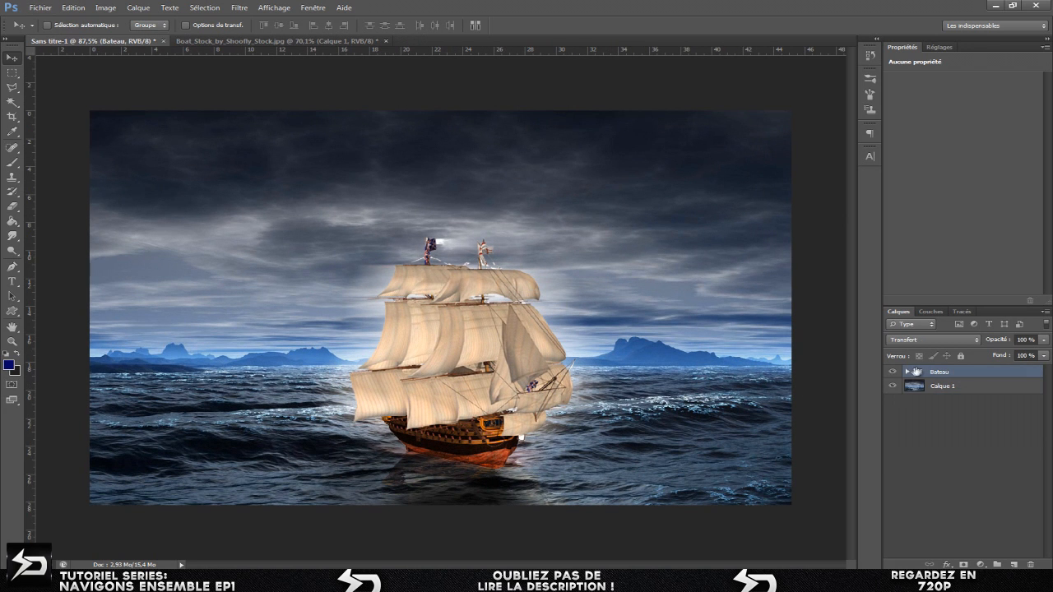
left_click(893, 373)
left_click(893, 374)
scroll(548, 349, "up", 1)
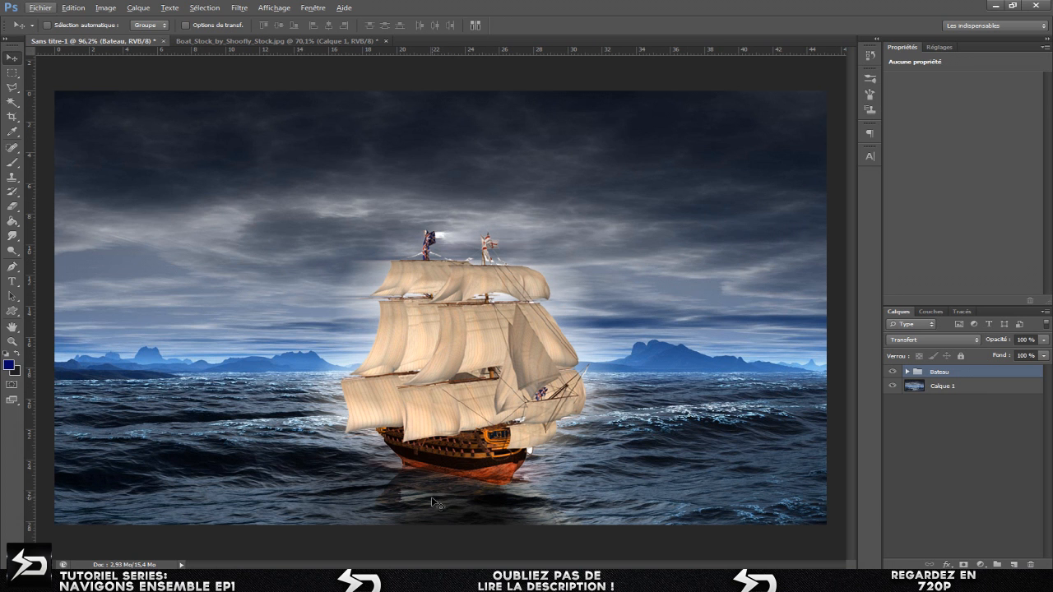
scroll(437, 403, "down", 3)
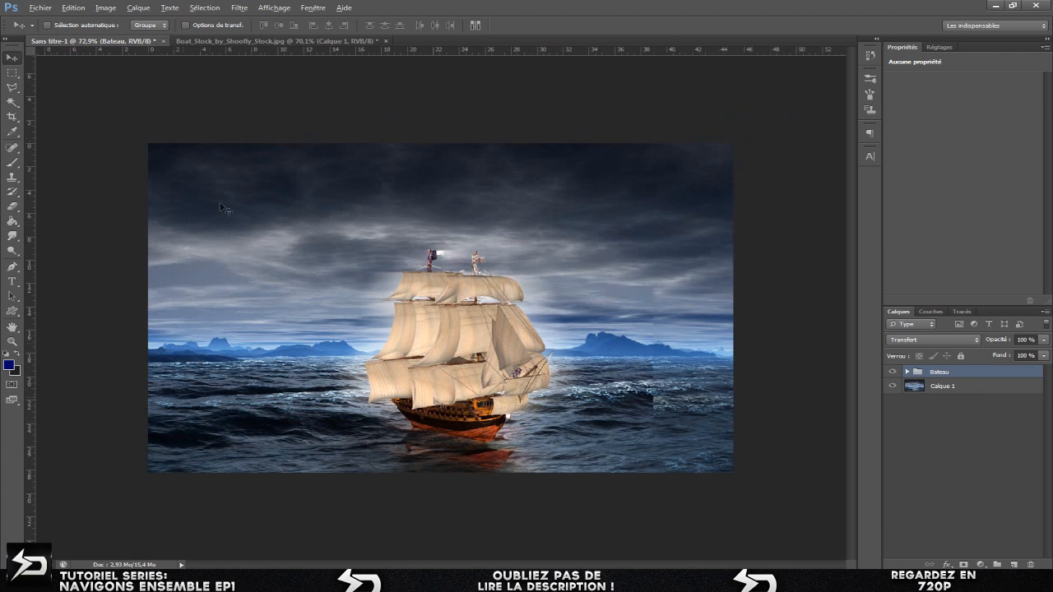
- Add a new layer above the Bateau group and set the foreground colour to golden yellow #e1b51d
left_click(1015, 565)
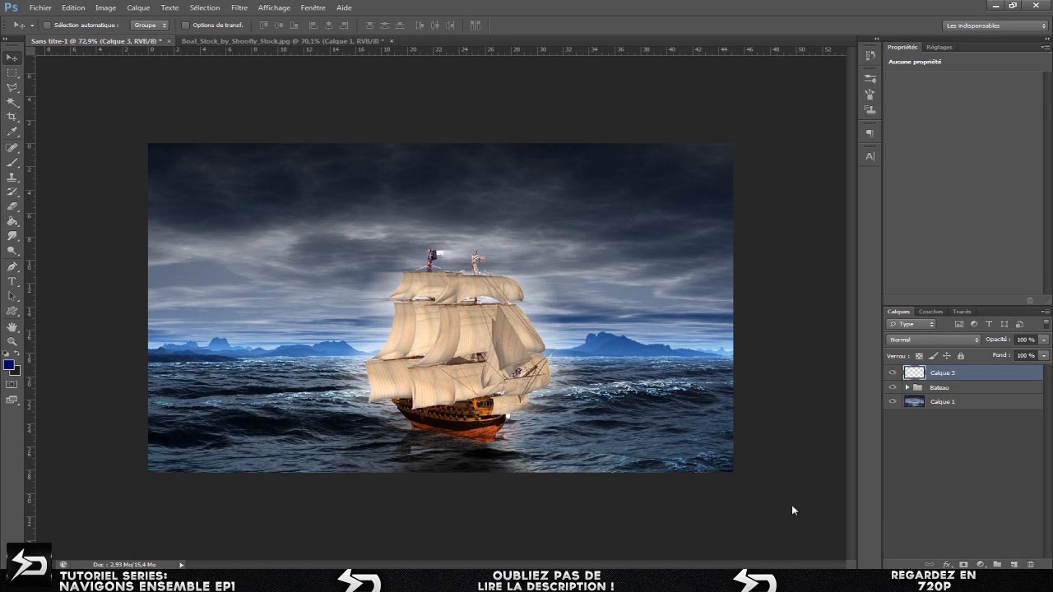
left_click(9, 365)
left_click(362, 388)
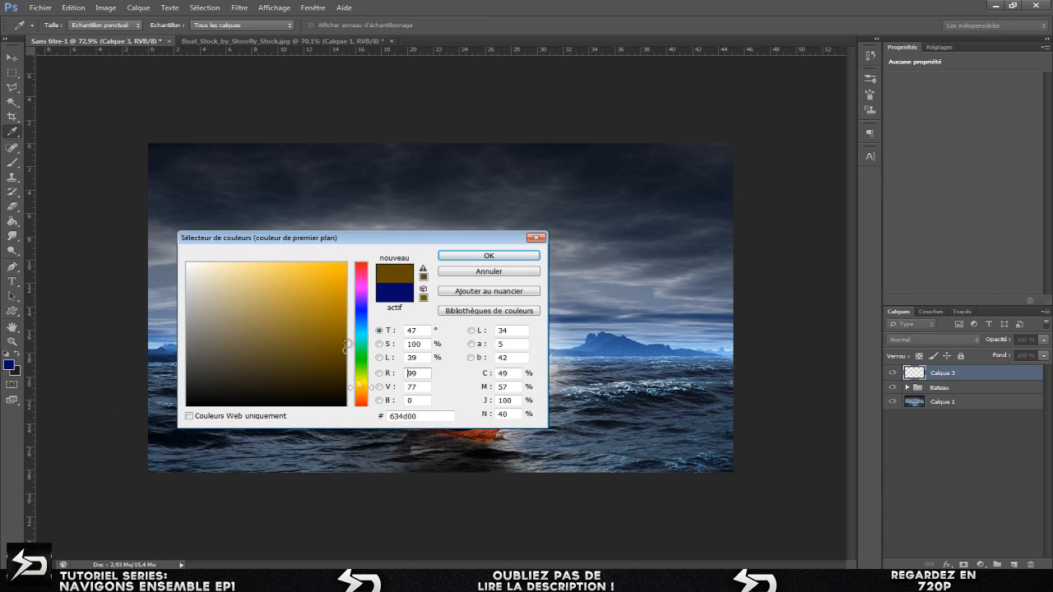
left_click_drag(330, 276, 326, 281)
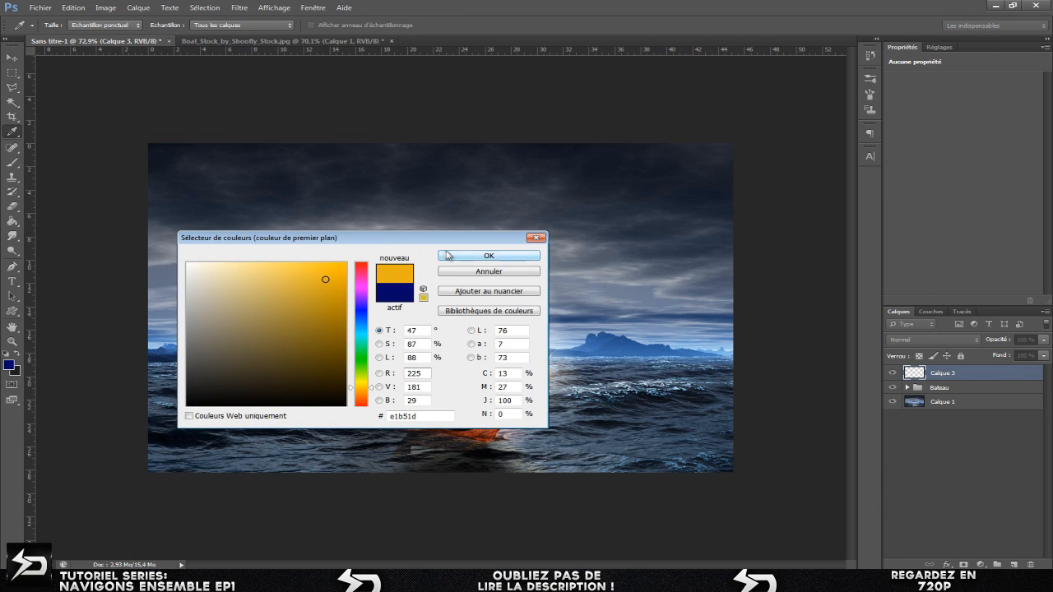
left_click(487, 256)
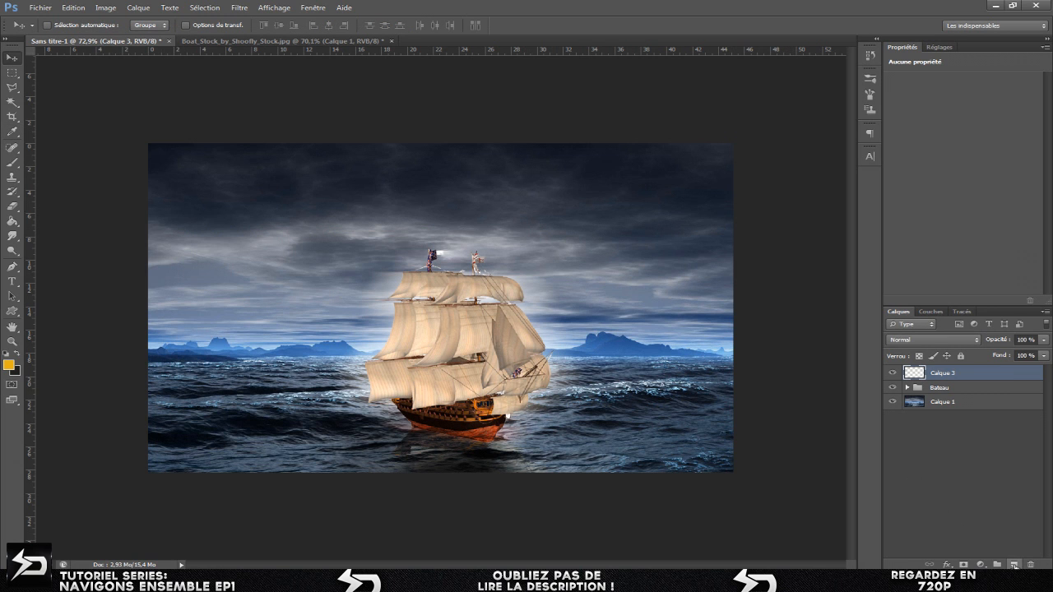
- Paint one golden dab in the sky's upper-left corner with a soft 300 px brush at 0 % hardness
left_click(11, 165)
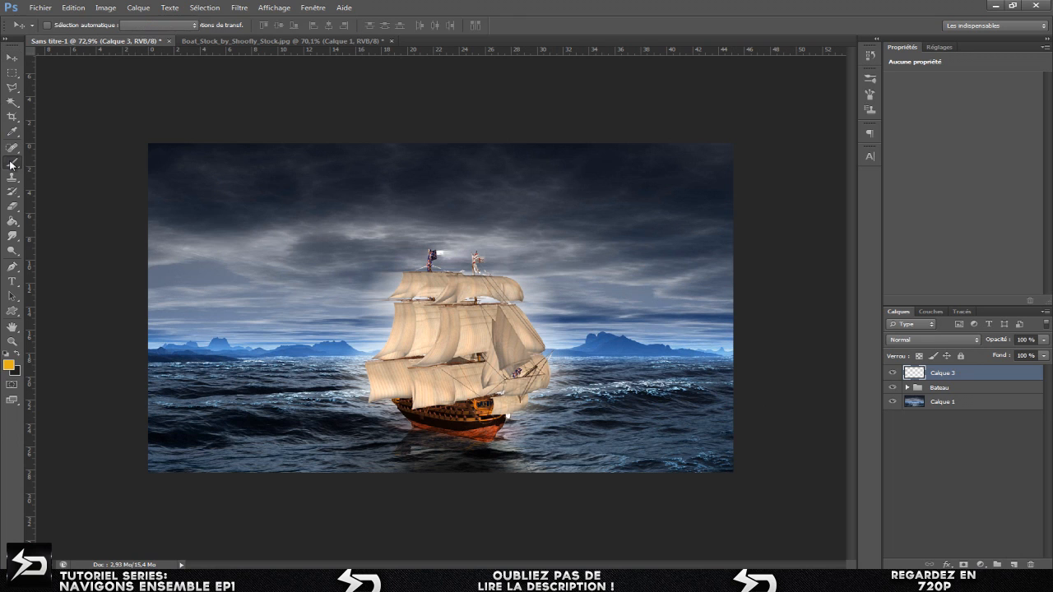
left_click(49, 162)
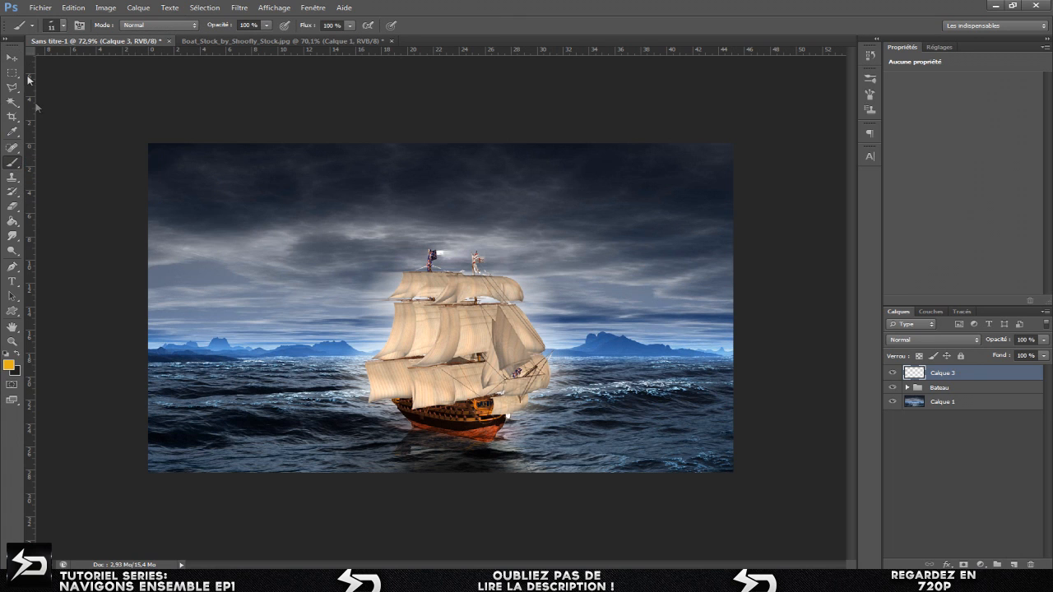
left_click(63, 27)
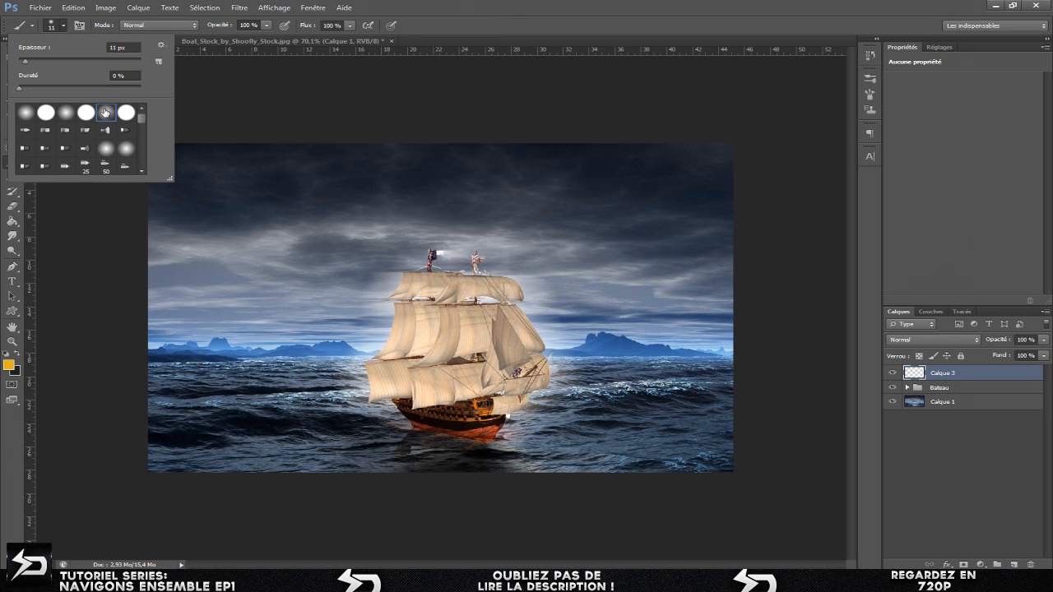
left_click(89, 59)
left_click(116, 60)
scroll(122, 41, "down", 1)
key("Return")
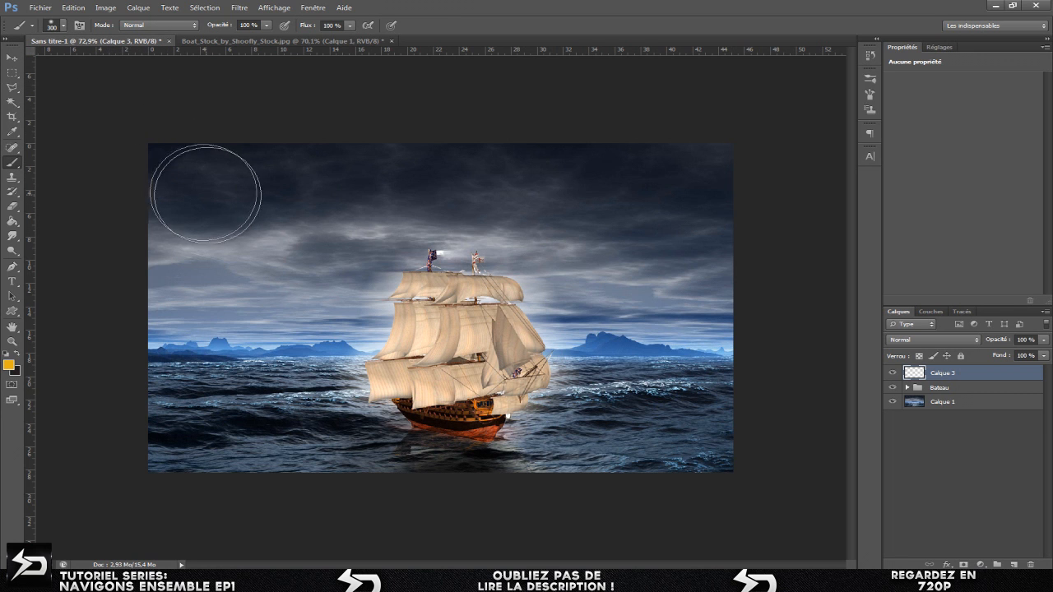
left_click(186, 174)
- Free-transform the golden glow on Calque 3 to make it slightly larger
key("v")
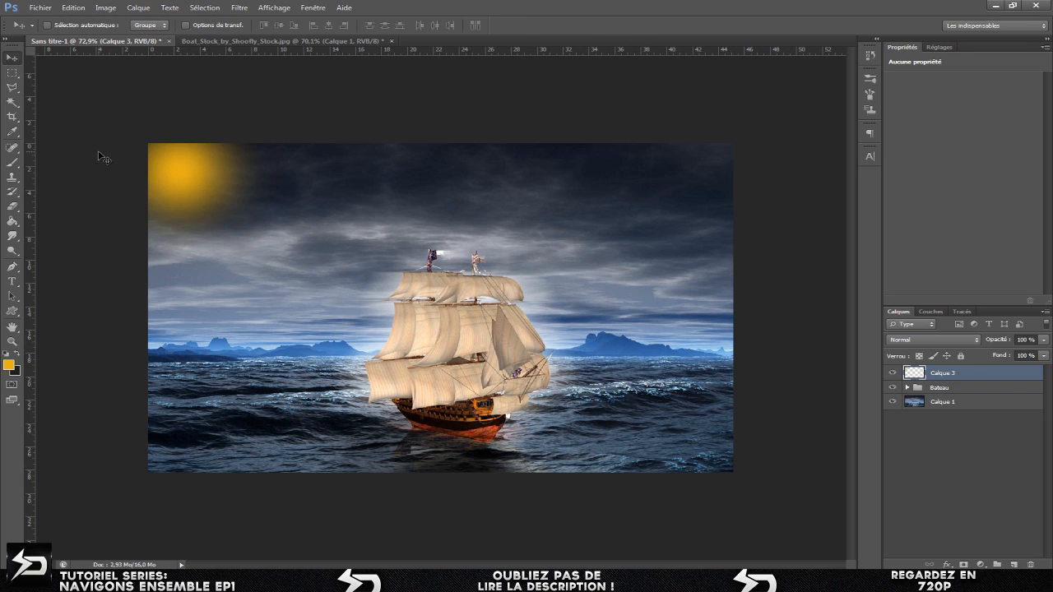
key("ctrl+t")
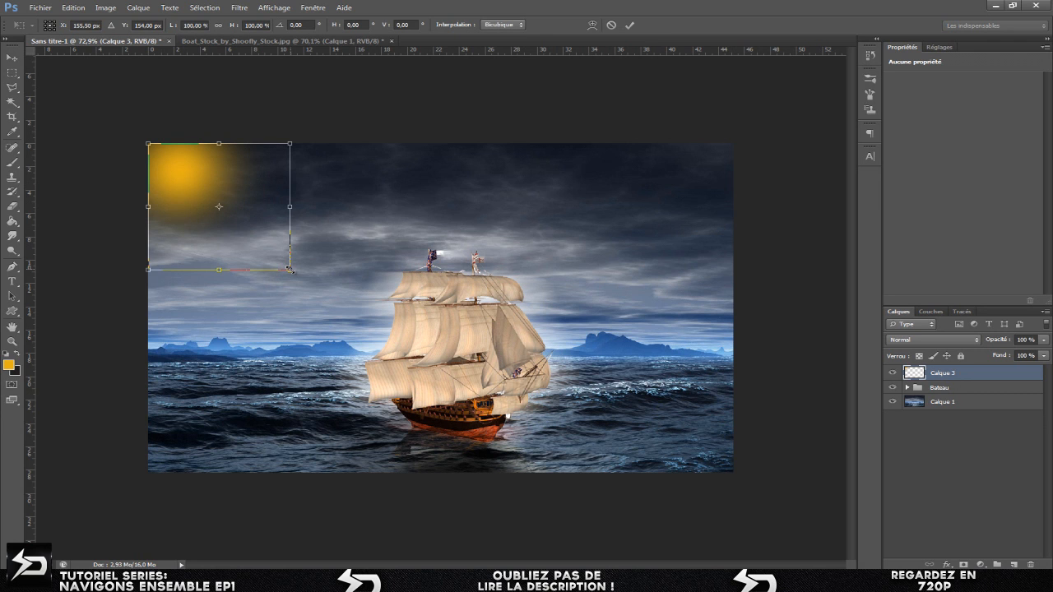
left_click_drag(290, 269, 306, 284)
key("Return")
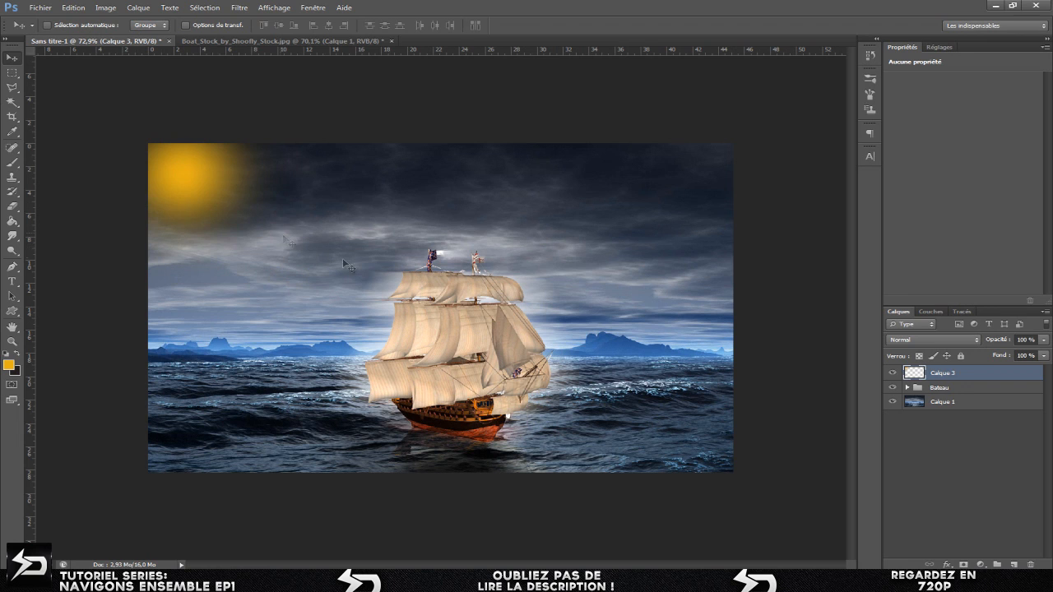
- Add a new layer and marquee-select a tall, narrow rectangle from the sky's top edge down to just below the horizon
left_click(1012, 565)
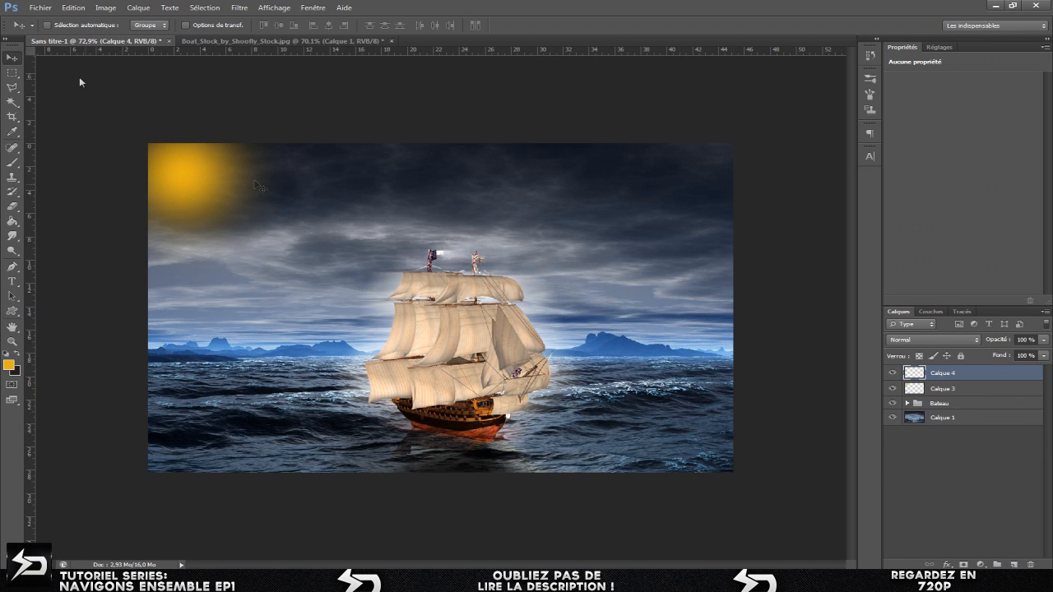
left_click(12, 73)
left_click_drag(338, 129, 369, 363)
key("ctrl+d")
right_click(11, 75)
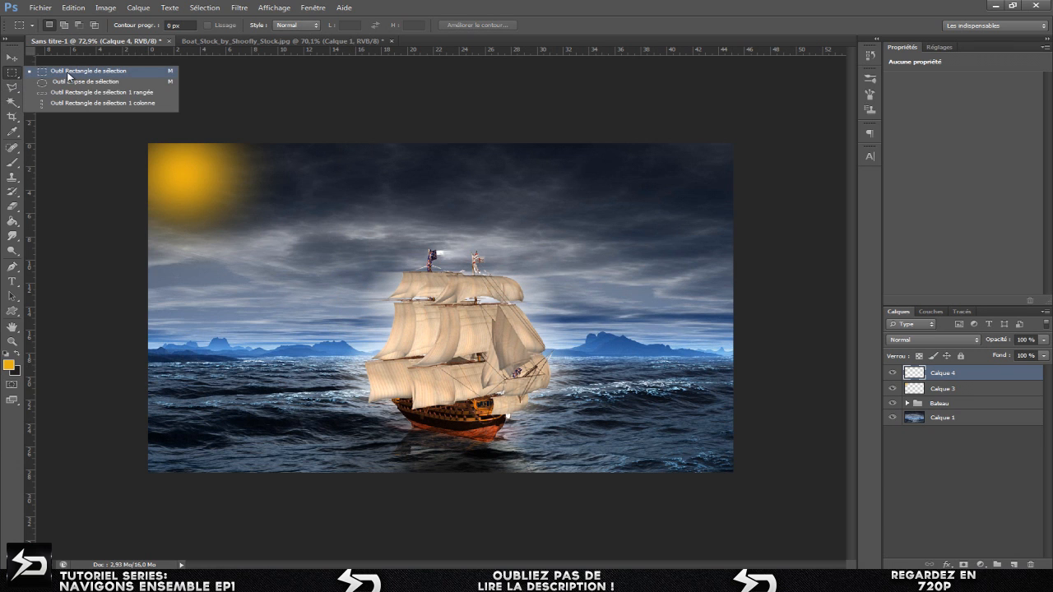
left_click(68, 75)
left_click_drag(309, 135, 331, 370)
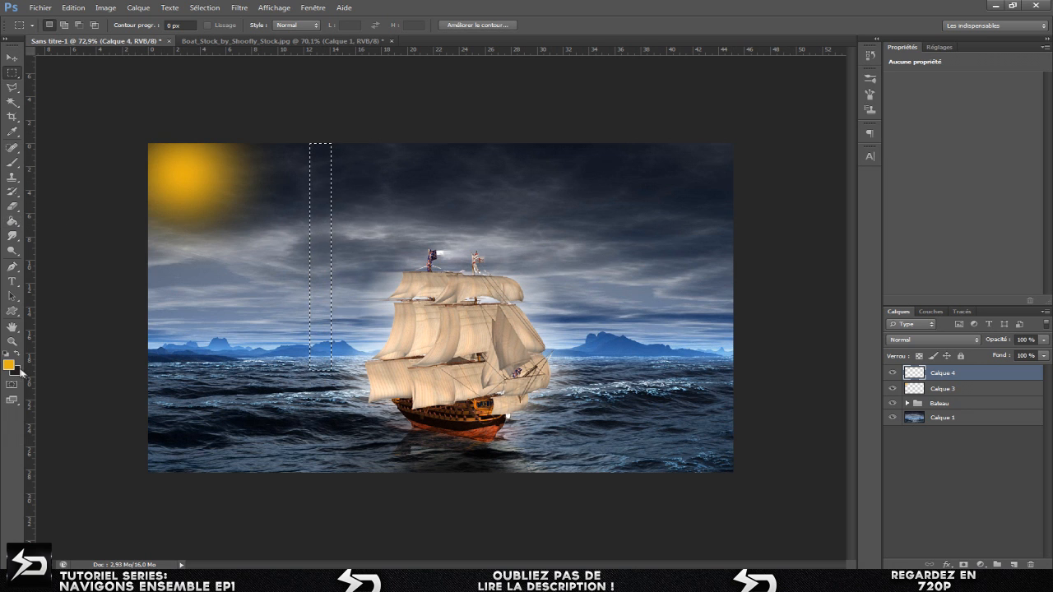
- Fill the narrow rectangular selection with the golden-yellow foreground colour using the Paint Bucket, and deselect it
left_click(12, 220)
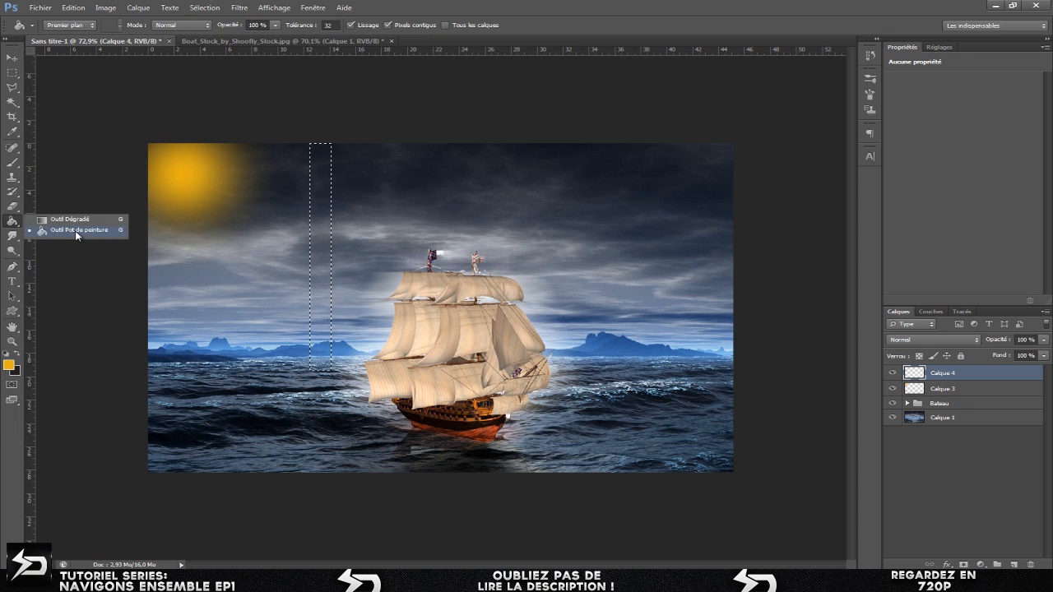
left_click(76, 232)
left_click(320, 223)
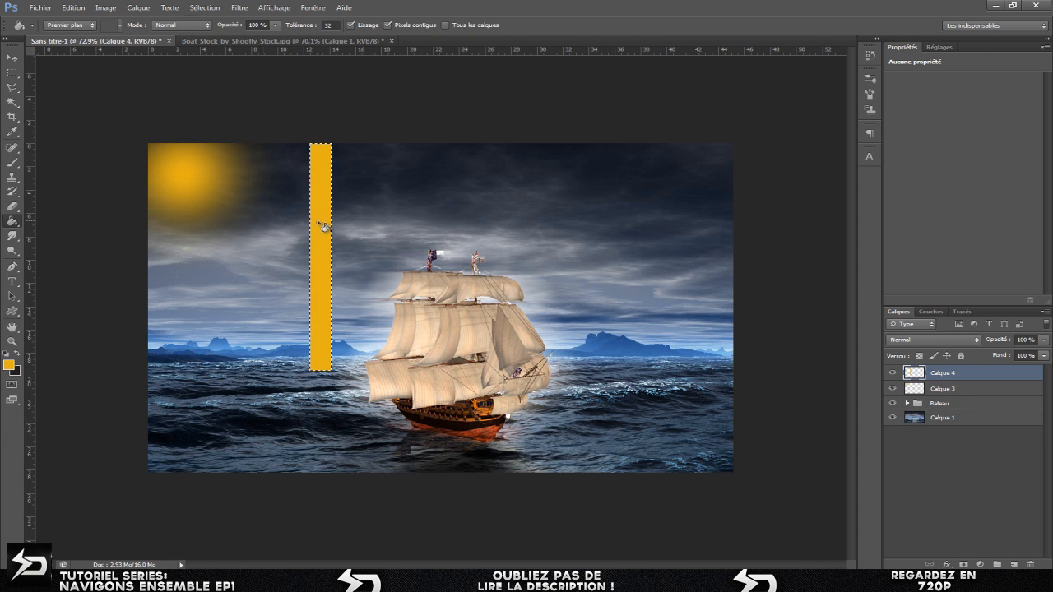
key("m")
left_click(12, 57)
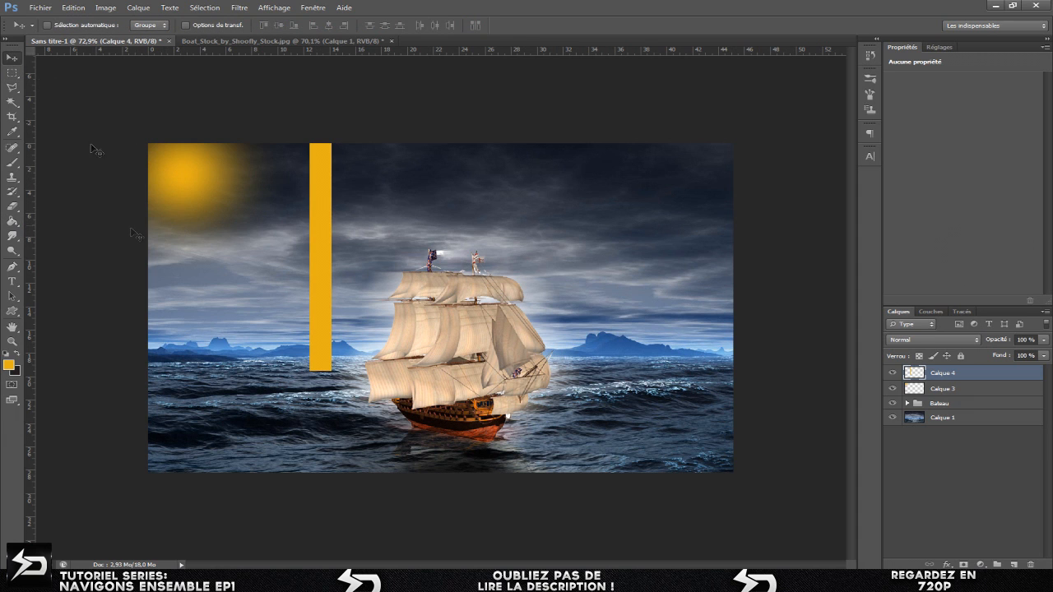
key("ctrl+t")
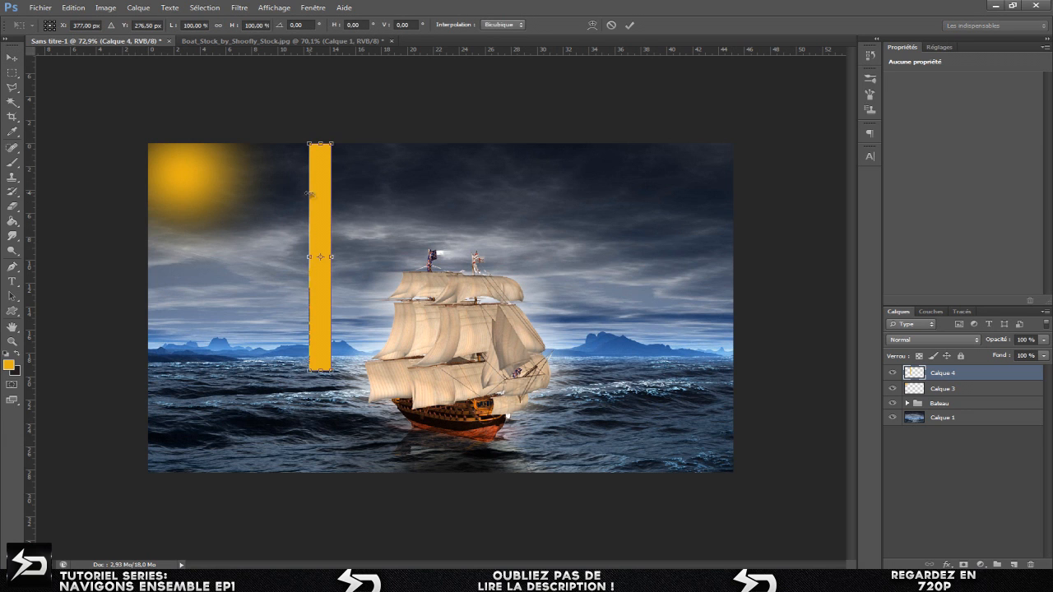
right_click(318, 192)
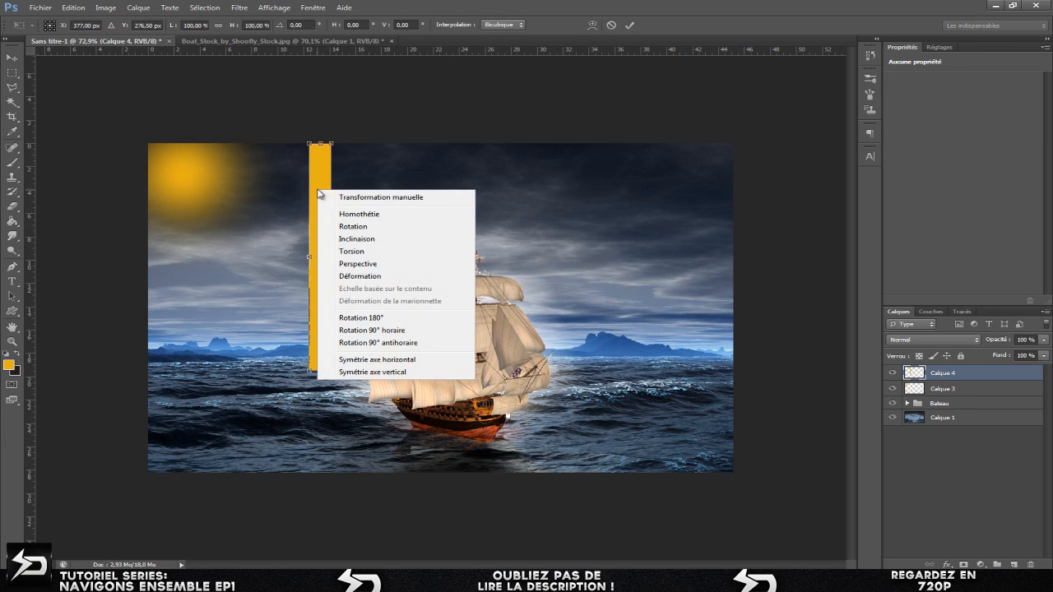
left_click(371, 277)
left_click_drag(320, 265, 268, 267)
key("Escape")
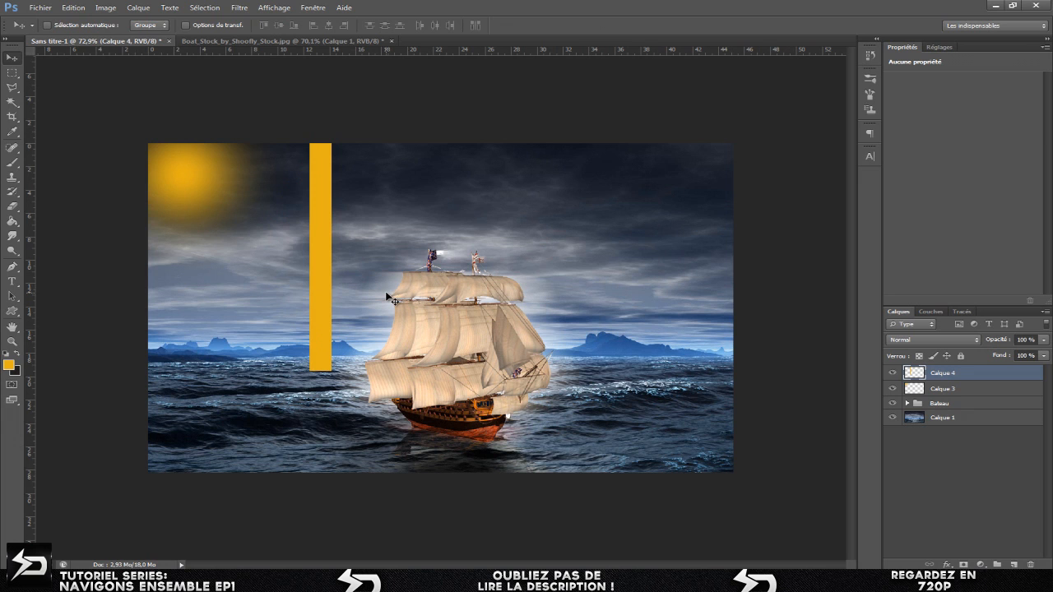
- Try to warp the golden bar by pulling its four corners outward so that both ends flare
key("ctrl+t")
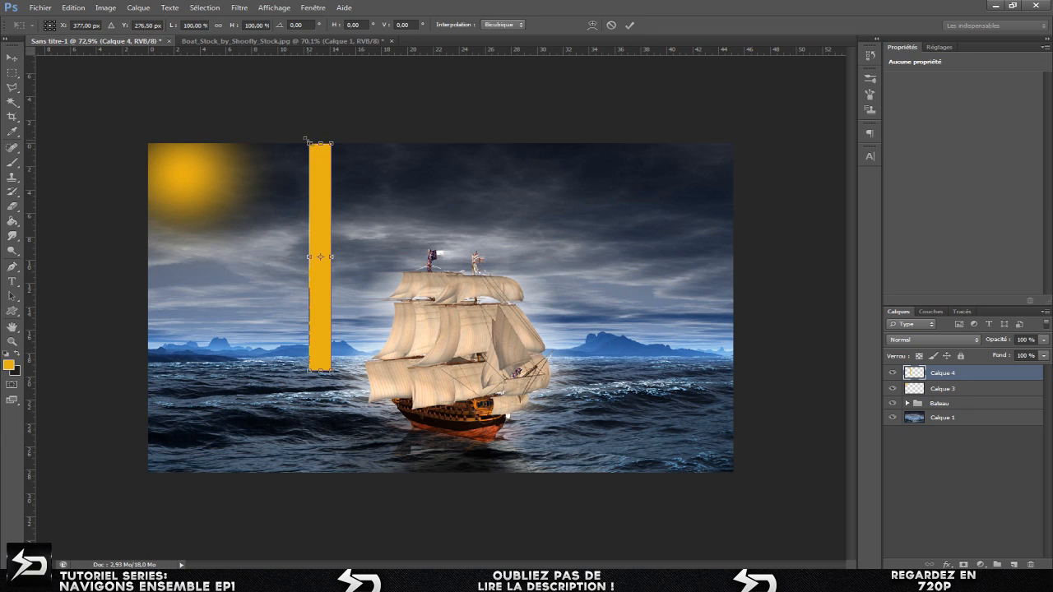
right_click(322, 193)
left_click(354, 282)
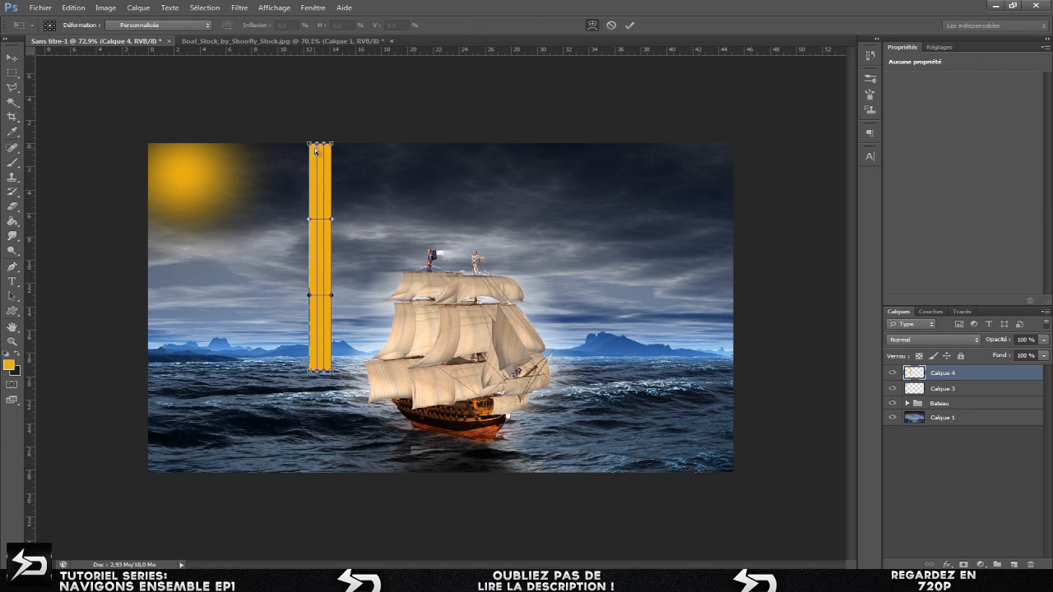
left_click_drag(310, 146, 377, 112)
left_click_drag(308, 376, 272, 395)
left_click_drag(331, 374, 360, 396)
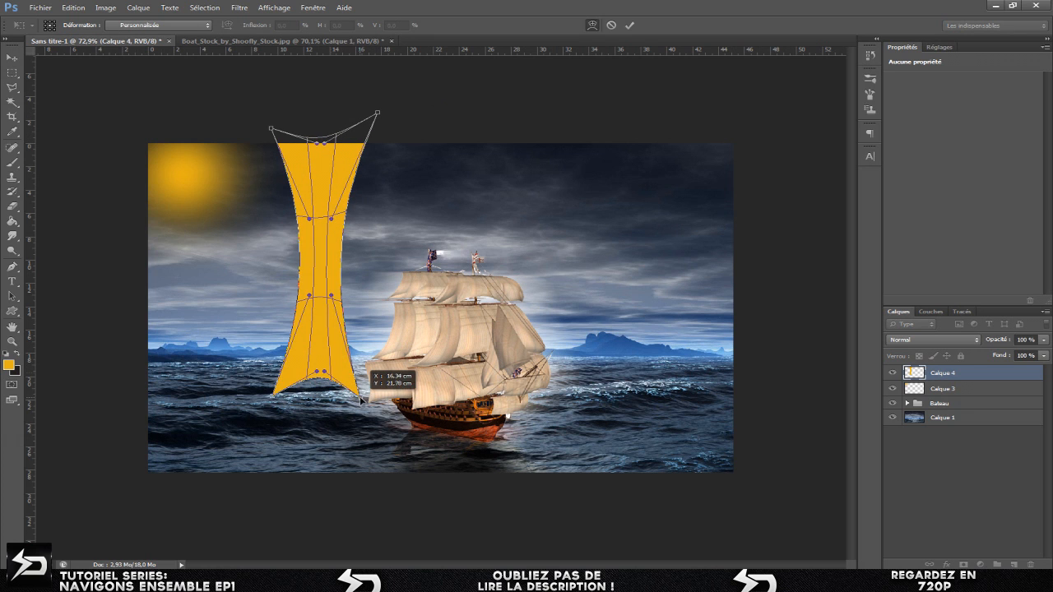
key("Return")
- Reposition the flared shape, and undo the moves and the four-corner warp back to the straight bar
left_click_drag(332, 265, 318, 289)
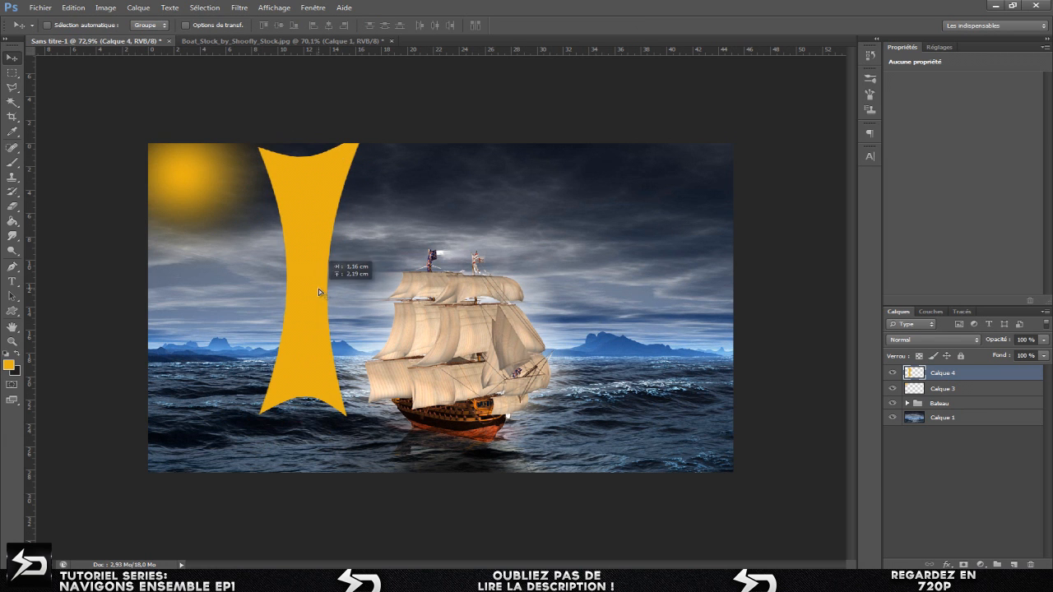
left_click_drag(308, 219, 325, 205)
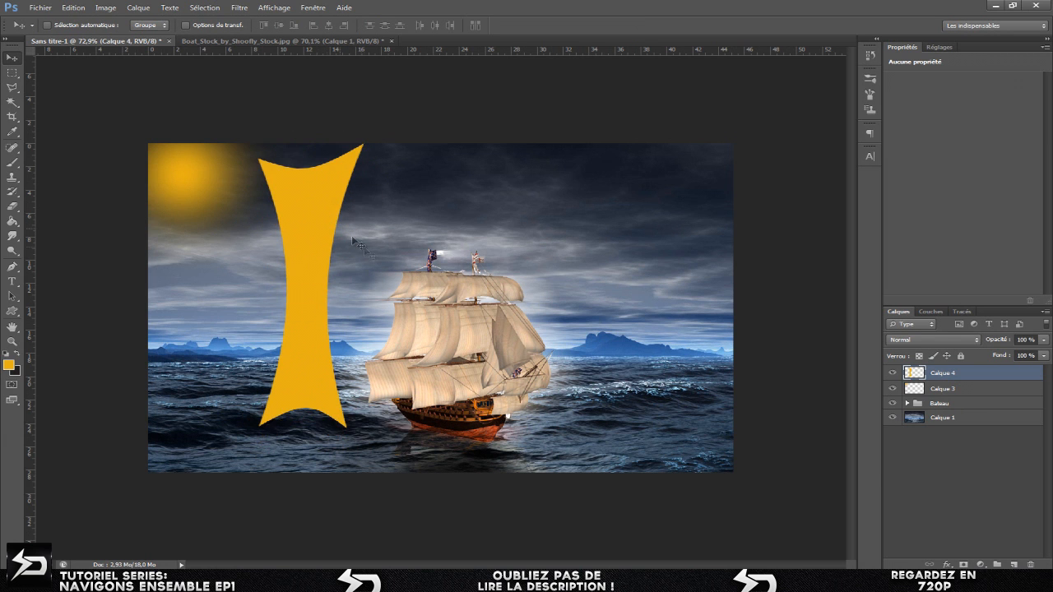
key("ctrl+alt+z")
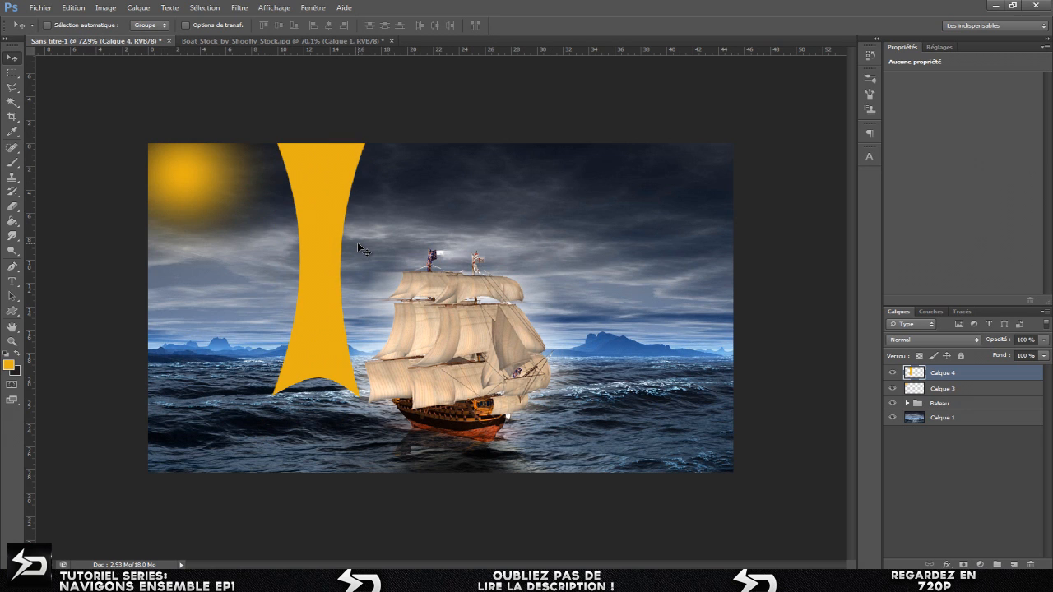
key("ctrl+alt+z")
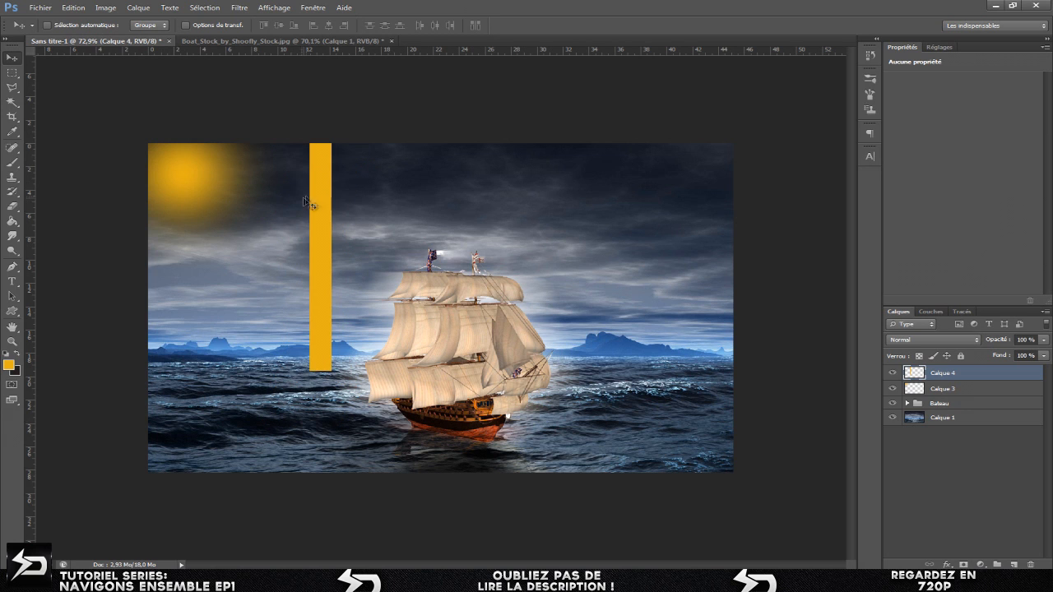
- Move the golden bar lower and warp it into a light ray with a flared base and a rounded lower edge
left_click_drag(304, 201, 310, 241)
key("ctrl+t")
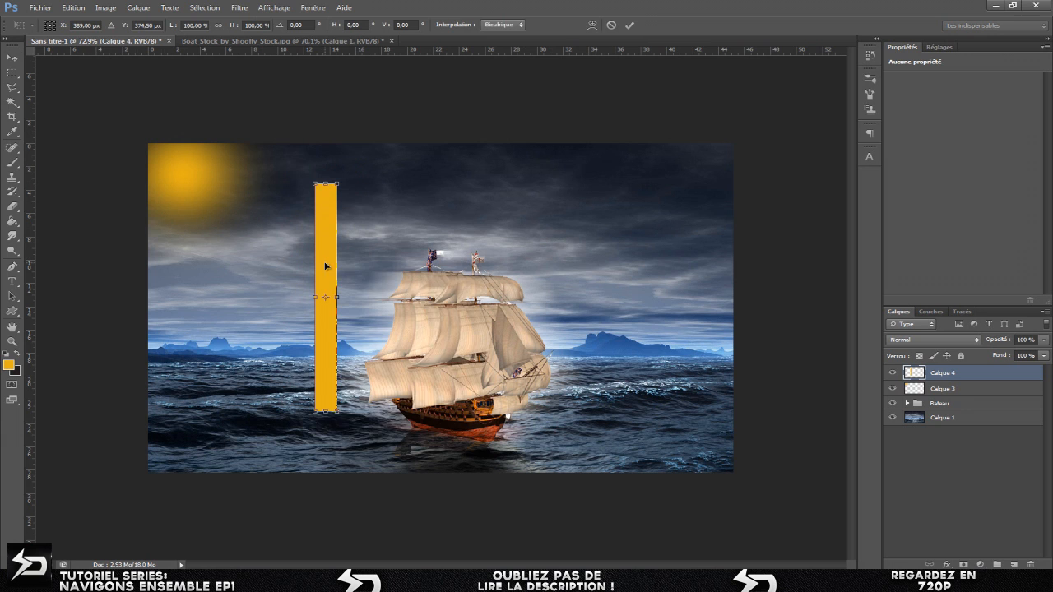
right_click(325, 263)
left_click(346, 344)
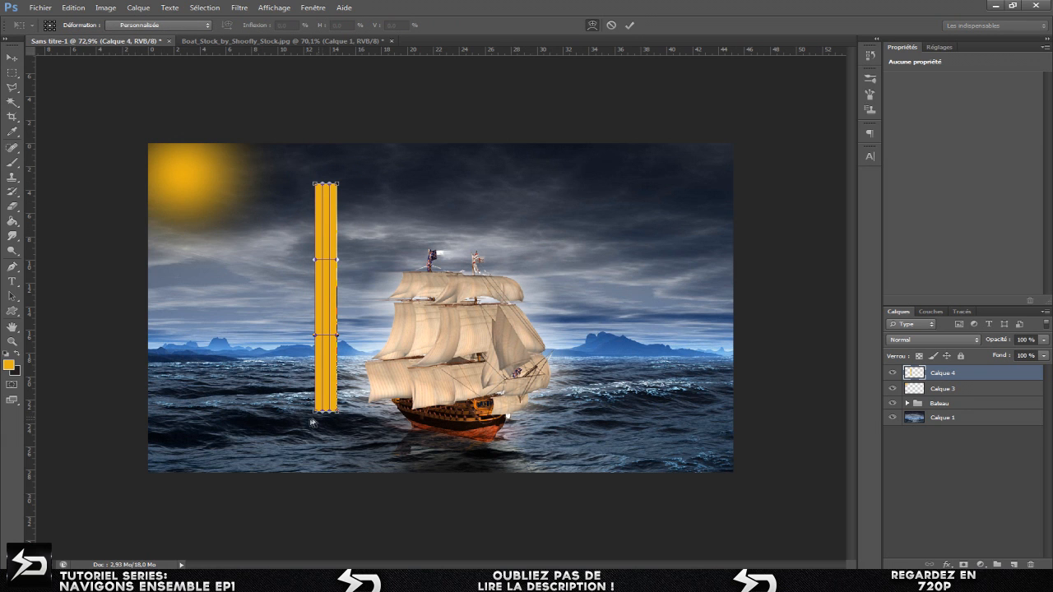
left_click_drag(316, 414, 355, 422)
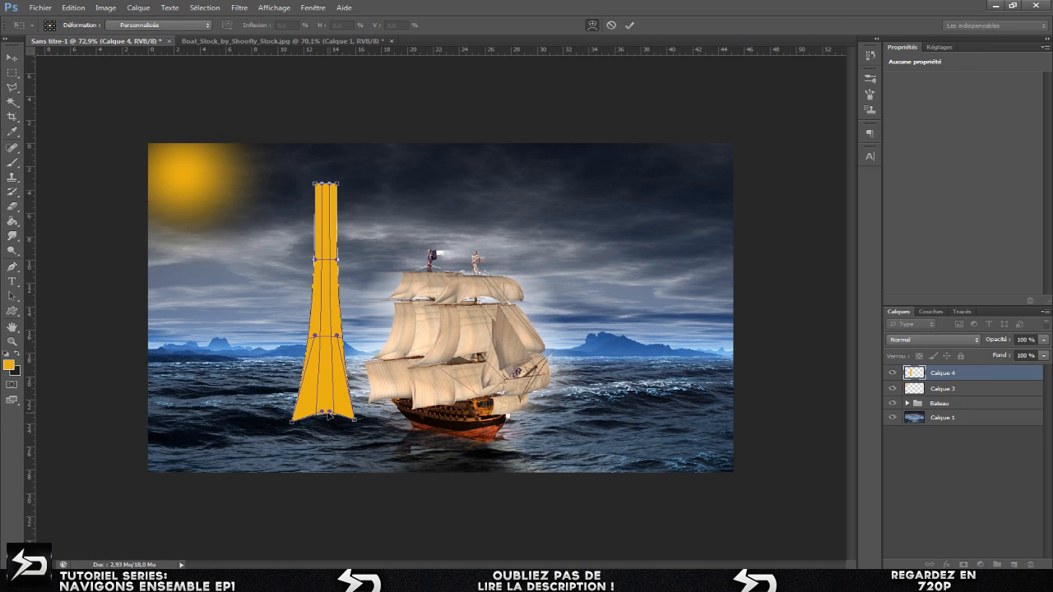
mouse_move(325, 416)
left_mouse_down()
mouse_move(340, 433)
mouse_move(332, 429)
left_mouse_up()
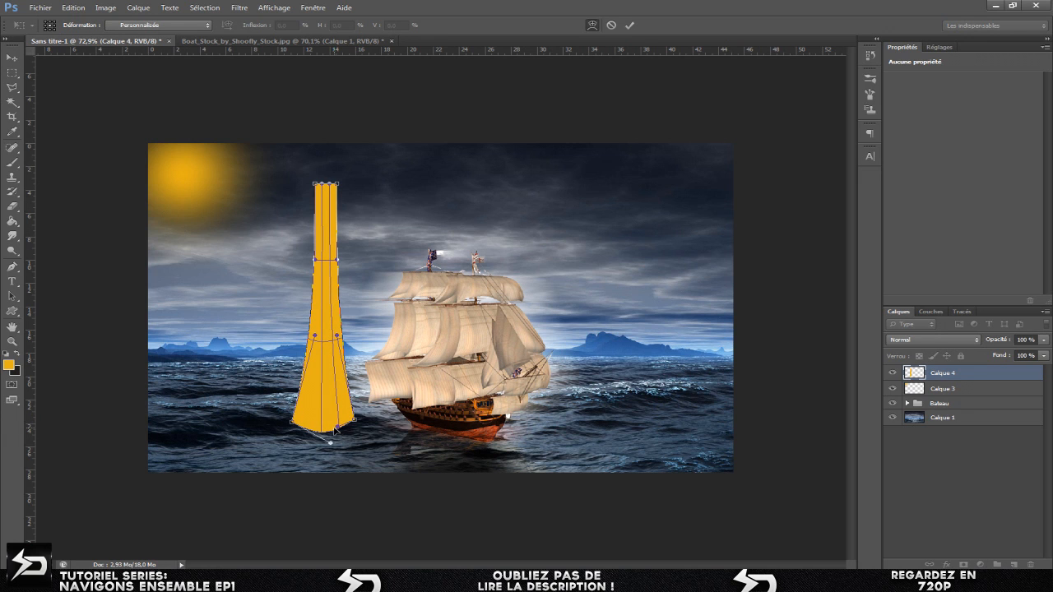
key("Return")
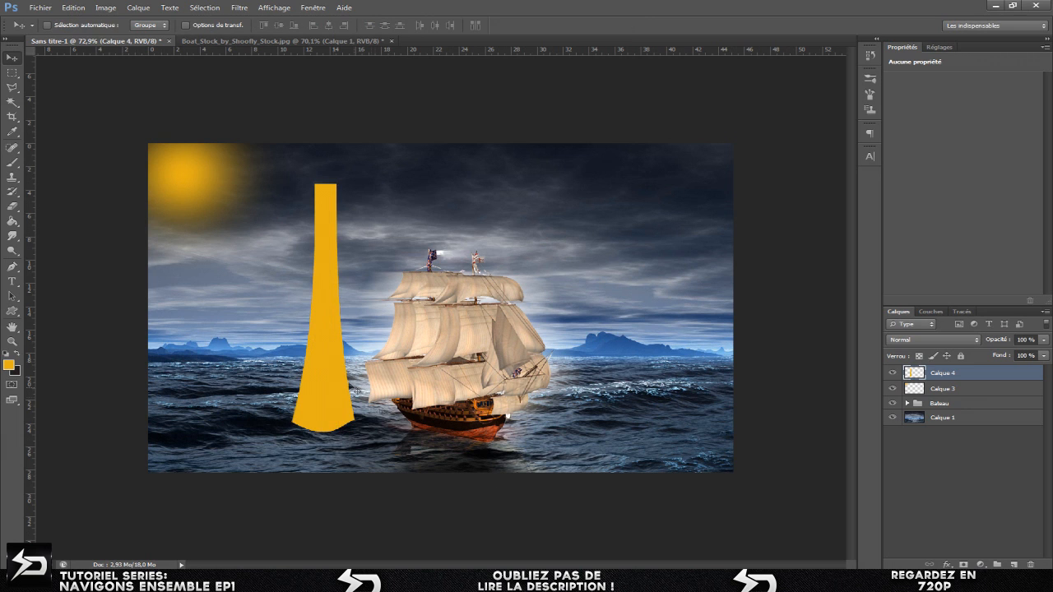
- Rotate the golden ray diagonally and place its narrow end on the corner glow, aiming the wide end toward the ship
left_click_drag(329, 351, 286, 323)
key("ctrl+t")
left_click_drag(359, 427, 477, 418)
key("Return")
left_click_drag(329, 358, 311, 323)
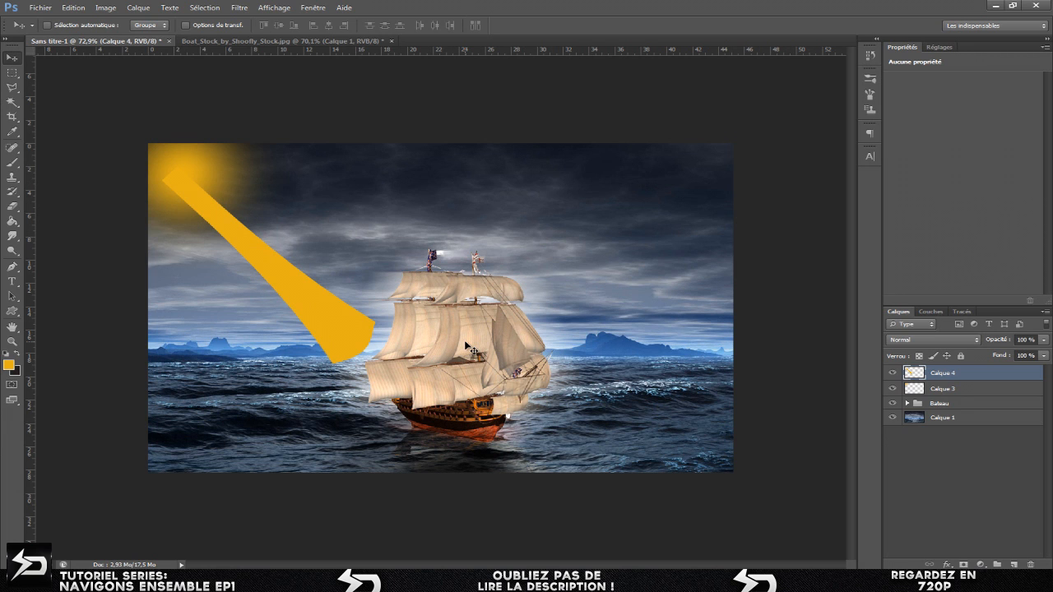
- Duplicate the ray layer, rotate the copy to a shallower angle, and align its narrow end with the corner glow
key("ctrl+j")
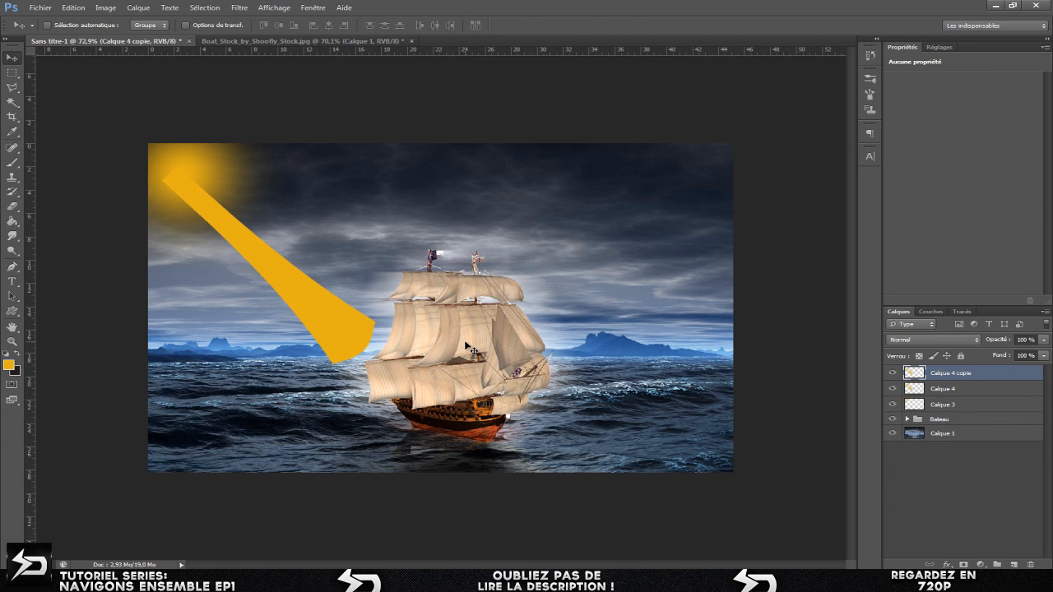
key("ctrl+t")
left_click_drag(422, 280, 424, 228)
key("Return")
left_click_drag(261, 259, 289, 222)
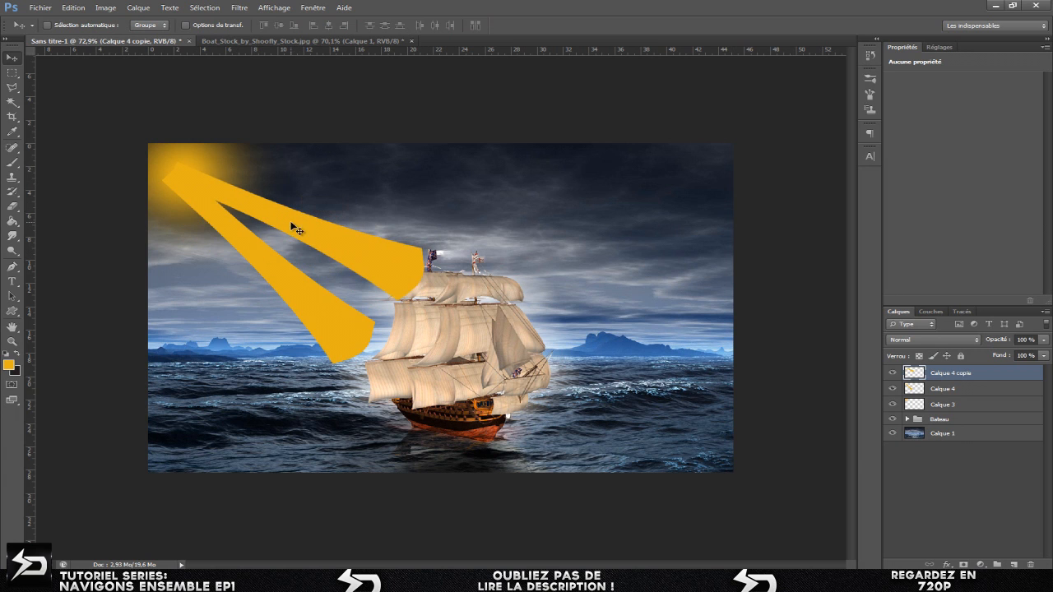
- Select the two ray layers Calque 4 copie and Calque 4 and merge them into one layer
left_click(974, 388, "shift")
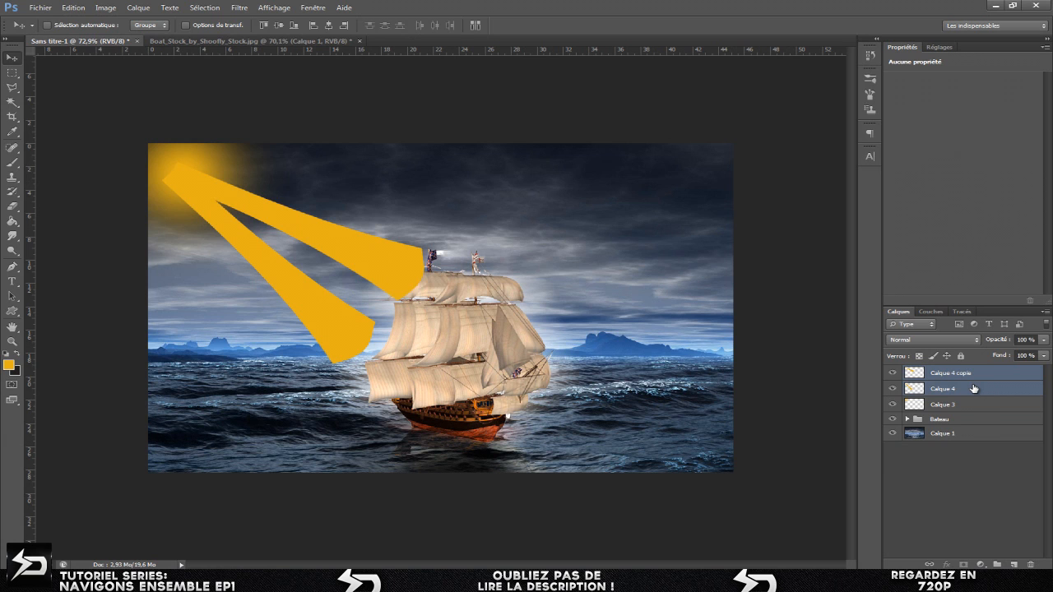
left_click(971, 419, "shift")
left_click(969, 436, "shift")
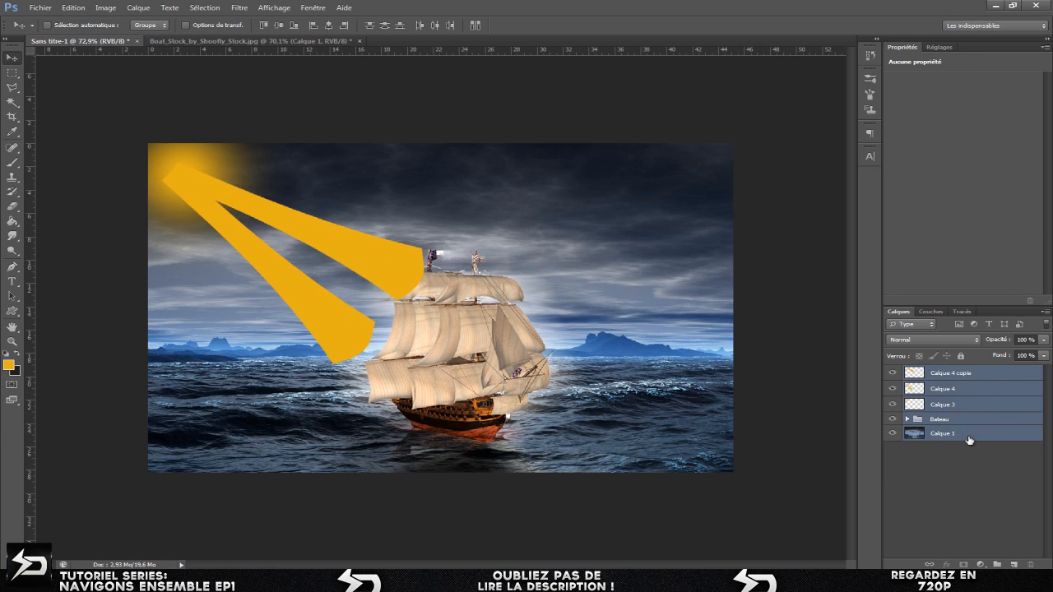
left_click(964, 408, "shift")
left_click(971, 409, "ctrl")
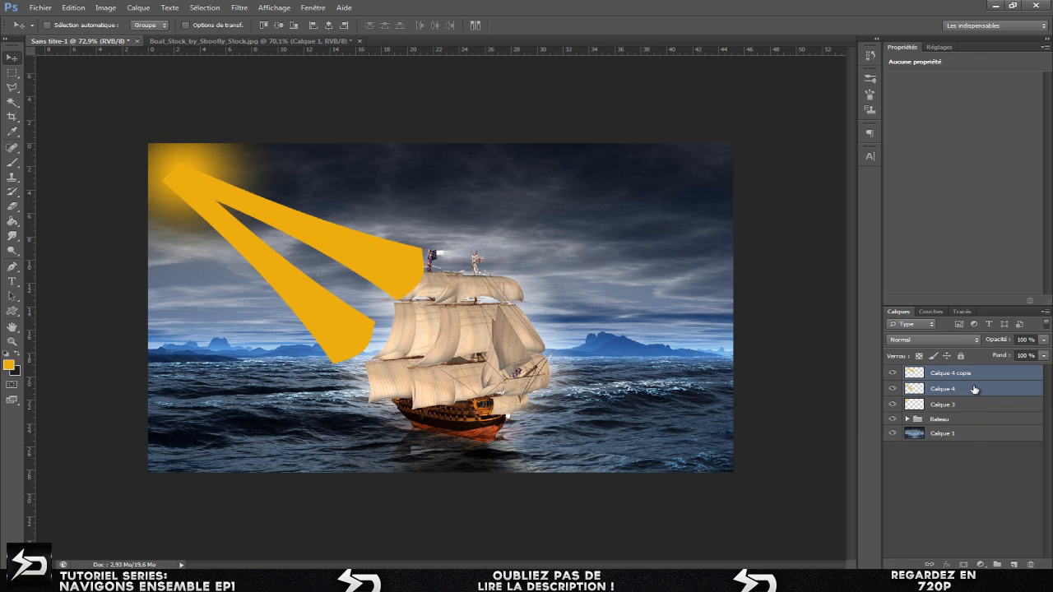
right_click(974, 388)
left_click(864, 428)
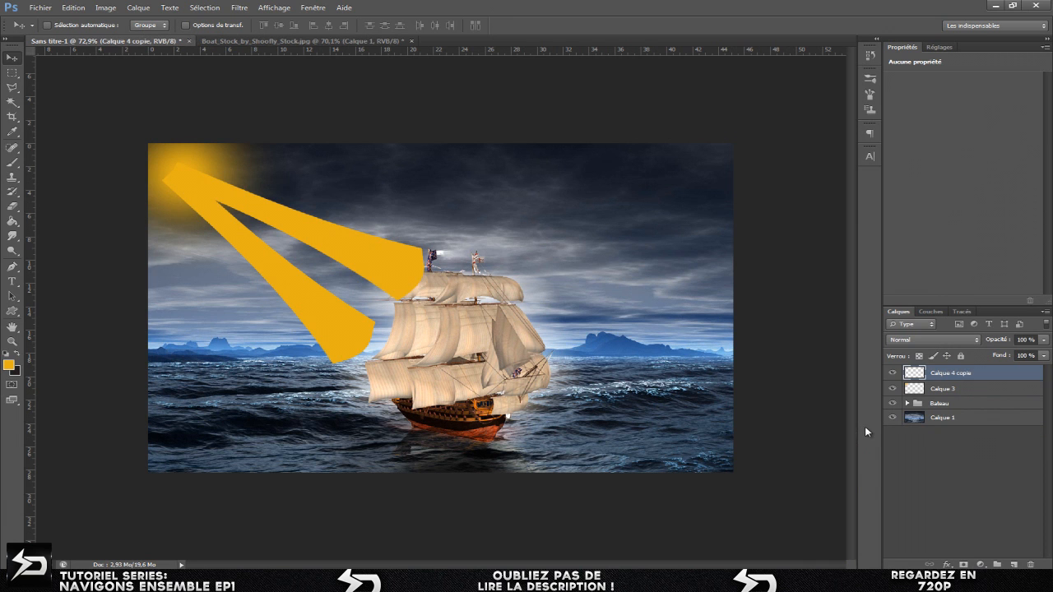
- Move the merged pair of golden rays so their narrow ends converge on the sun glow at the image corner
mouse_move(312, 220)
left_mouse_down()
mouse_move(395, 232)
mouse_move(312, 241)
left_mouse_up()
mouse_move(265, 265)
left_mouse_down()
mouse_move(239, 265)
mouse_move(248, 265)
left_mouse_up()
left_click_drag(326, 267, 231, 221)
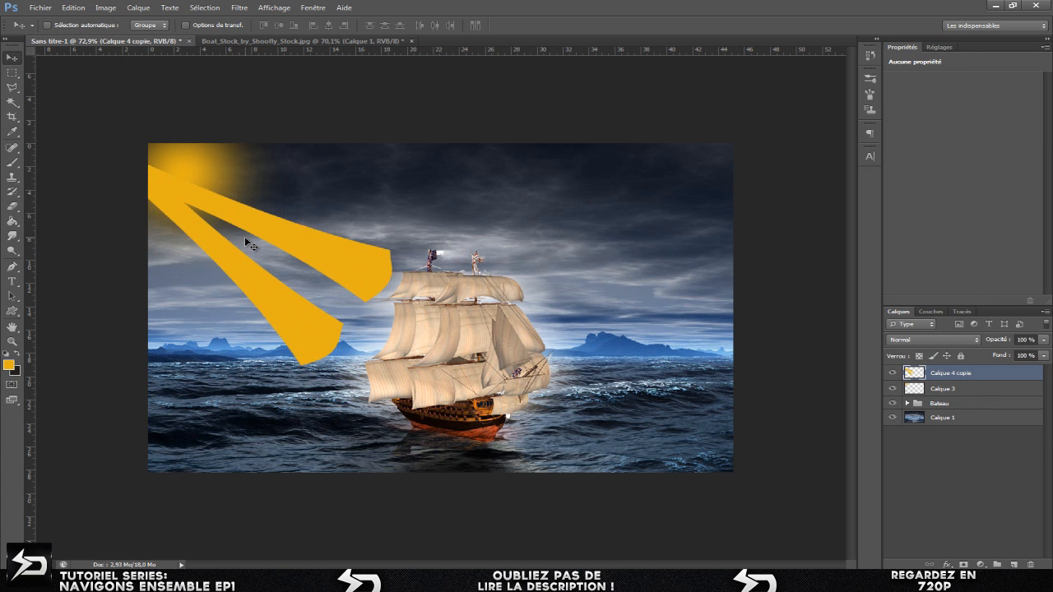
- Duplicate the merged ray layer, shift the copy upward, and flip it horizontally
key("ctrl+j")
left_click_drag(231, 223, 251, 182)
key("ctrl+t")
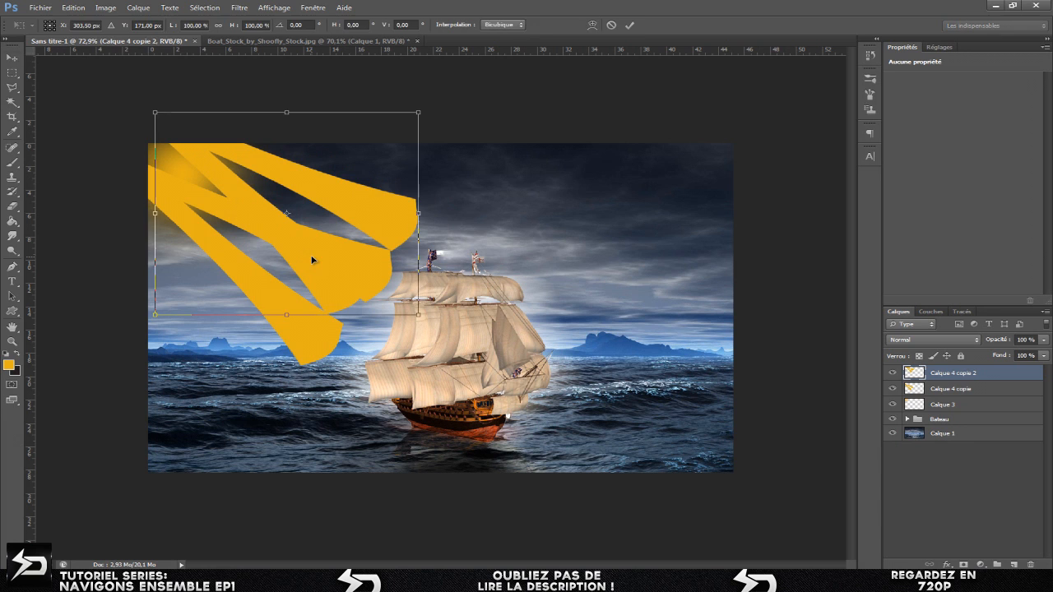
key("Return")
key("ctrl+t")
right_click(312, 257)
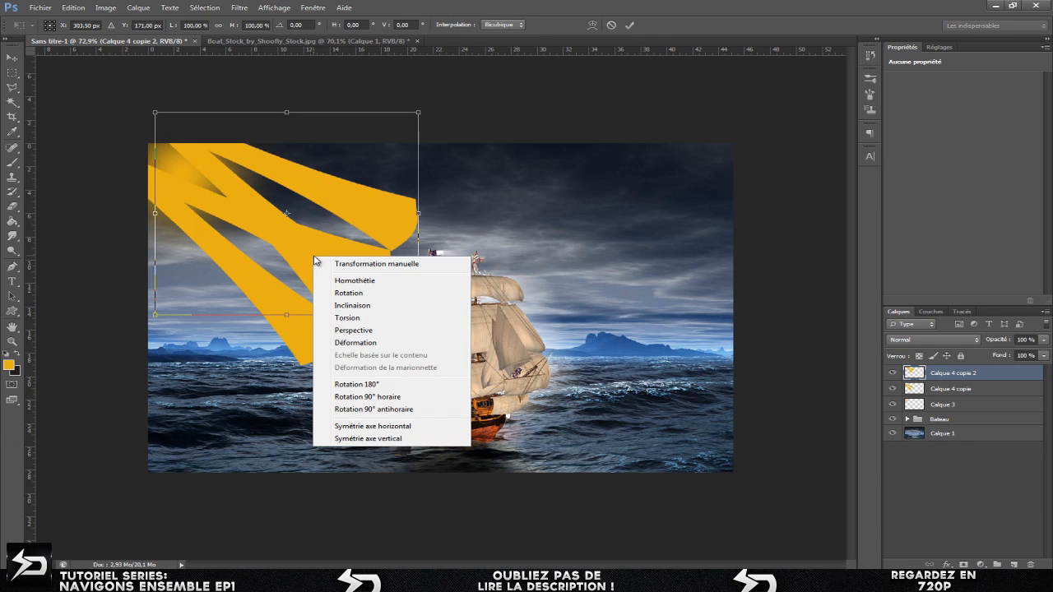
left_click(382, 423)
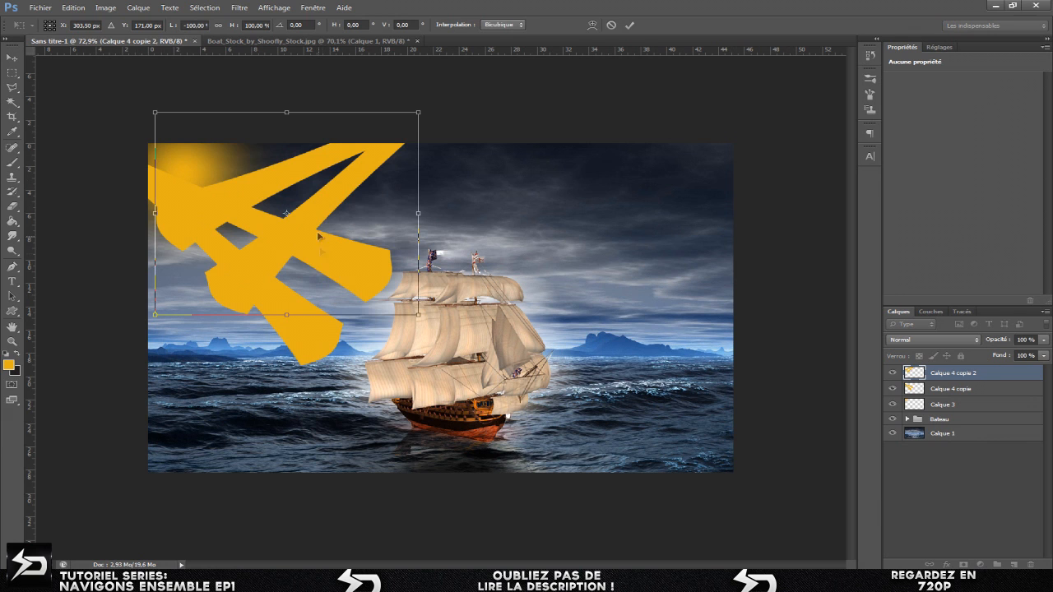
key("Return")
- Rotate the flipped ray copy 90° counterclockwise and reposition it beside the original rays
left_click_drag(317, 196, 189, 172)
key("ctrl+t")
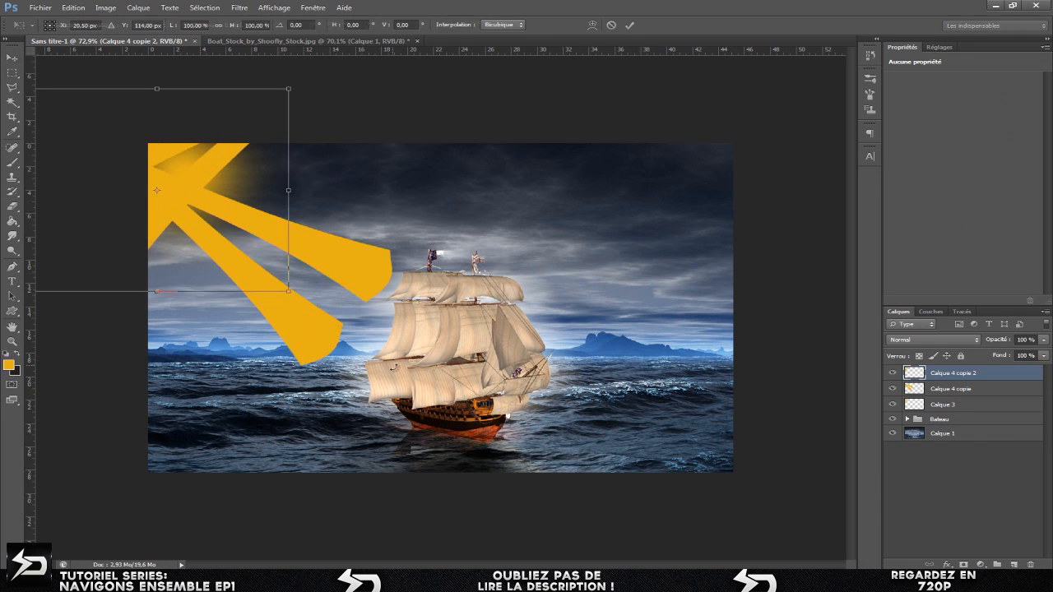
right_click(241, 240)
left_click(325, 396)
key("Return")
left_click_drag(191, 220, 295, 230)
- Rotate the ray copy further counterclockwise and align its narrow ends with the corner glow, fanning it above the original rays
key("ctrl+t")
left_click_drag(435, 361, 483, 289)
key("Return")
left_click_drag(211, 227, 200, 190)
key("ctrl+t")
left_click_drag(477, 289, 492, 252)
key("Return")
left_click_drag(227, 191, 251, 194)
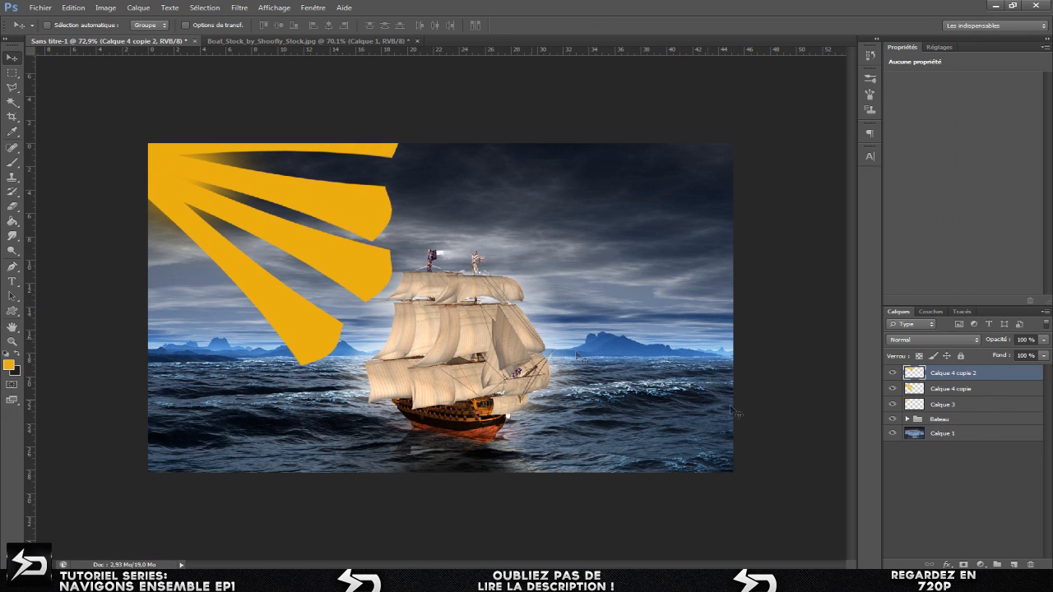
- Merge the two ray layers Calque 4 copie 2 and Calque 4 copie
left_click(987, 390, "shift")
right_click(987, 386)
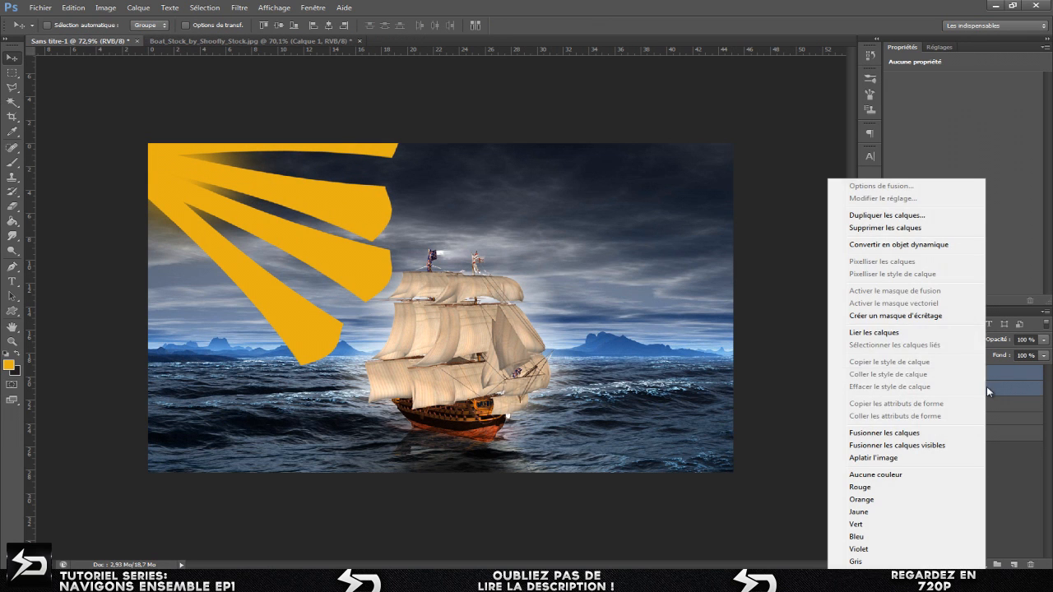
left_click(866, 433)
- Rotate the merged four-ray fan clockwise, shift it toward the corner, and enlarge it until the middle rays reach the sails
key("ctrl+t")
left_click_drag(527, 247, 516, 320)
key("Return")
left_click_drag(325, 213, 282, 210)
key("ctrl+t")
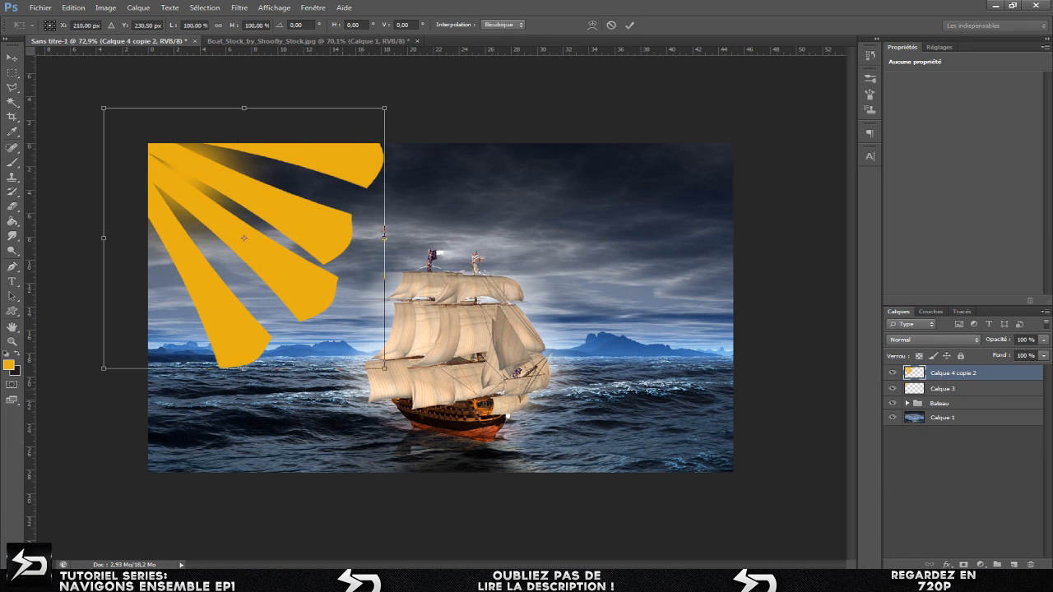
left_click_drag(377, 363, 428, 412)
key("Return")
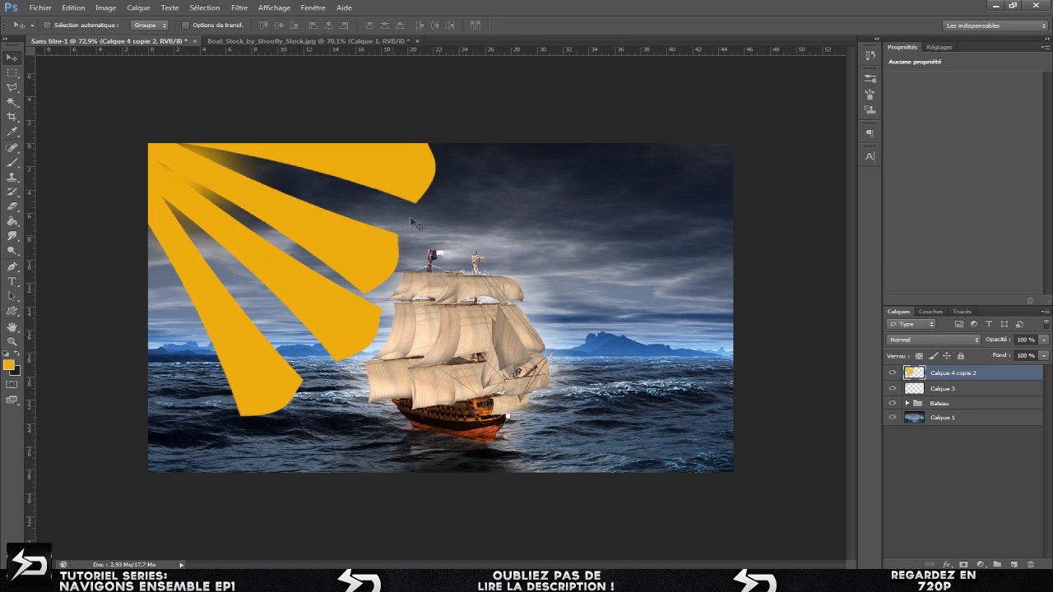
- Apply a Gaussian blur (Flou gaussien) with a 75-pixel radius to the ray layer
left_click(242, 8)
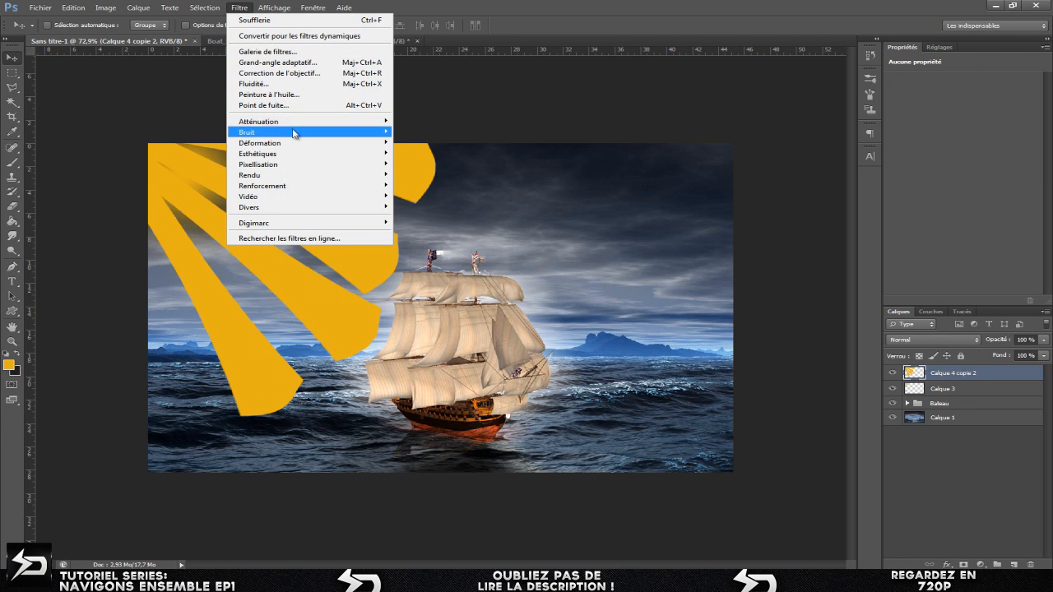
mouse_move(301, 123)
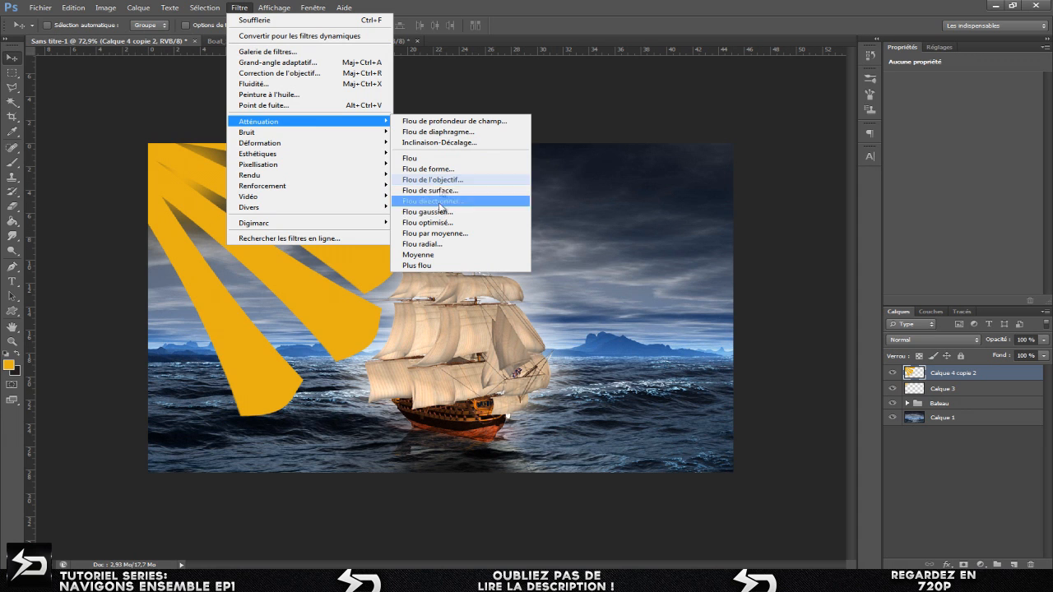
left_click(437, 213)
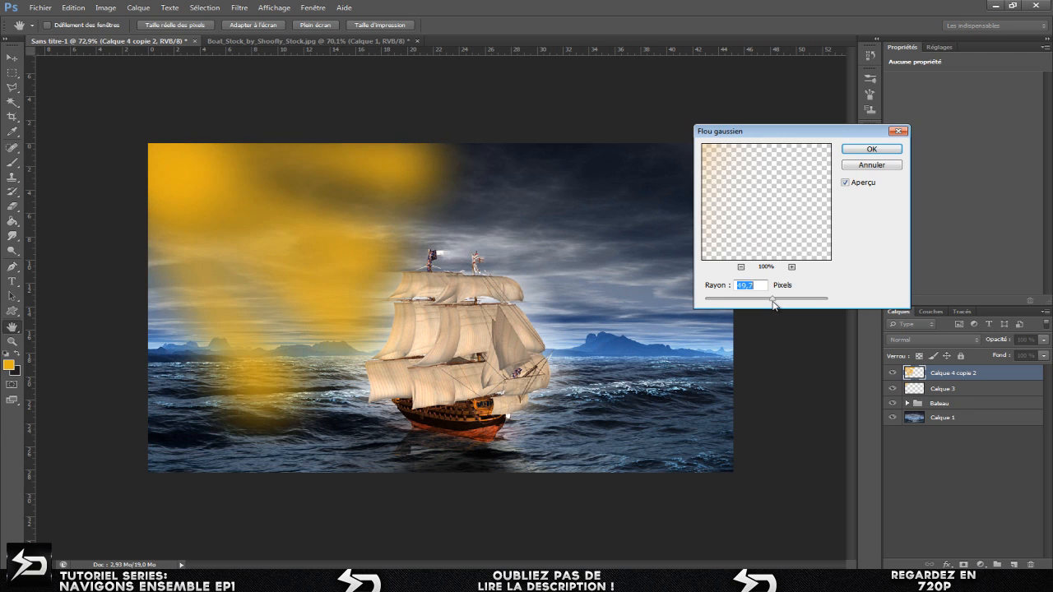
left_click_drag(777, 305, 778, 304)
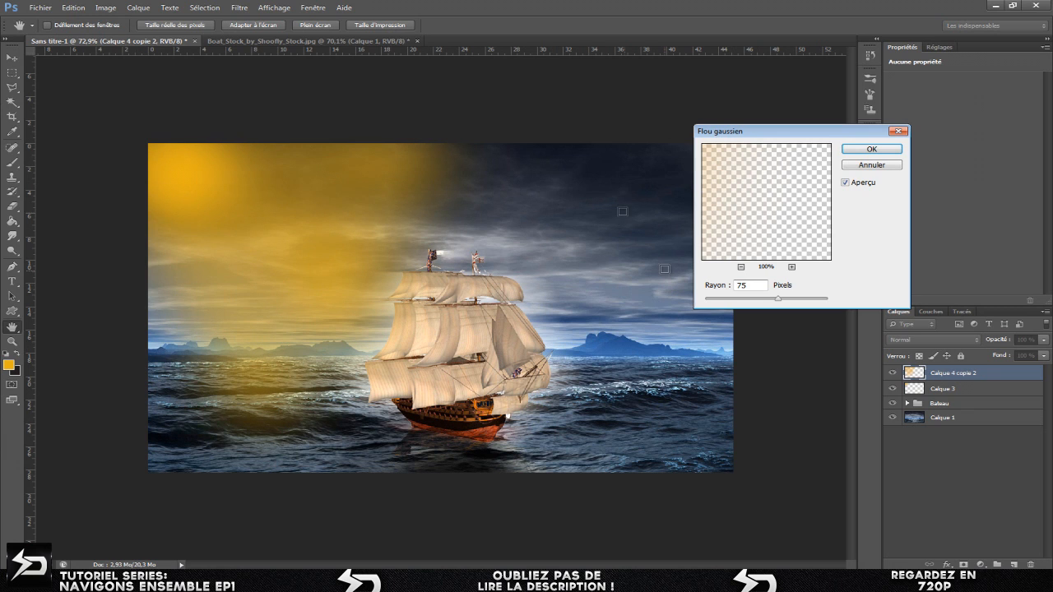
left_click(871, 149)
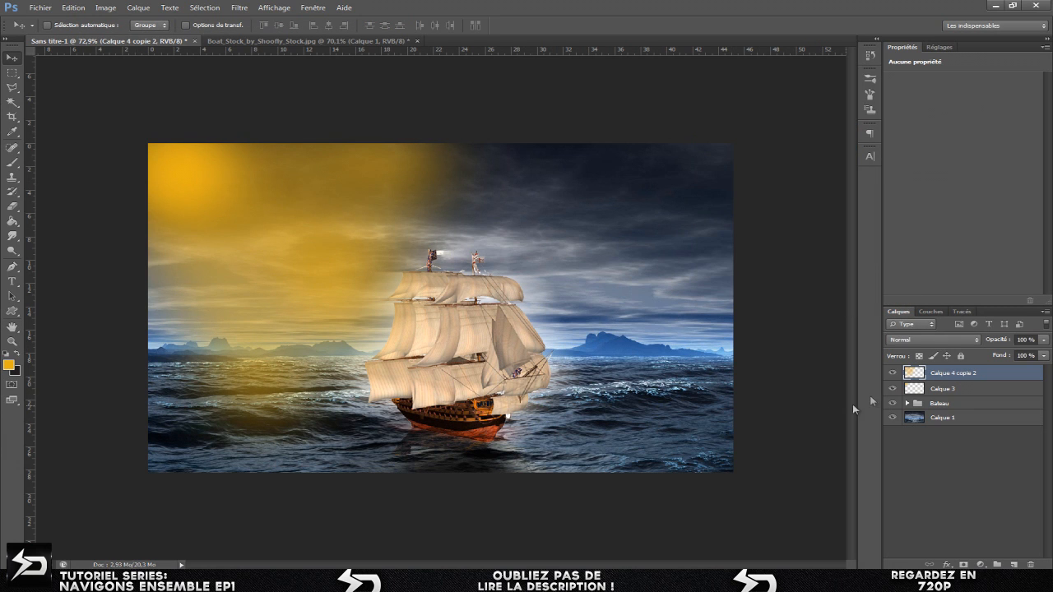
- Set the blurred ray layer's blend mode to Densité couleur - and shift the light toward the ship
left_click(913, 340)
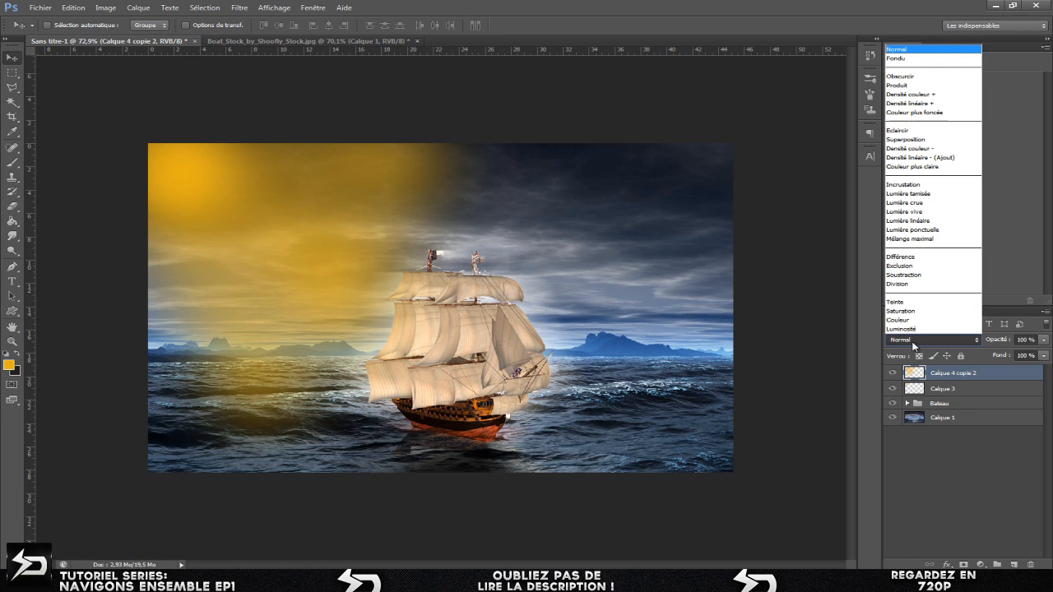
left_click(930, 196)
key("Up")
key("Up")
key("Up")
key("Up")
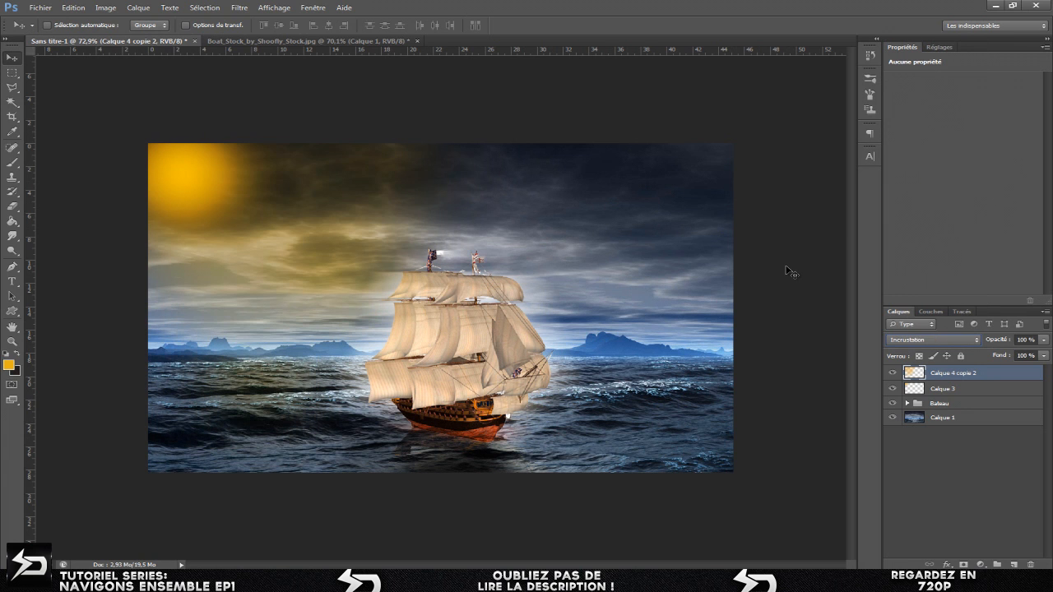
key("Up")
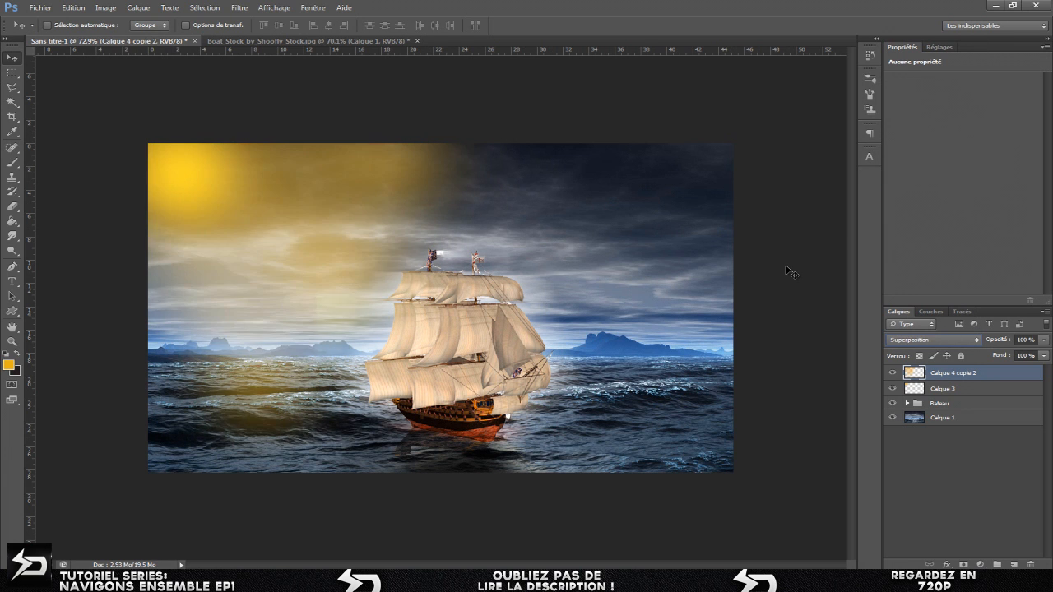
key("Down")
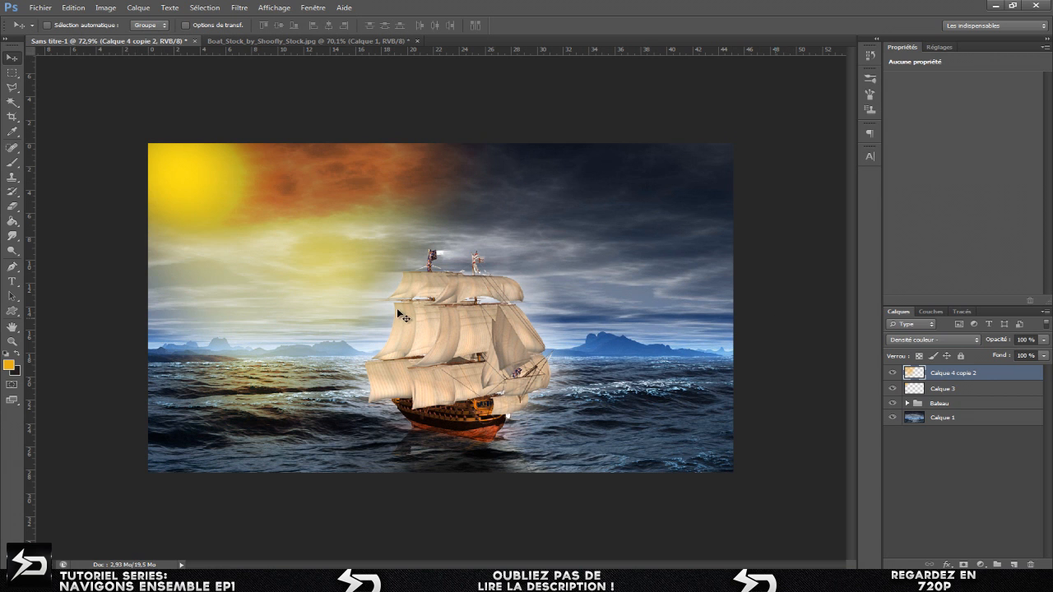
left_click_drag(198, 200, 290, 228)
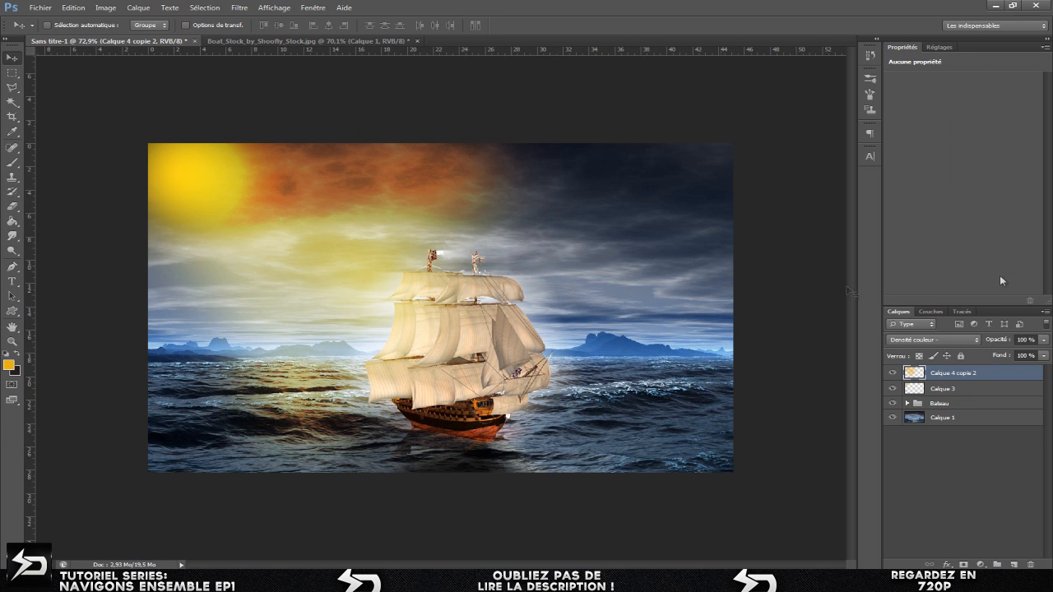
- Add a gradient map adjustment layer above the rays using the dark brown to golden yellow preset
left_click(938, 47)
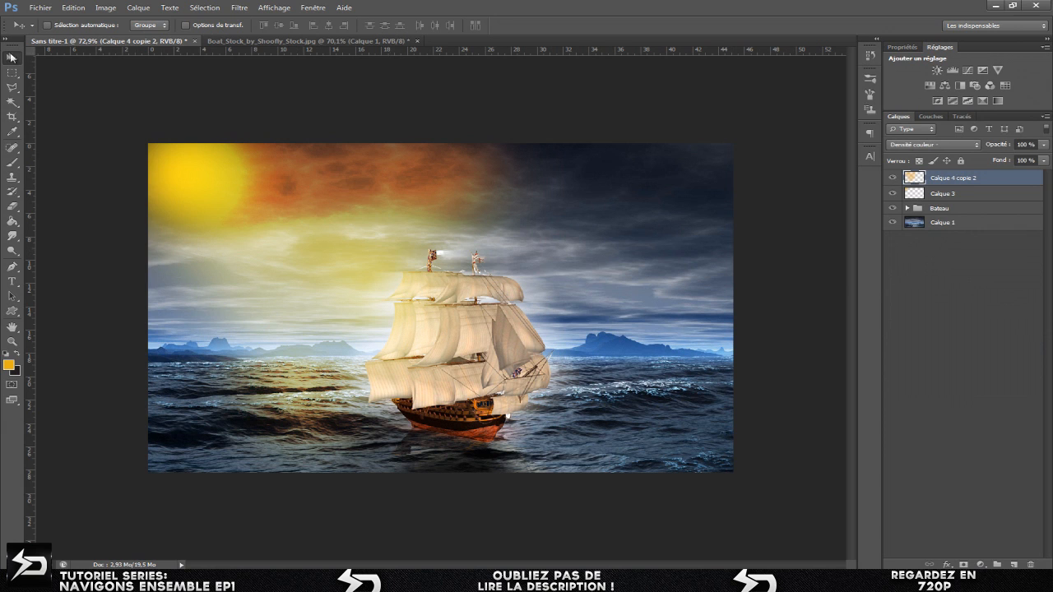
left_click(999, 100)
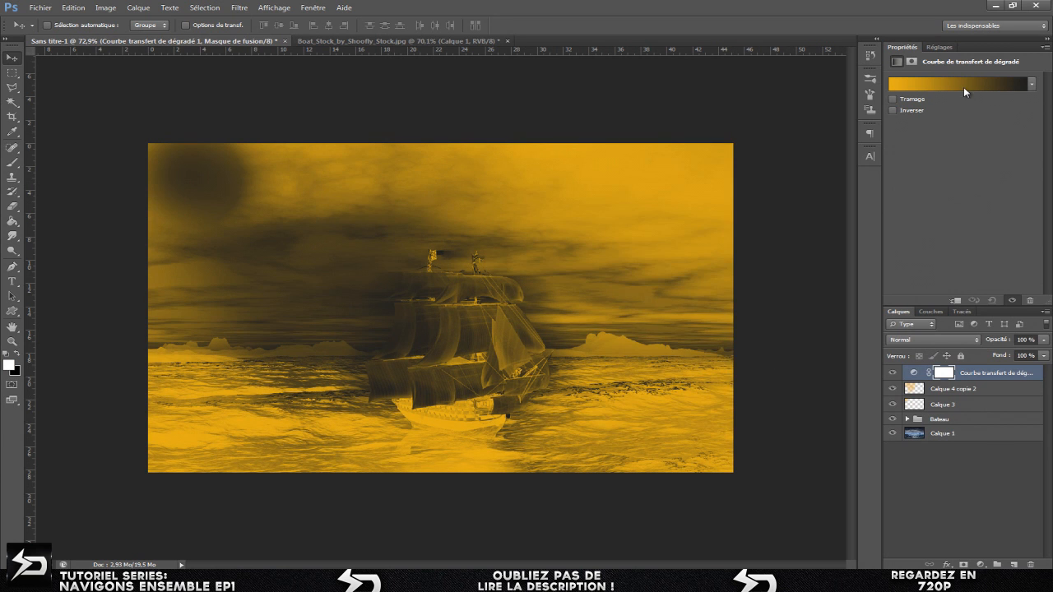
left_click(963, 86)
scroll(761, 217, "down", 5)
left_click(729, 237)
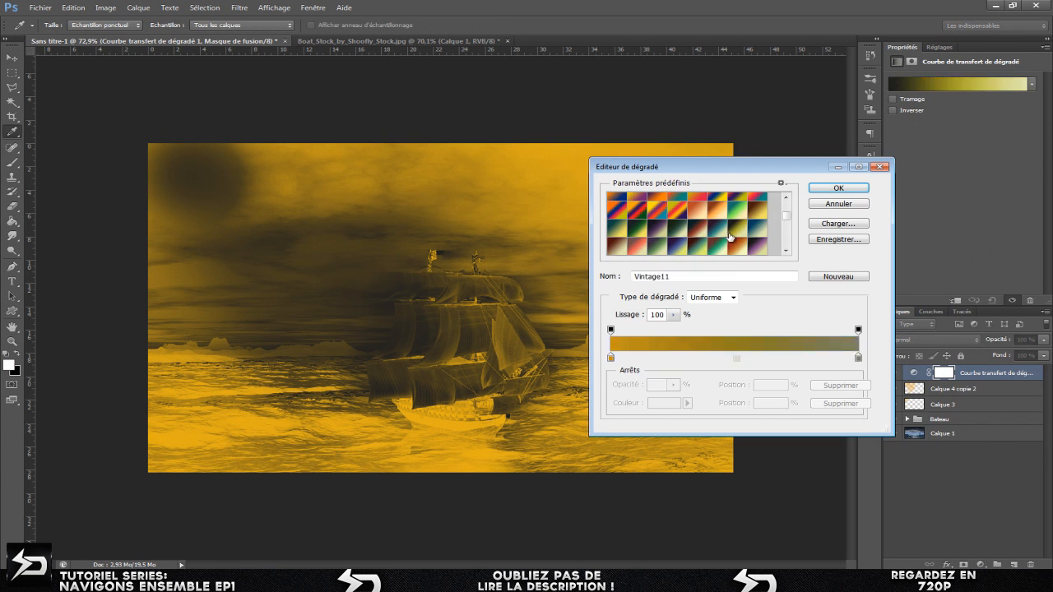
left_click(729, 237)
left_click(758, 218)
key("v")
left_click(832, 187)
- Set the brown-gold gradient map's blend mode to Densité linéaire - (Ajout)
left_click(919, 341)
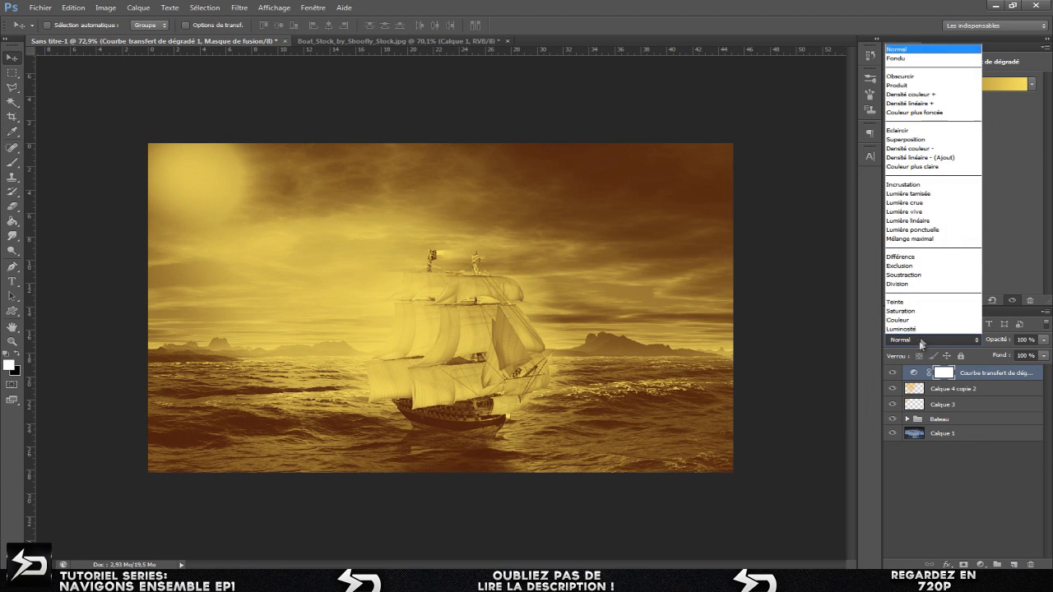
left_click(913, 202)
key("Up")
key("Up")
key("Up")
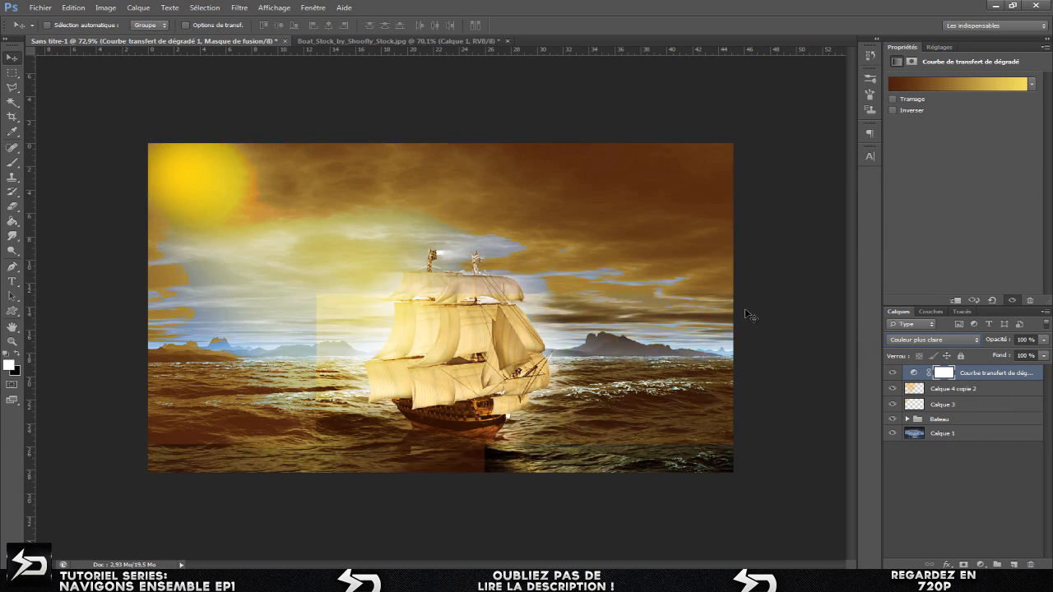
key("Down")
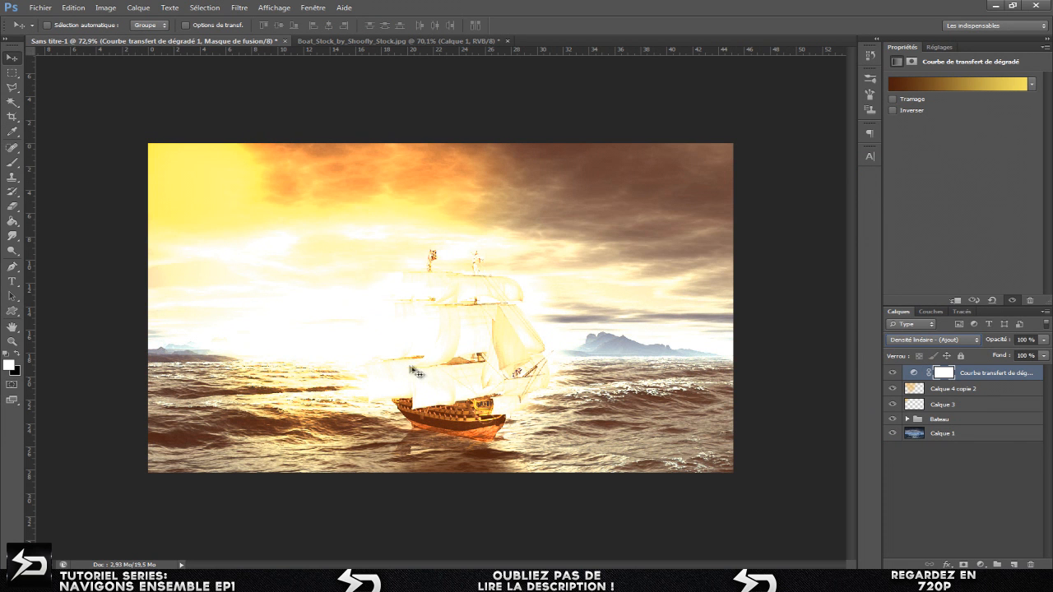
- Set the brown-gold gradient map layer's opacity to 50 %
left_click(1023, 340)
type("50")
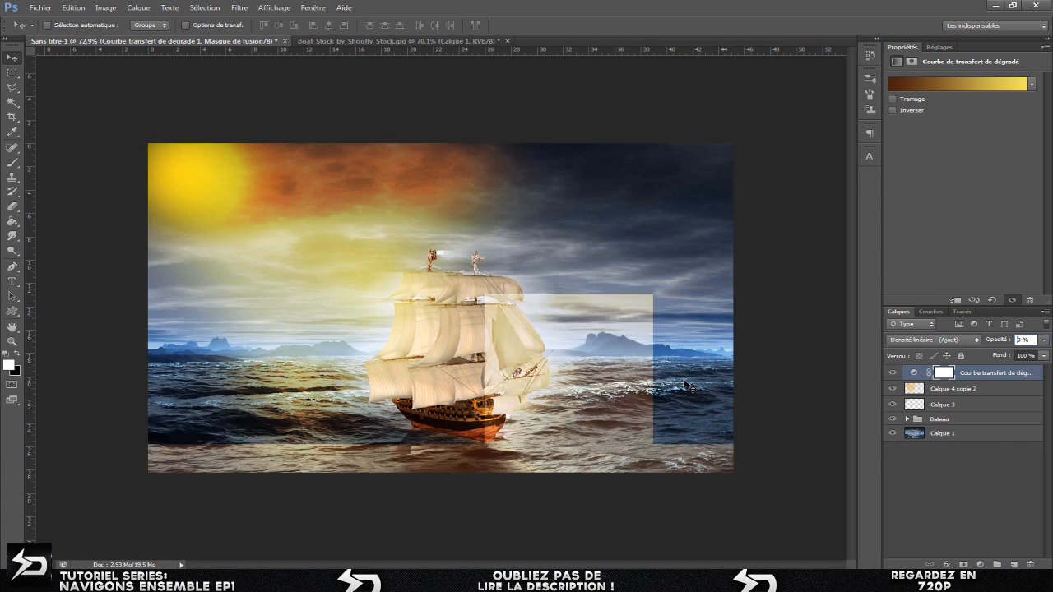
type("40")
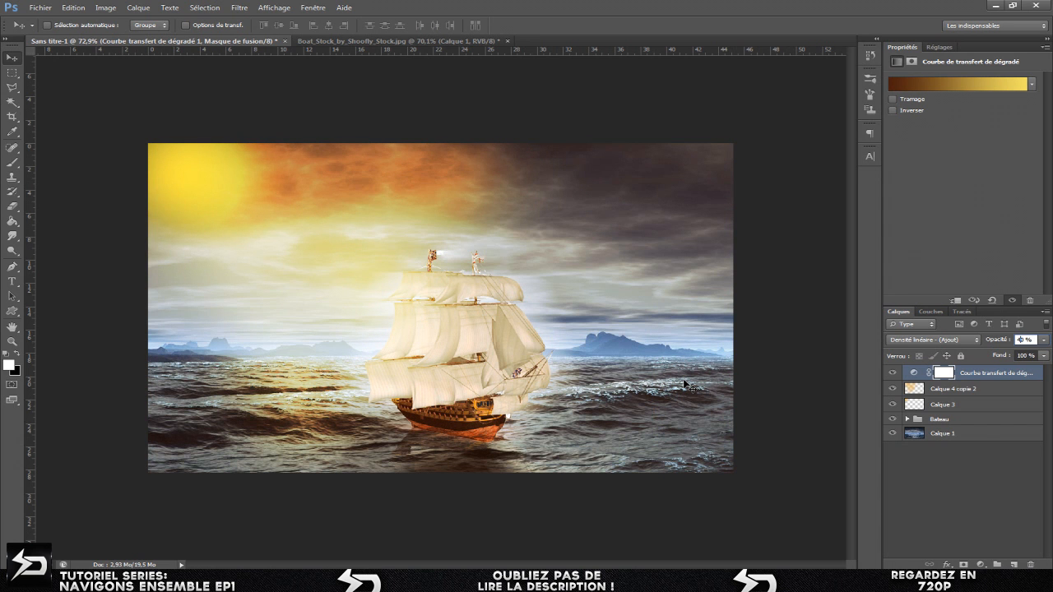
type("50")
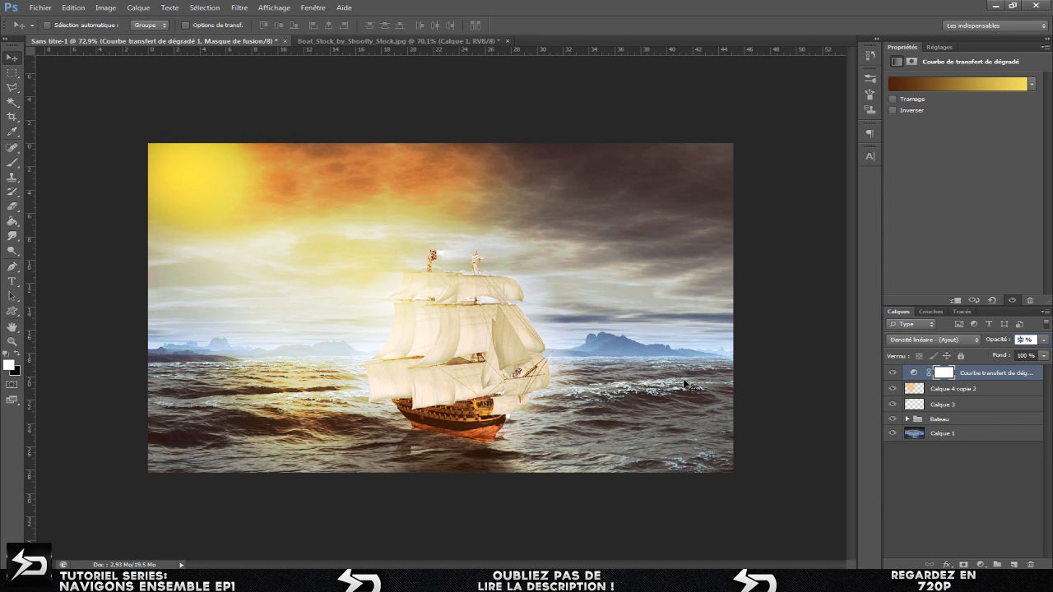
- Add a second gradient map adjustment layer using the blue to pale yellow Vintage12 preset
left_click(940, 47)
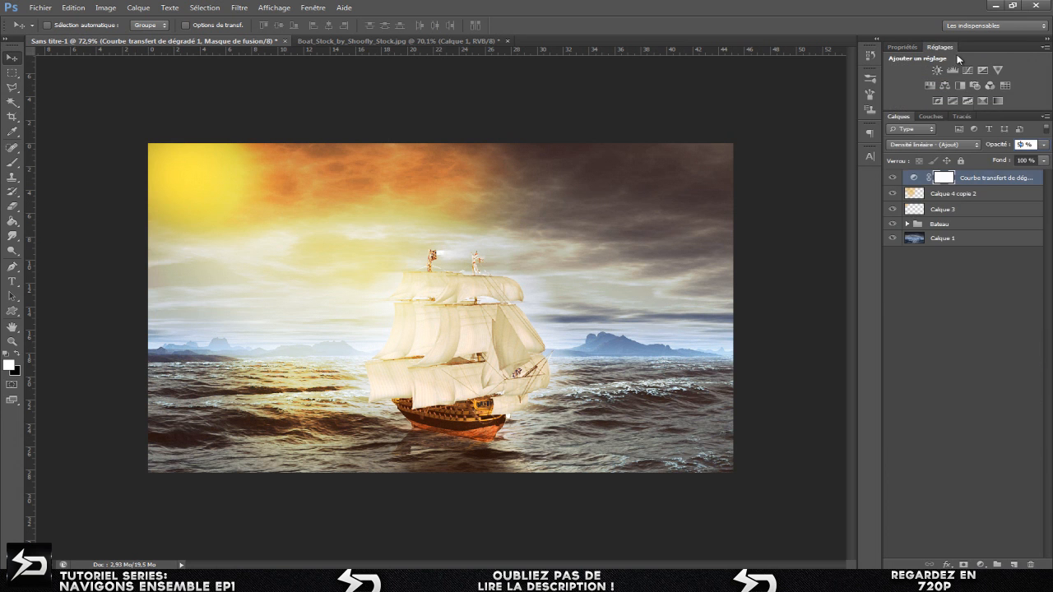
left_click(983, 100)
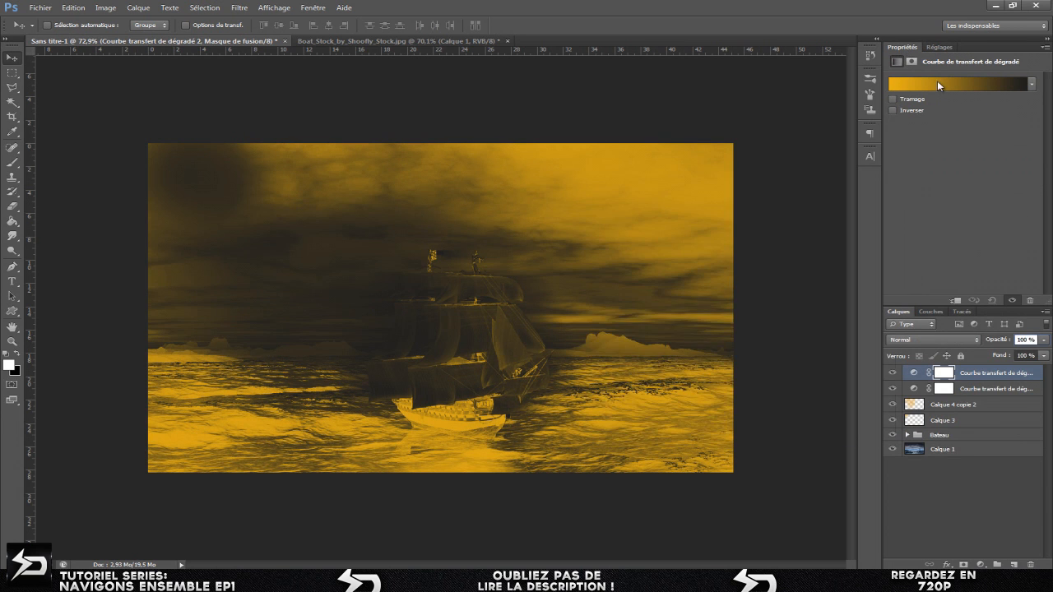
left_click(958, 83)
scroll(701, 209, "down", 10)
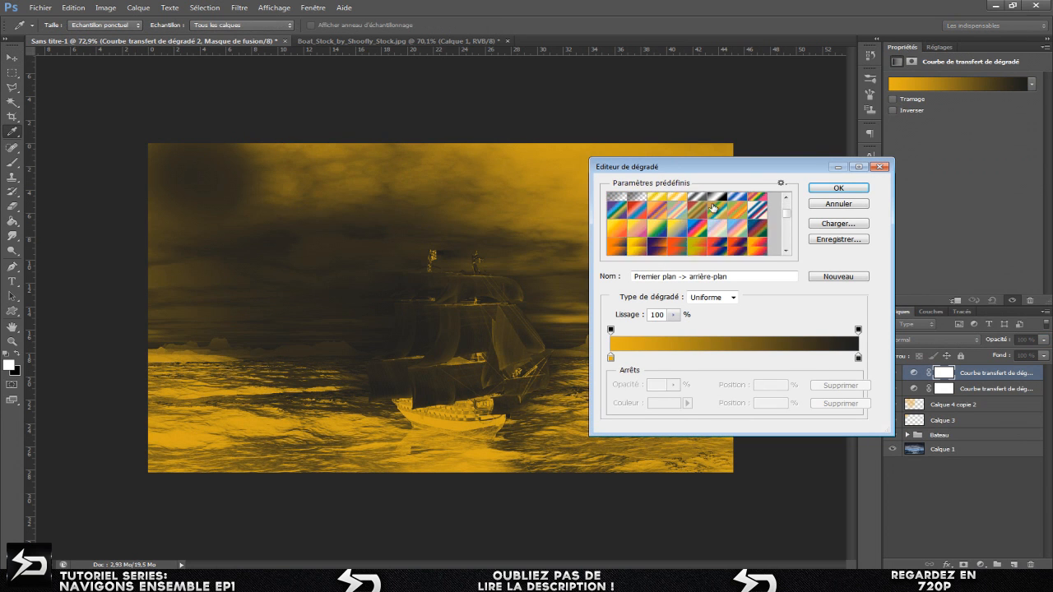
scroll(712, 209, "up", 1)
left_click(754, 218)
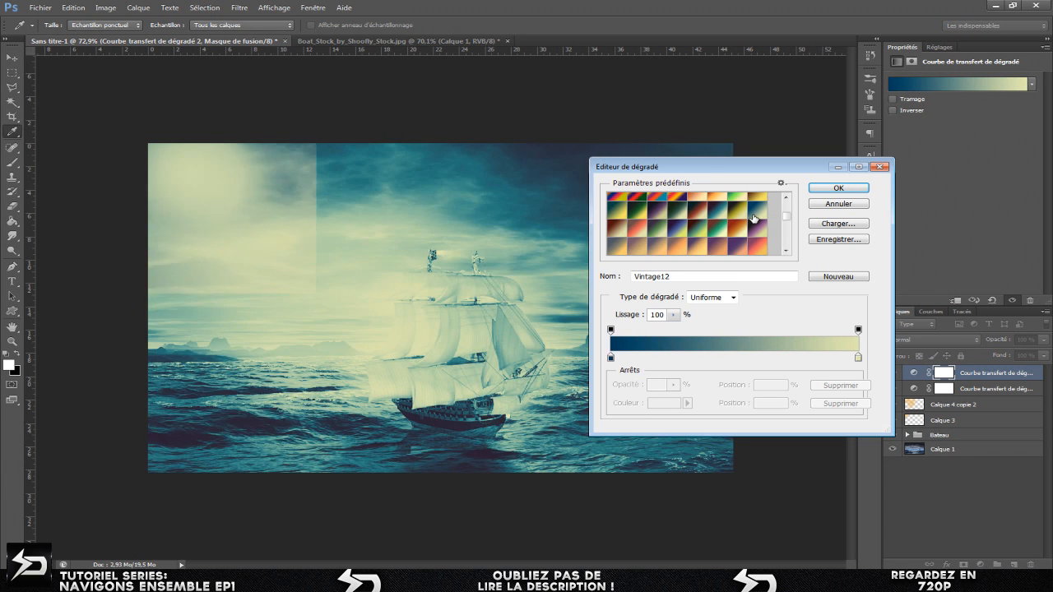
left_click(839, 188)
key("v")
- Try successive blend modes on the Vintage12 gradient map layer, from Superposition through to Lumière vive
left_click(932, 340)
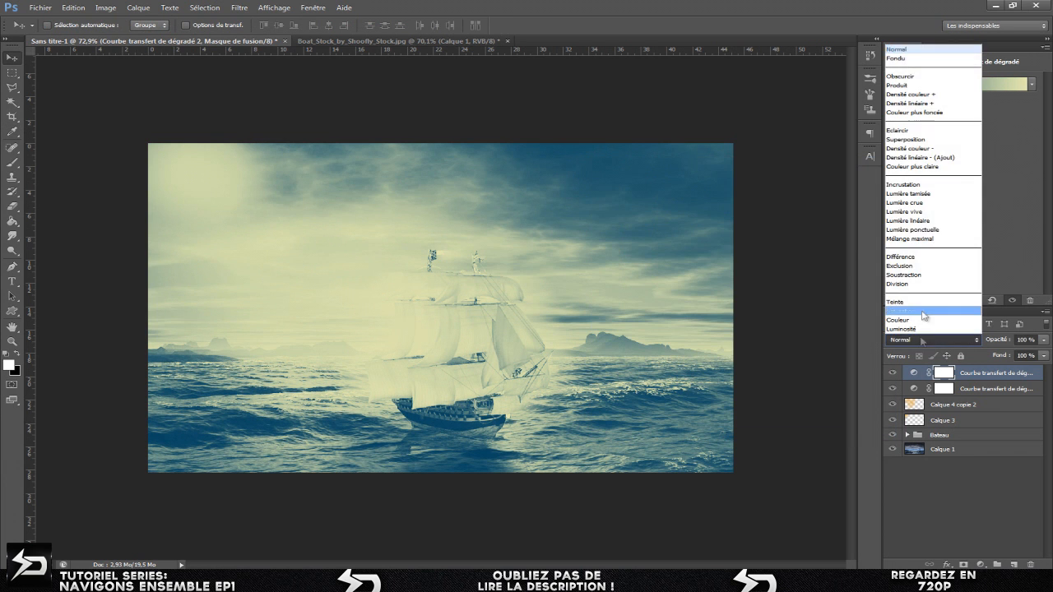
left_click(909, 140)
key("Down")
key("Down")
key("Down")
key("Down")
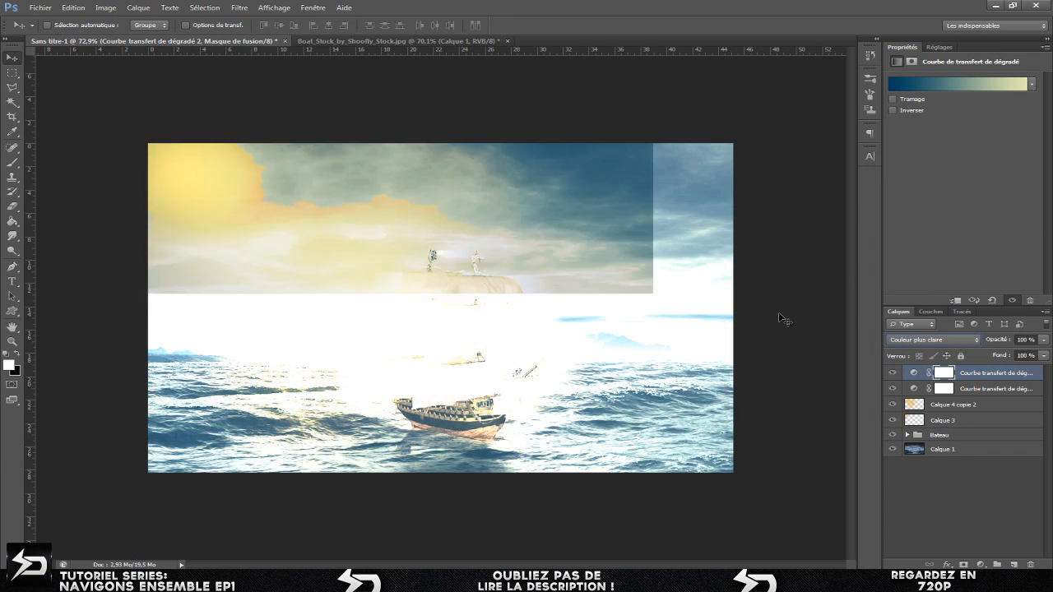
key("Down")
key("Down")
key("Down")
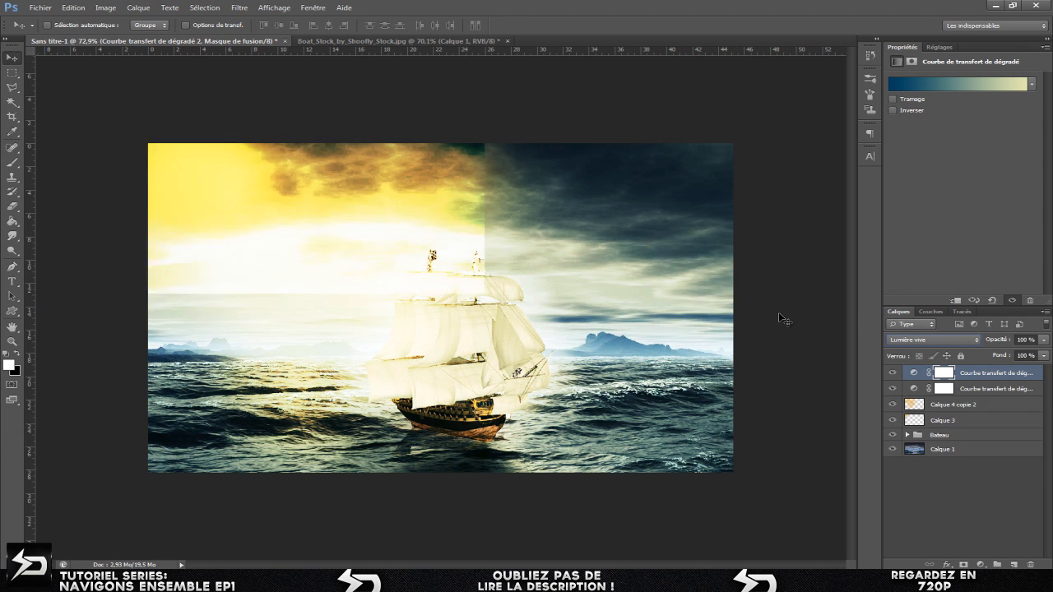
- Set the Vintage12 gradient map layer's blend mode to Lumière tamisée and its opacity to 60 %
key("Up")
key("Up")
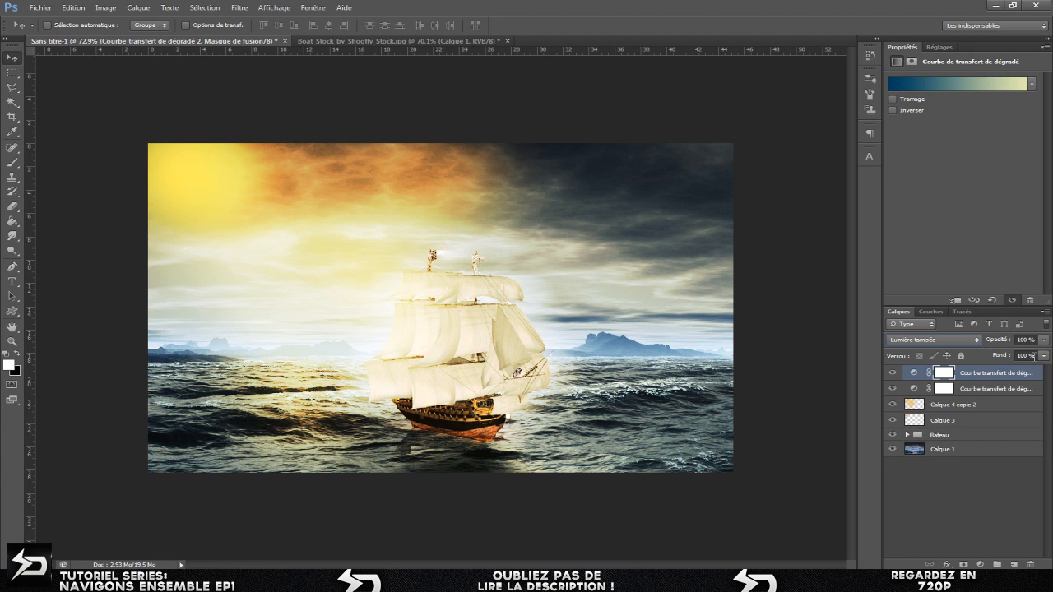
left_click(892, 373)
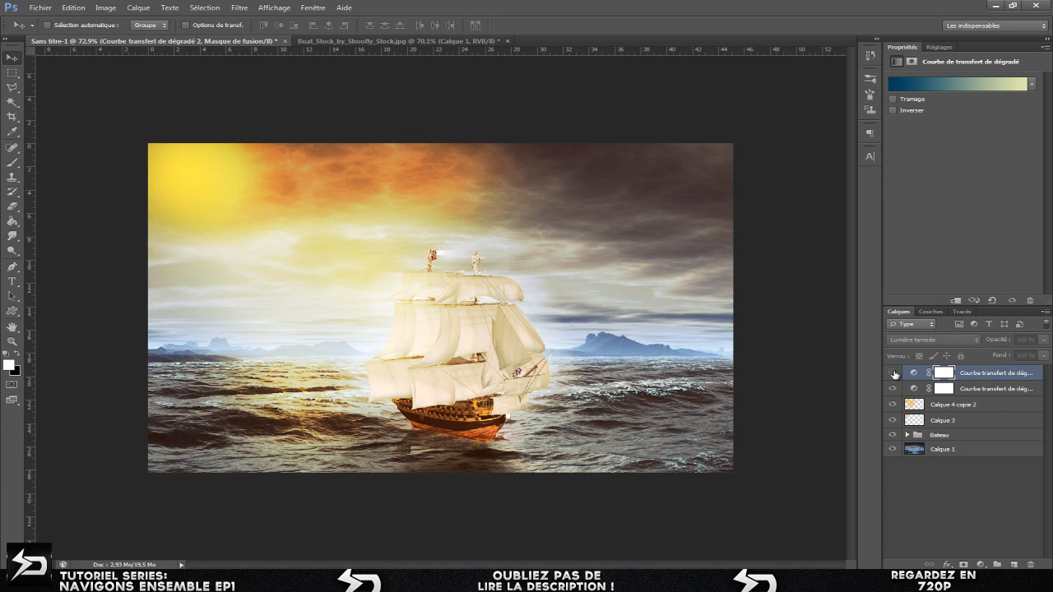
left_click(893, 373)
double_click(1025, 341)
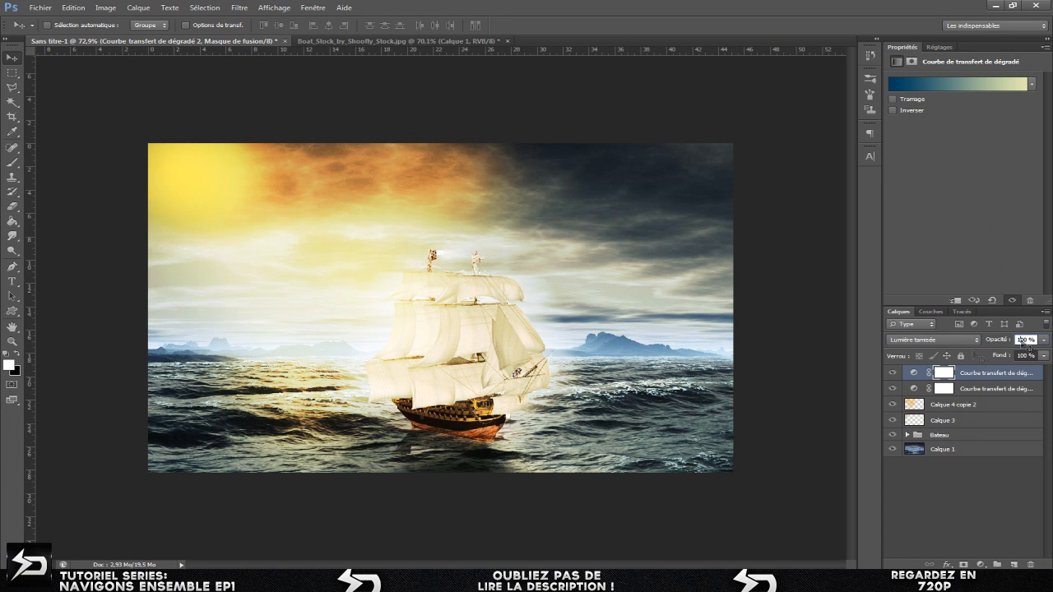
type("60")
key("Return")
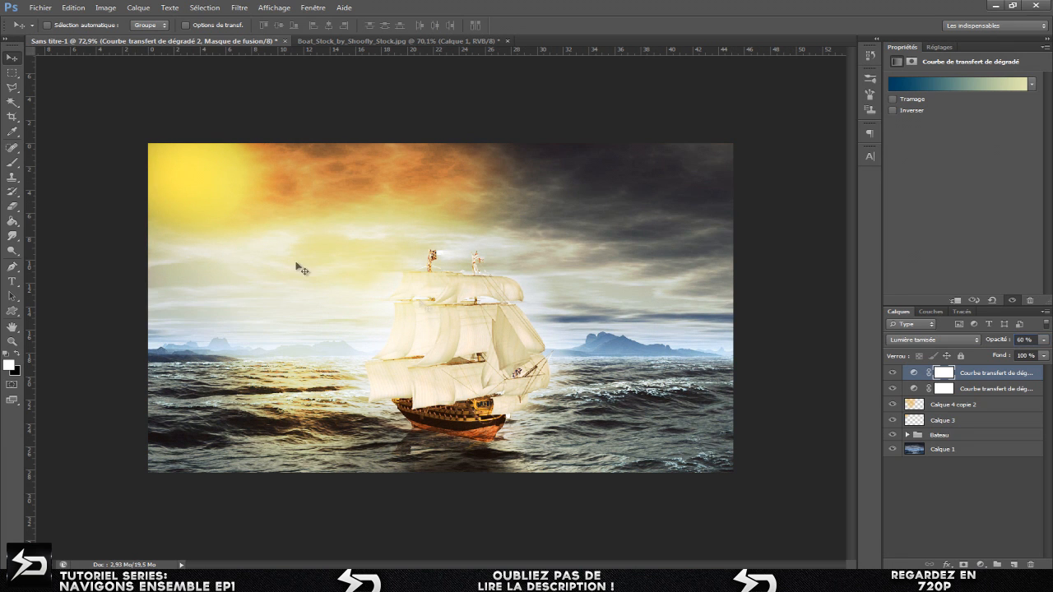
- Add a new layer above Calque 4 copie 2 and sample the light blue a1c7d6 from the horizon as foreground colour
left_click(990, 406)
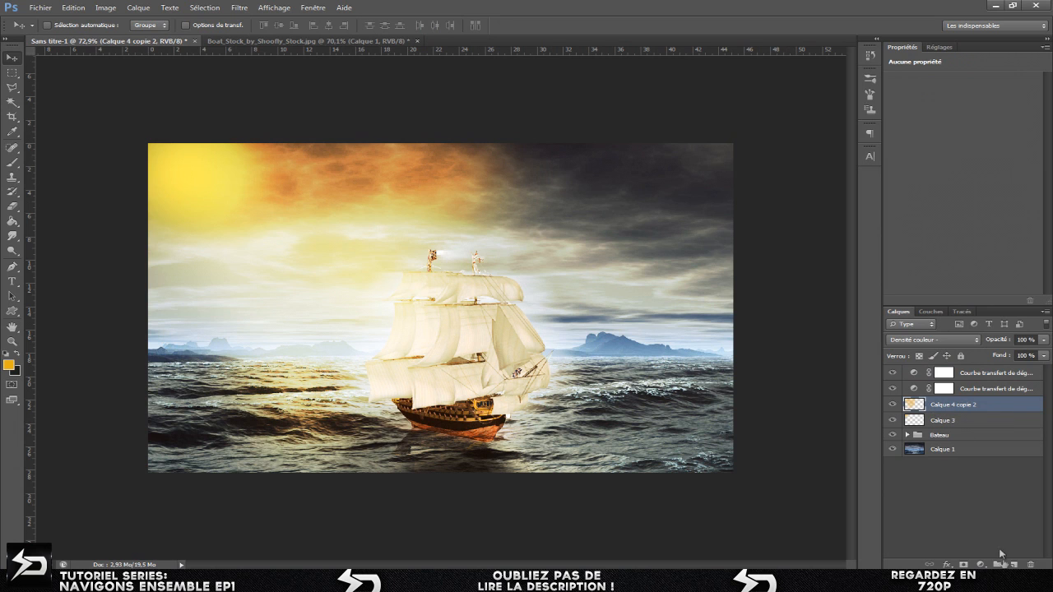
left_click(1013, 565)
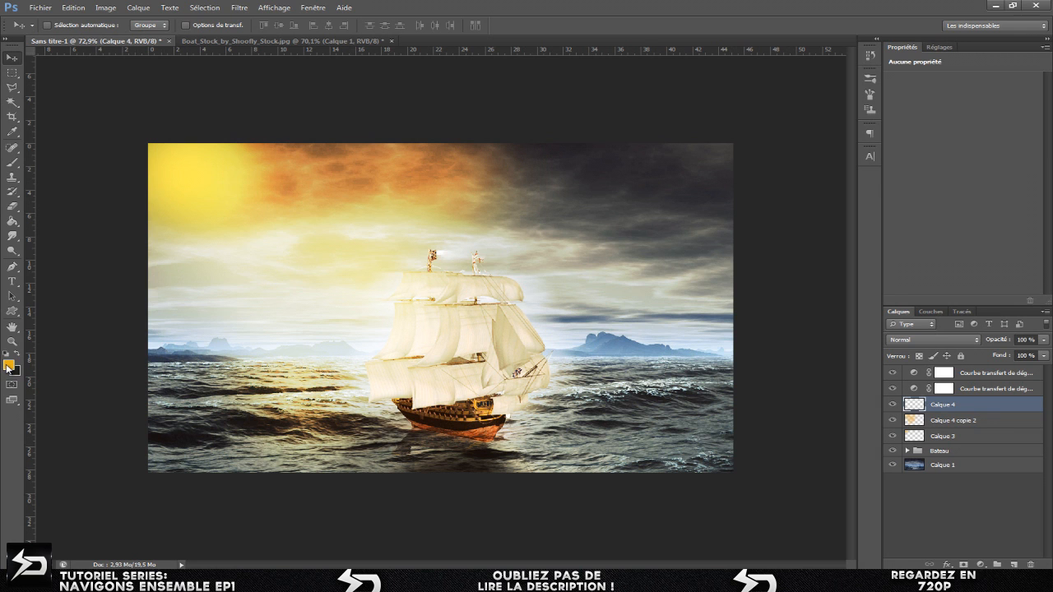
left_click(8, 365)
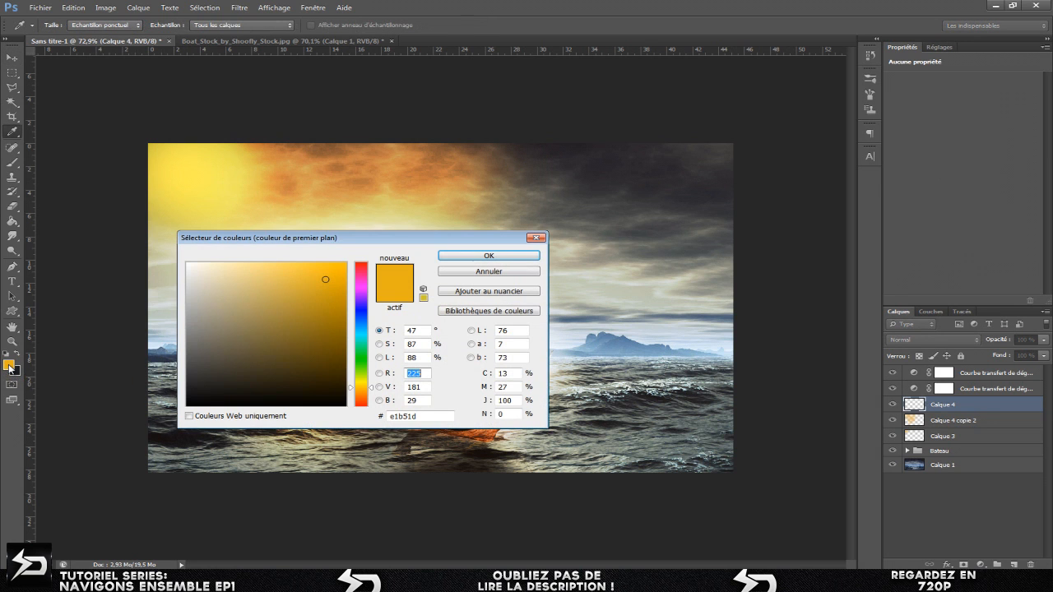
left_click_drag(302, 242, 608, 210)
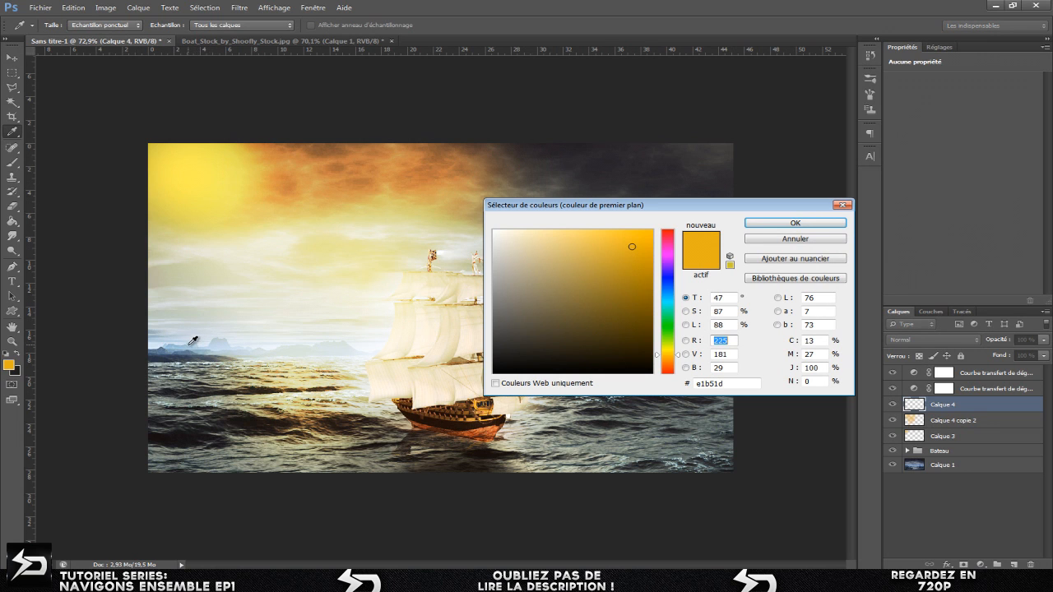
left_click(189, 346)
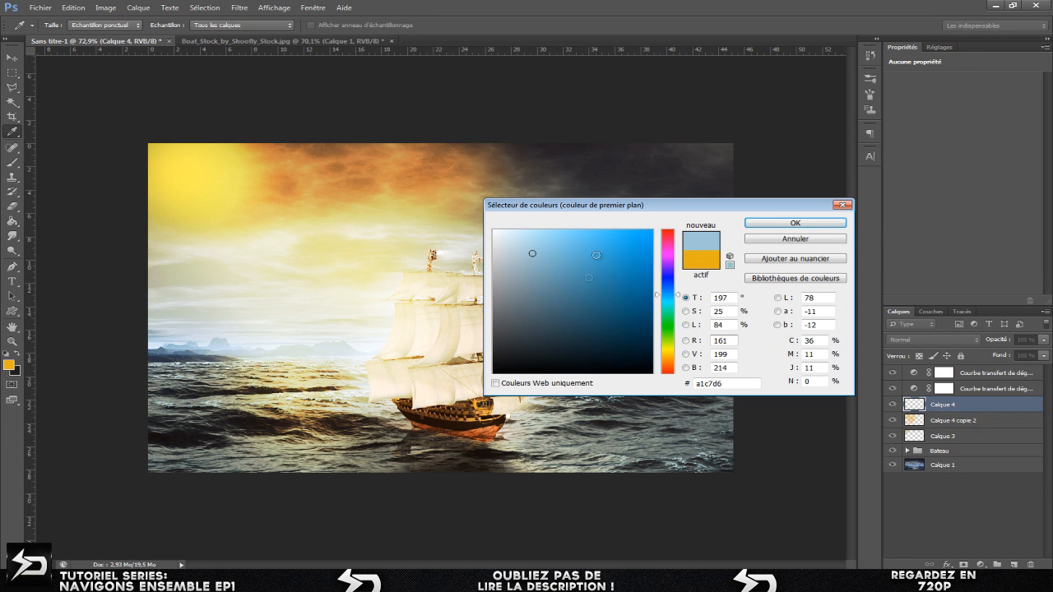
left_click(795, 223)
key("v")
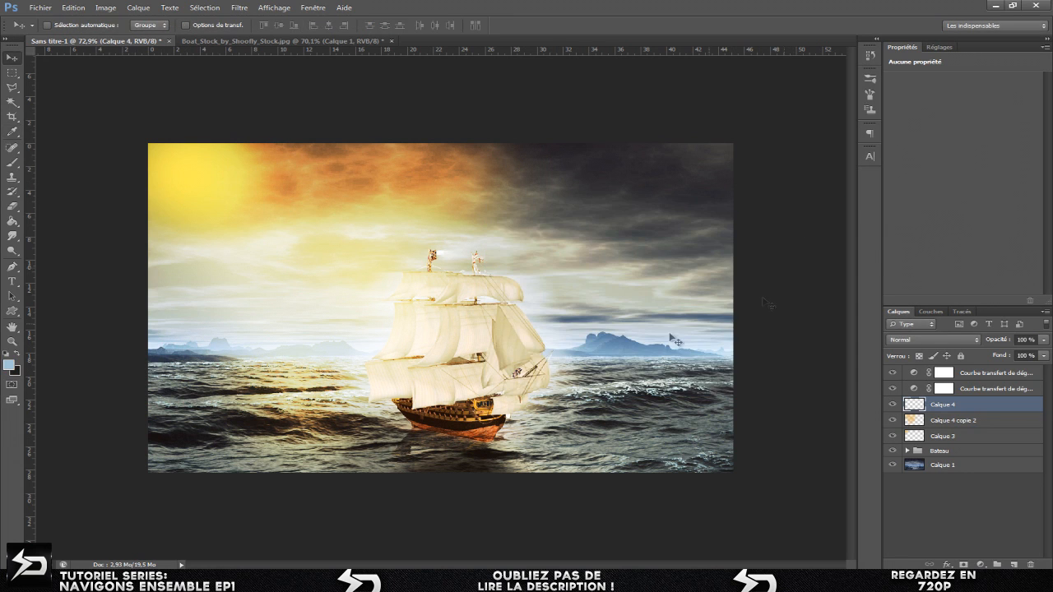
- Ready the soft round brush at a size of 150 px
left_click(13, 163)
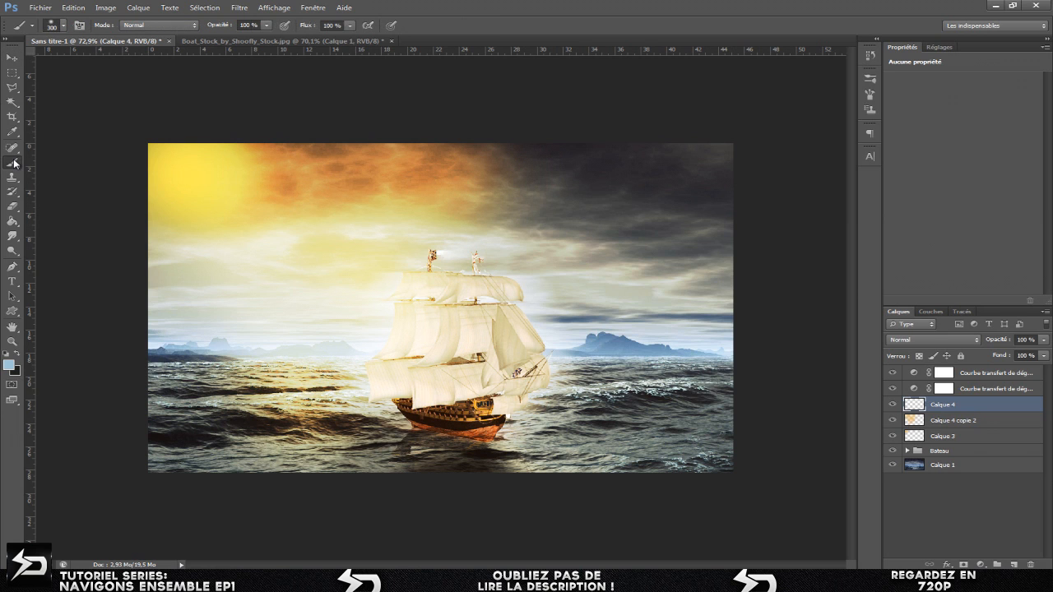
left_click(64, 25)
left_click(111, 47)
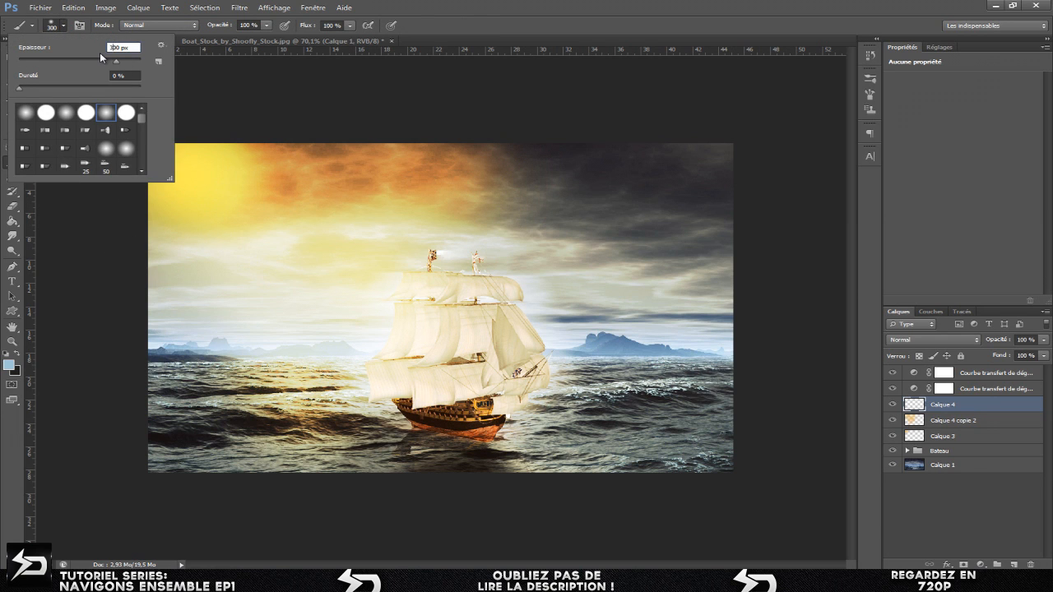
key("bracketright")
key("bracketright")
left_click(62, 28)
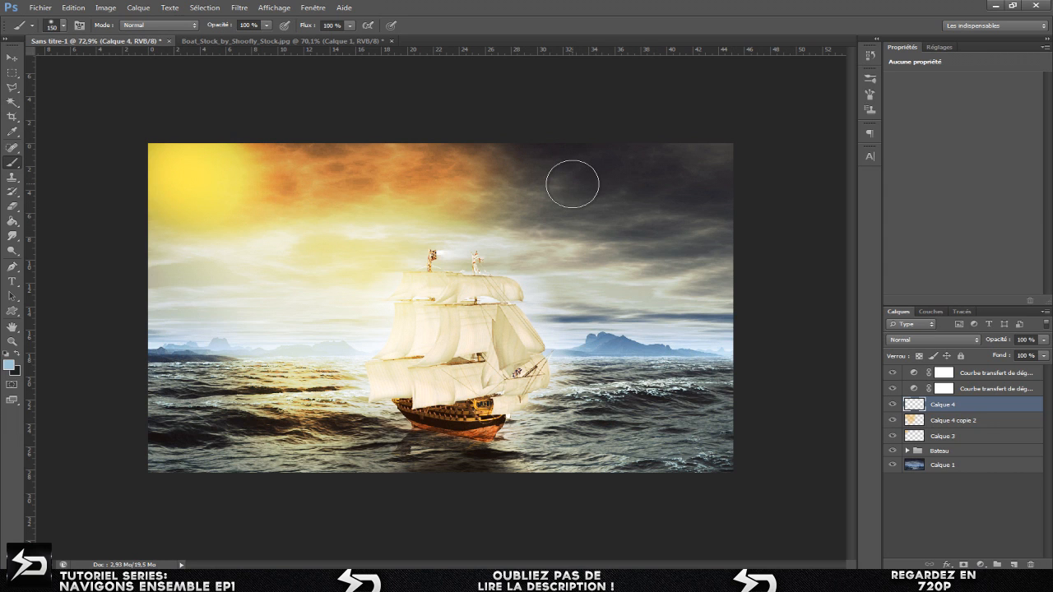
mouse_move(572, 183)
left_mouse_down()
mouse_move(547, 355)
mouse_move(552, 165)
mouse_move(572, 114)
left_mouse_up()
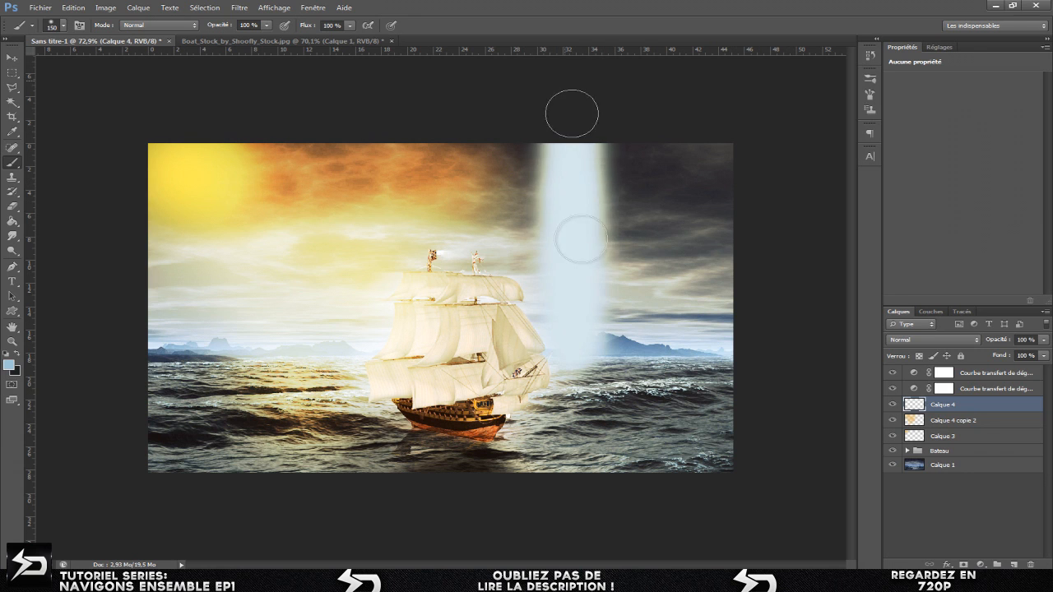
key("ctrl+z")
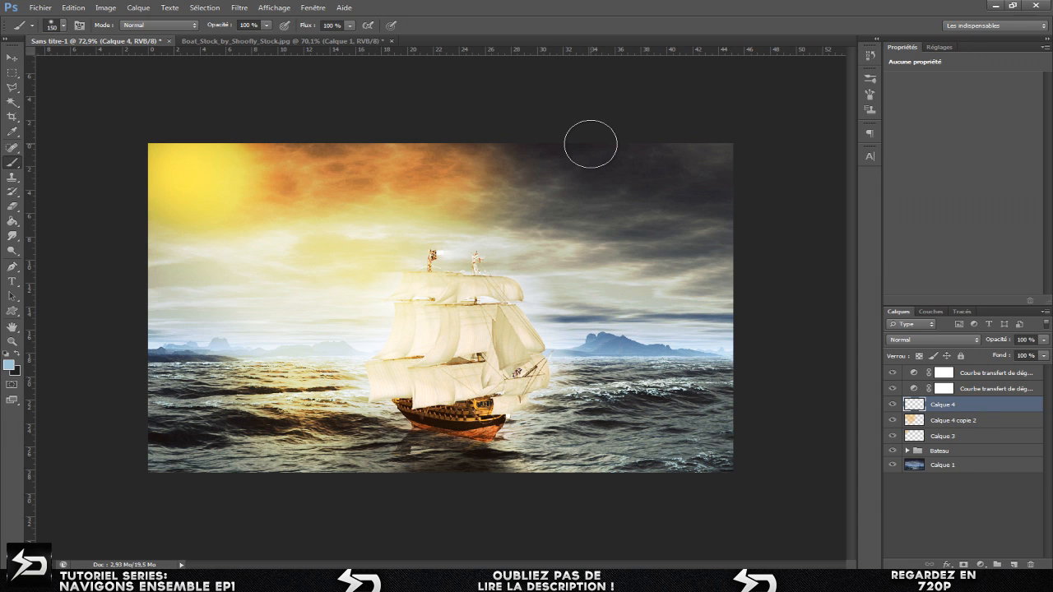
mouse_move(590, 144)
left_mouse_down()
mouse_move(603, 326)
mouse_move(590, 266)
mouse_move(594, 207)
left_mouse_up()
key("ctrl+z")
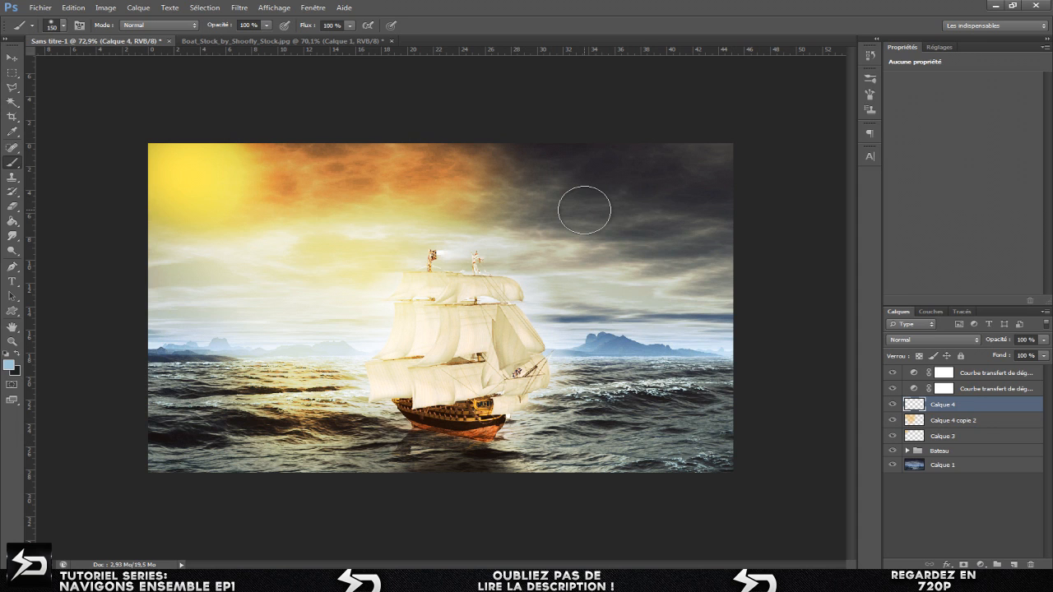
- Paint a light-blue band along the horizon across the full image width on the new layer
left_click(143, 348)
left_click(143, 348)
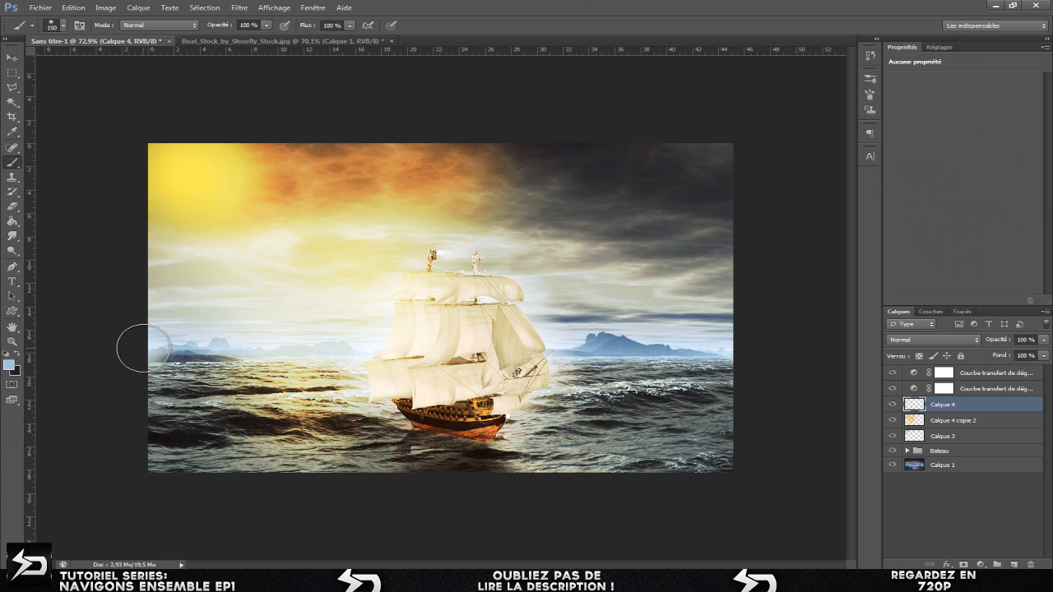
mouse_move(143, 348)
left_mouse_down()
mouse_move(518, 366)
mouse_move(790, 362)
left_mouse_up()
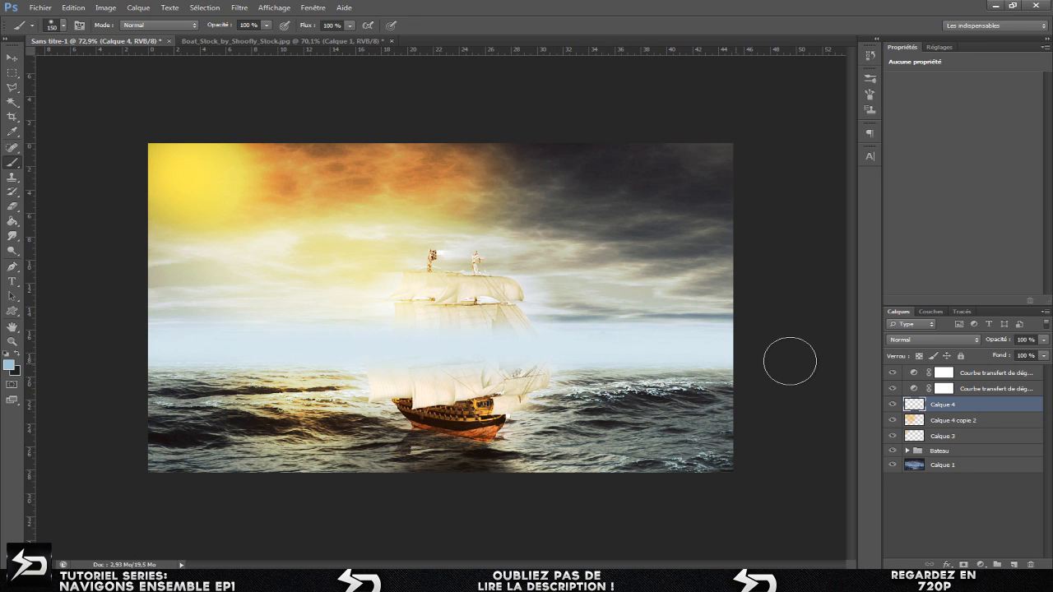
left_click(12, 57)
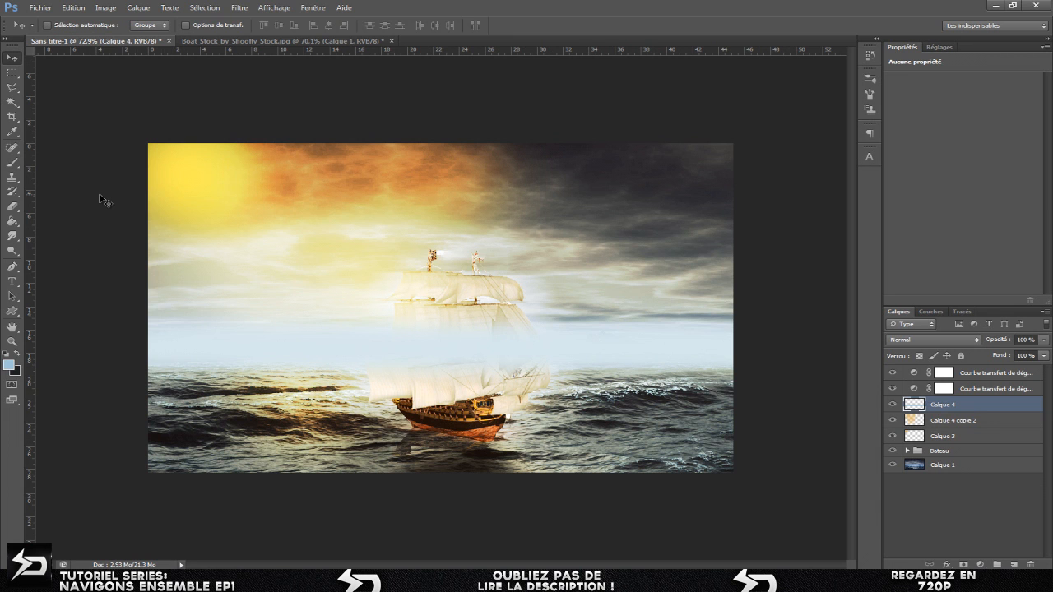
- Apply a Gaussian blur with a 75 pixel radius to the light-blue horizon band
left_click(239, 9)
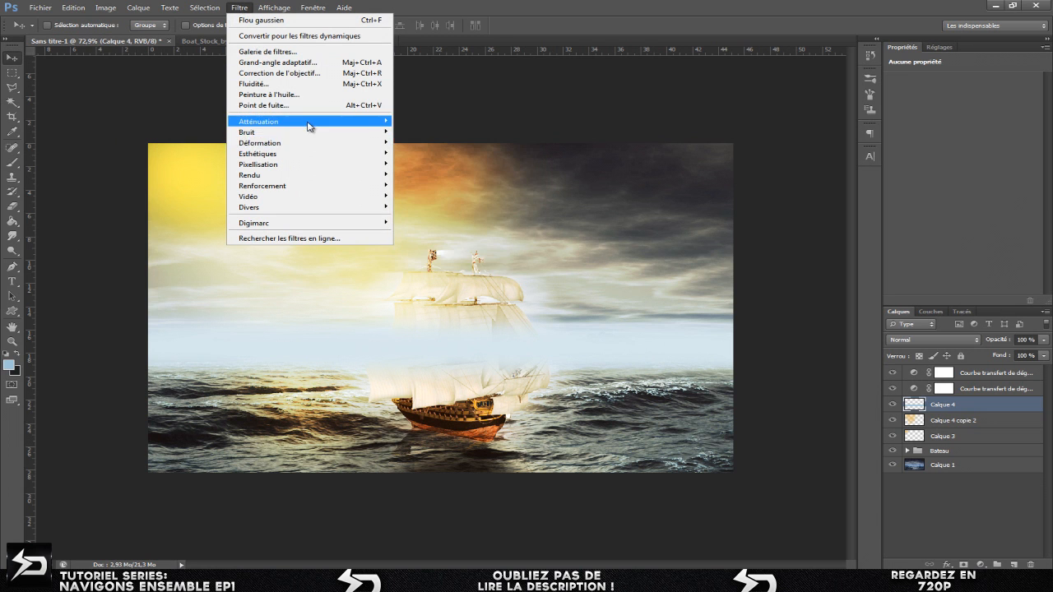
mouse_move(309, 126)
left_click(449, 205)
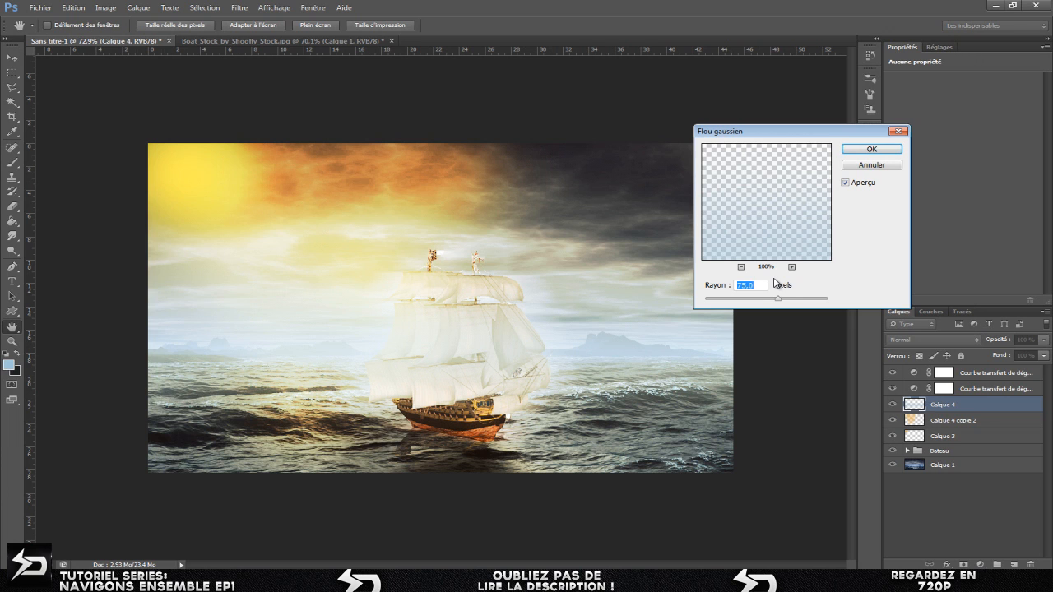
left_click(871, 149)
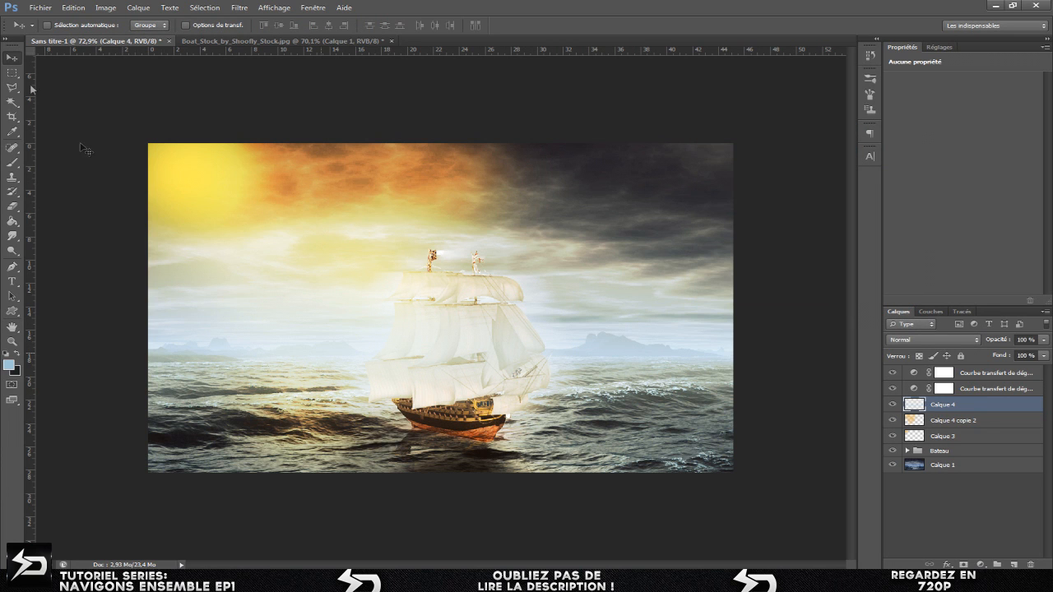
- Set the blurred horizon layer's blend mode to Incrustation and compare the scene with the layer hidden and shown
left_click(929, 338)
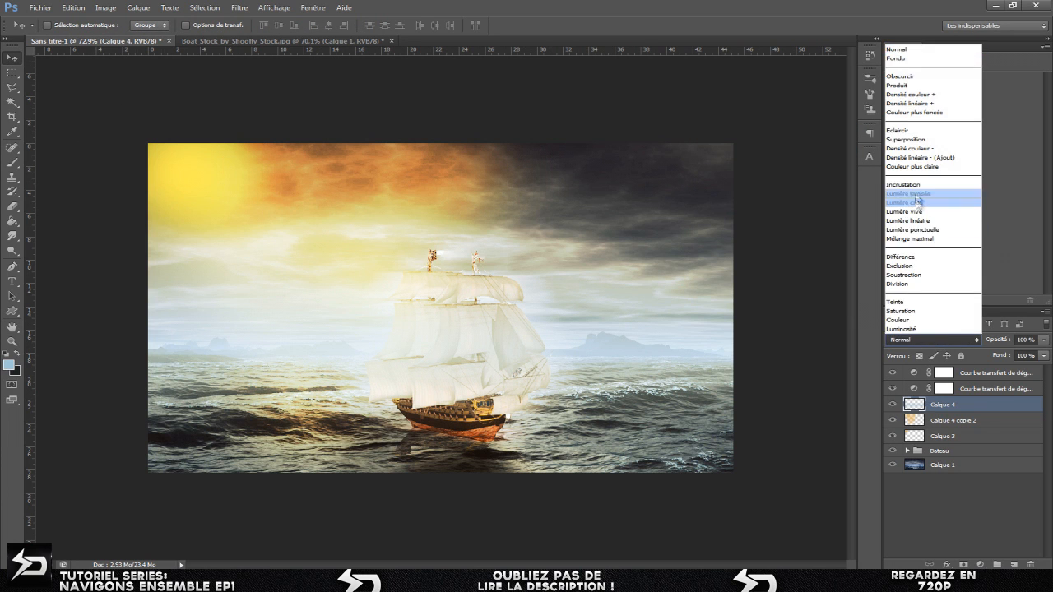
left_click(917, 195)
key("Up")
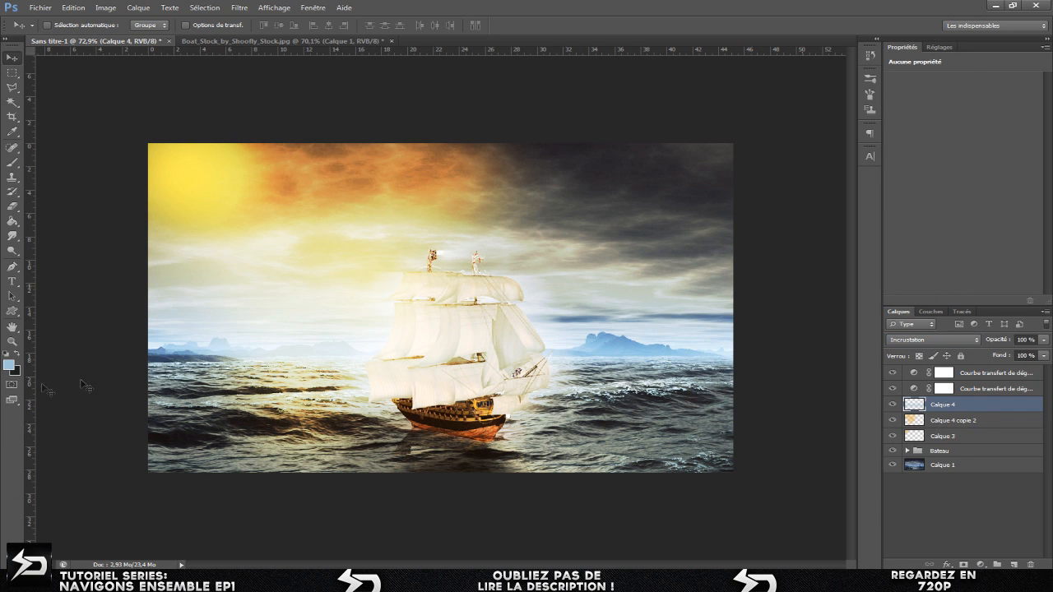
left_click(891, 405)
left_click(892, 405)
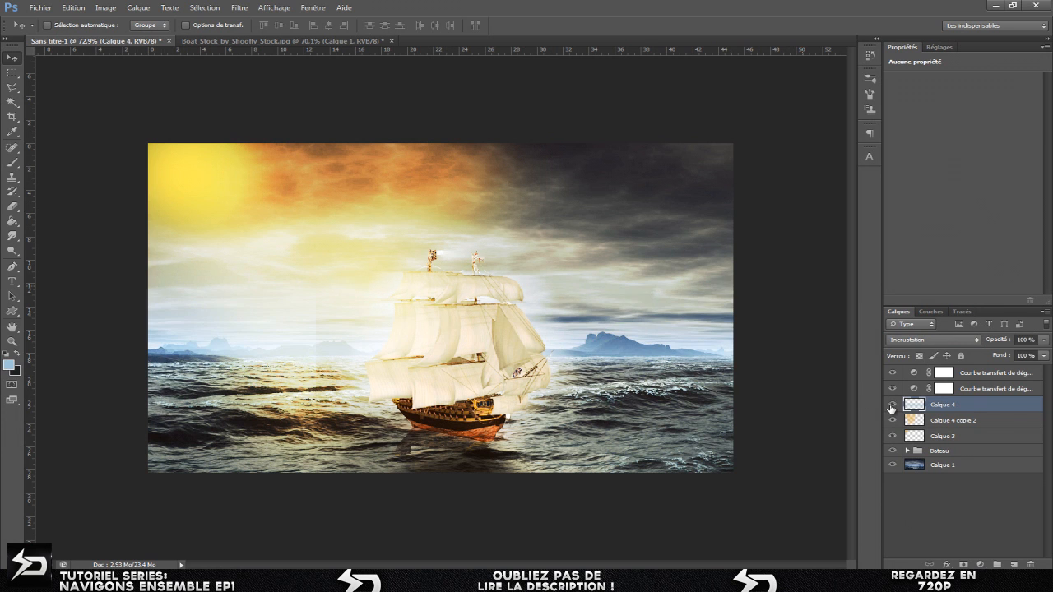
left_click(892, 405)
left_click(892, 405)
left_click(892, 405)
left_click(892, 405)
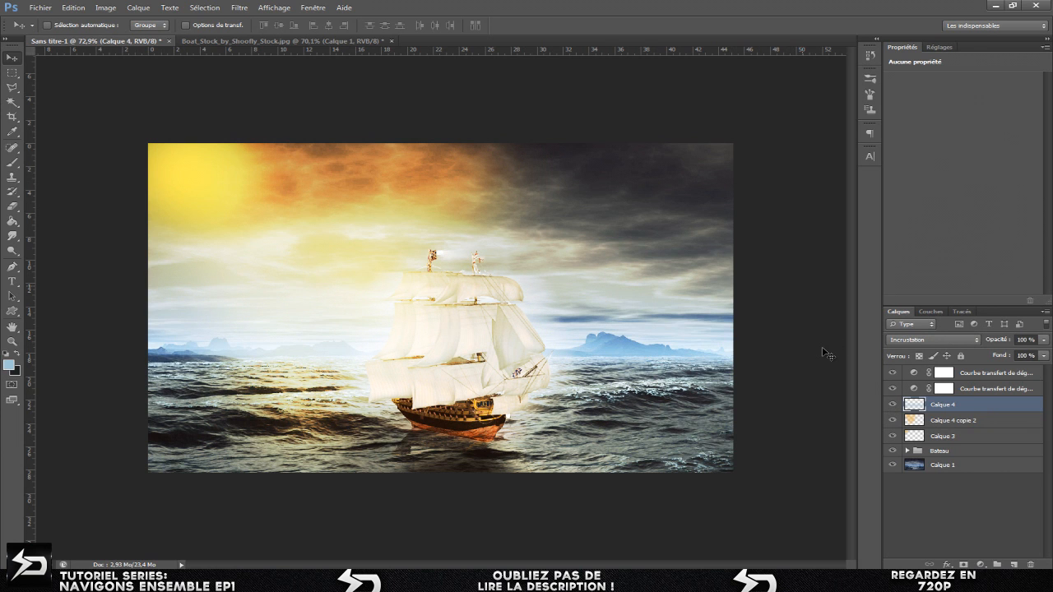
- Add another new layer above the horizon band and set the foreground colour to the vivid blue 346ee4
left_click(1013, 564)
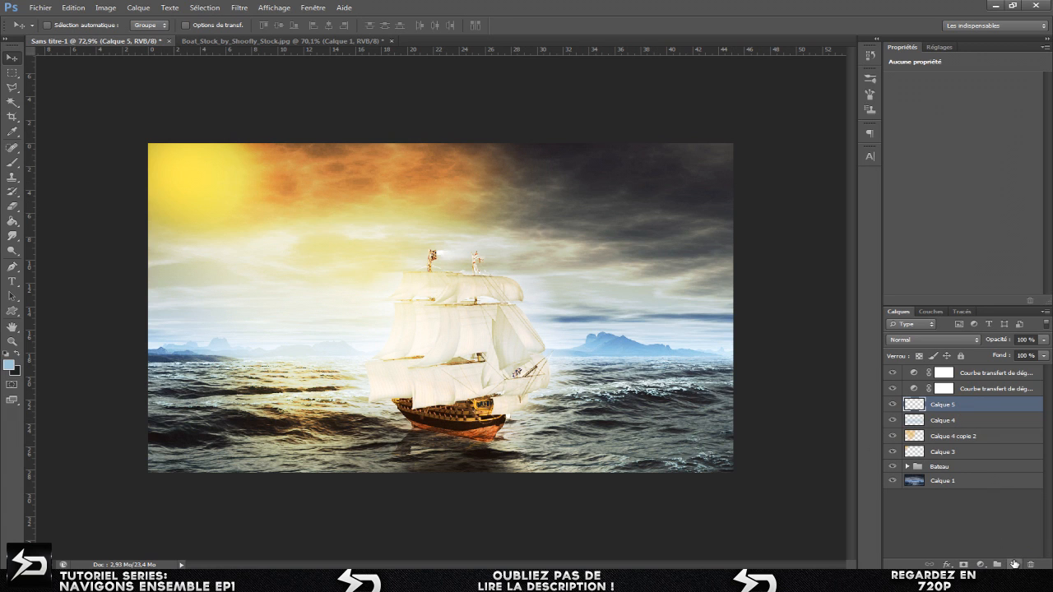
left_click(9, 365)
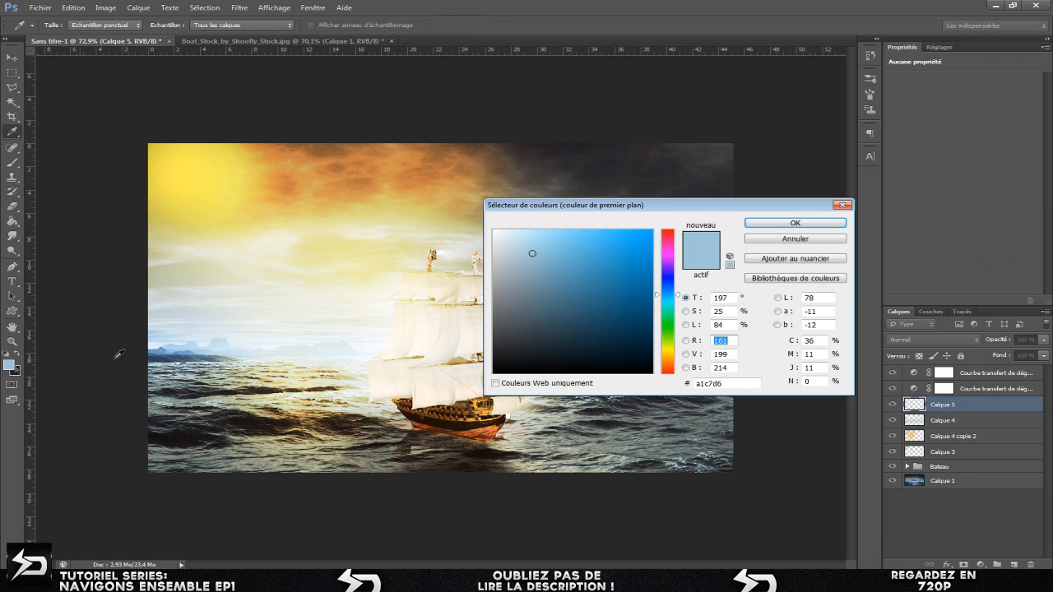
left_click(670, 292)
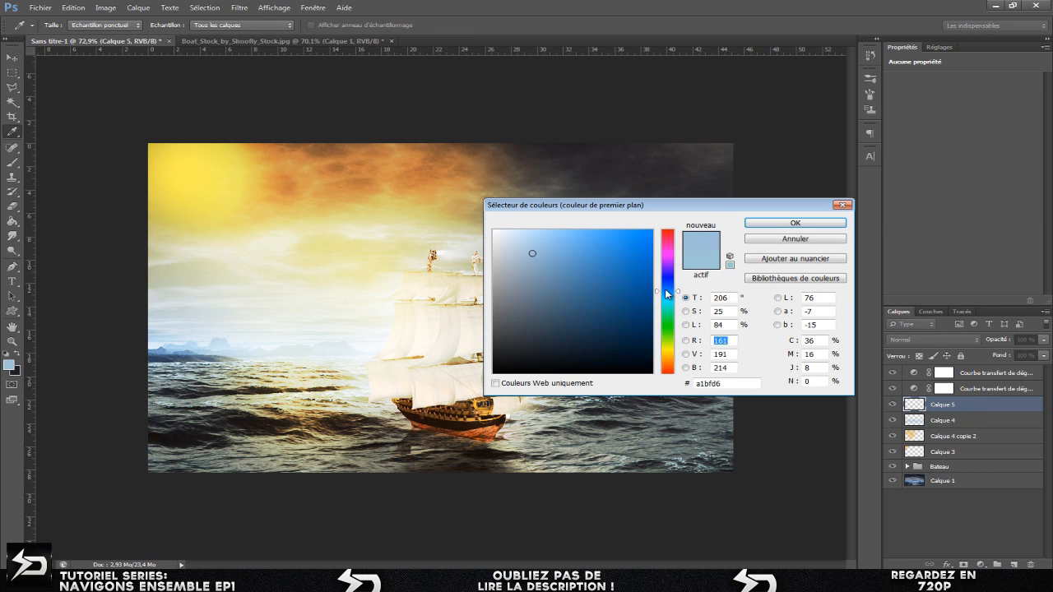
left_click(617, 259)
left_click(611, 241)
left_click_drag(589, 273, 618, 274)
left_click(667, 286)
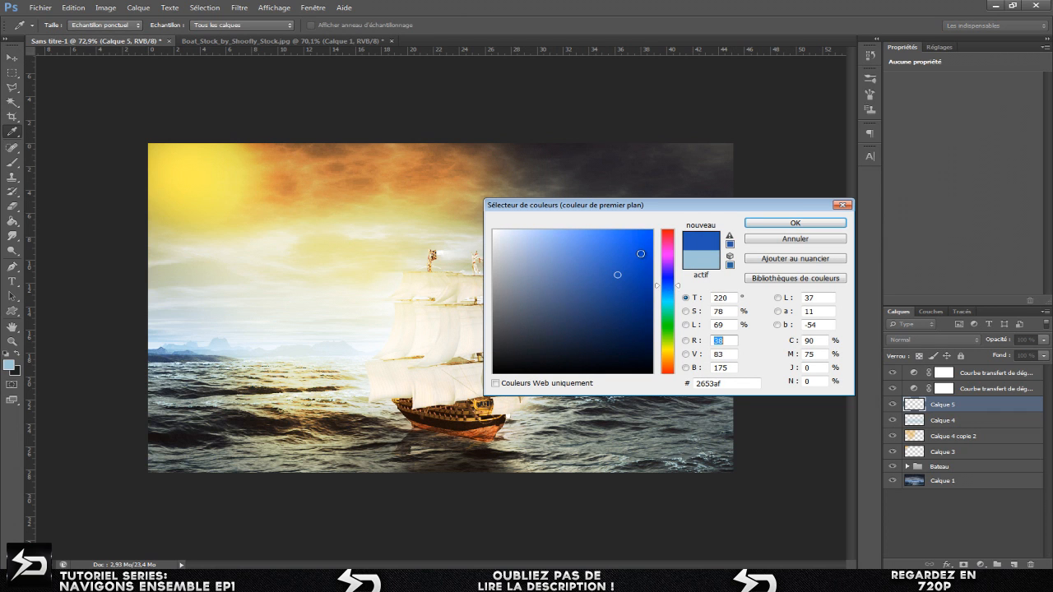
left_click(617, 245)
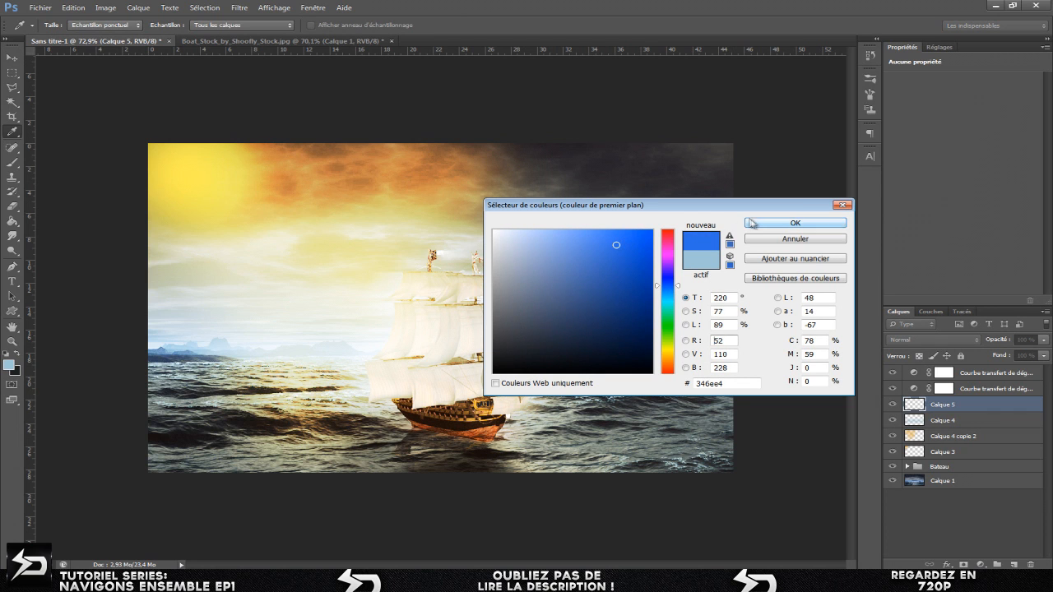
left_click(759, 226)
key("v")
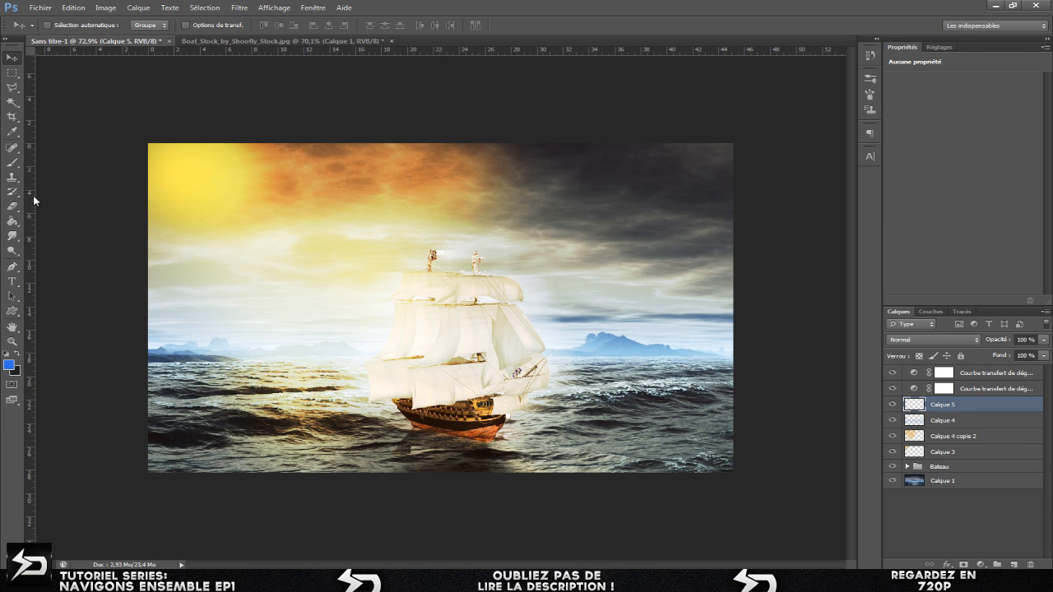
- Brush vivid blue over the whole sea area below the horizon on the new layer
left_click(13, 162)
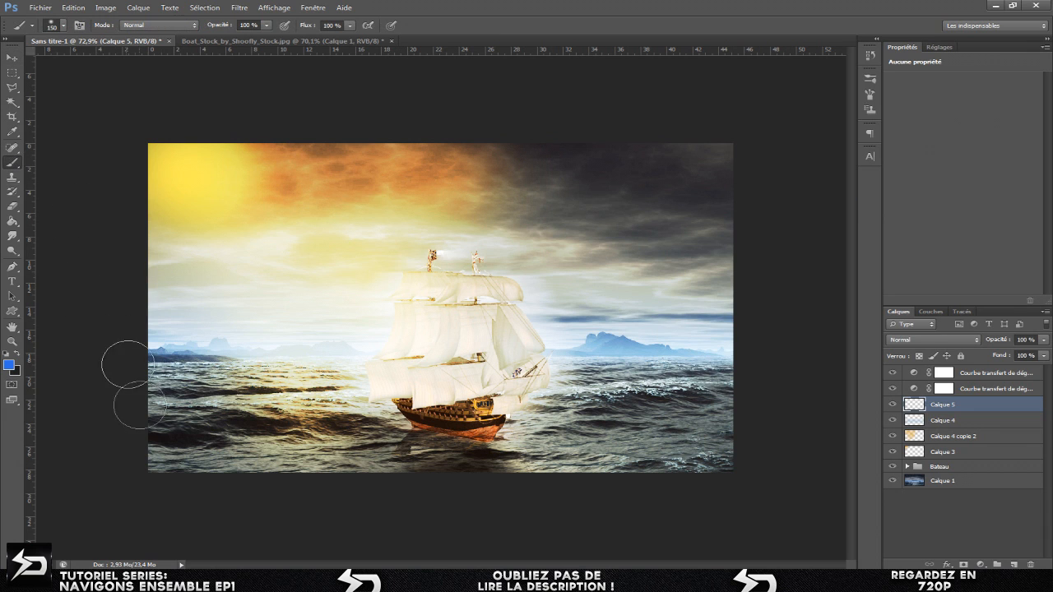
mouse_move(169, 477)
left_mouse_down()
mouse_move(352, 484)
mouse_move(712, 448)
mouse_move(748, 416)
mouse_move(540, 444)
mouse_move(165, 414)
mouse_move(319, 386)
mouse_move(602, 383)
mouse_move(710, 395)
mouse_move(740, 385)
mouse_move(195, 370)
mouse_move(162, 376)
mouse_move(795, 397)
left_mouse_up()
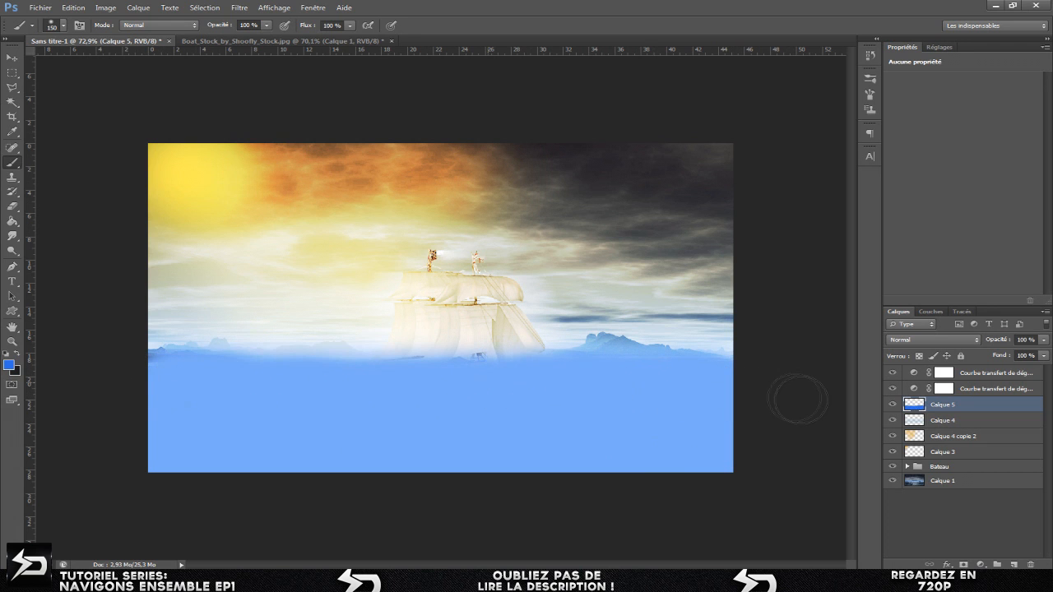
left_click(11, 58)
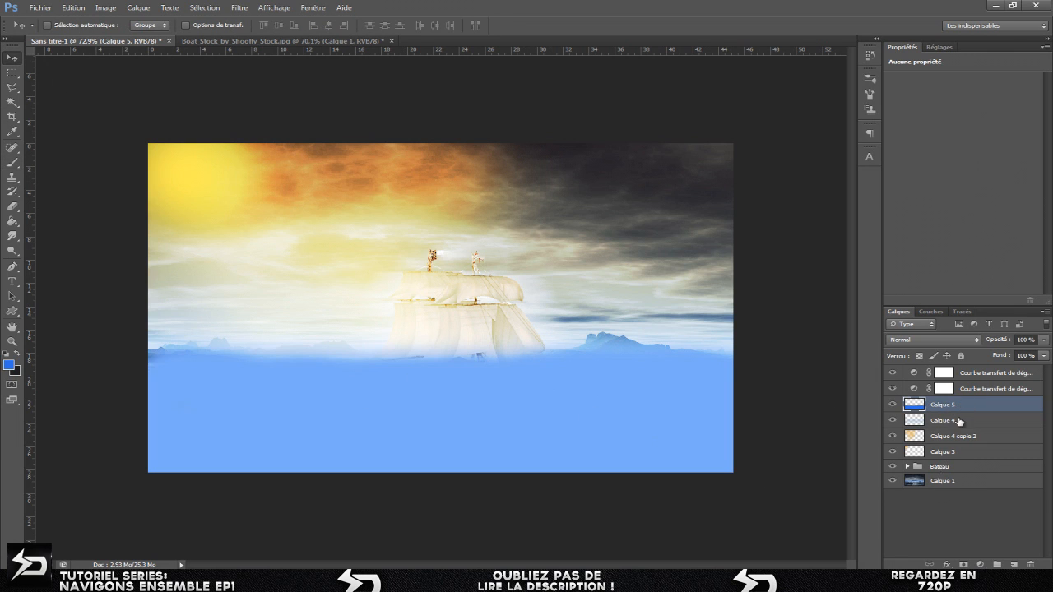
- Move the vivid-blue sea layer below the Bateau group and set its blend mode to Lumière tamisée
left_click_drag(962, 405, 959, 468)
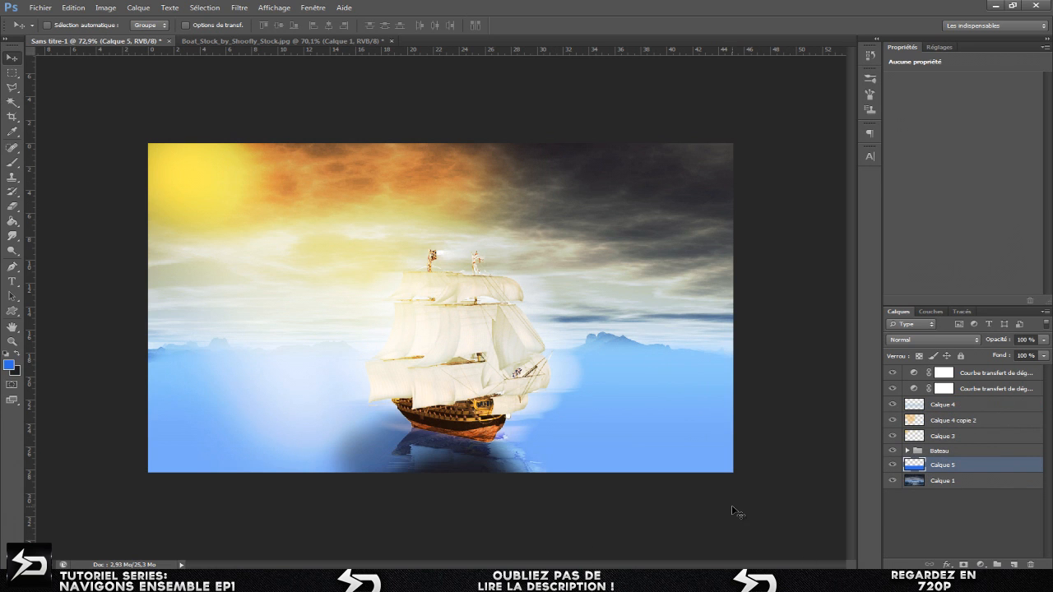
left_click(917, 340)
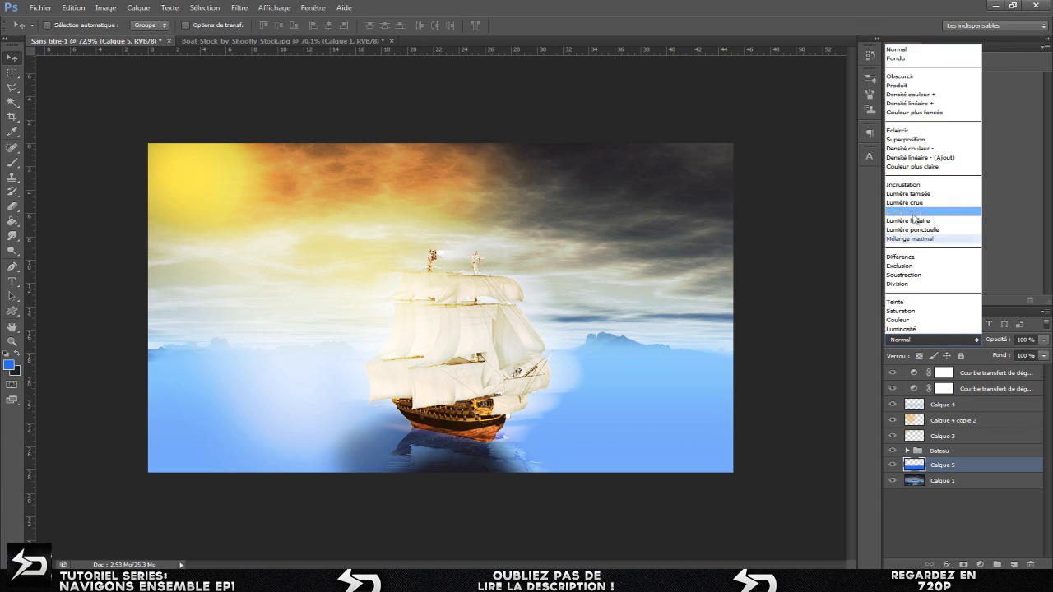
left_click(918, 186)
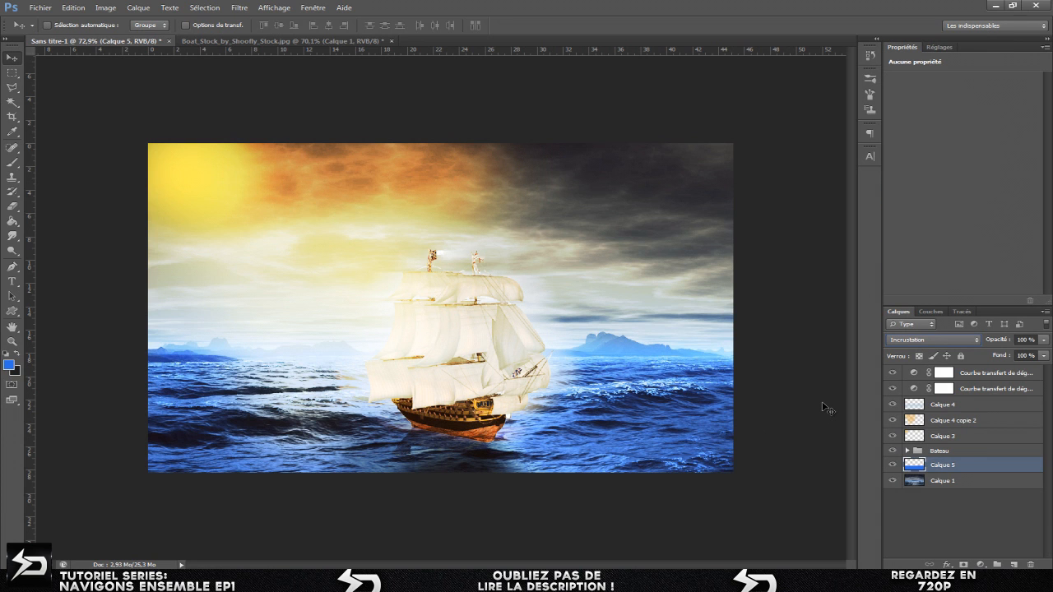
key("shift+minus")
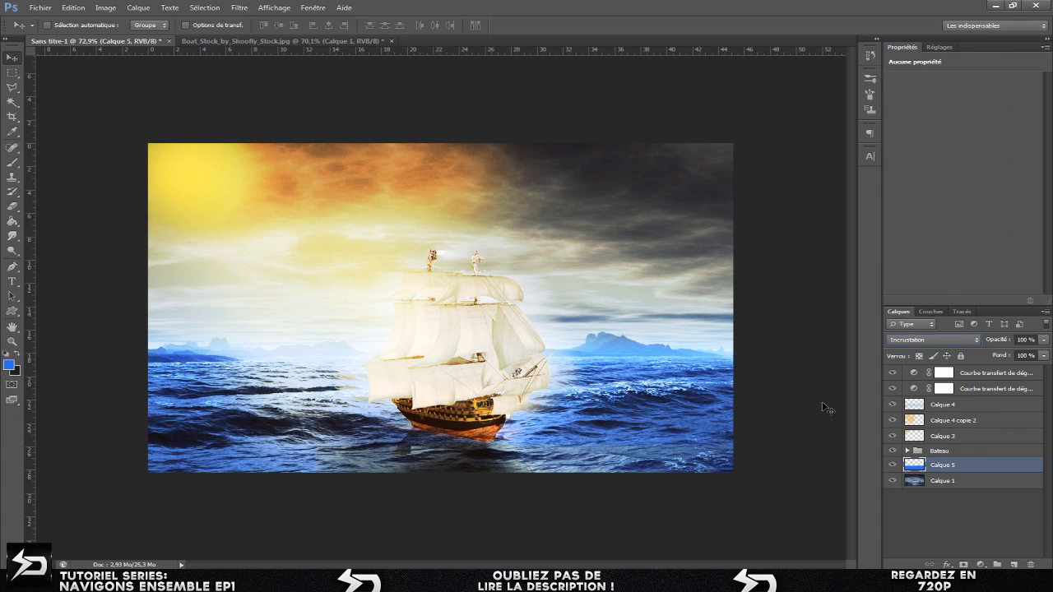
key("shift+minus")
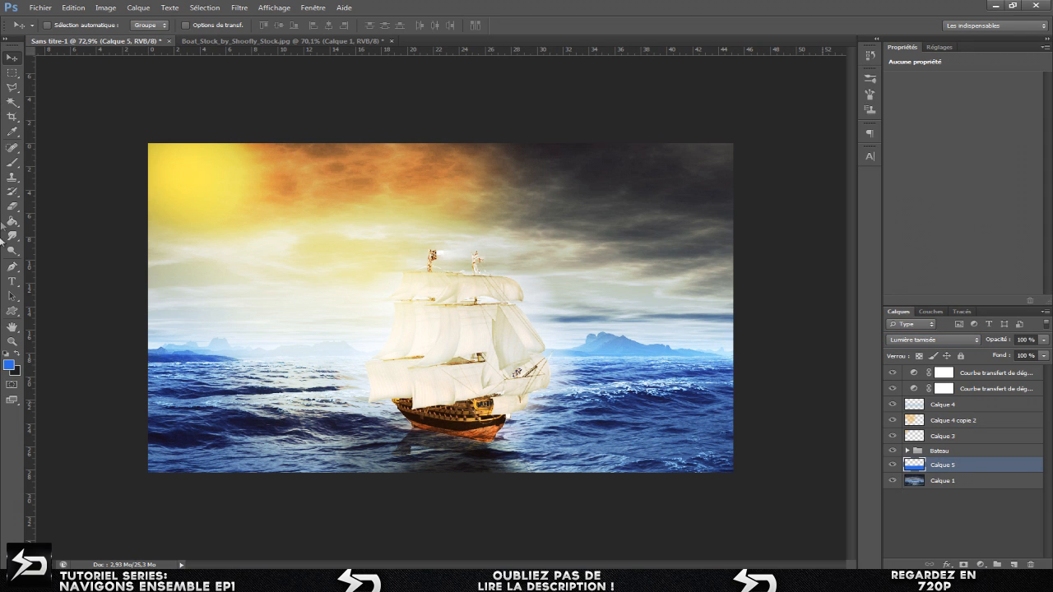
- Erase the blue tint along the whole horizon line with a soft 150 px eraser
left_click(11, 205)
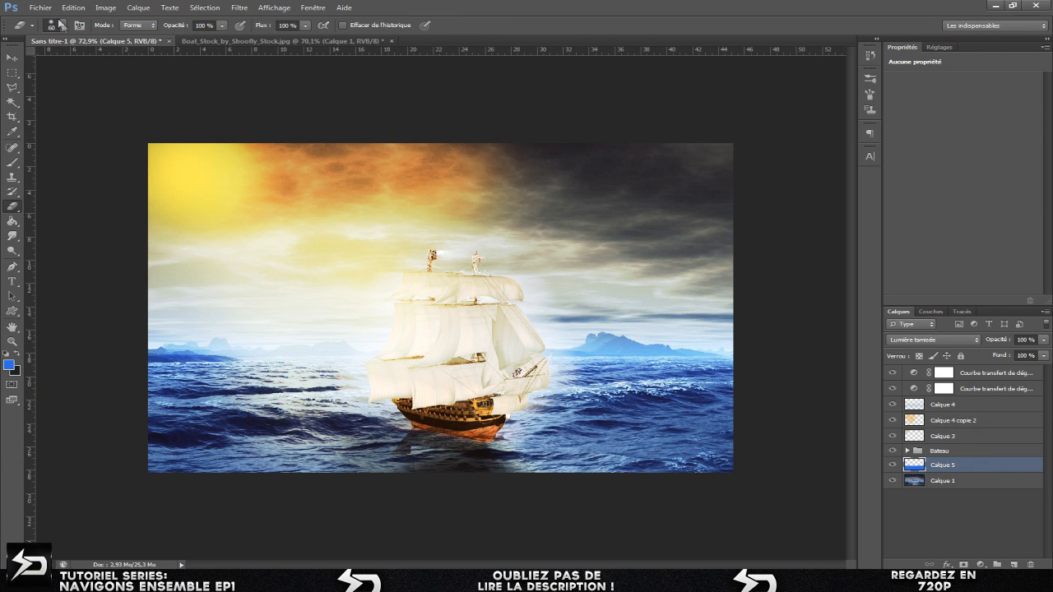
left_click(65, 26)
left_click_drag(135, 48, 71, 62)
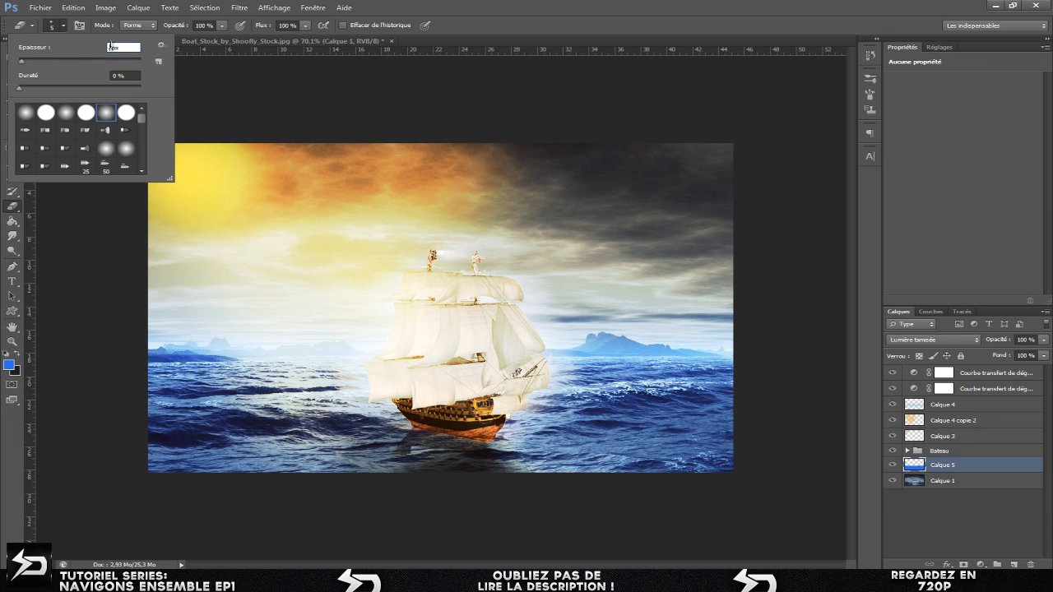
type("150")
key("Return")
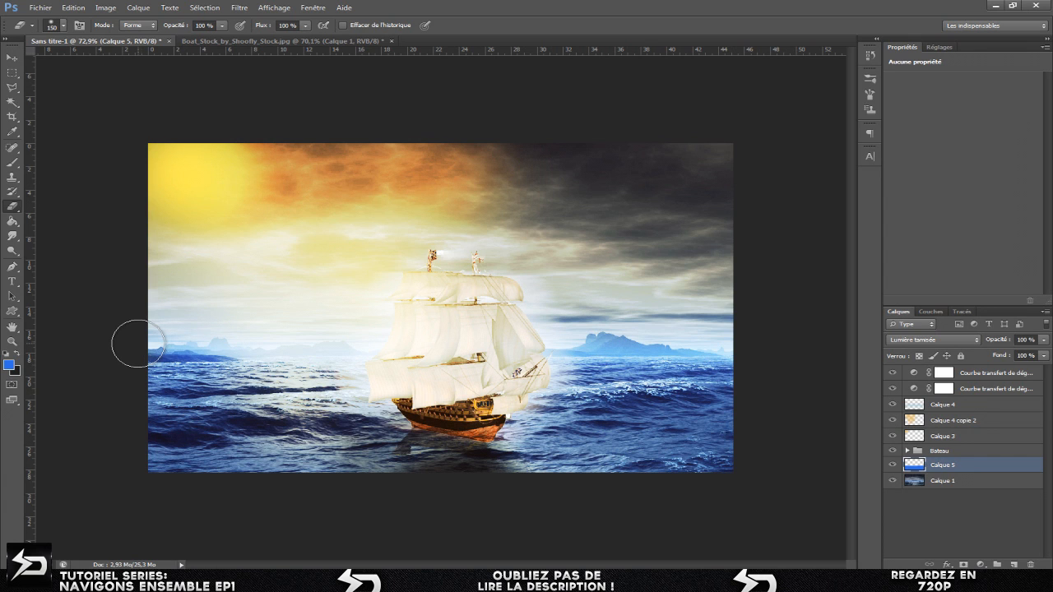
left_click_drag(138, 344, 764, 324)
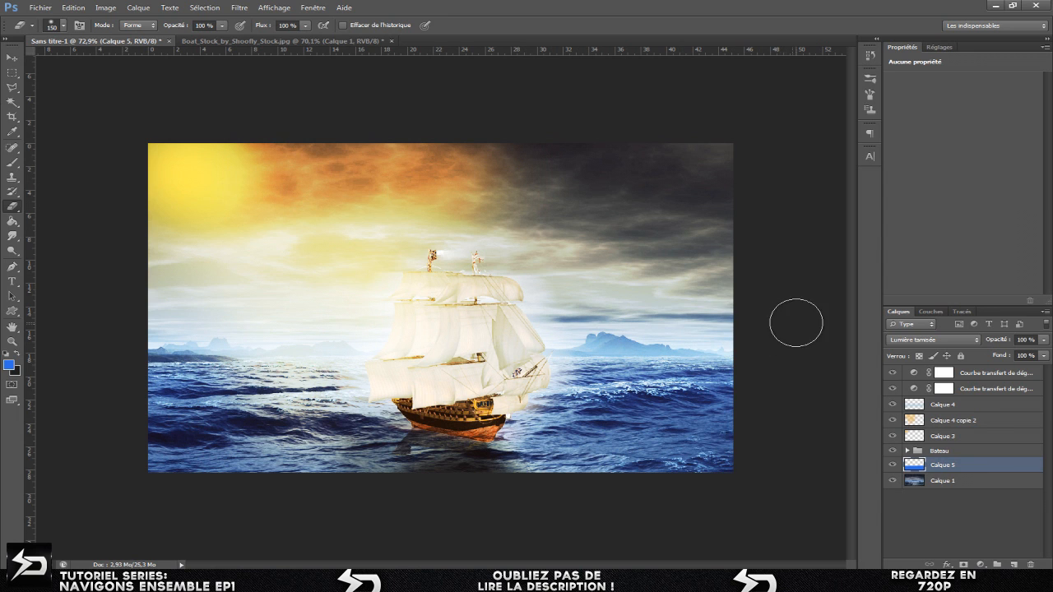
left_click(12, 58)
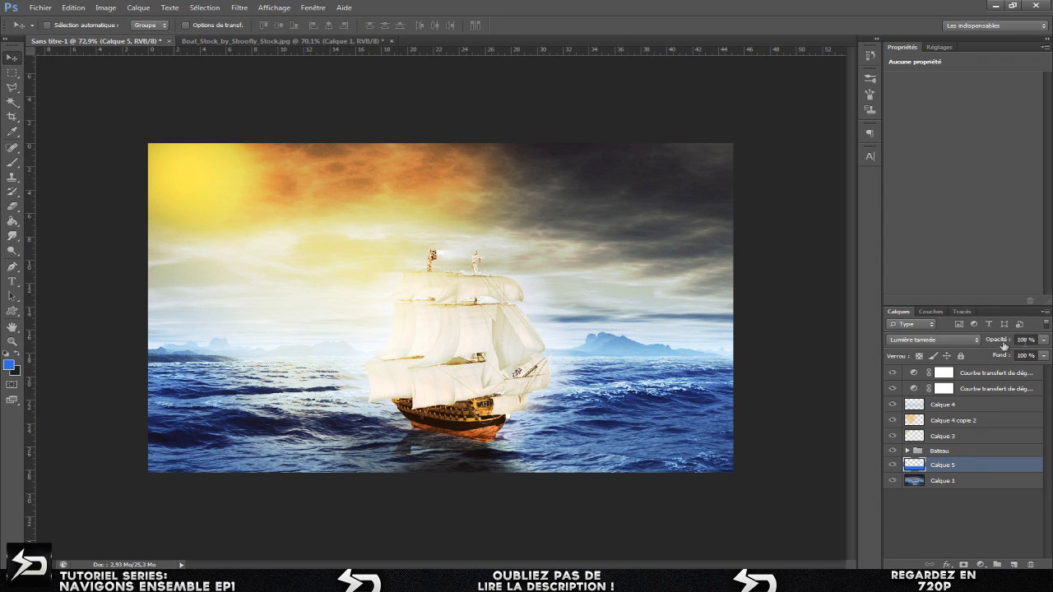
- Compare the sea with the blue tint layer hidden and shown, and reduce that layer's opacity to 50 %
left_click(893, 465)
left_click(894, 466)
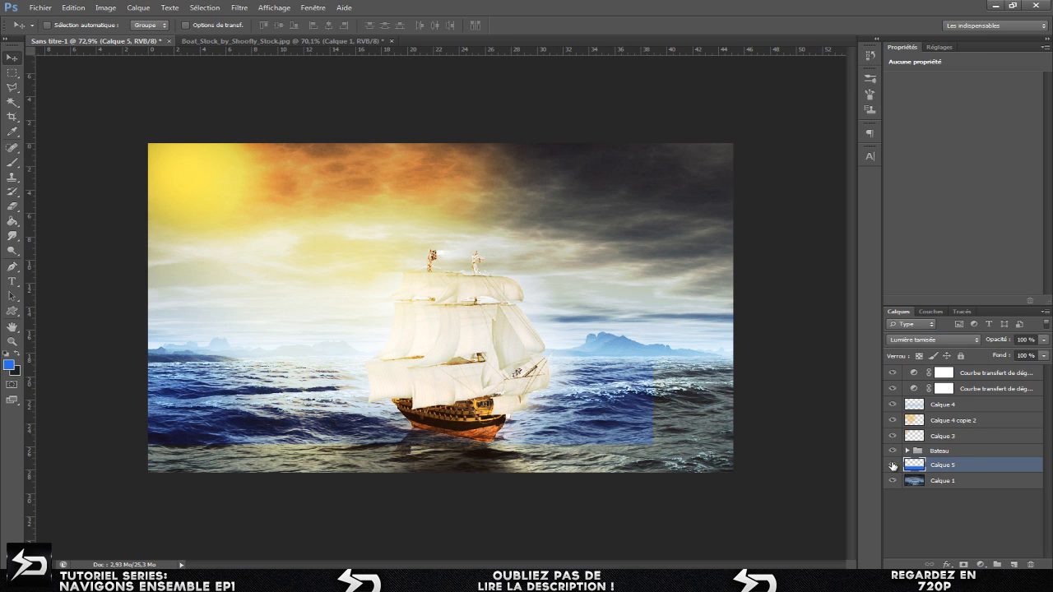
left_click(894, 466)
left_click(893, 466)
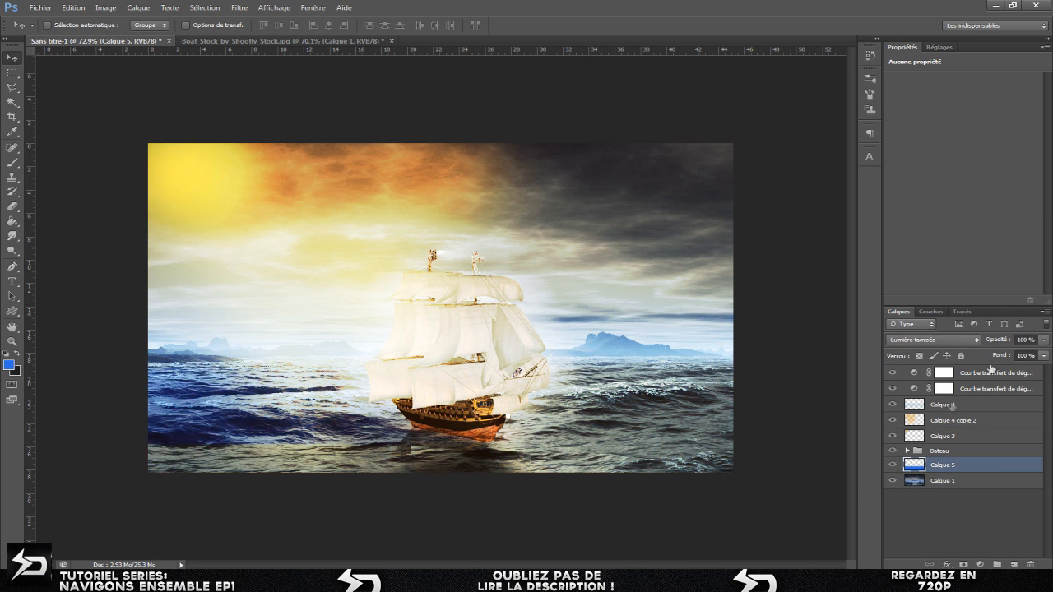
left_click(1025, 340)
key("BackSpace")
key("BackSpace")
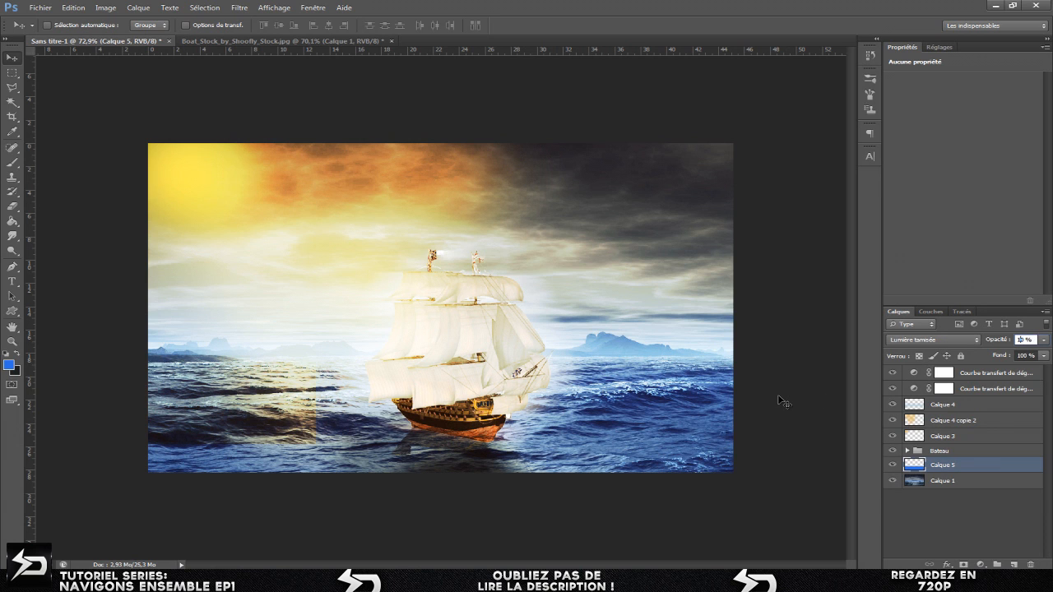
type("5")
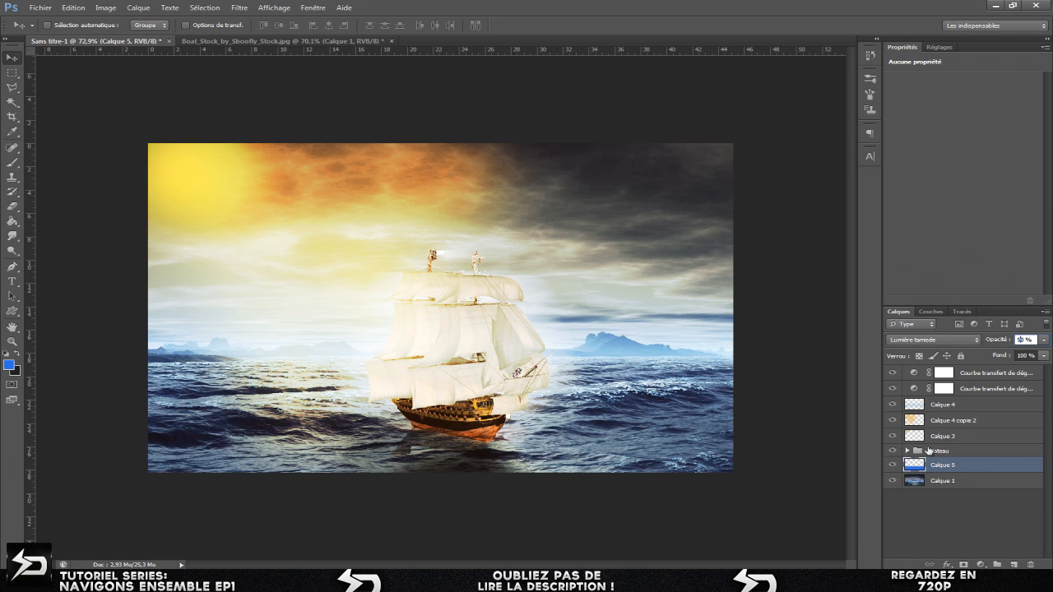
- Try lower opacities on the orange sky-glow layer Calque 4 copie 2 and restore it to 100 %
left_click(946, 424)
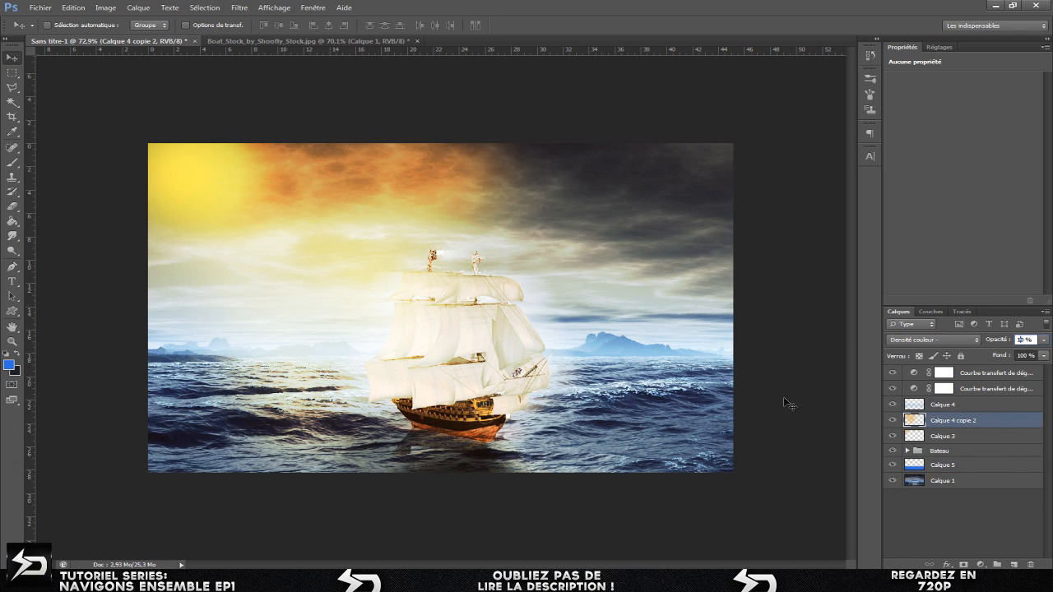
key("BackSpace")
type("5")
key("BackSpace")
type("7")
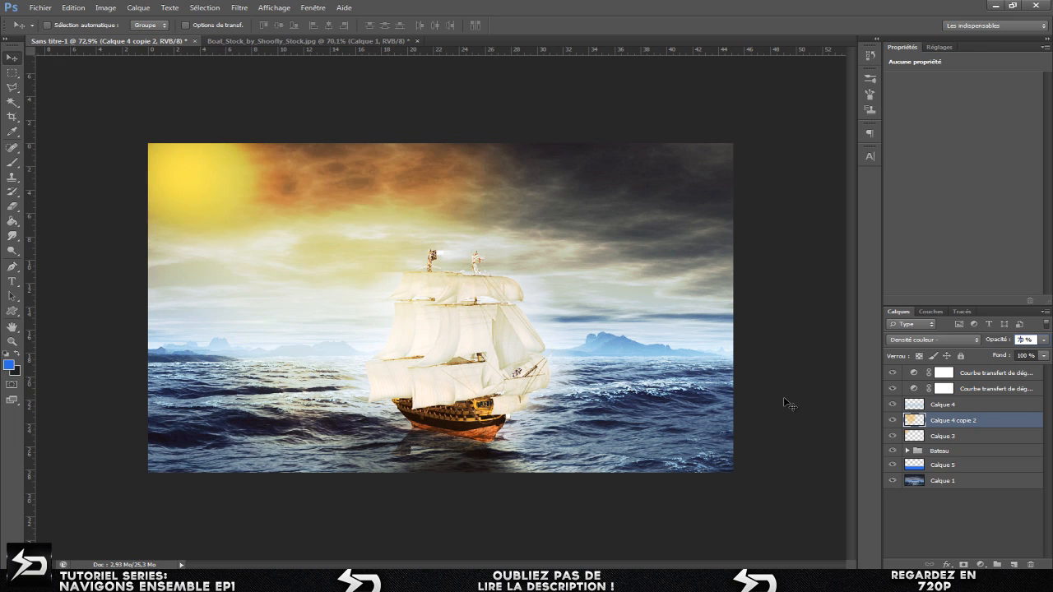
type("4")
type("5")
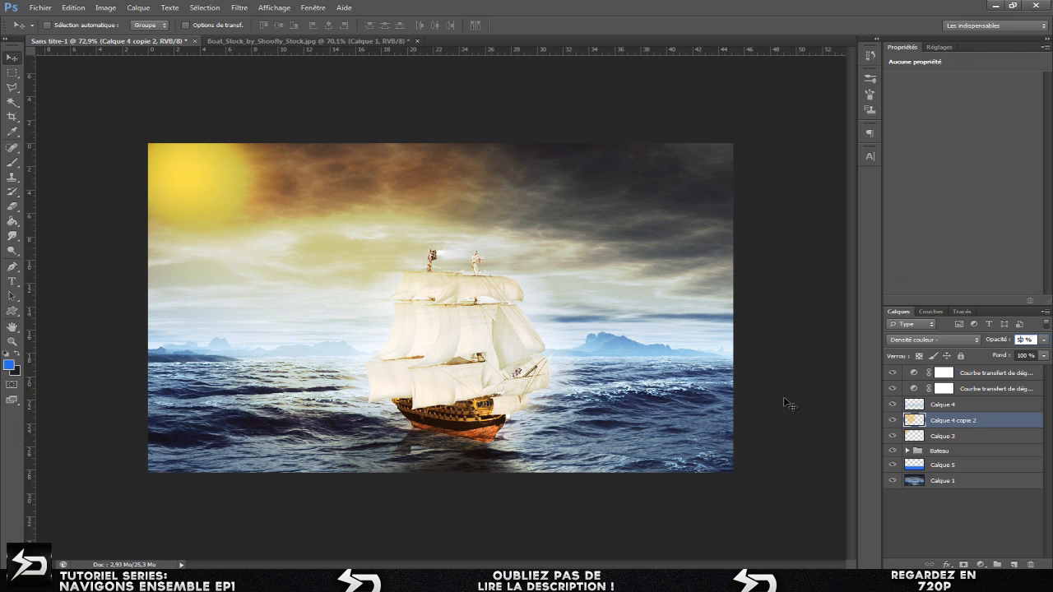
type("0")
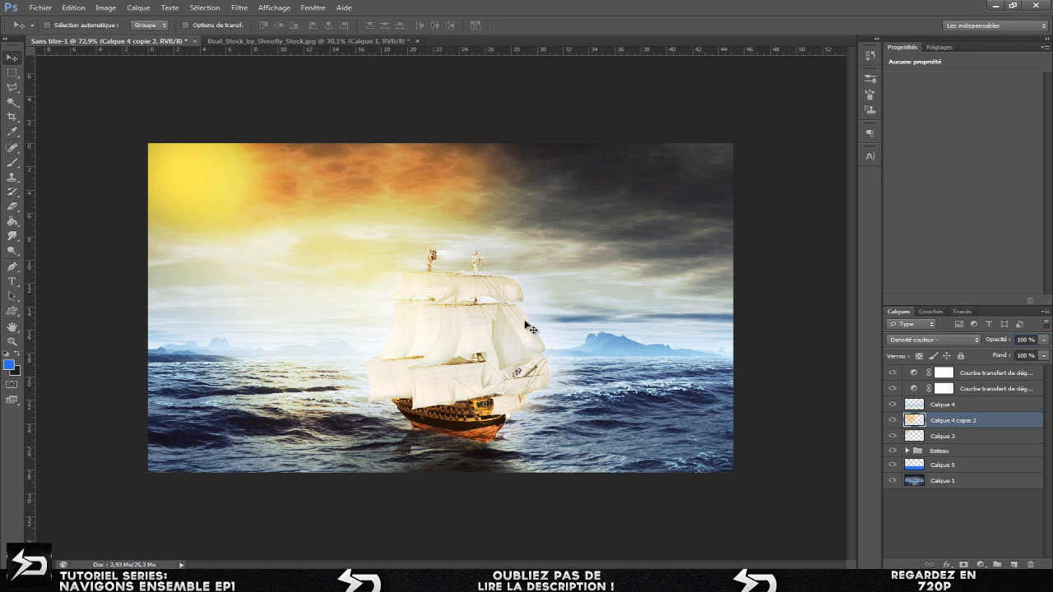
- Delete the yellow sun layer Calque 3 and reposition the orange glow layer over the left half of the sky
left_click_drag(198, 166, 121, 130)
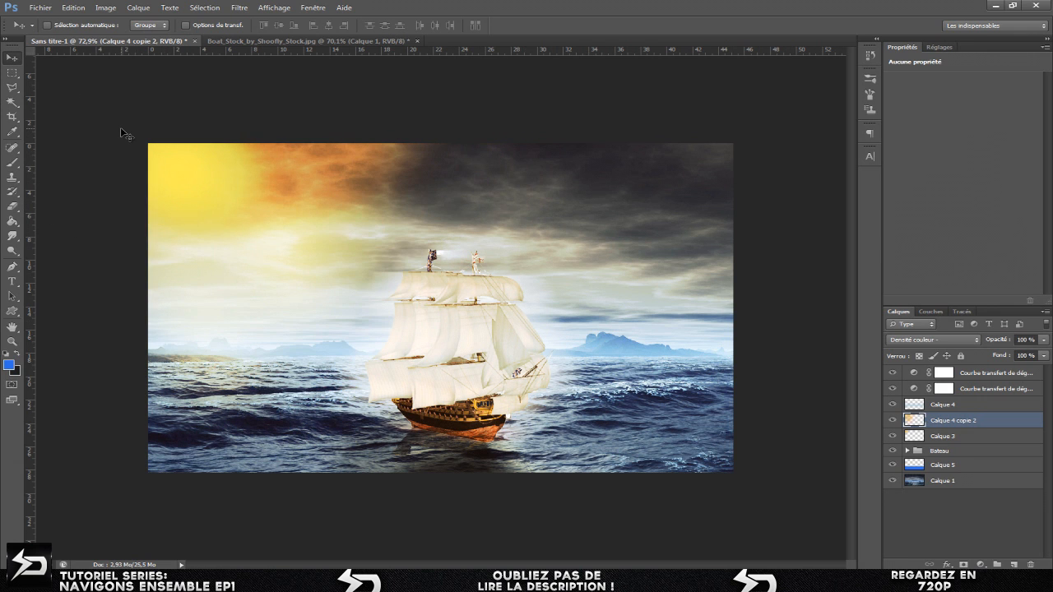
left_click(894, 437)
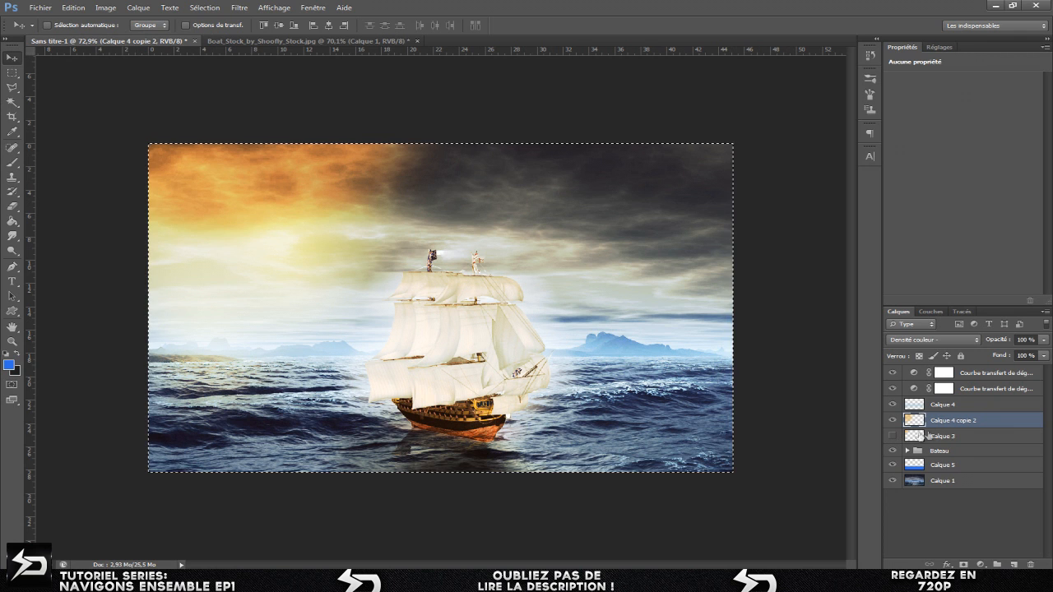
left_click(955, 442)
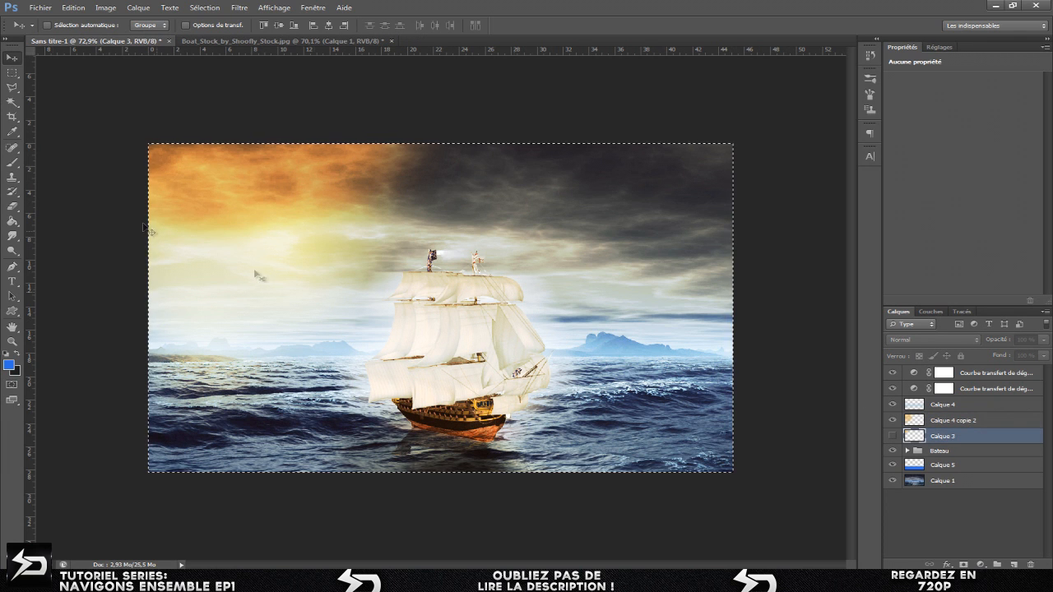
left_click(13, 73)
left_click(47, 69)
left_click(15, 60)
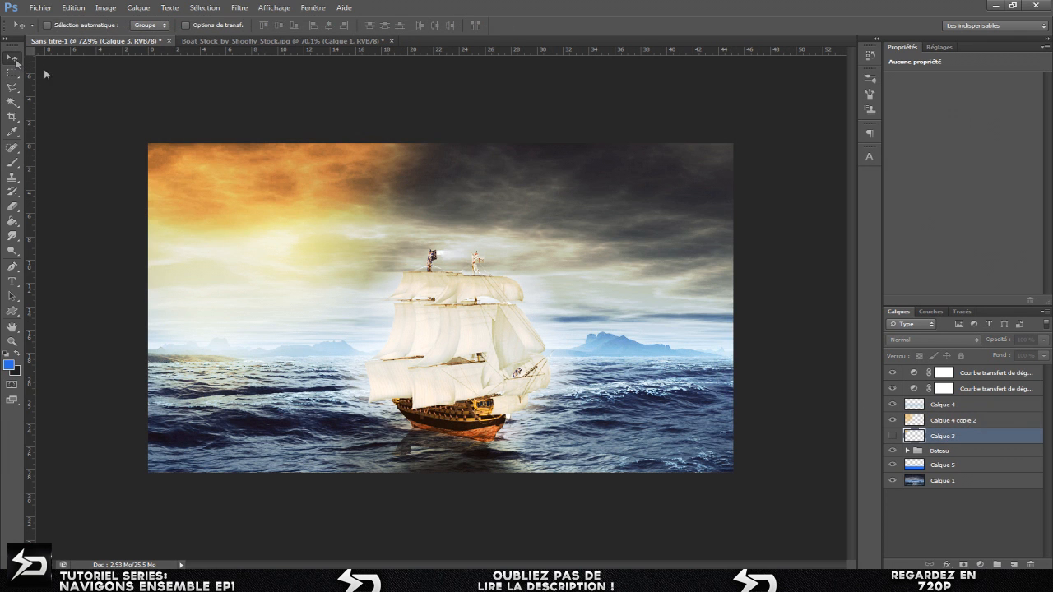
key("Delete")
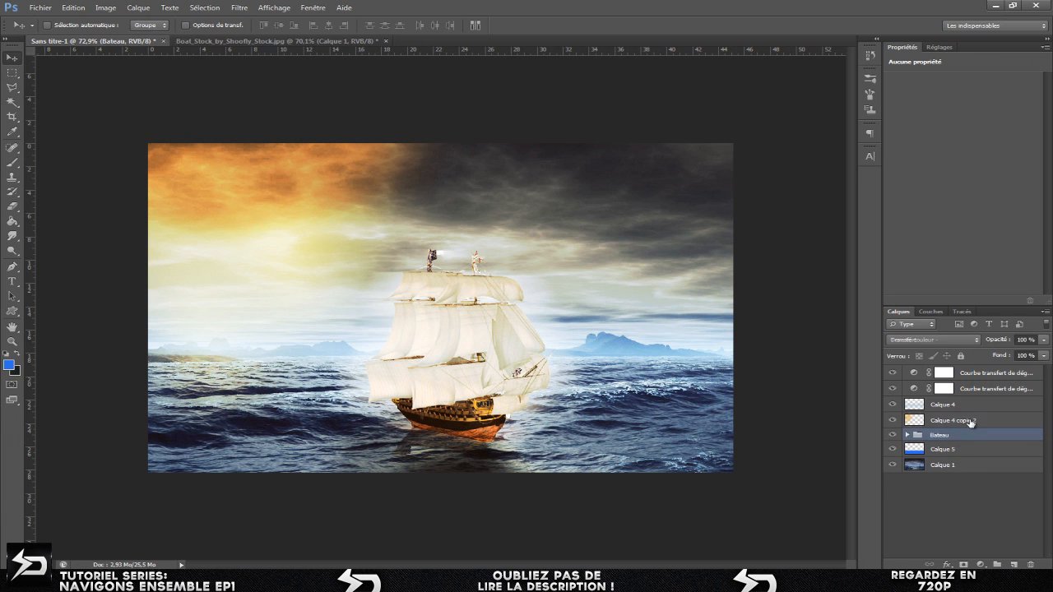
mouse_move(337, 217)
left_mouse_down()
mouse_move(354, 226)
mouse_move(338, 215)
left_mouse_up()
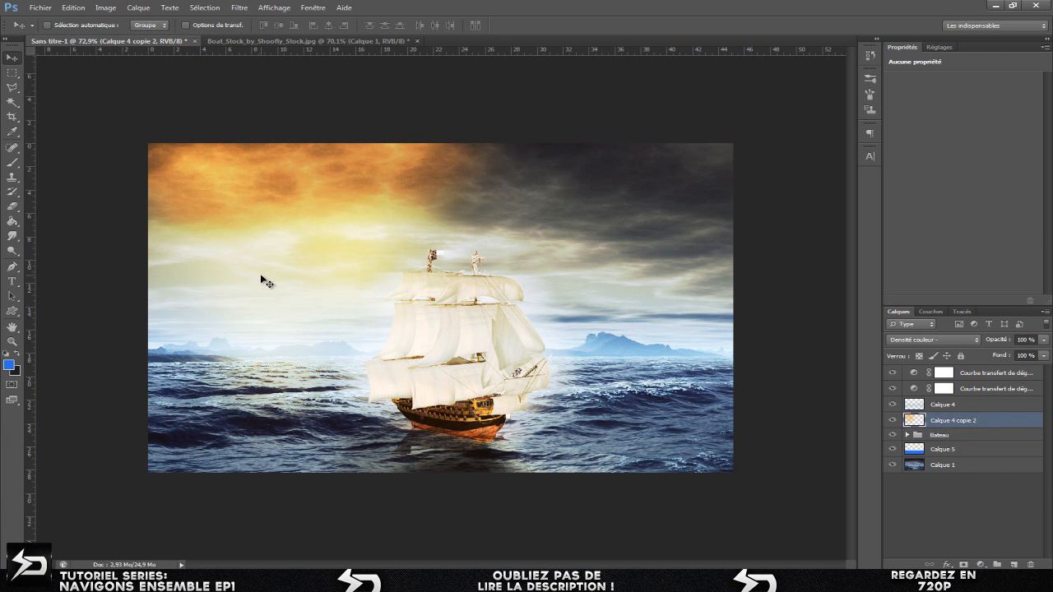
- Add a new layer above the orange glow layer and sample golden colour e0b75e from the sky as the foreground colour
left_click(1015, 563)
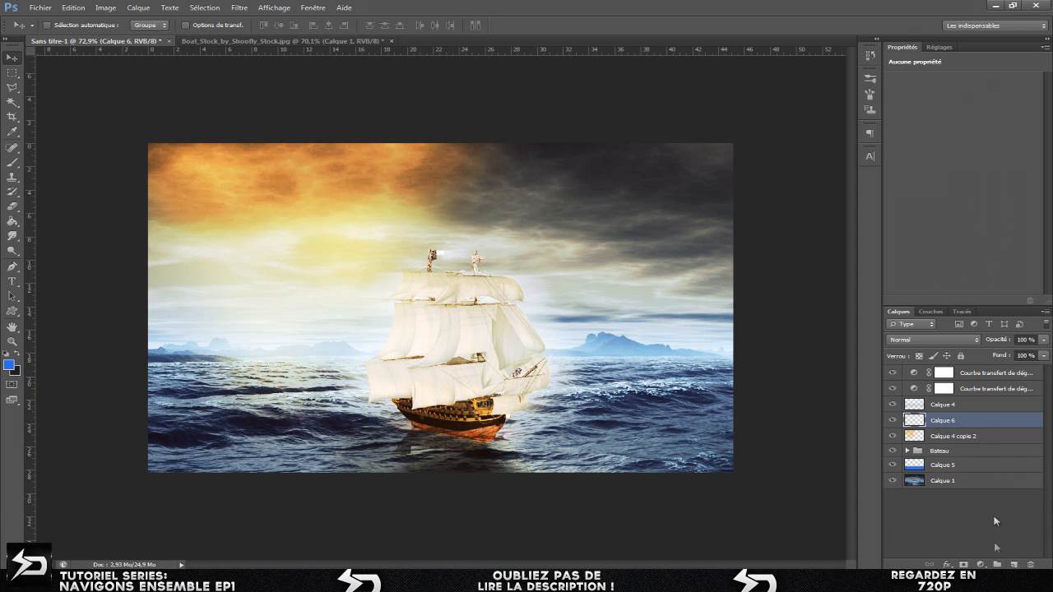
left_click(9, 365)
left_click(247, 166)
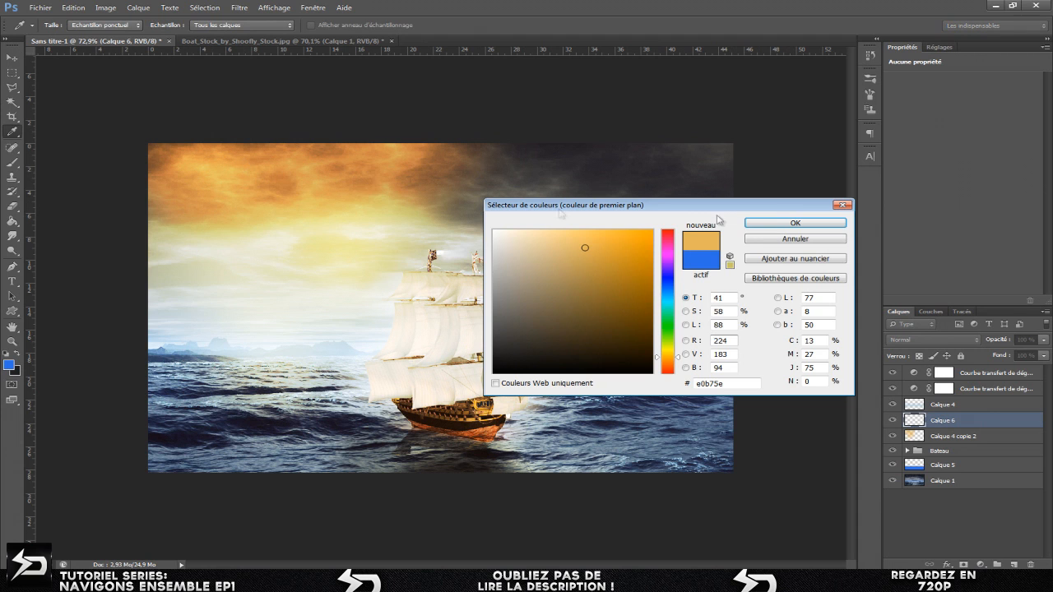
left_click(794, 223)
- Paint a single golden dab in the sky's upper-left corner with a soft 200 px brush
left_click(12, 162)
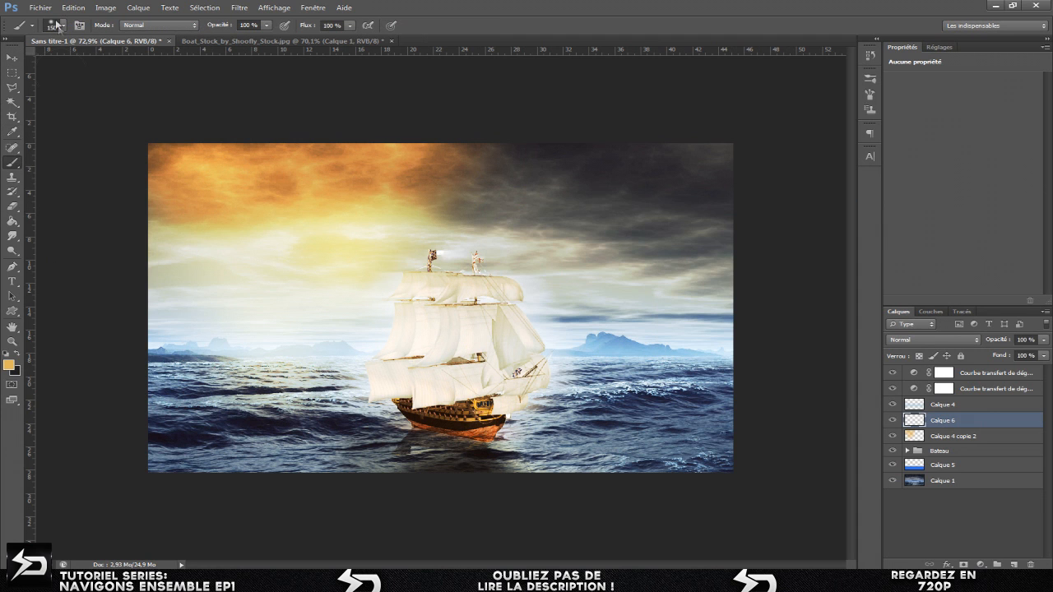
left_click(59, 28)
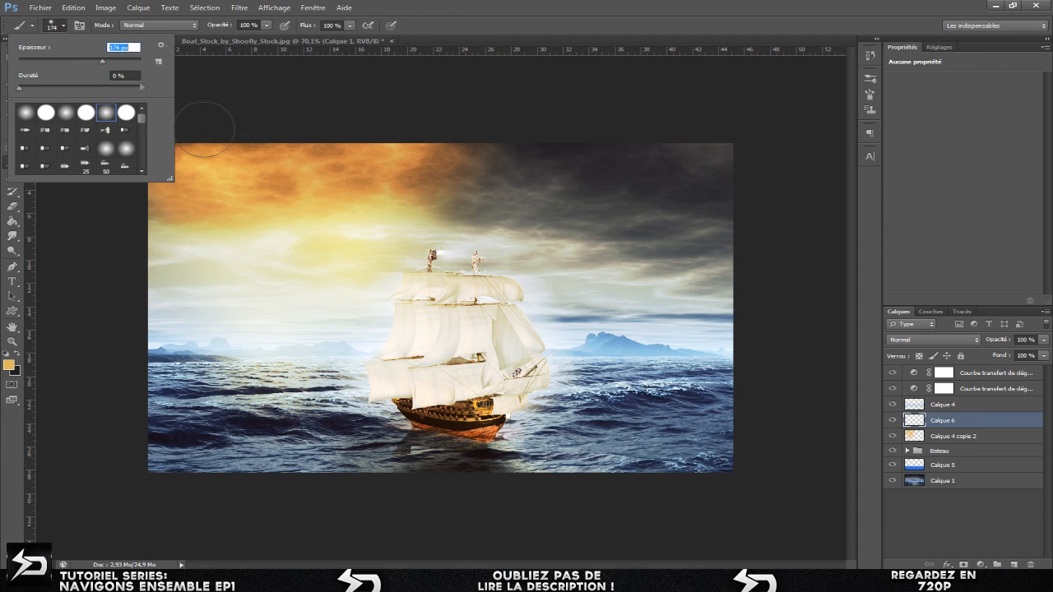
key("BackSpace")
key("BackSpace")
key("BackSpace")
type("200")
key("Return")
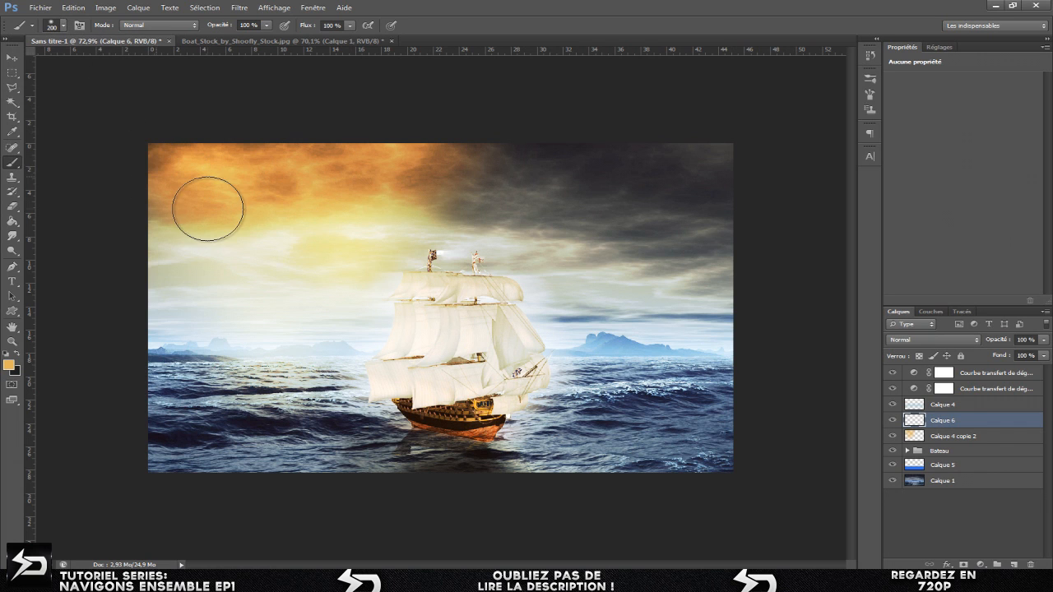
left_click(174, 162)
left_click(13, 56)
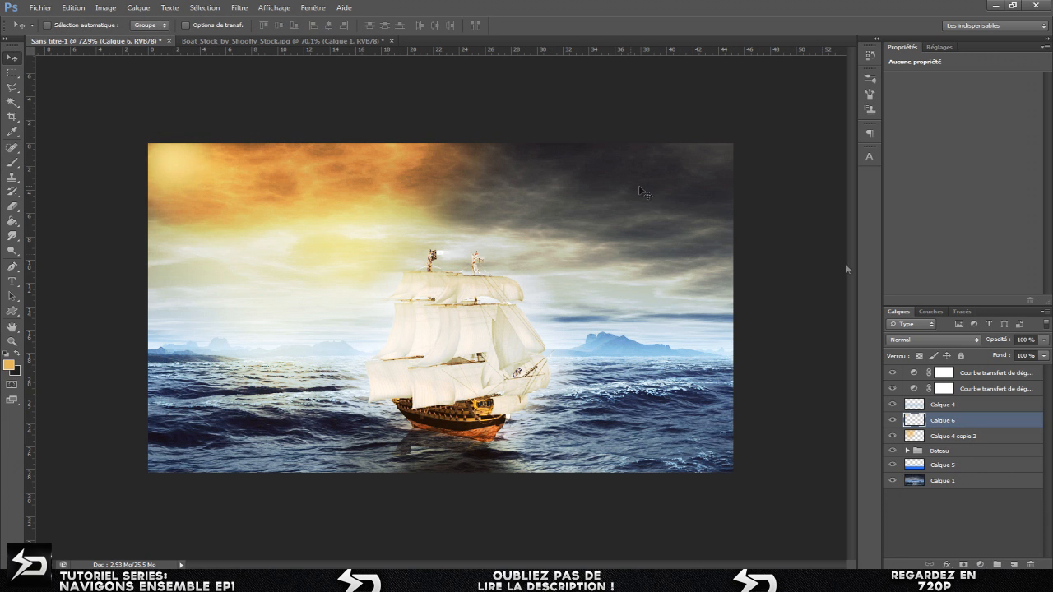
- Set the golden dab layer's blend mode to Incrustation
left_click(968, 341)
left_click(902, 197)
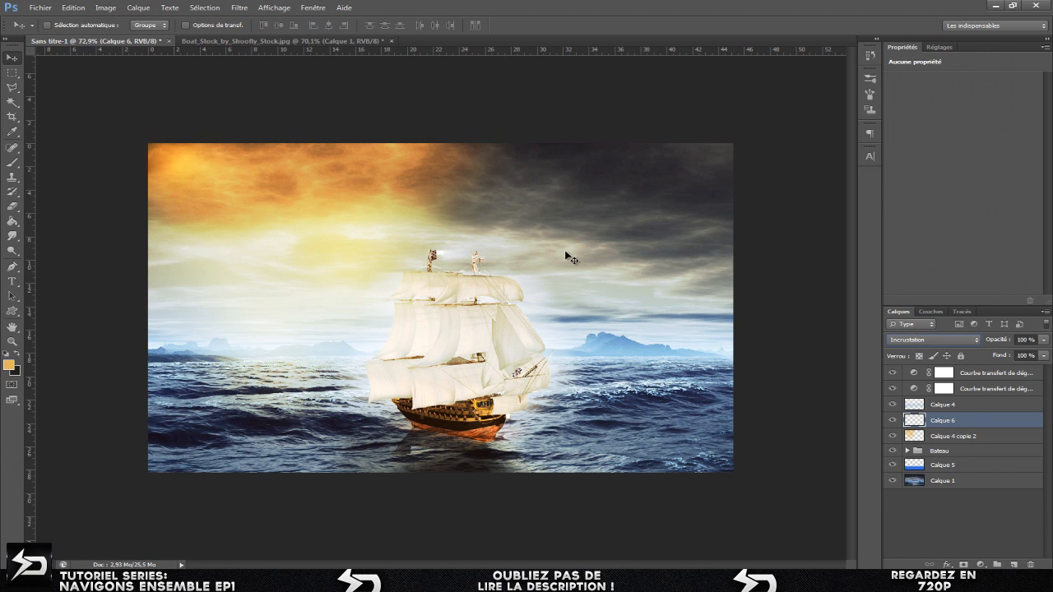
key("Down")
- Enlarge the golden dab with Free Transform and reposition it in the upper-left part of the sky
left_click_drag(175, 160, 172, 158)
key("ctrl+t")
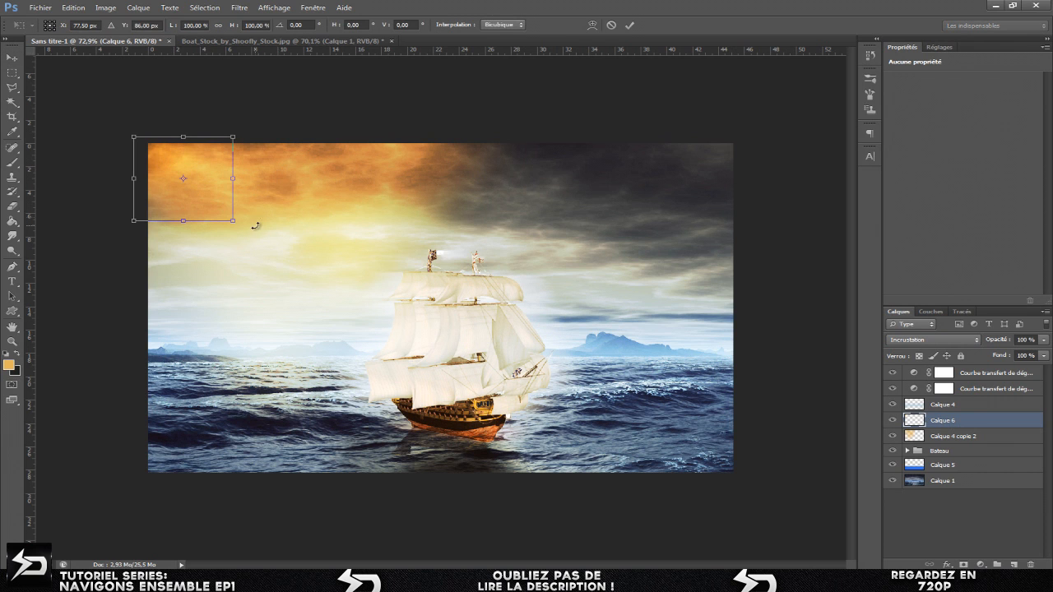
left_click_drag(234, 219, 318, 291)
key("Return")
mouse_move(216, 201)
left_mouse_down()
mouse_move(221, 193)
mouse_move(230, 207)
left_mouse_up()
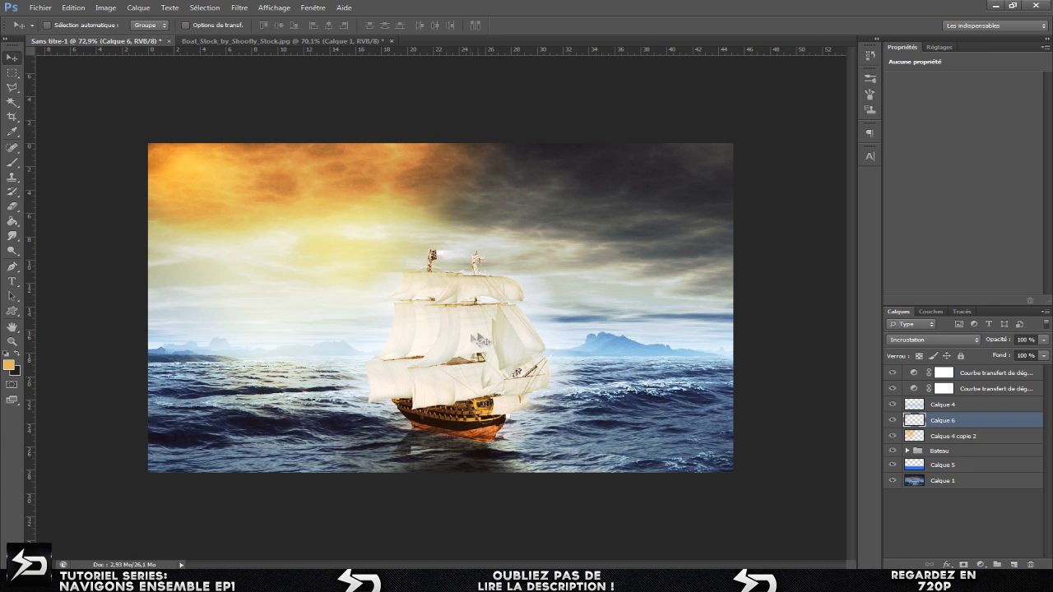
- Hide the duplicate ship layer Calque 1 in the boat stock document
left_click(212, 39)
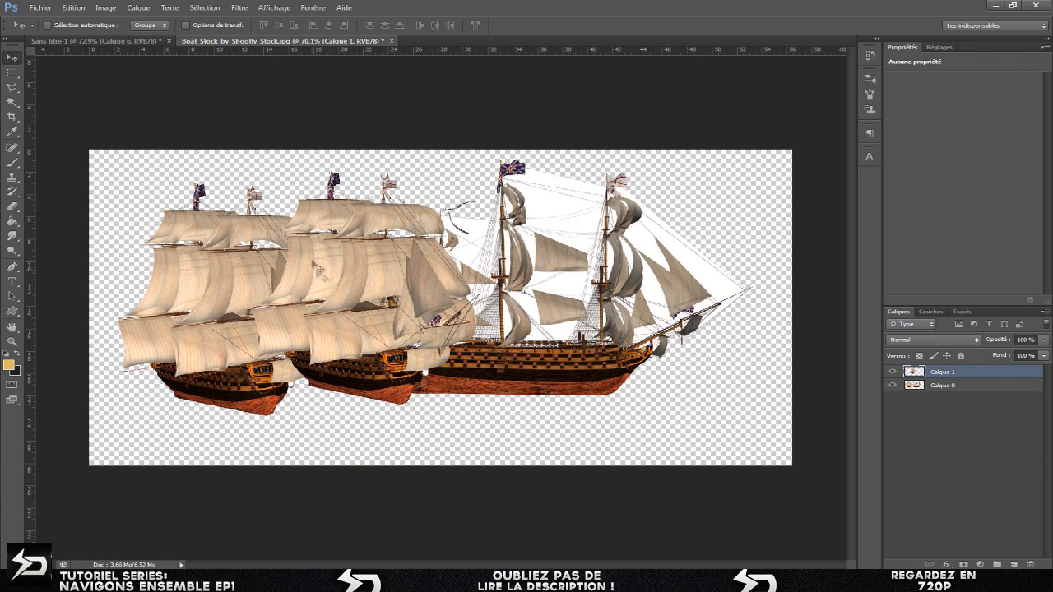
left_click(894, 373)
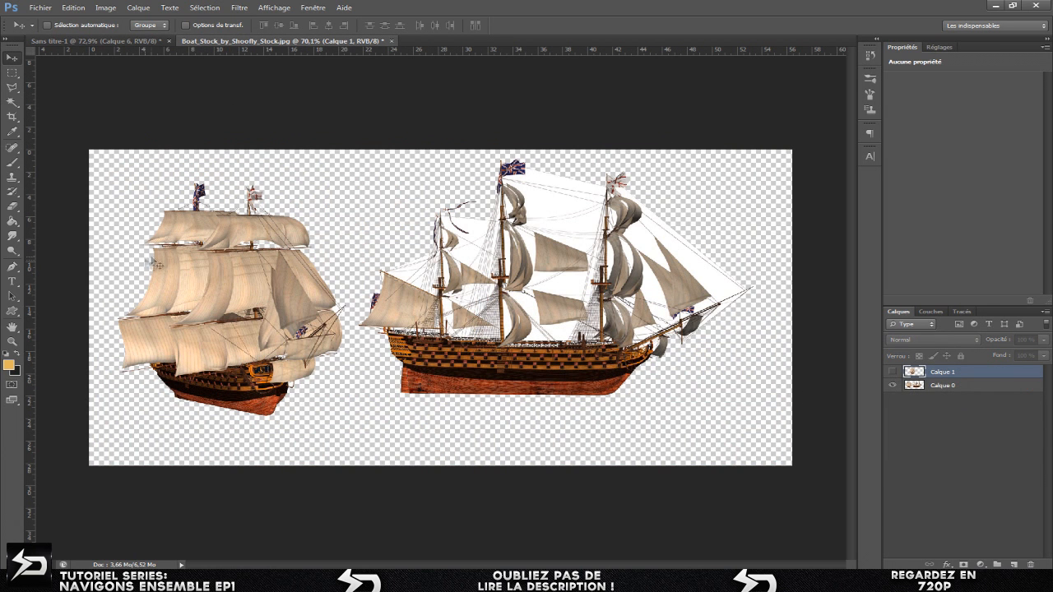
scroll(257, 293, "up", 5)
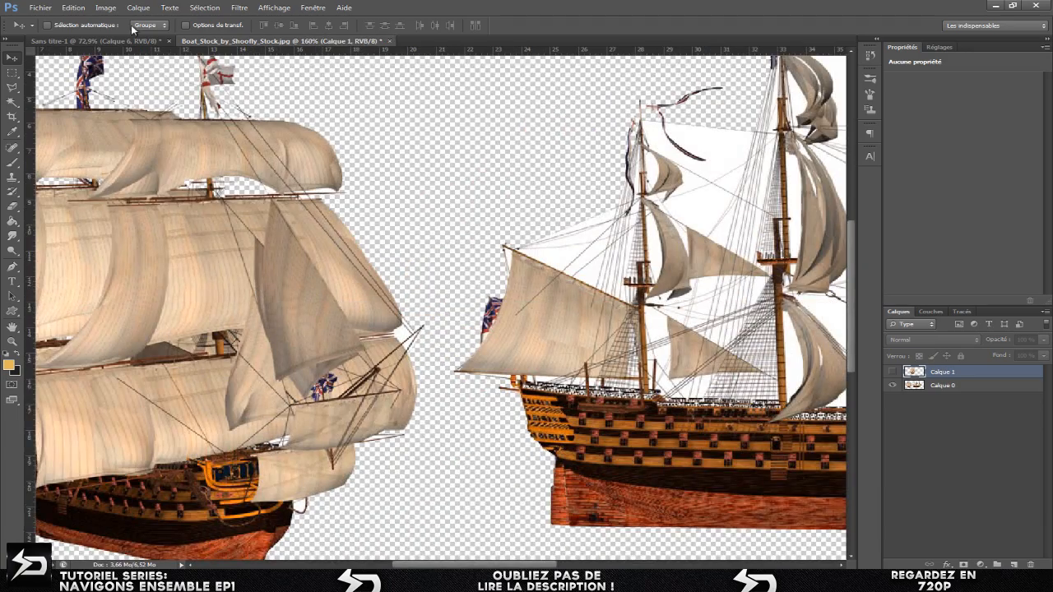
- Compare the ship in the composite with the original ship in the boat stock document, keeping both documents open
left_click(140, 40)
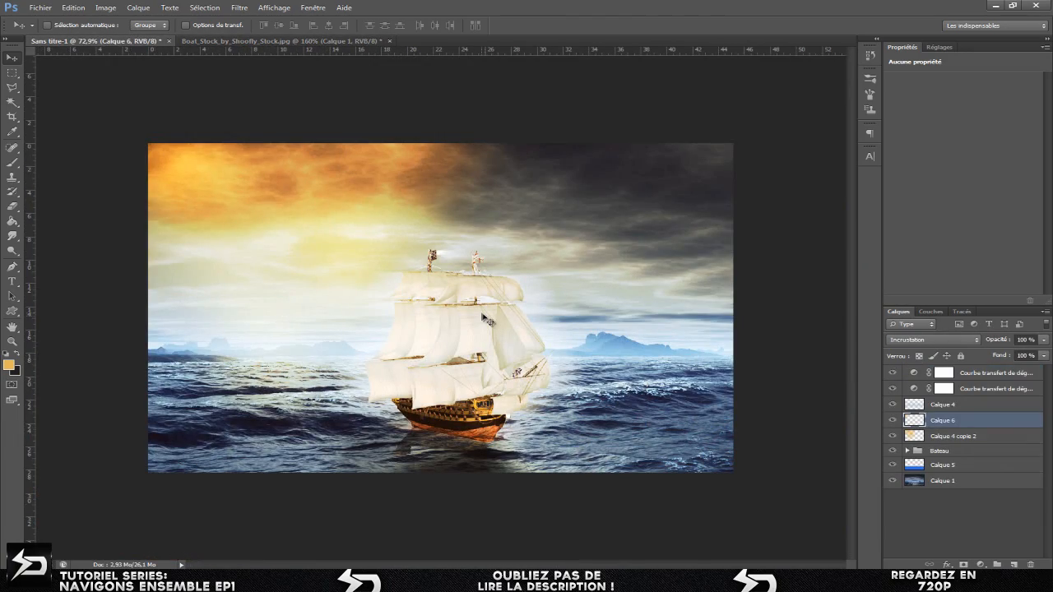
scroll(485, 319, "up", 2)
scroll(484, 317, "down", 2)
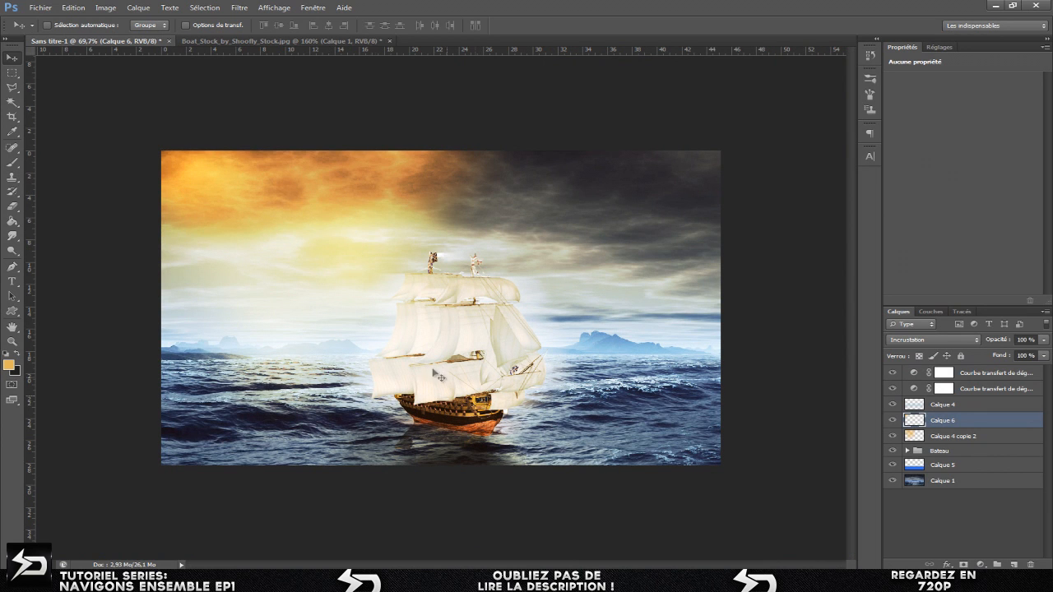
left_click(390, 40)
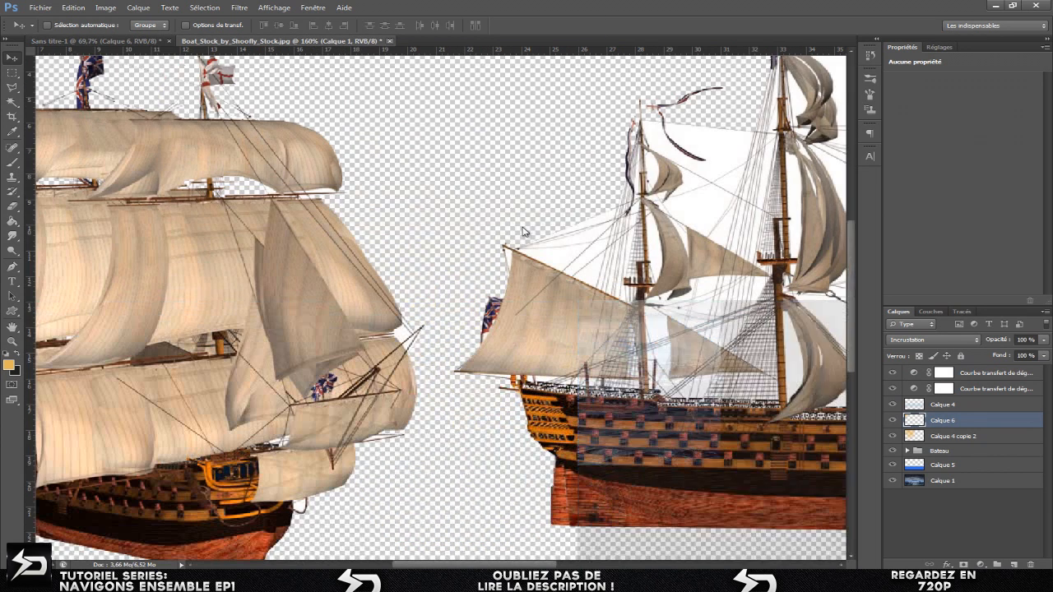
key("Escape")
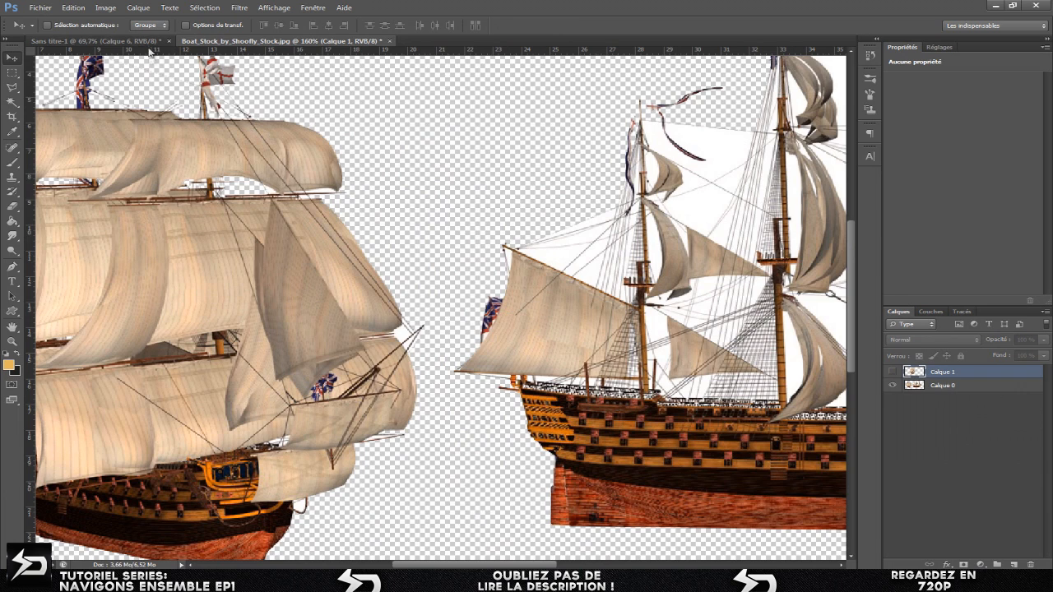
- Open the finished reference picture Image-Tuto from the Tuto folder
left_click(91, 40)
left_click(40, 7)
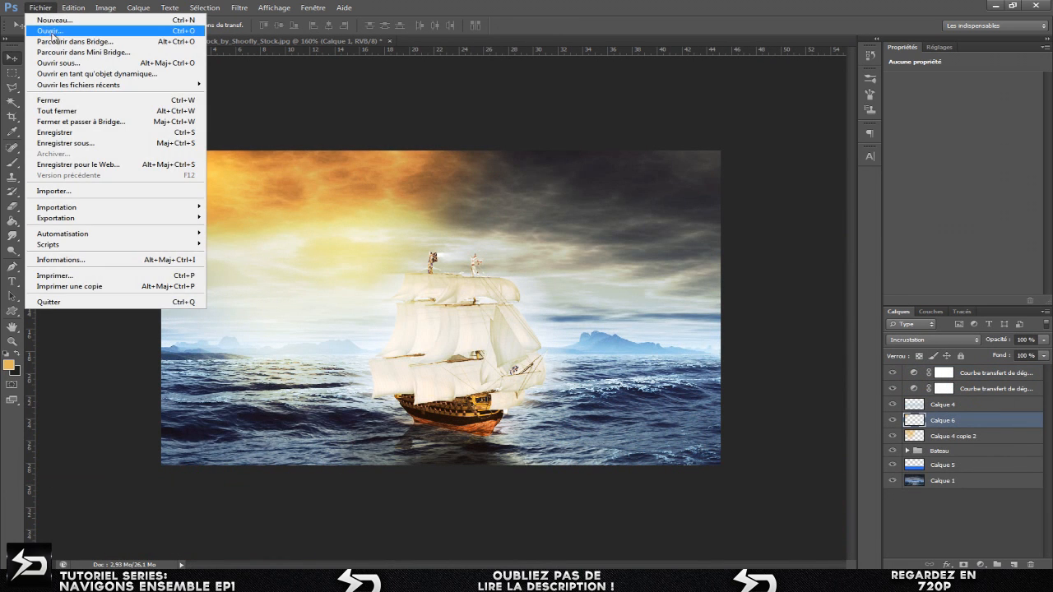
left_click(51, 29)
scroll(529, 236, "down", 3)
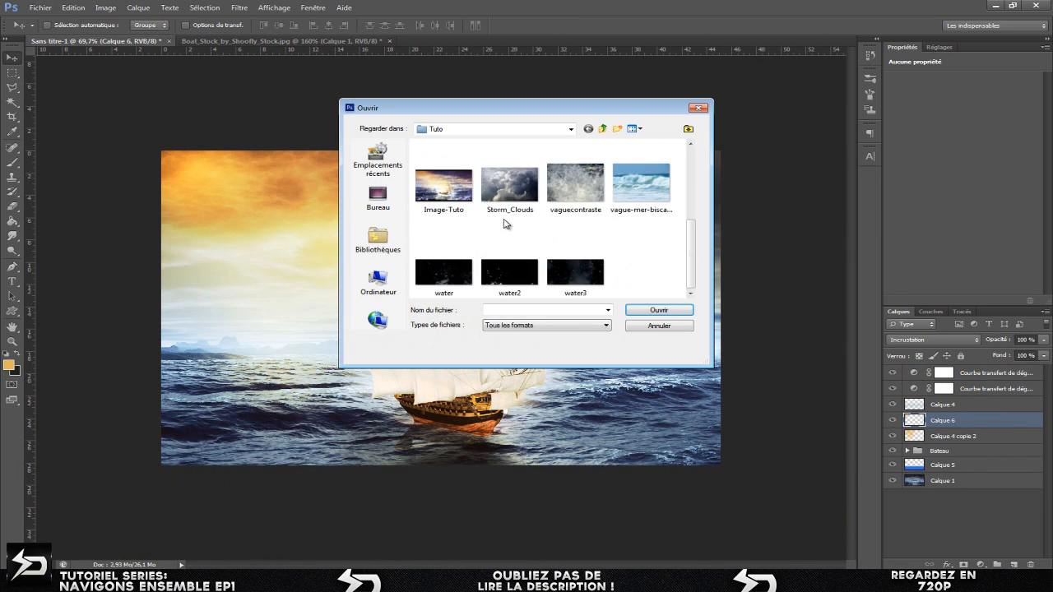
left_click(456, 218)
left_click(650, 310)
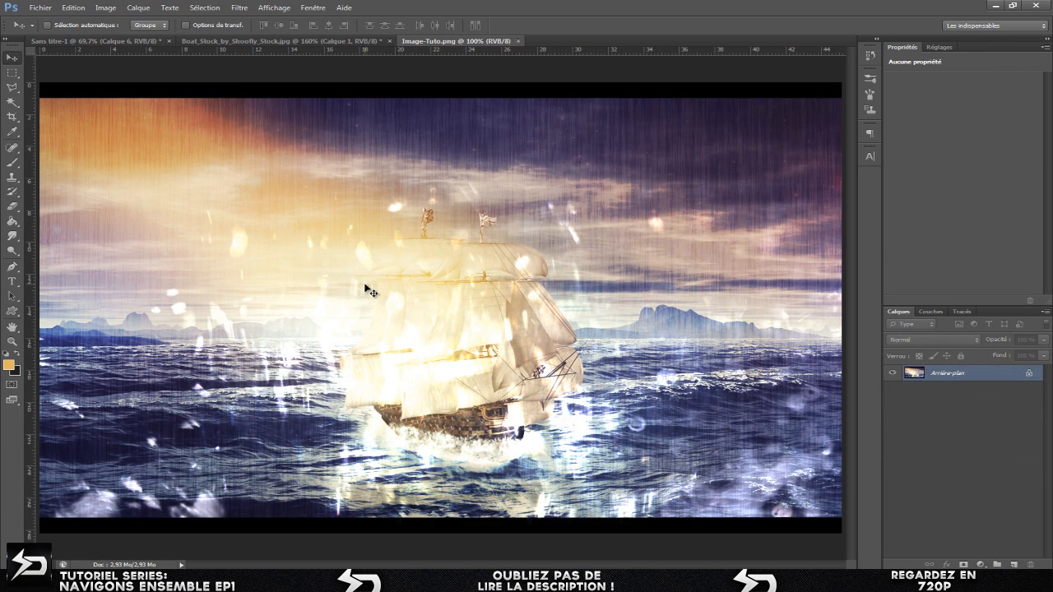
- Examine the reference image, framing the water at the hull, the sky and the ship with temporary rectangular selections
scroll(365, 284, "down", 3)
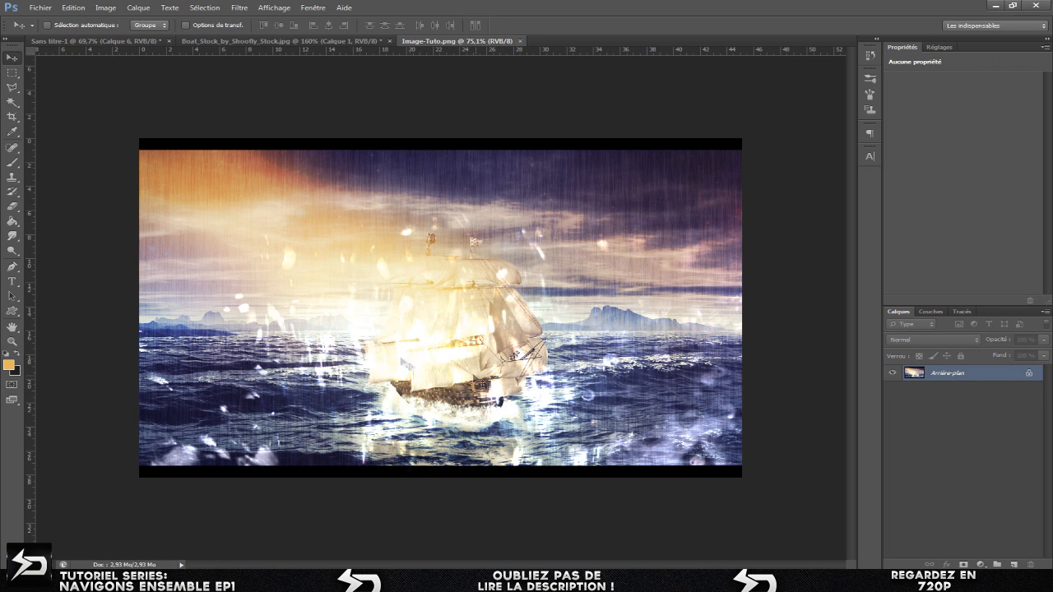
left_click(12, 73)
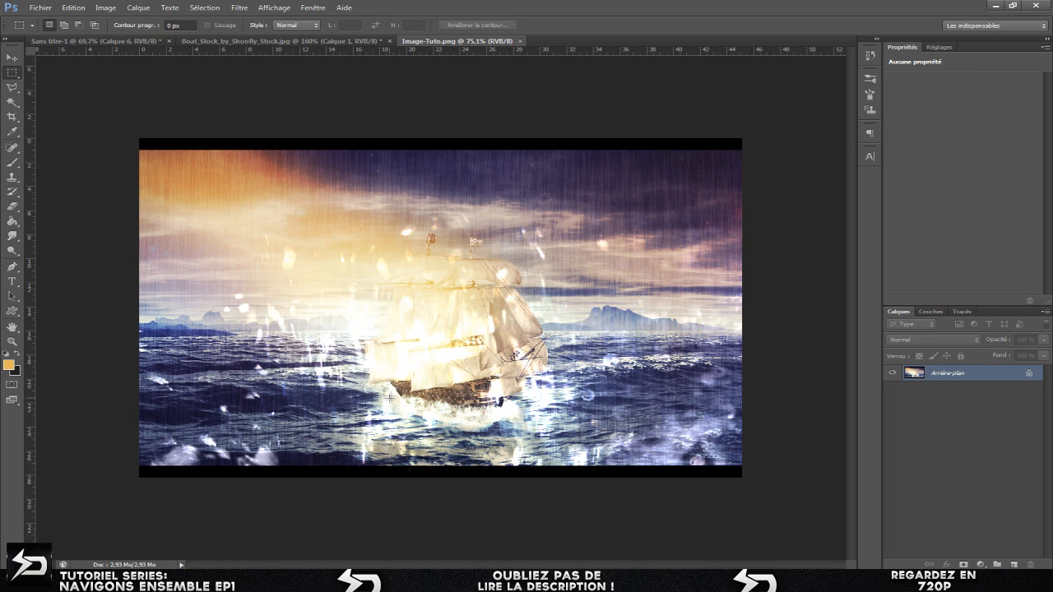
left_click_drag(385, 392, 494, 434)
left_click(515, 420)
left_click_drag(390, 399, 518, 400)
left_click(560, 408)
left_click_drag(525, 181, 640, 231)
left_click_drag(196, 167, 459, 255)
left_click(539, 243)
left_click_drag(329, 206, 554, 379)
left_click(628, 303)
- Examine the ship and its surroundings in the composite with temporary rectangular selections, for comparison with the reference
left_click(123, 41)
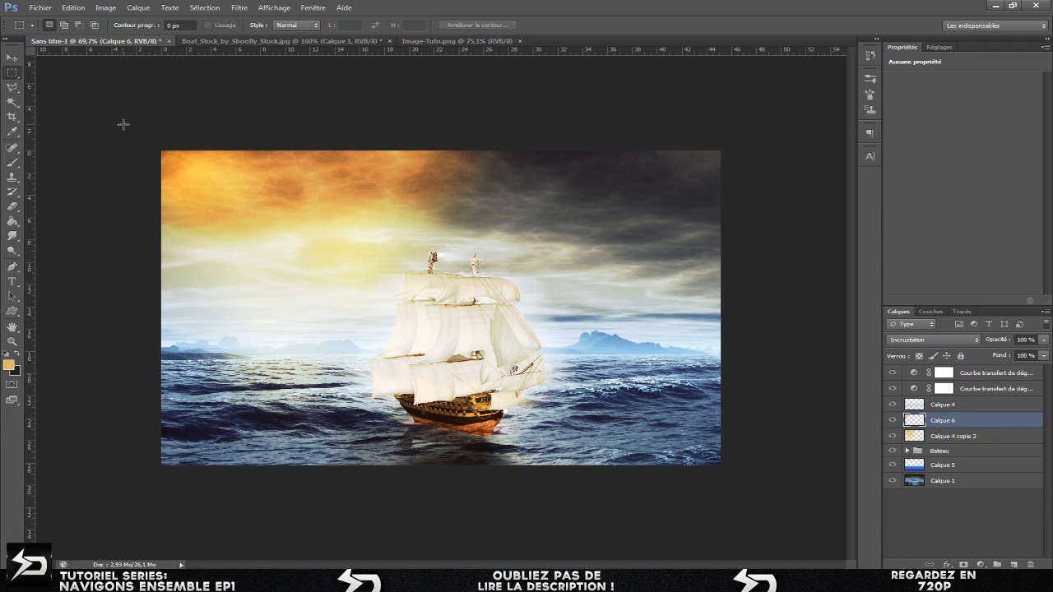
left_click_drag(374, 239, 543, 443)
left_click(492, 385)
left_click_drag(304, 212, 538, 433)
left_click(208, 264)
left_click(14, 54)
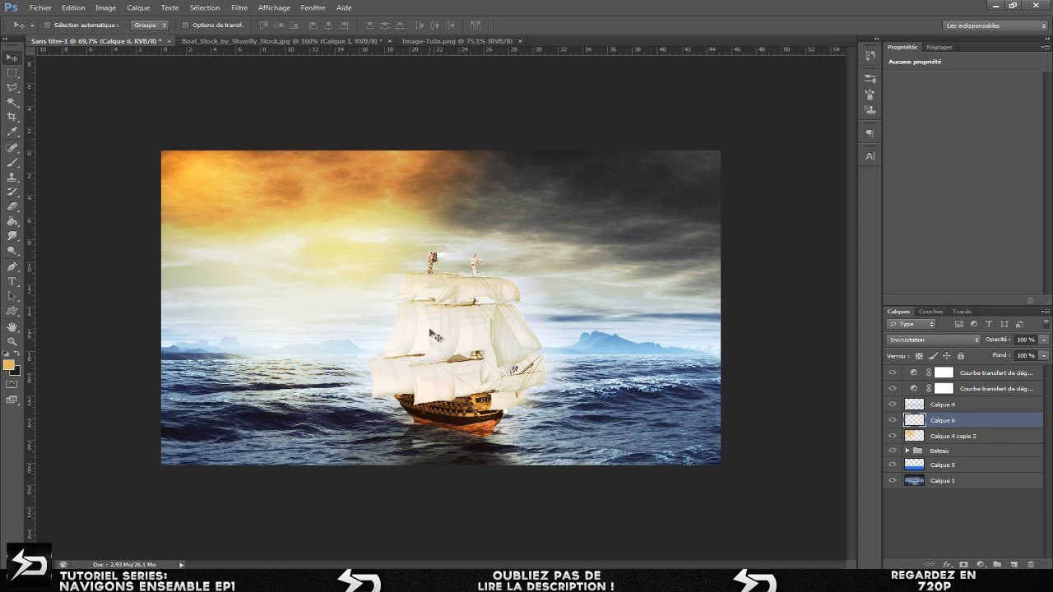
left_click(238, 8)
mouse_move(283, 160)
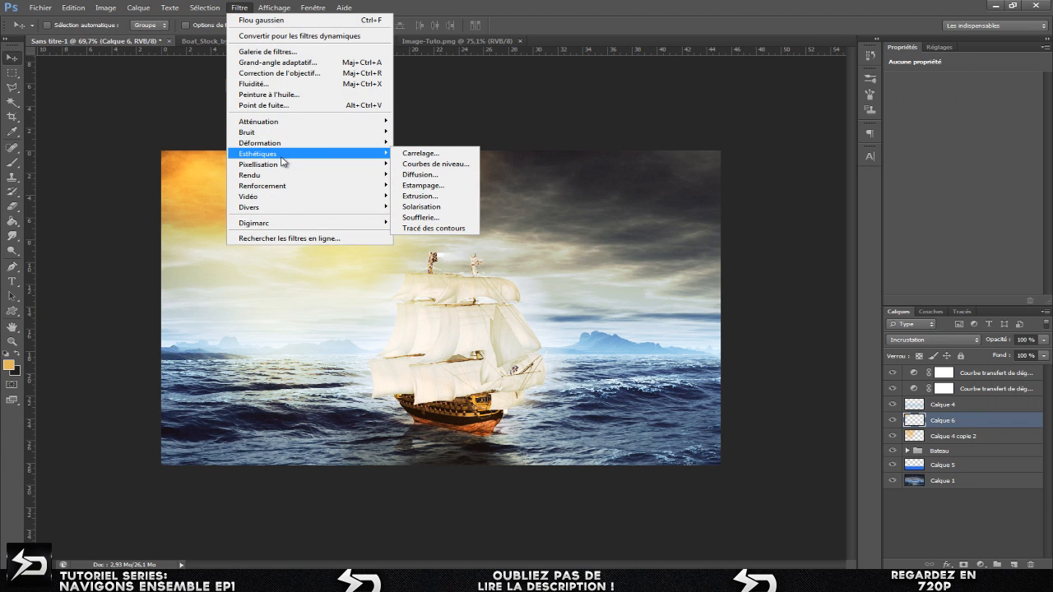
left_click(455, 218)
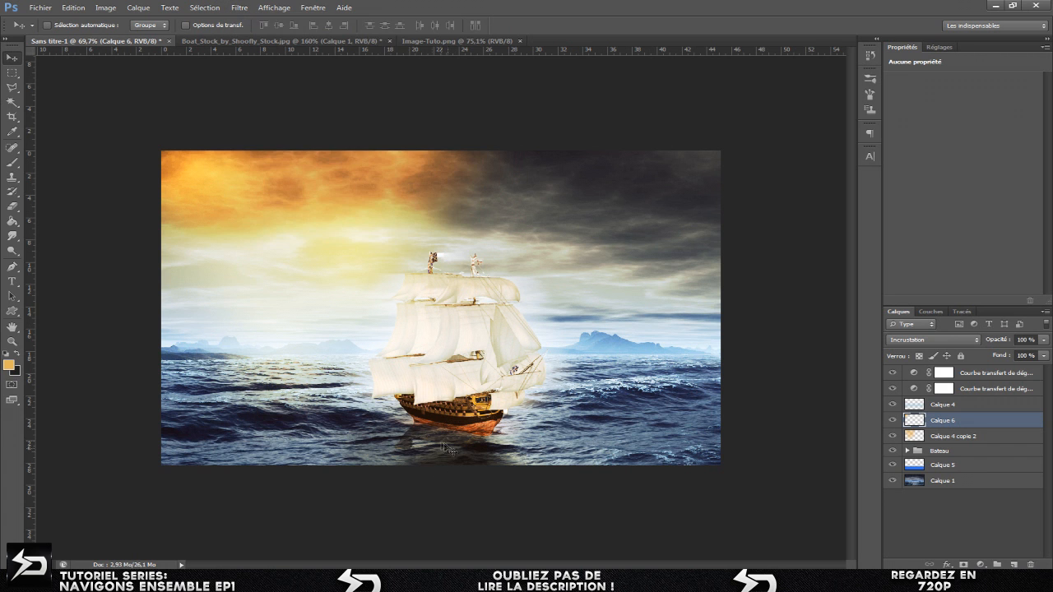
scroll(436, 517, "up", 2)
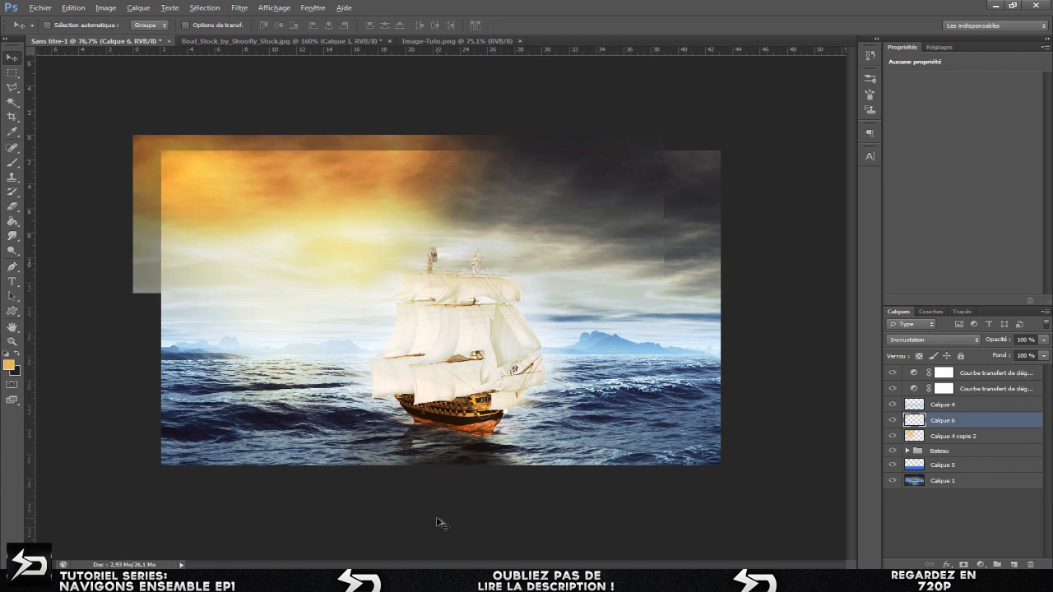
key("alt")
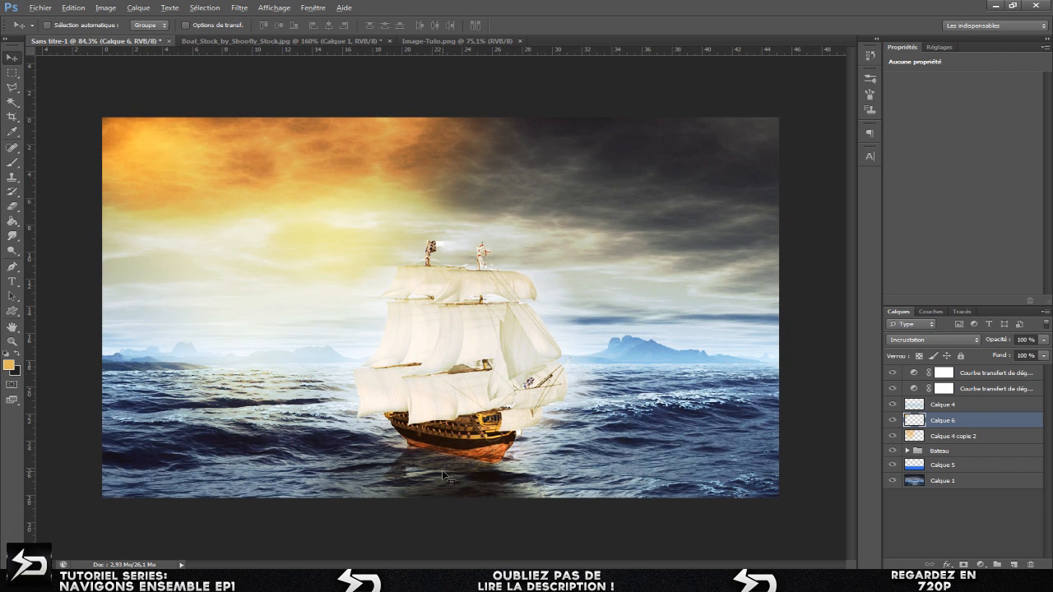
scroll(443, 475, "up", 3)
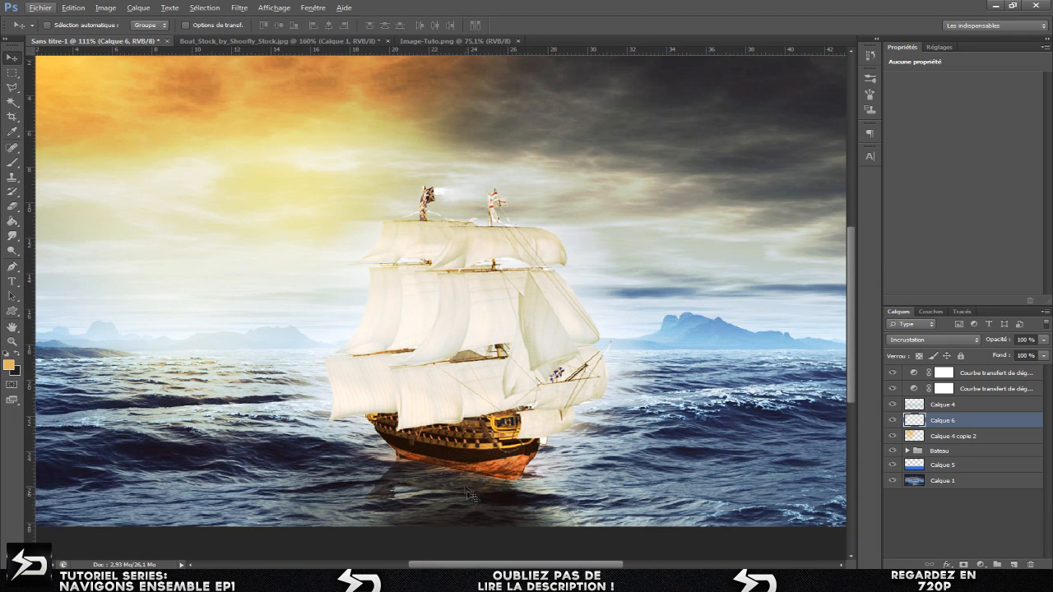
scroll(462, 445, "down", 4)
scroll(462, 439, "down", 1)
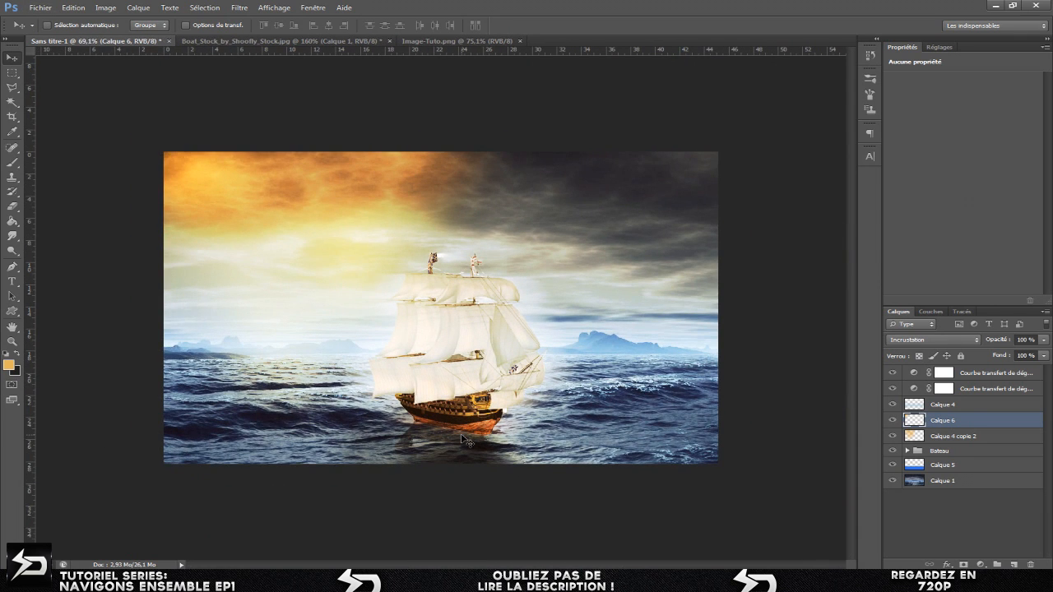
- Add a gradient map adjustment layer above Calque 4 using the "Violet, orange" preset
left_click(956, 406)
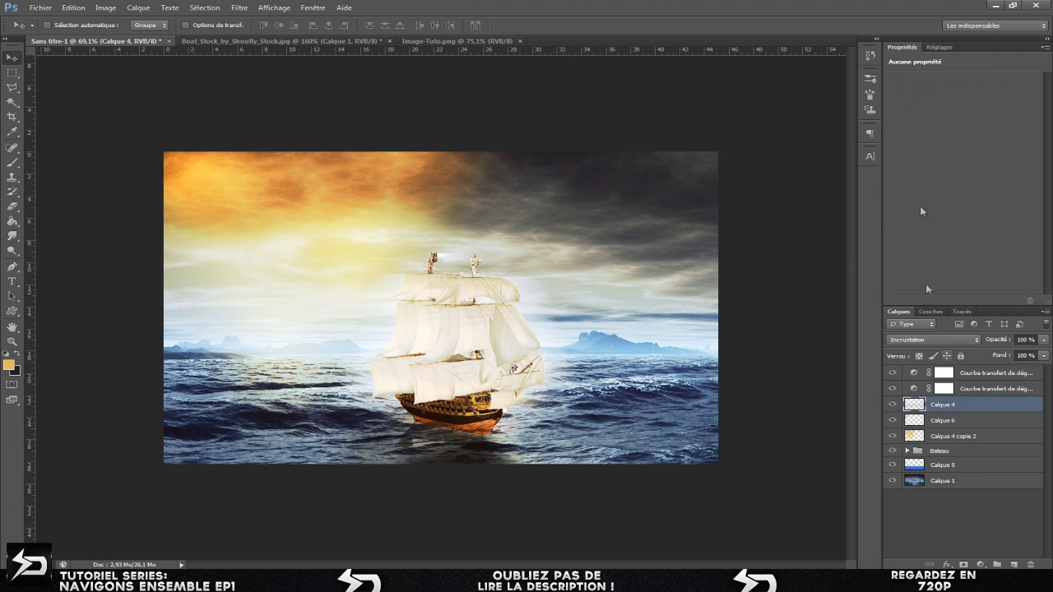
left_click(931, 48)
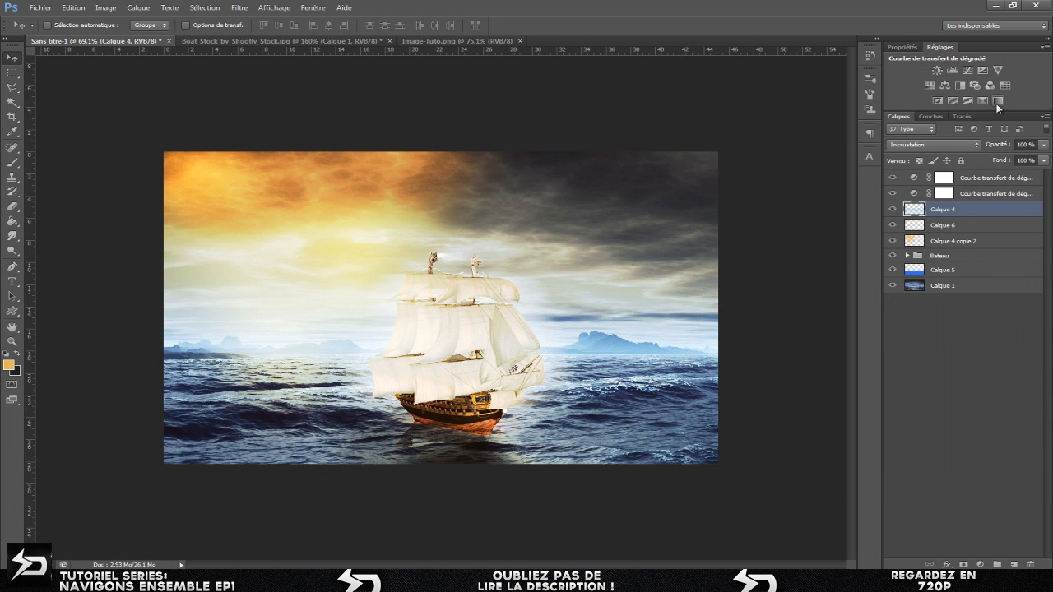
left_click(999, 99)
left_click(937, 85)
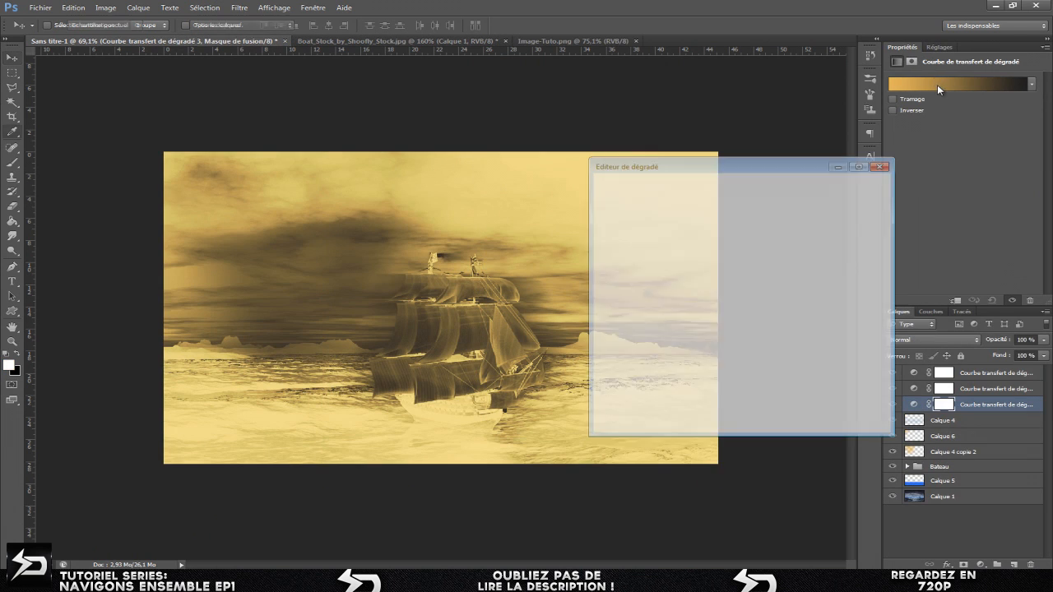
scroll(720, 234, "down", 6)
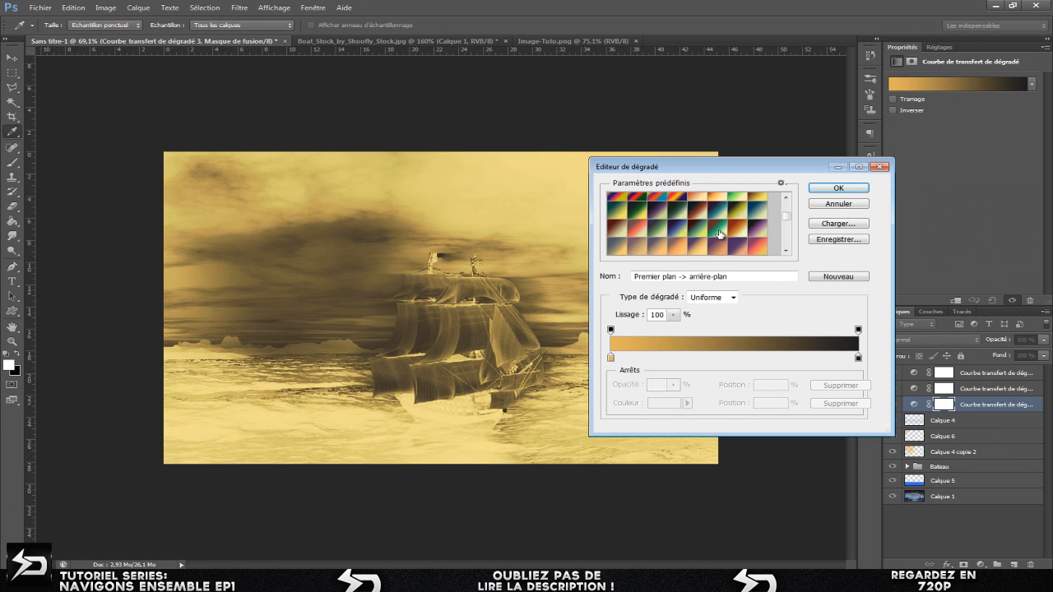
scroll(720, 235, "up", 8)
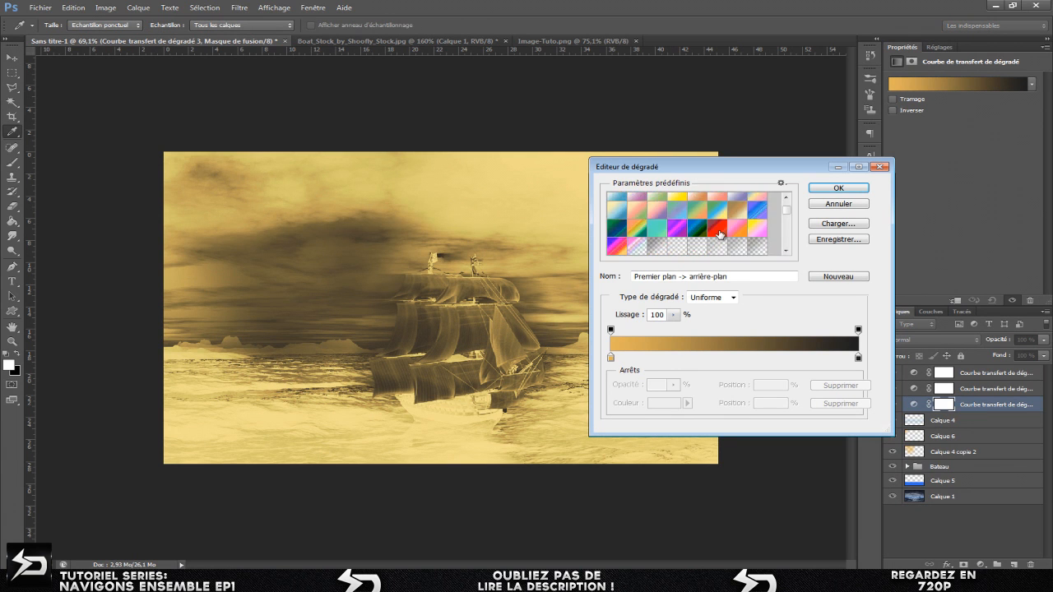
scroll(720, 234, "up", 1)
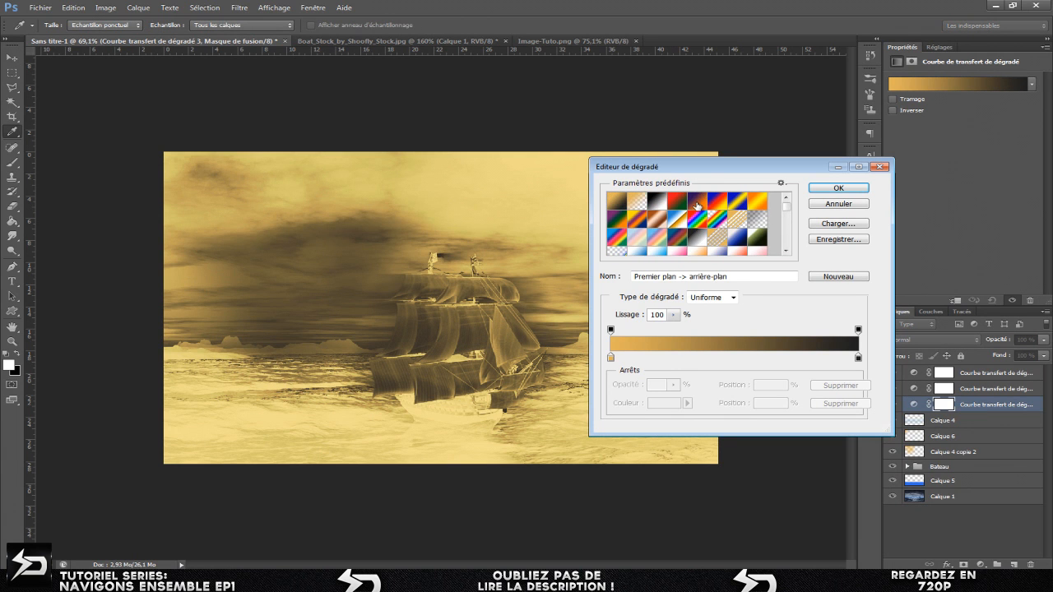
left_click(696, 204)
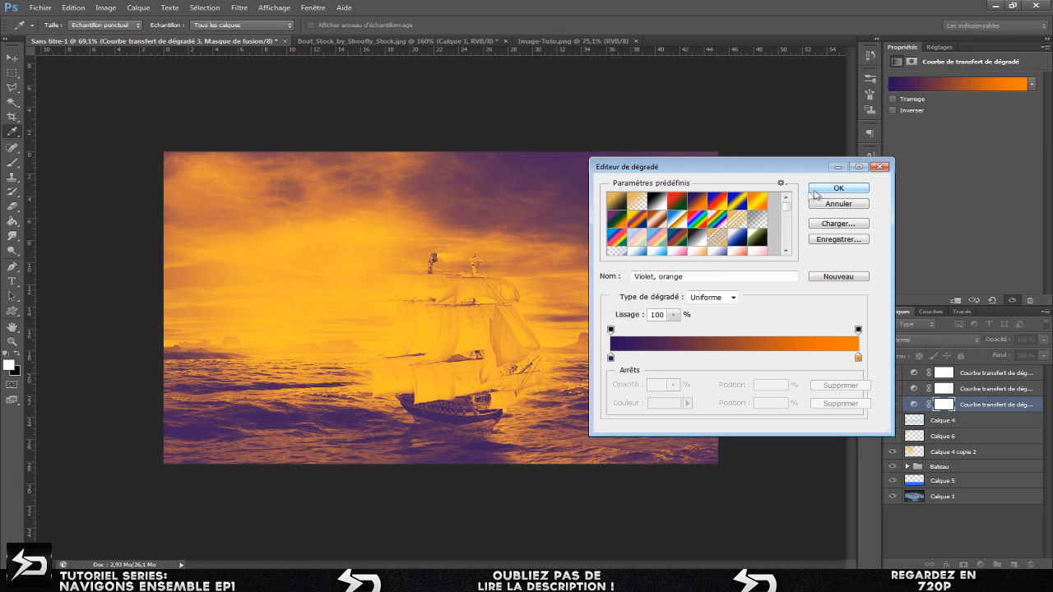
left_click(838, 188)
- Try several blend modes on the violet-orange gradient map and set it to Incrustation
left_click(915, 340)
left_click(910, 202)
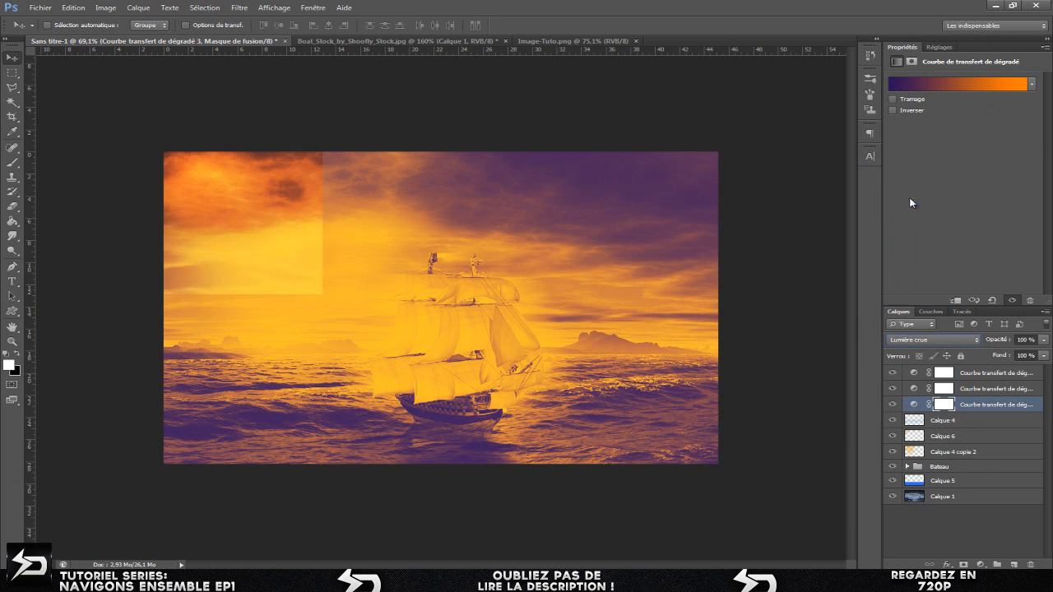
key("Up")
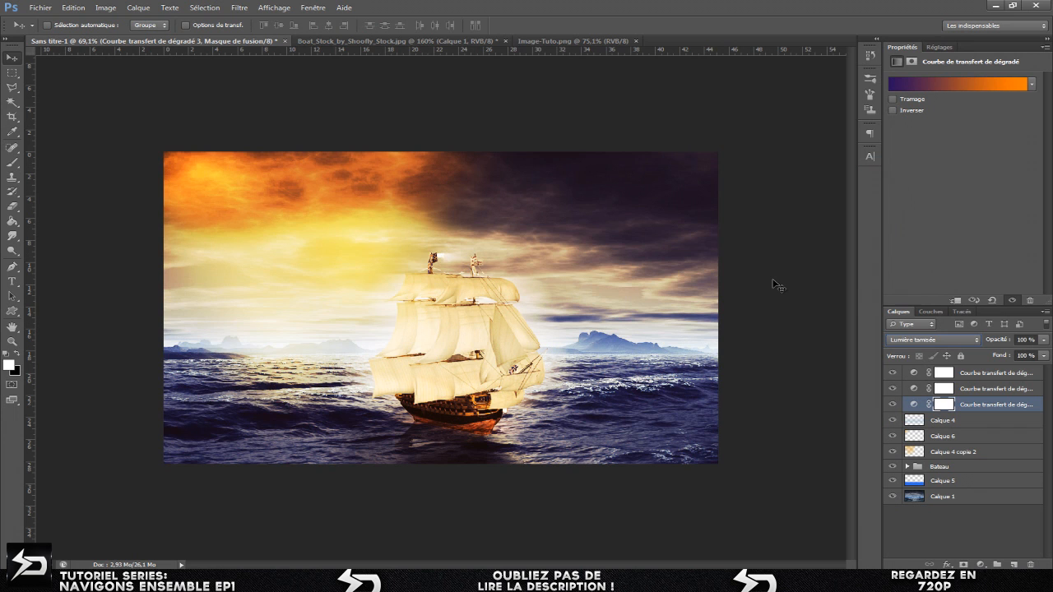
key("Up")
key("Up")
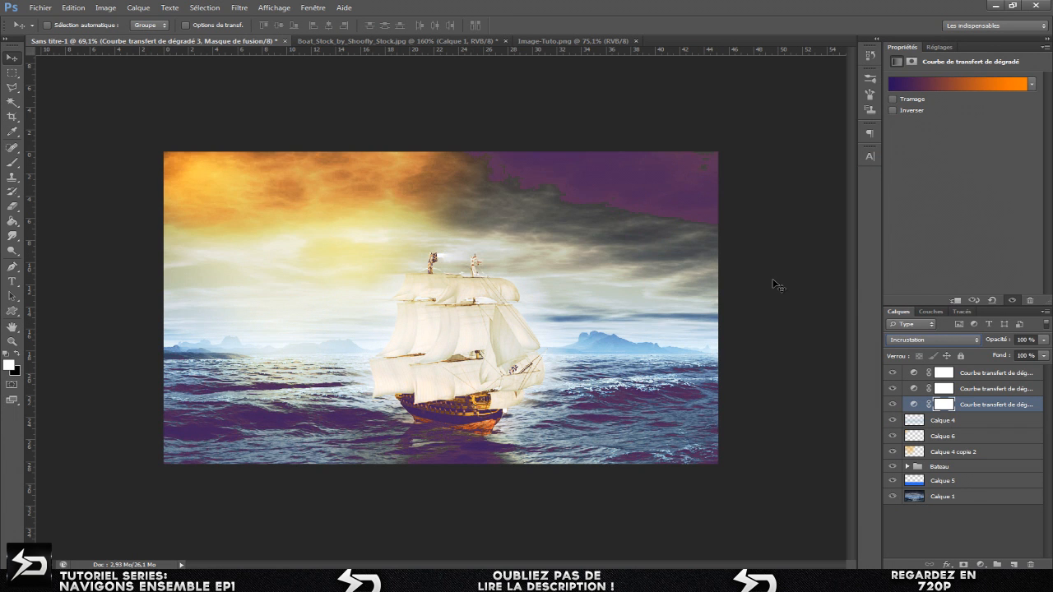
key("Down")
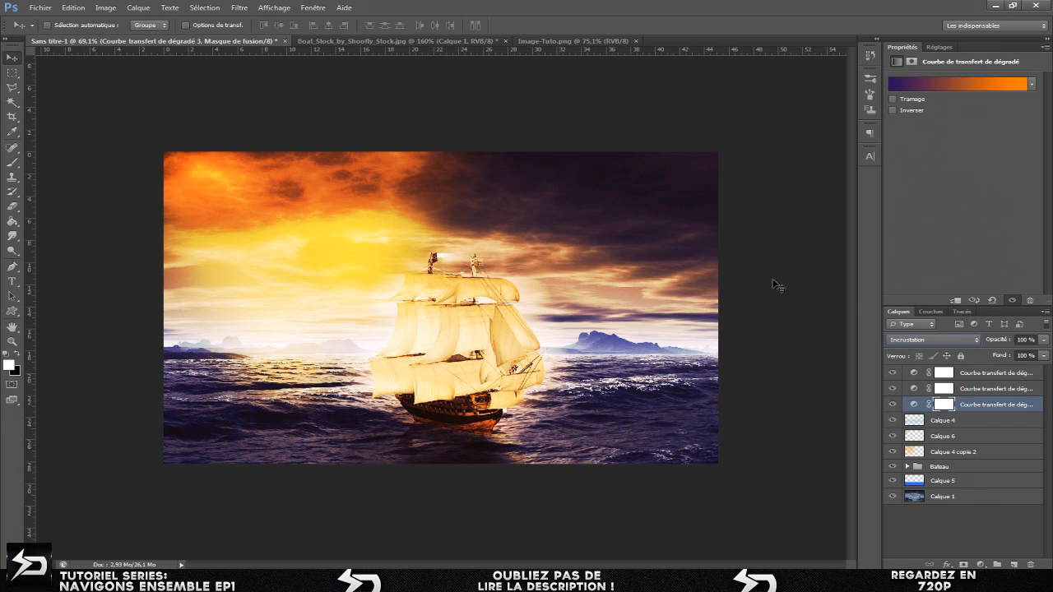
- Try the violet-orange gradient map at 40, 20 and 35 % opacity, and settle on 30 %
left_click(1021, 340)
type("40")
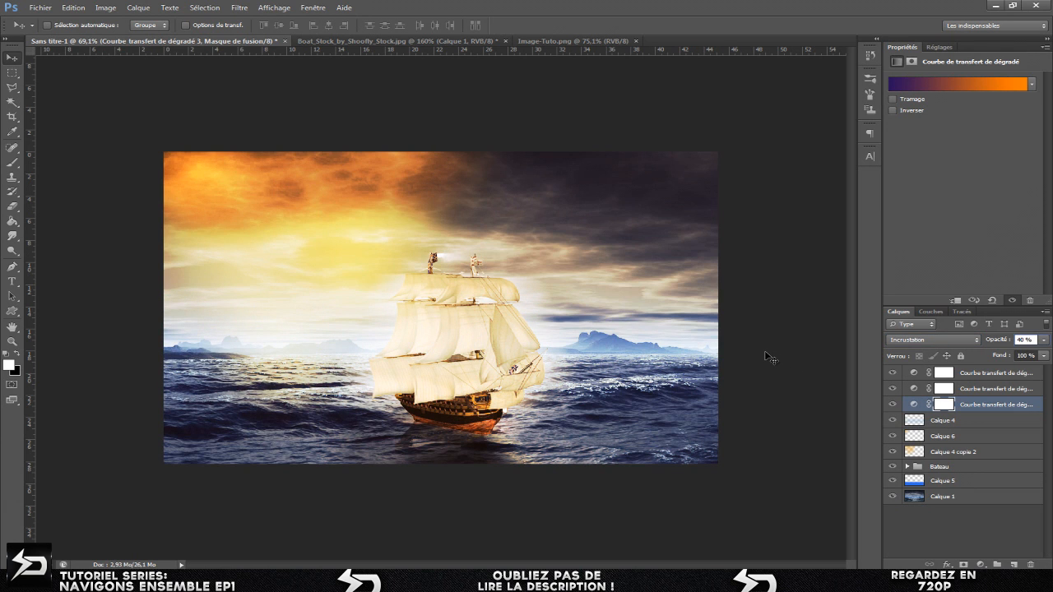
type("20")
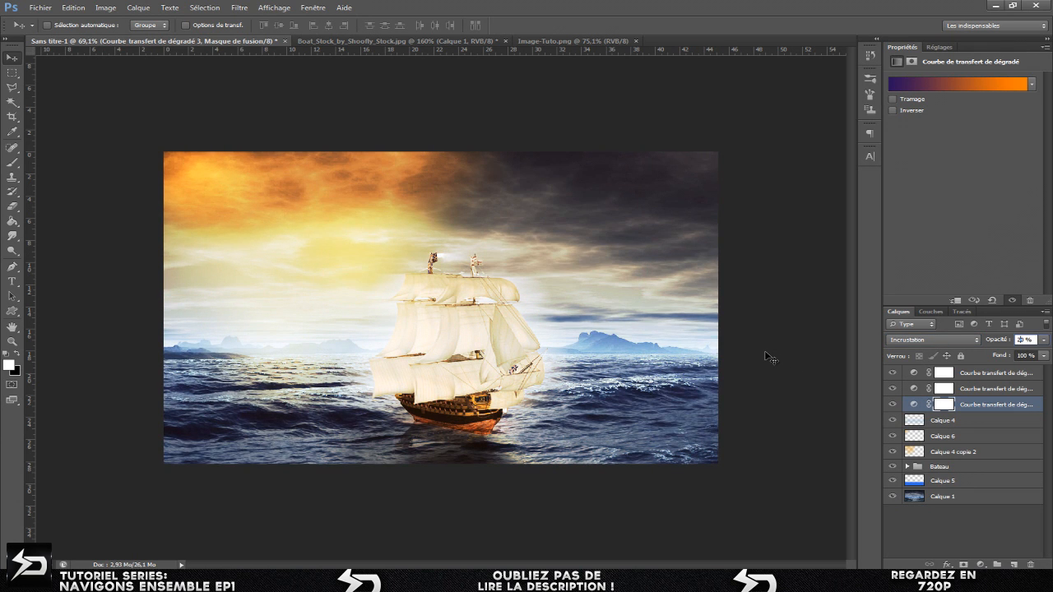
left_click(891, 405)
left_click(891, 405)
left_click(1020, 339)
type("35")
key("Return")
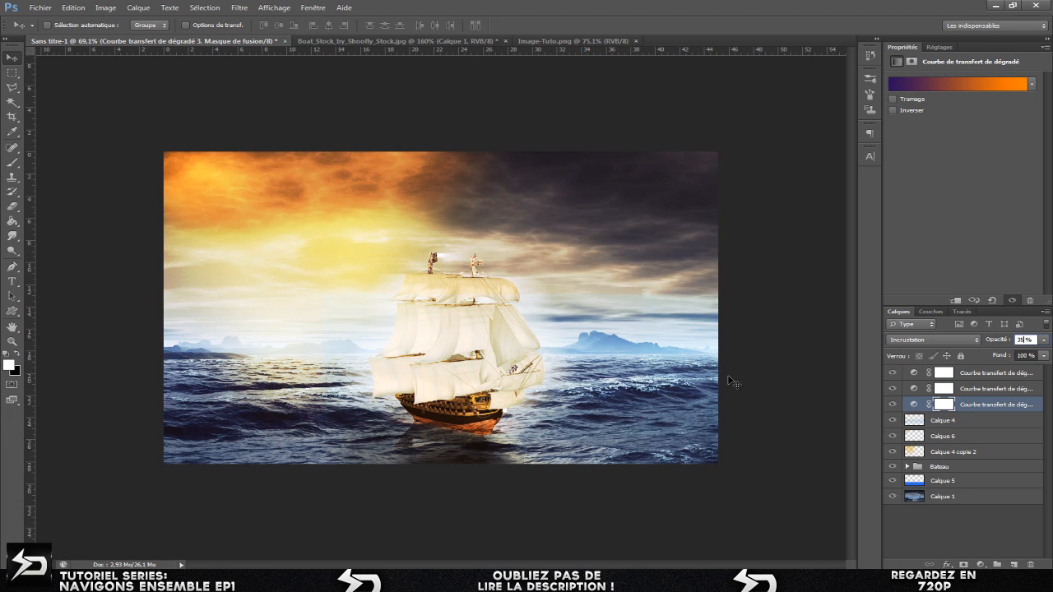
type("30")
key("Return")
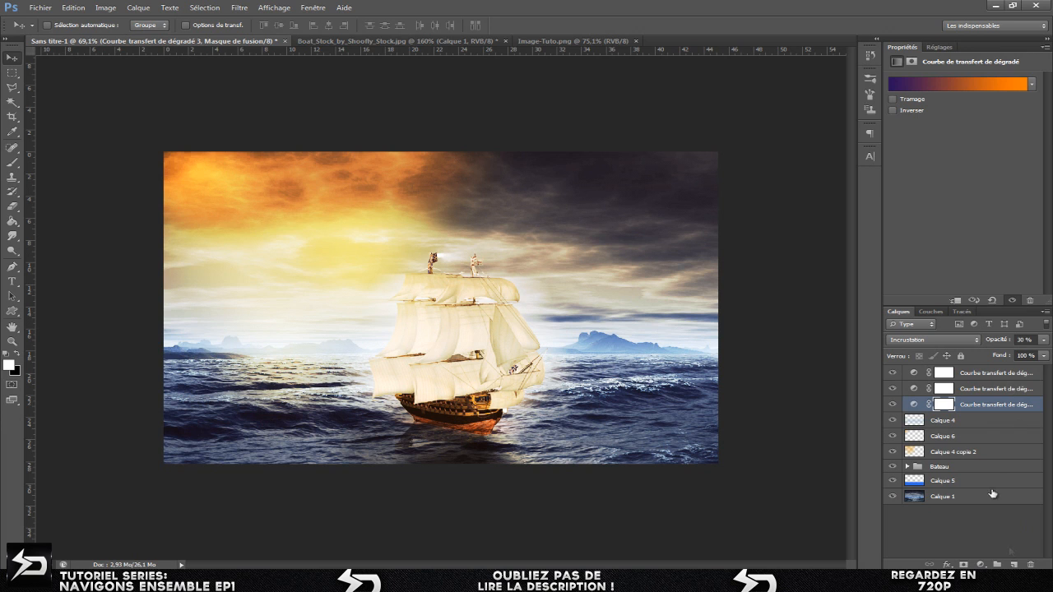
- Create a layer group at the top of the layer stack, move the three gradient map adjustment layers into it and collapse it
left_click(970, 374)
left_click(997, 564)
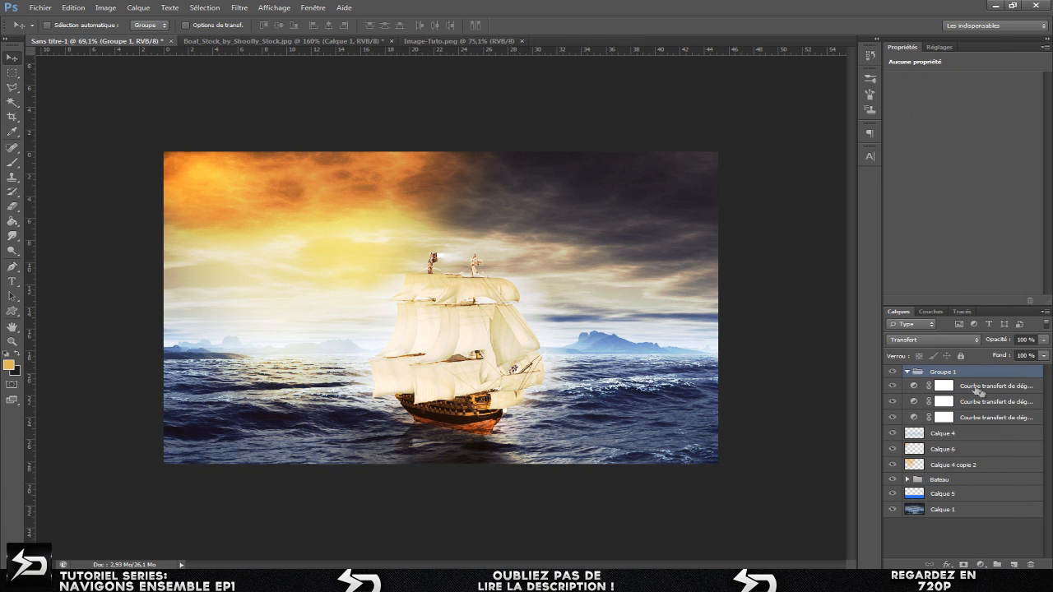
left_click(975, 386)
left_click(975, 402, "shift")
left_click(974, 420, "shift")
left_click_drag(974, 419, 900, 375)
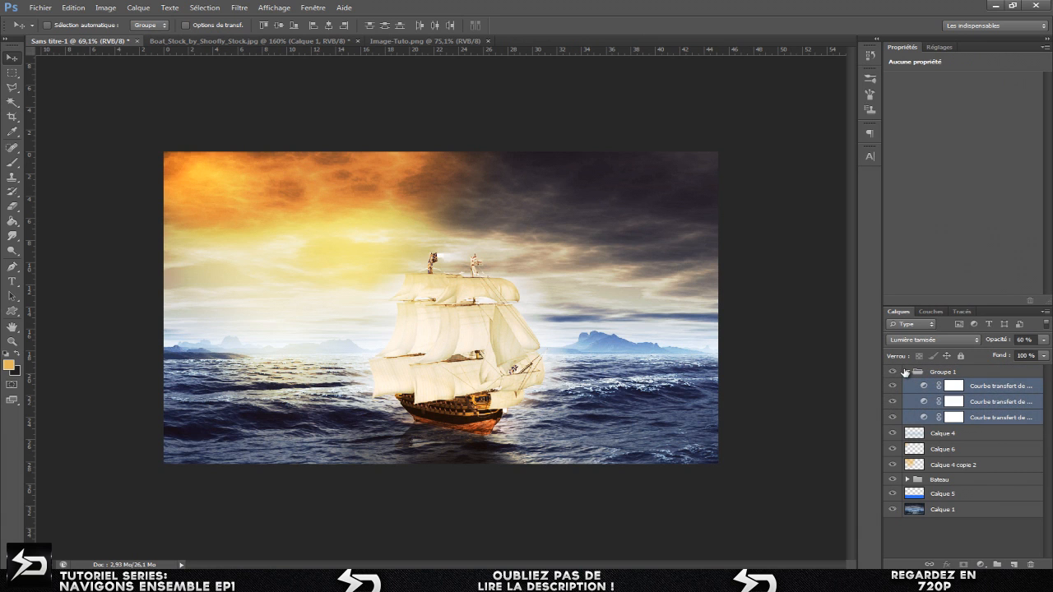
left_click(905, 372)
- Rename the group holding the gradient maps as "Dégradé"
left_click(942, 373)
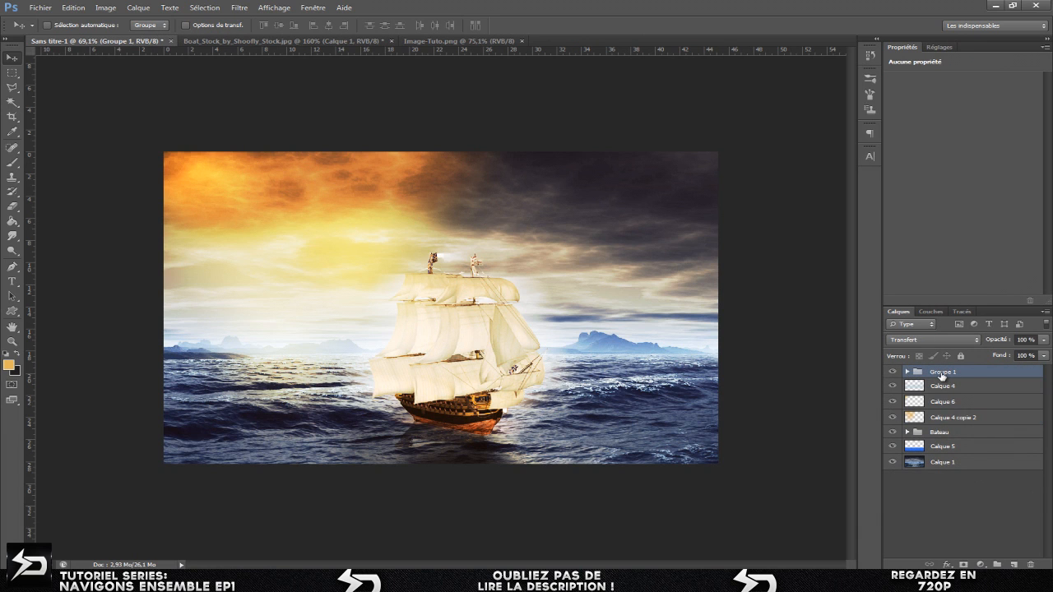
double_click(942, 372)
type("Dégradé")
key("Return")
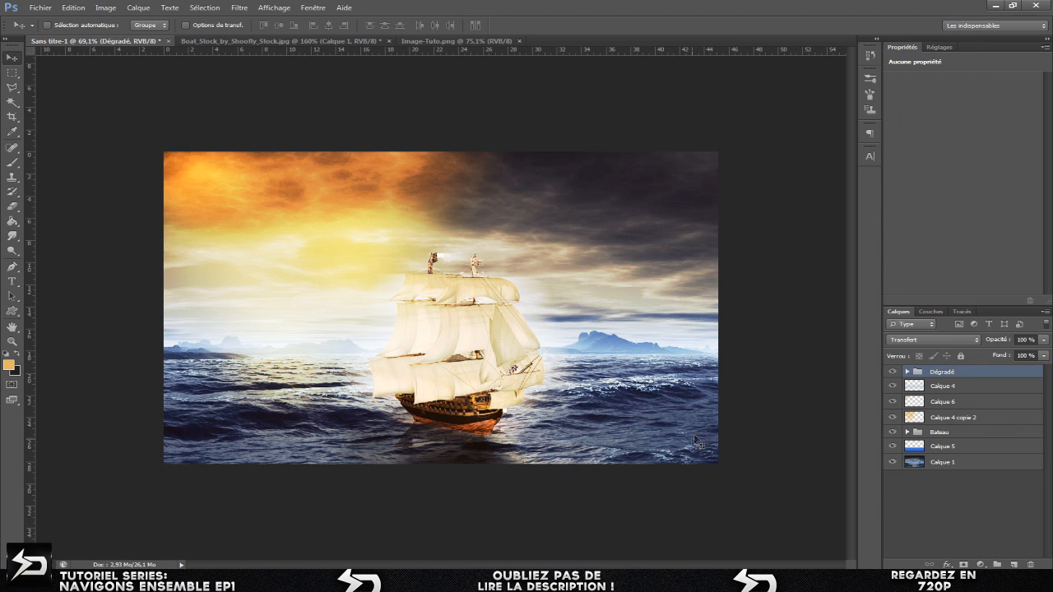
- Rename the gradient map group as "CC Degradés"
double_click(952, 373)
type("Colou")
key("BackSpace")
key("BackSpace")
key("BackSpace")
type("C Degradé")
key("Return")
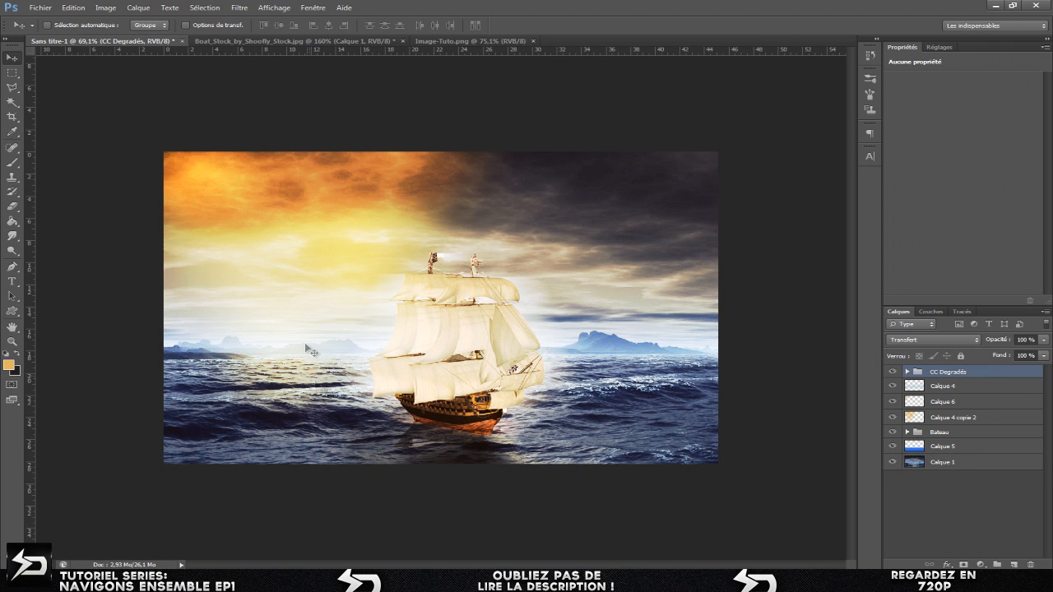
- Examine the sea and horizon to the left of the ship up close with temporary rectangular selections
scroll(247, 385, "up", 2, "alt")
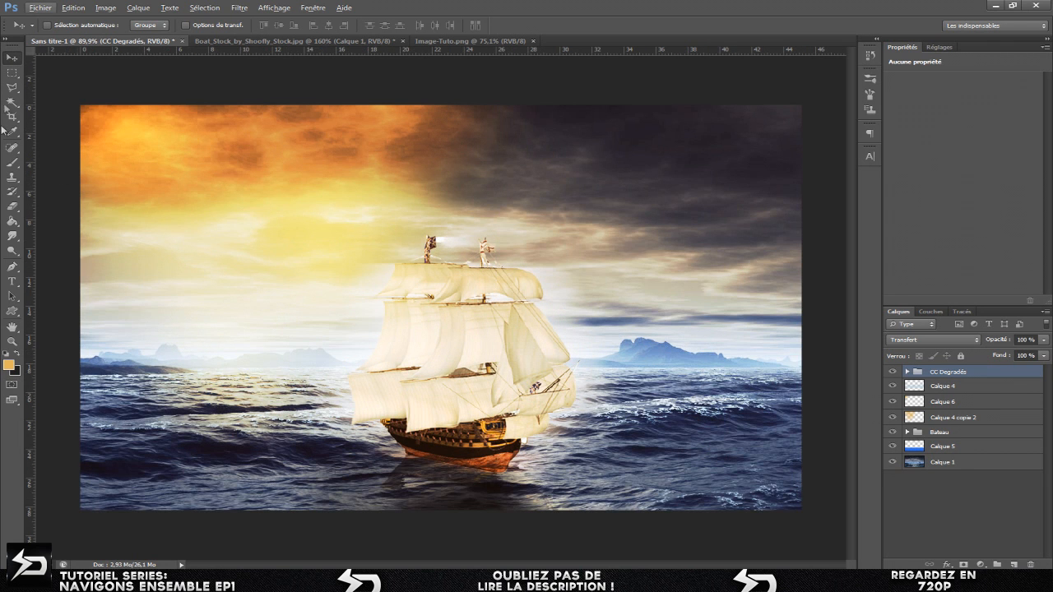
left_click(12, 72)
left_click_drag(196, 358, 266, 412)
left_click(257, 382)
left_click_drag(208, 355, 244, 411)
left_click(246, 405)
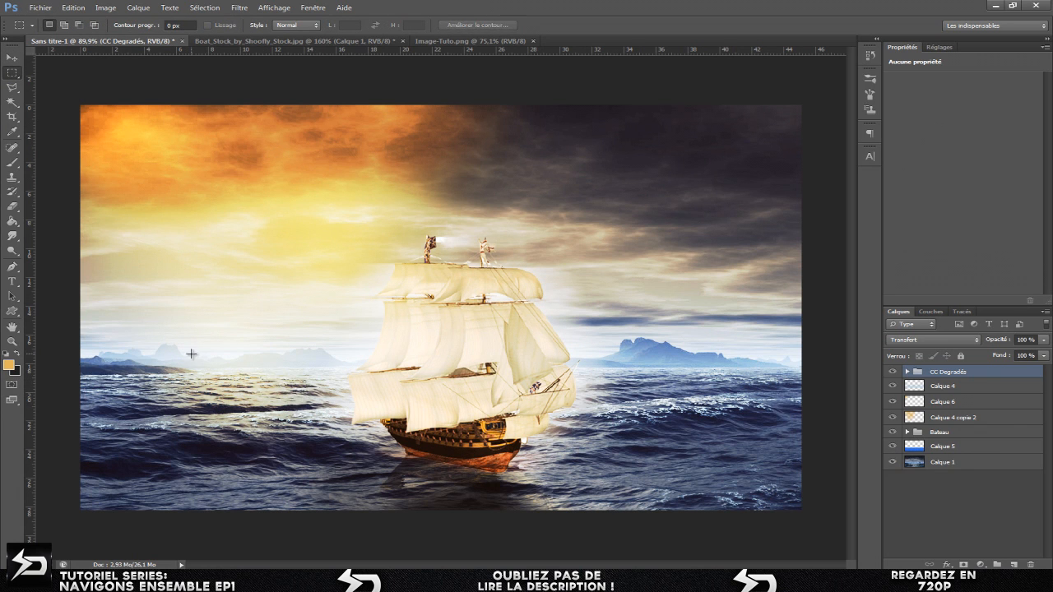
left_click(12, 58)
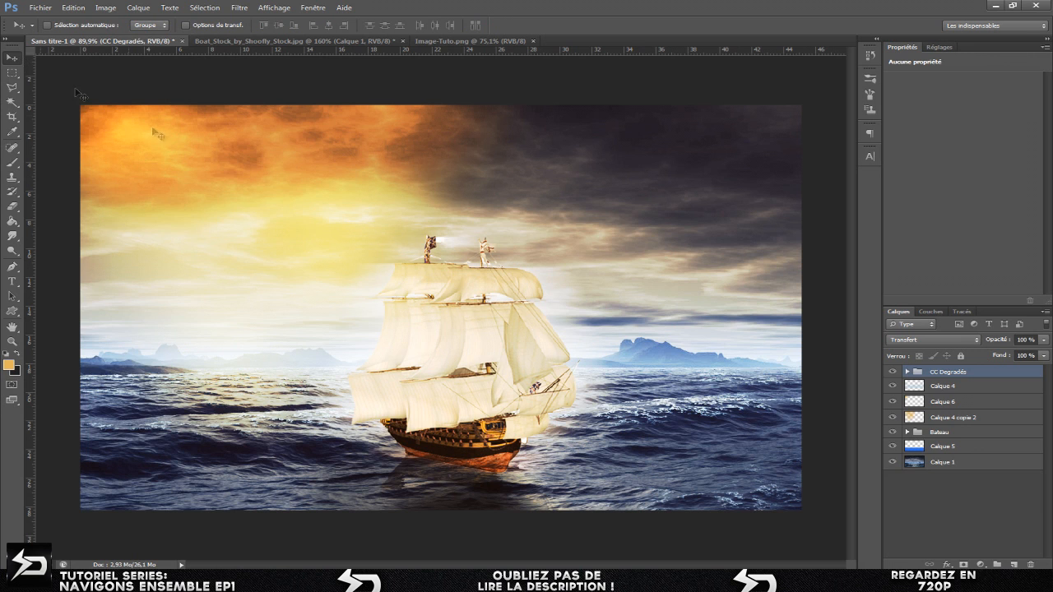
- Compare the whole graded composite with the Image-Tuto.png reference and return to the working document
scroll(300, 207, "down", 1)
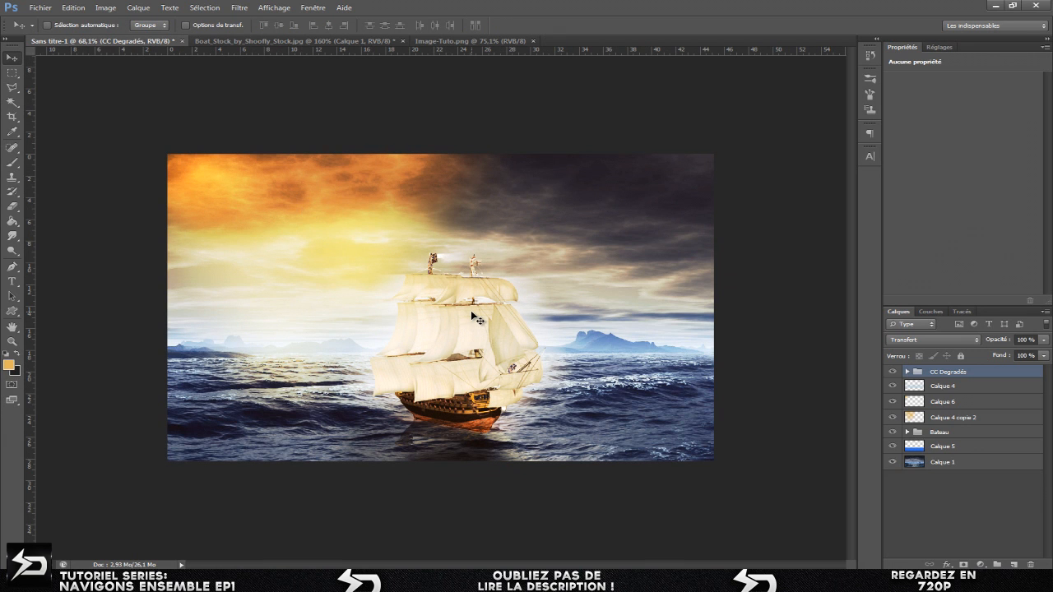
left_click(476, 41)
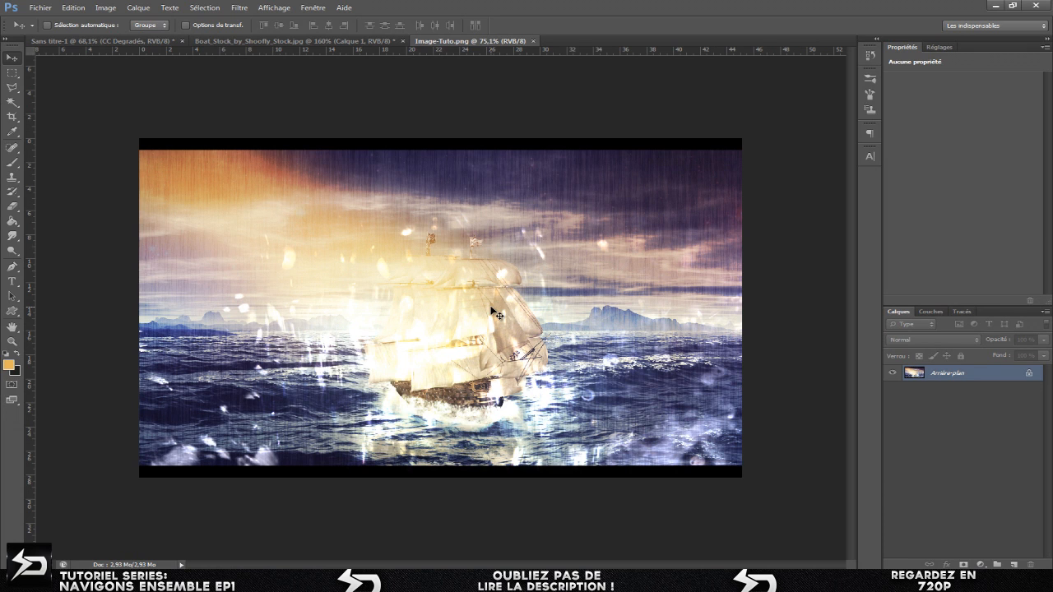
left_click(154, 42)
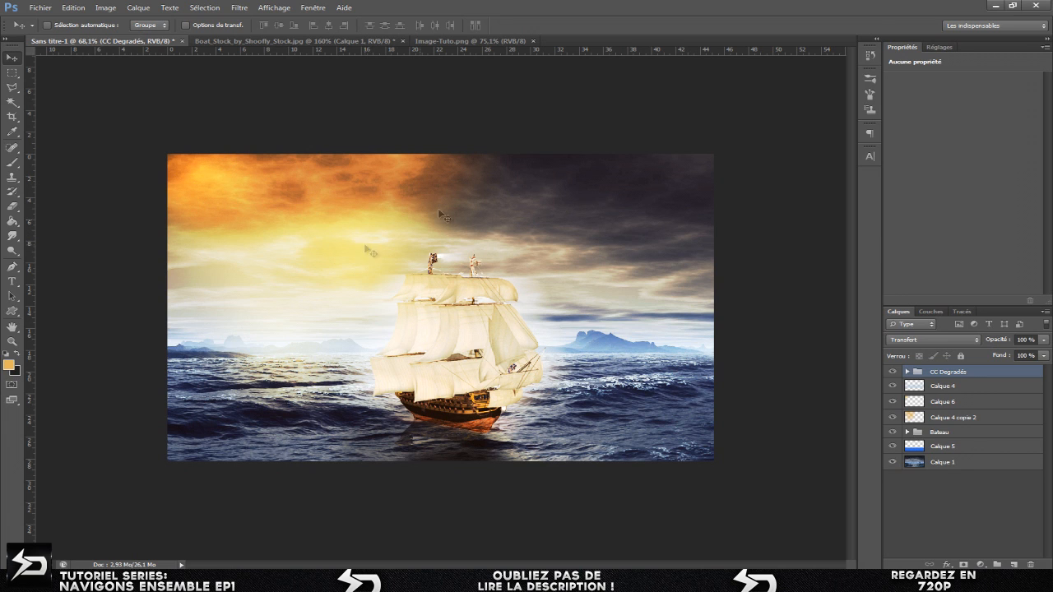
- Switch from Photoshop to the desktop and view the "GFX Pack En Construction" folder there
left_click(991, 5)
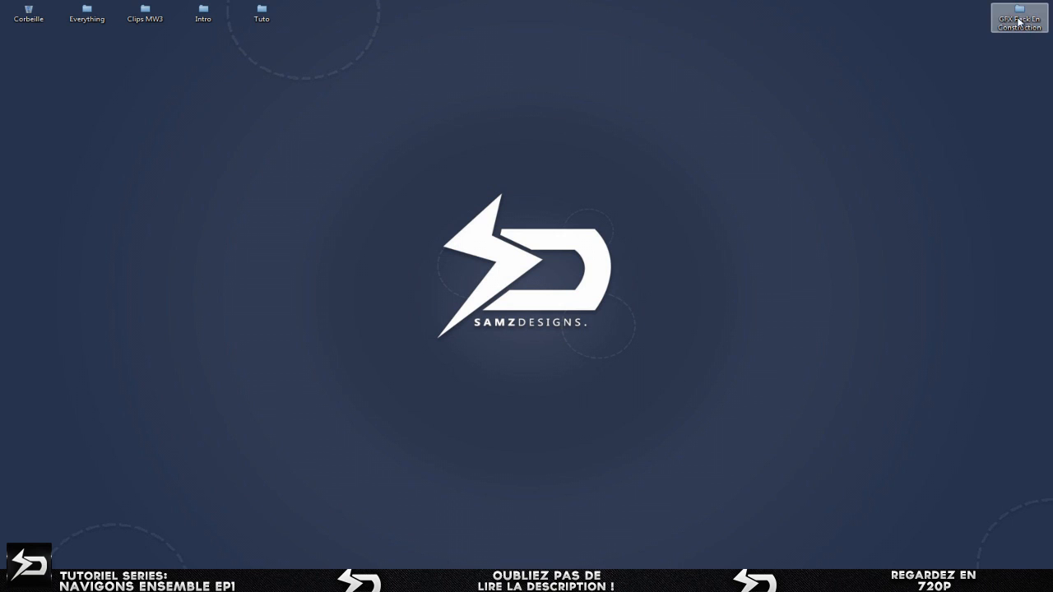
left_click_drag(1019, 21, 788, 59)
left_click_drag(736, 12, 841, 99)
left_click_drag(797, 55, 997, 21)
left_click(866, 65)
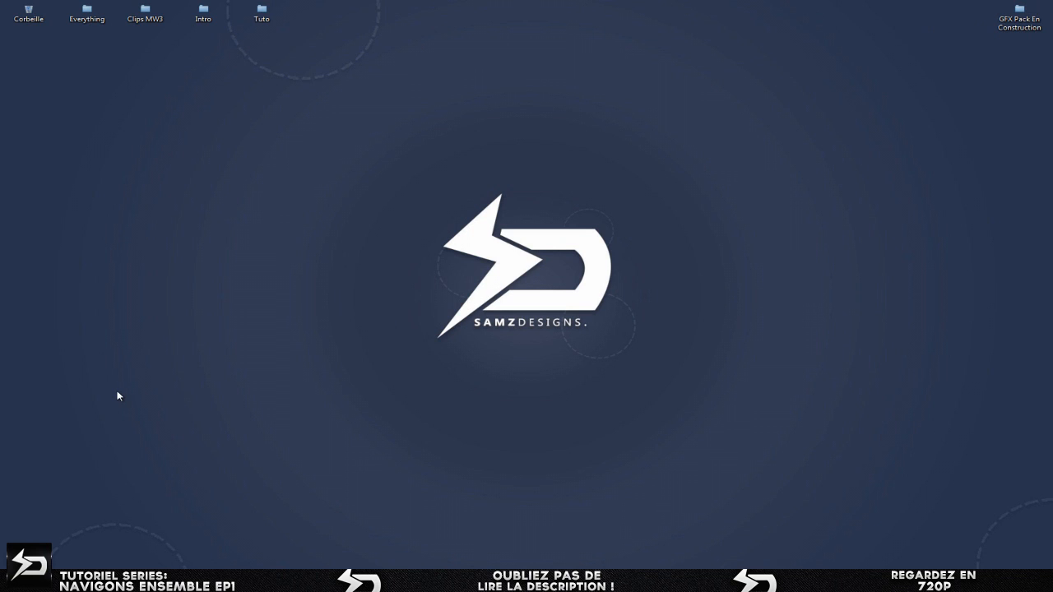